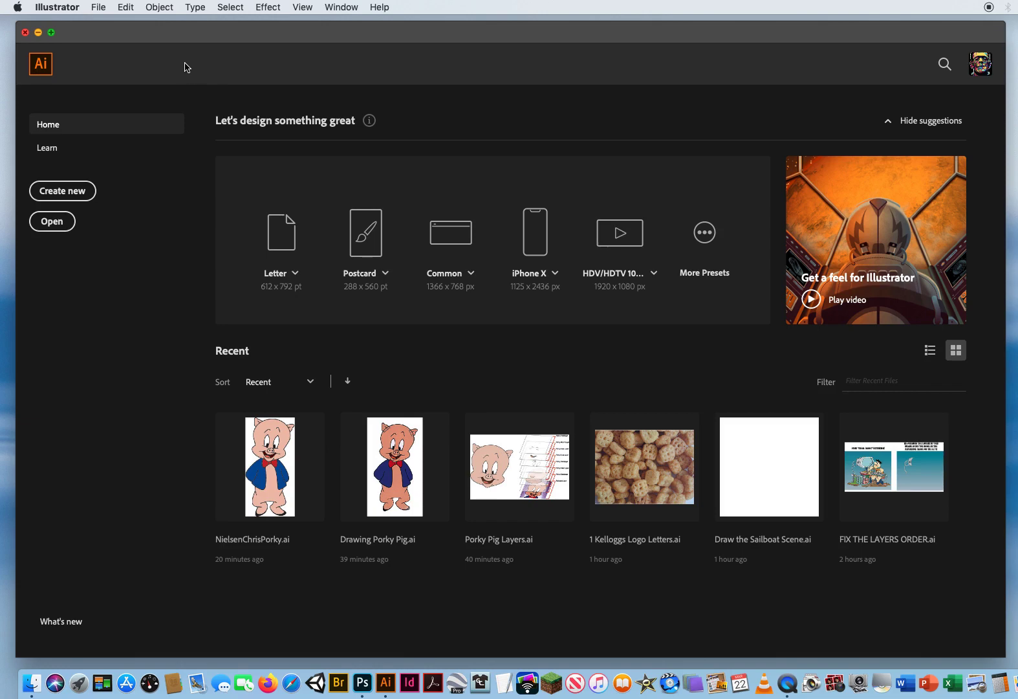
# Open Marvin Martian Head Layers.ai from the B. CHAPTER 6 Ai Demos 6.4 folder.
pyautogui.click(98, 8)
pyautogui.click(114, 48)
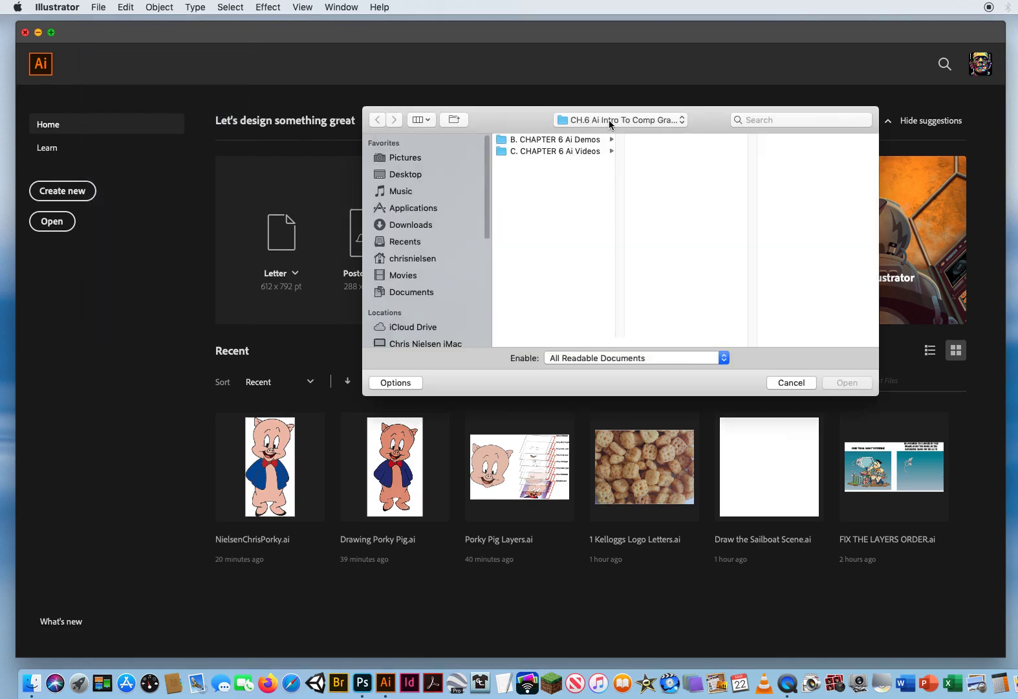
pyautogui.click(568, 139)
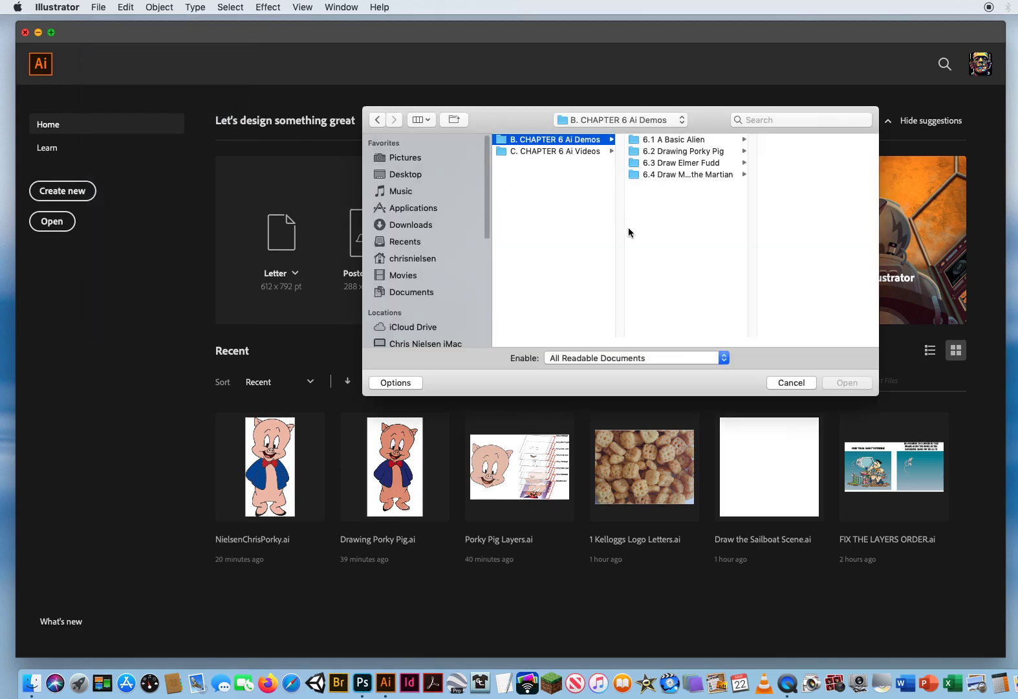
pyautogui.click(664, 176)
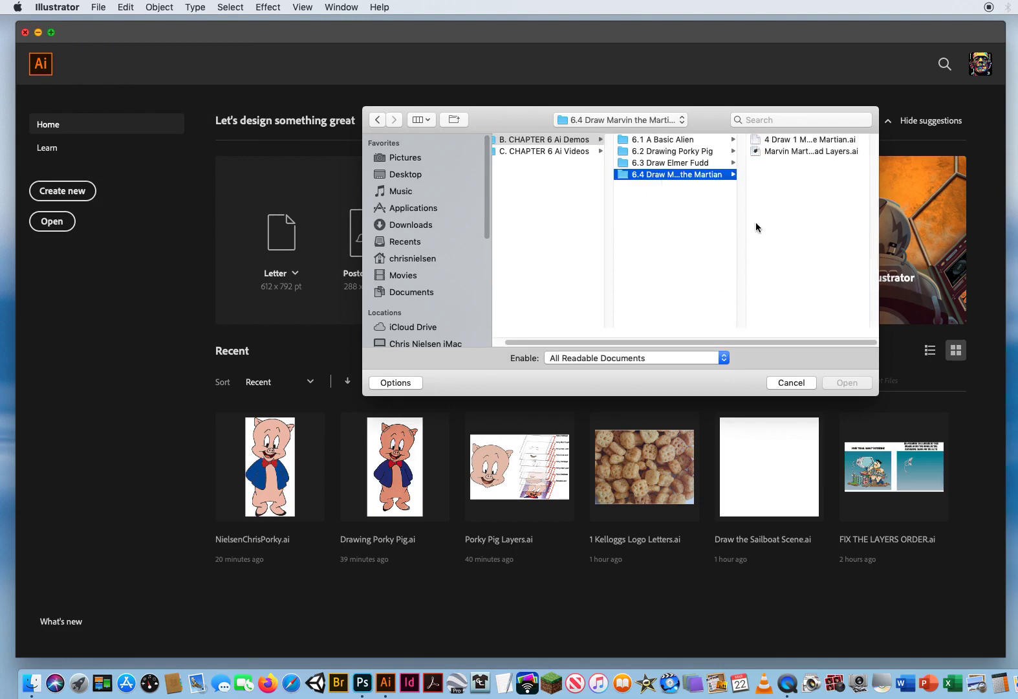
pyautogui.moveTo(718, 130); pyautogui.dragTo(671, 127)
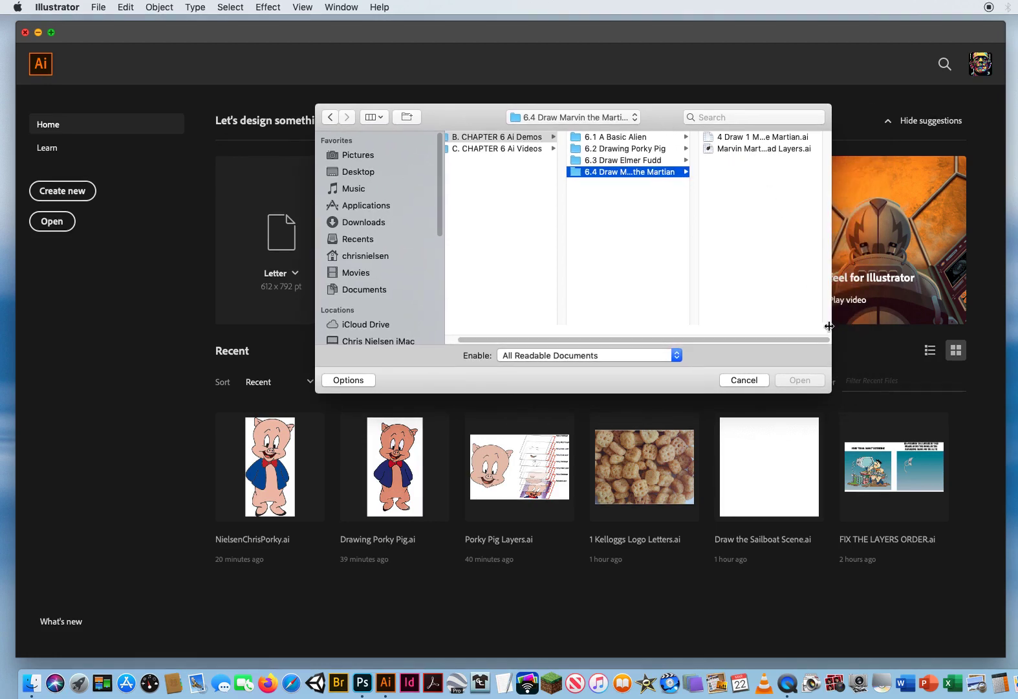
pyautogui.moveTo(829, 326); pyautogui.dragTo(890, 326)
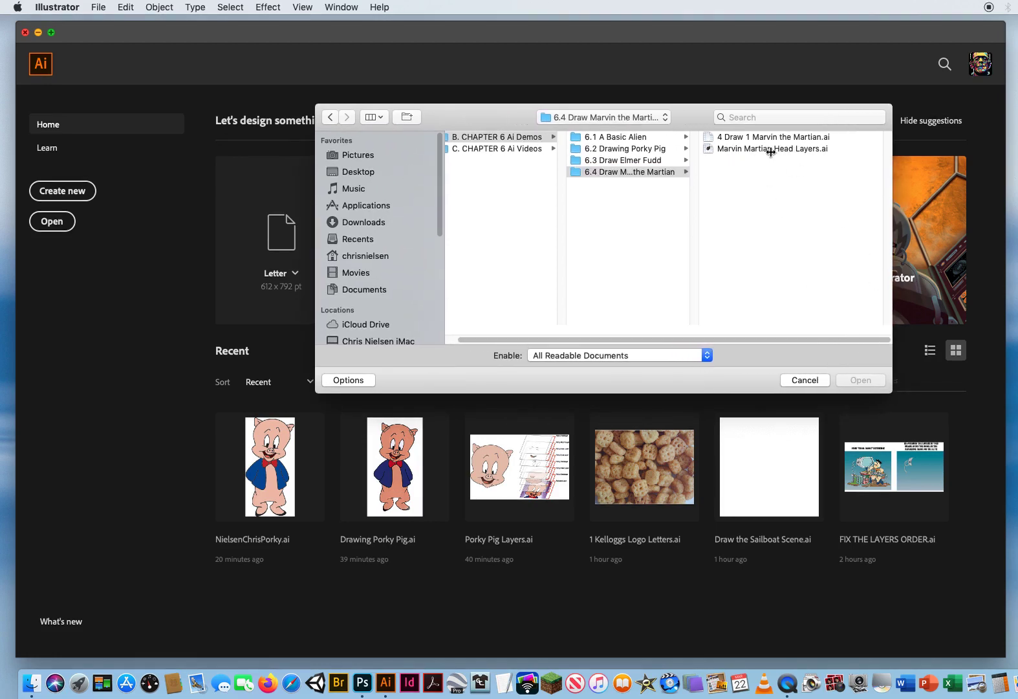
pyautogui.click(770, 149)
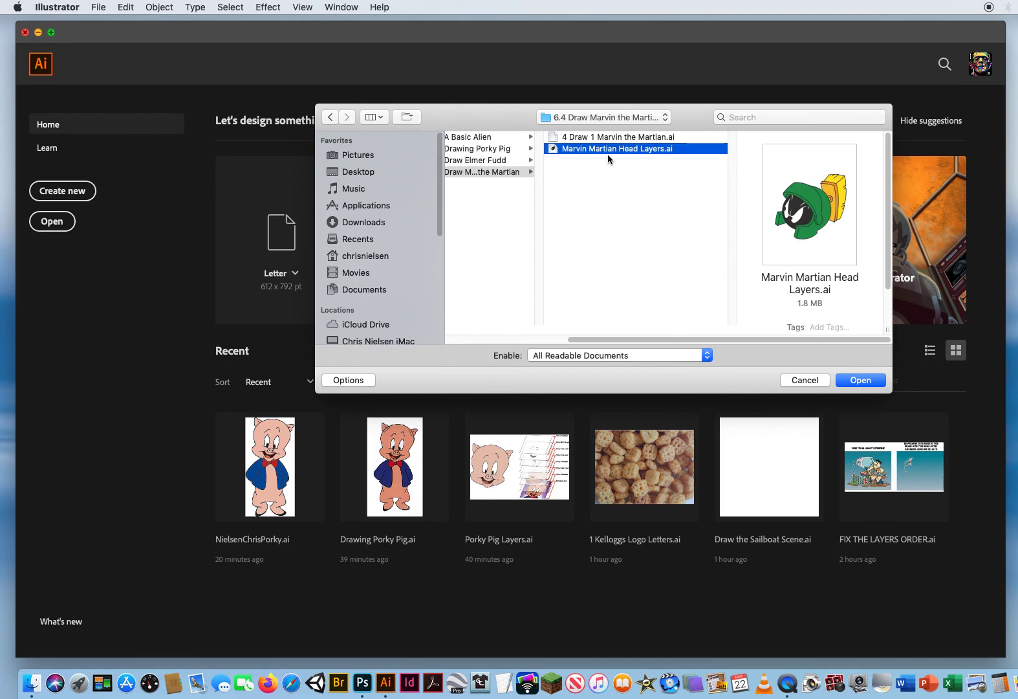
pyautogui.click(861, 382)
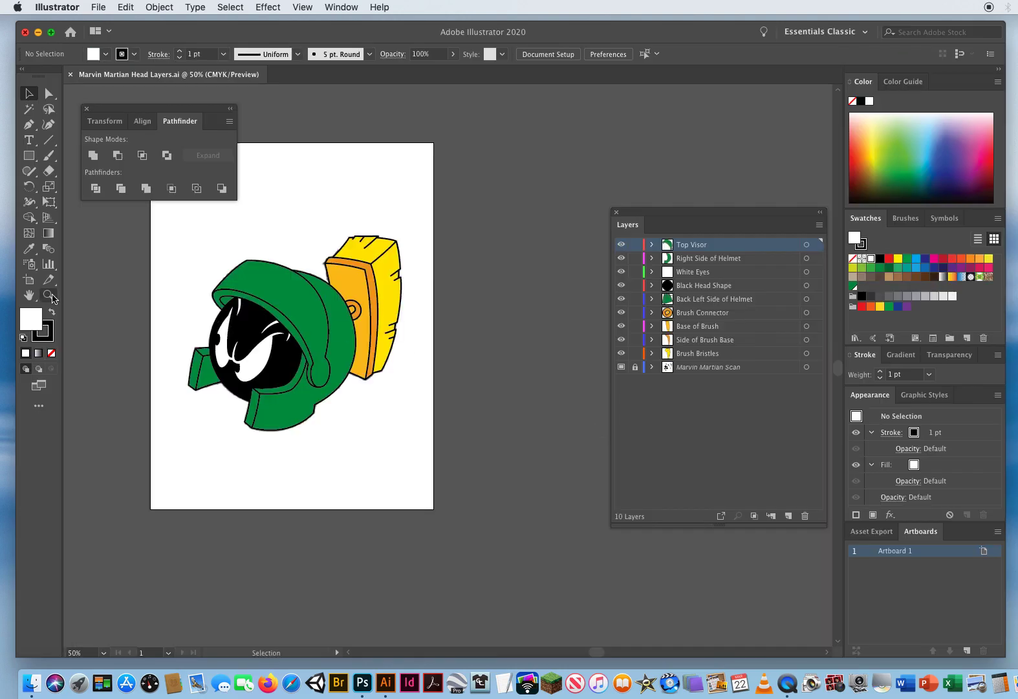
# Zoom the scan to 100% and hide the nine coloured artwork layers, leaving Marvin Martian Scan.
pyautogui.click(49, 295)
pyautogui.click(406, 358)
pyautogui.moveTo(621, 354); pyautogui.dragTo(595, 225)
pyautogui.hscroll(-5, 407, 369)
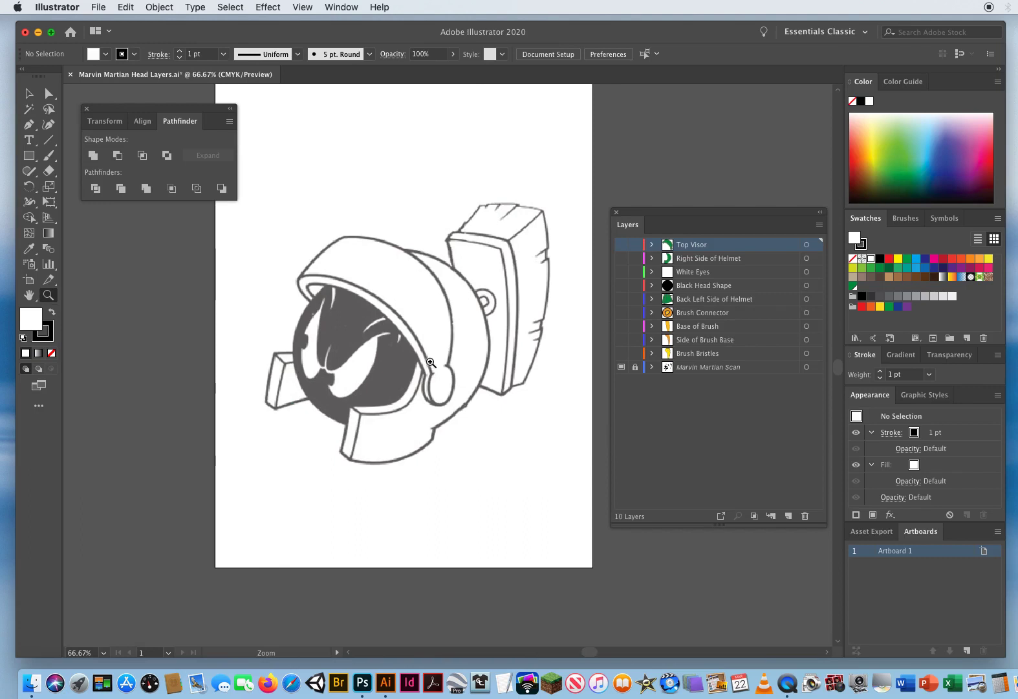
pyautogui.click(427, 361)
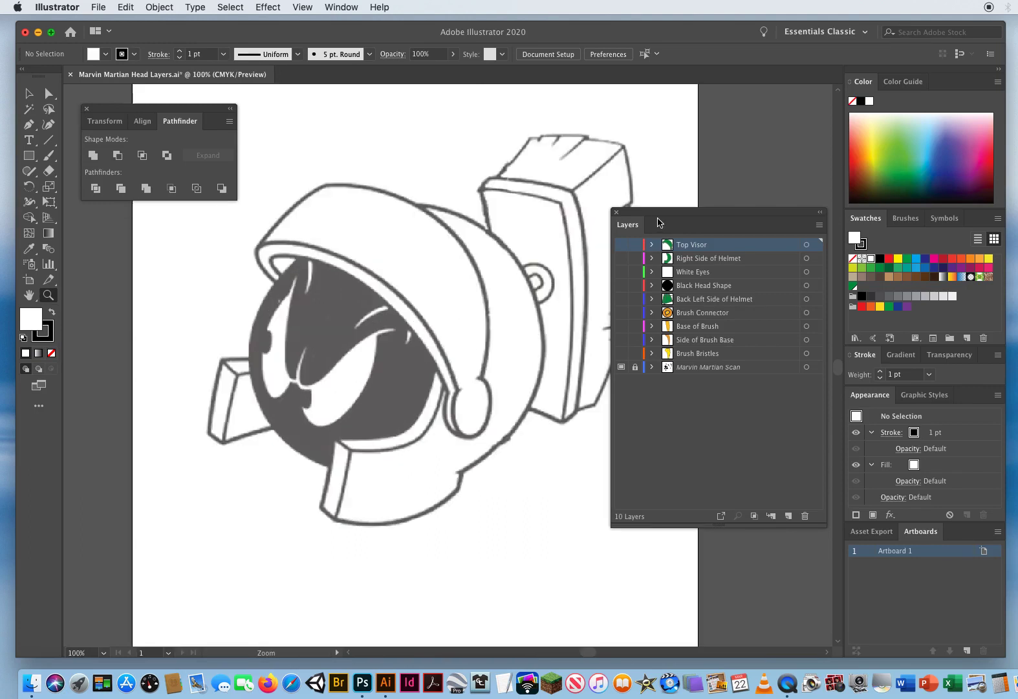
pyautogui.moveTo(659, 222); pyautogui.dragTo(694, 208)
pyautogui.hscroll(2, 460, 346)
pyautogui.scroll(-2, 460, 346)
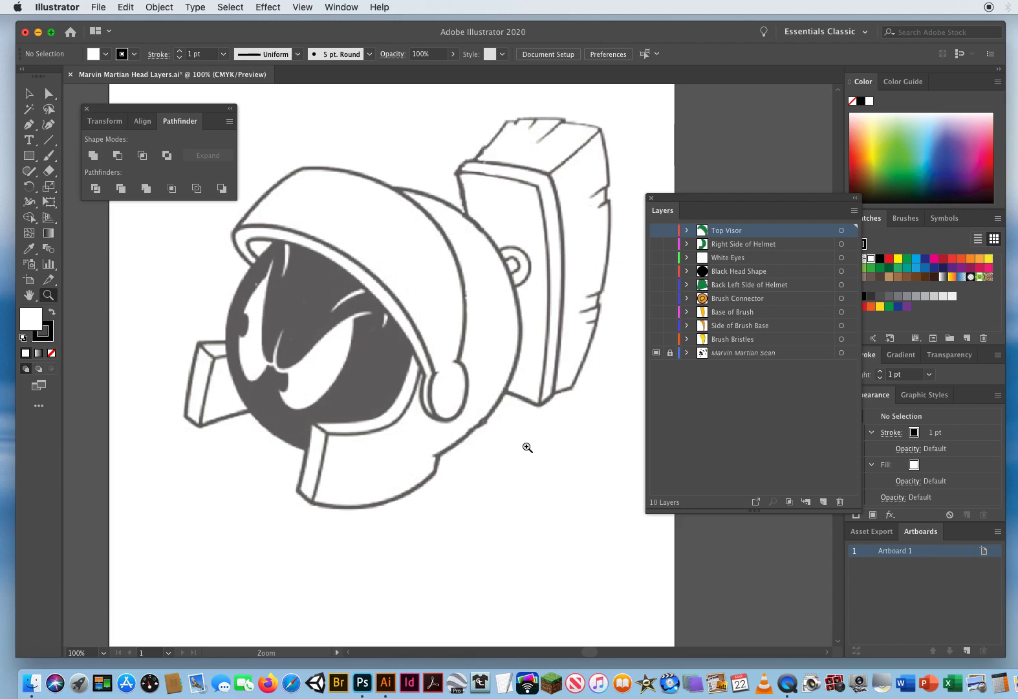
# Make the Black Head Shape and White Eyes layers visible.
pyautogui.click(742, 273)
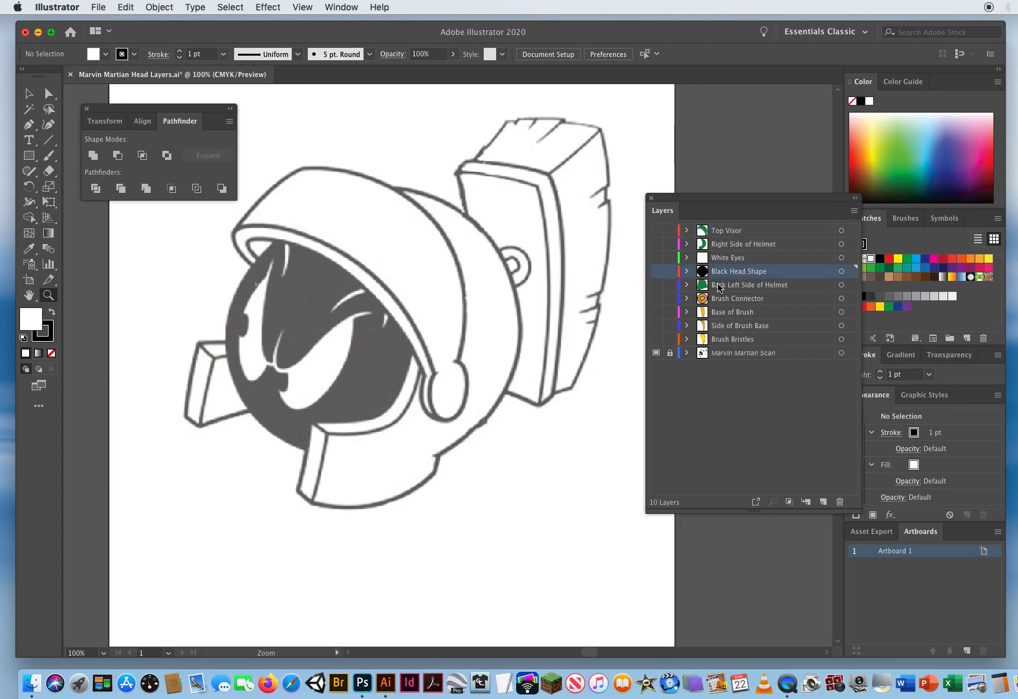
pyautogui.click(656, 271)
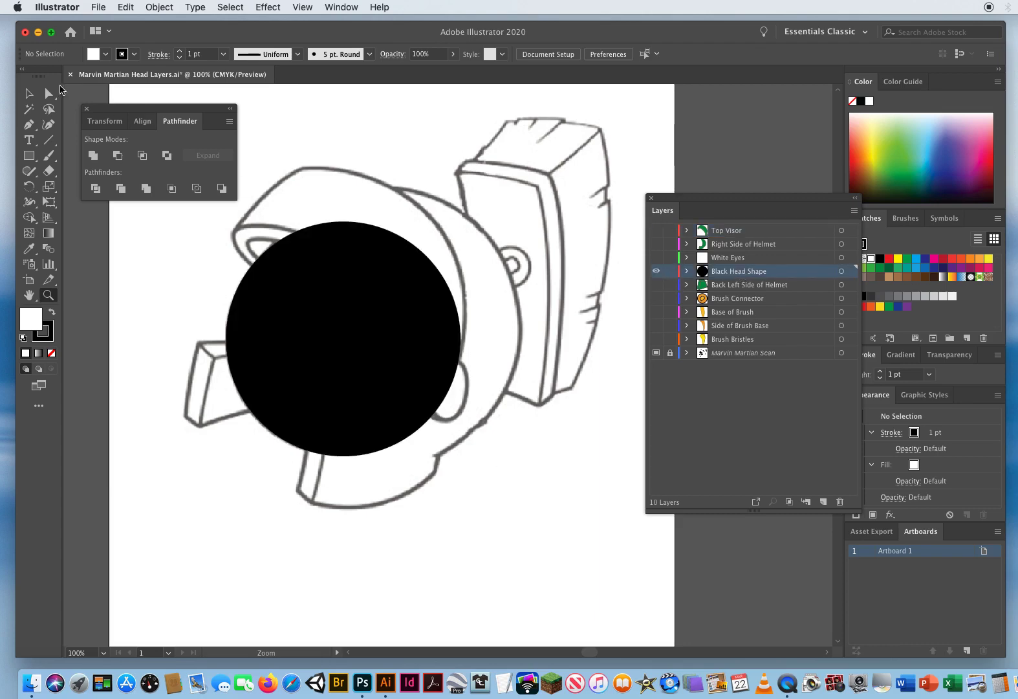
pyautogui.press('v')
pyautogui.click(658, 268)
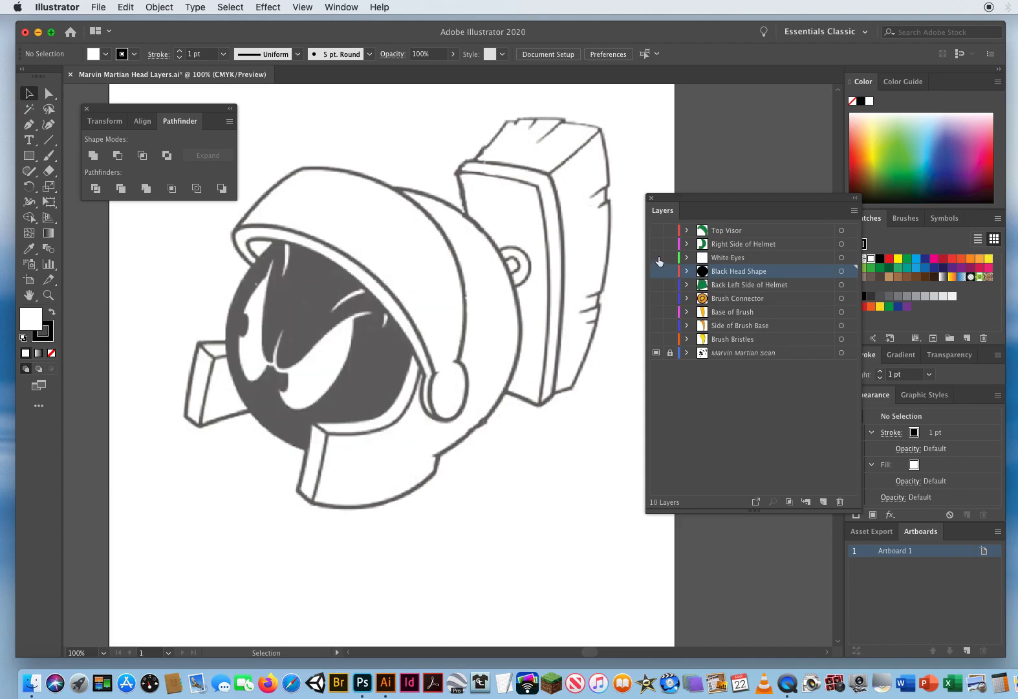
pyautogui.click(656, 257)
pyautogui.click(656, 271)
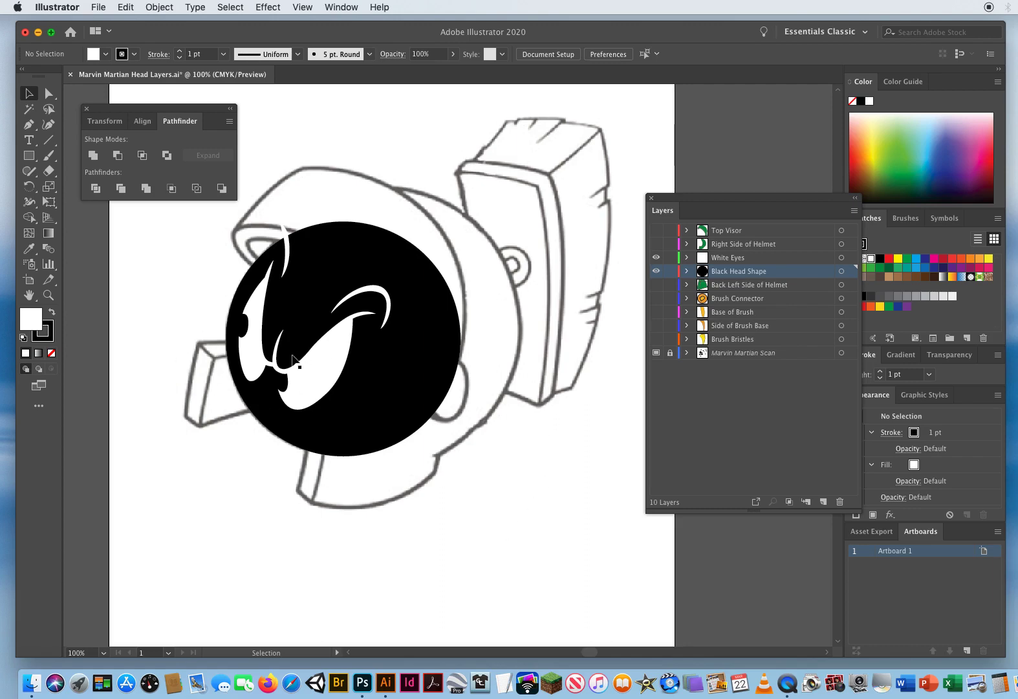
# Show the green Back Left Side of Helmet, Right Side of Helmet and Top Visor layers.
pyautogui.click(745, 286)
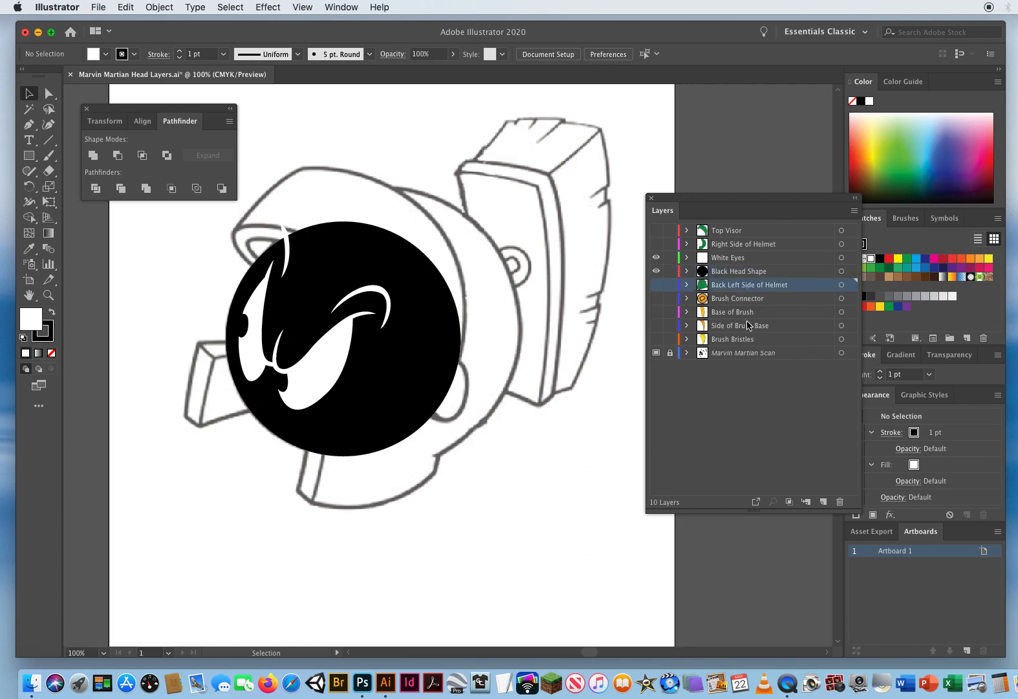
pyautogui.click(656, 284)
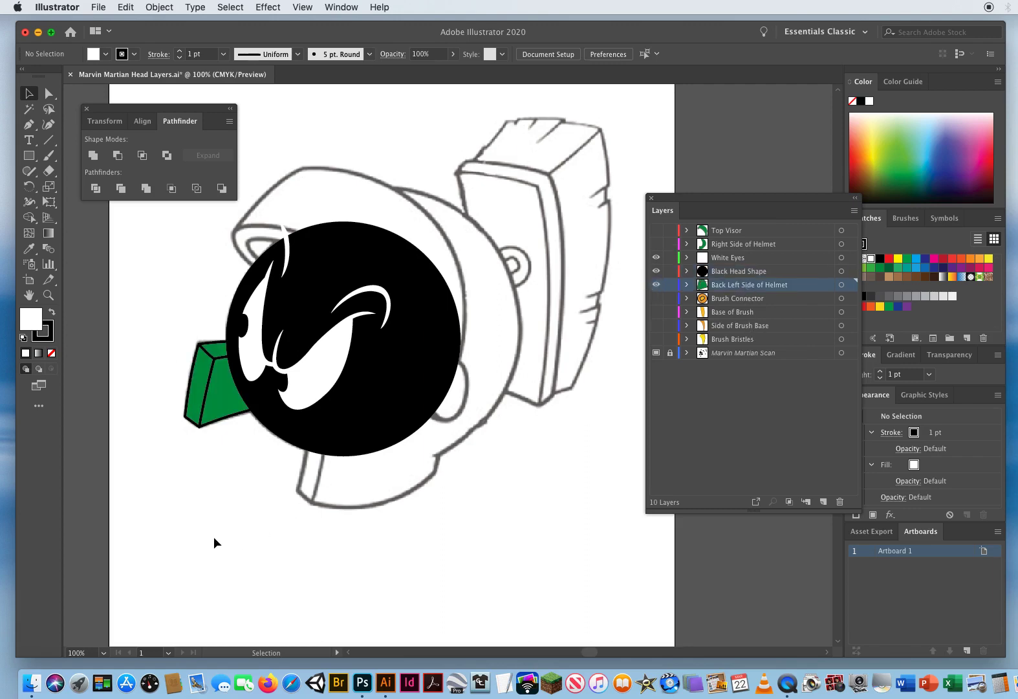
pyautogui.click(740, 244)
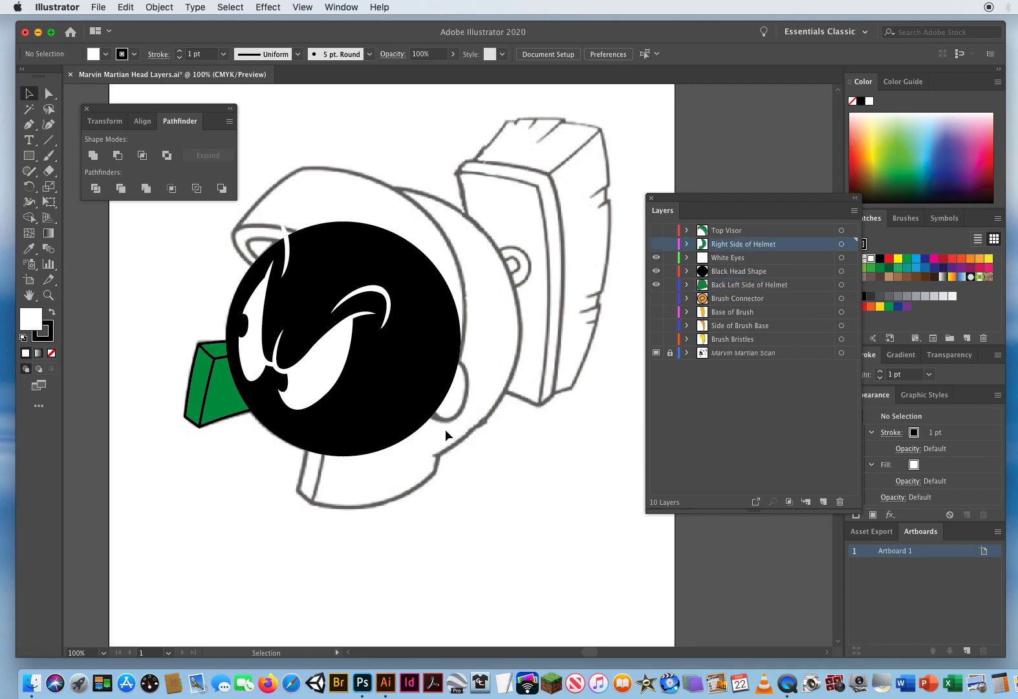
pyautogui.click(656, 244)
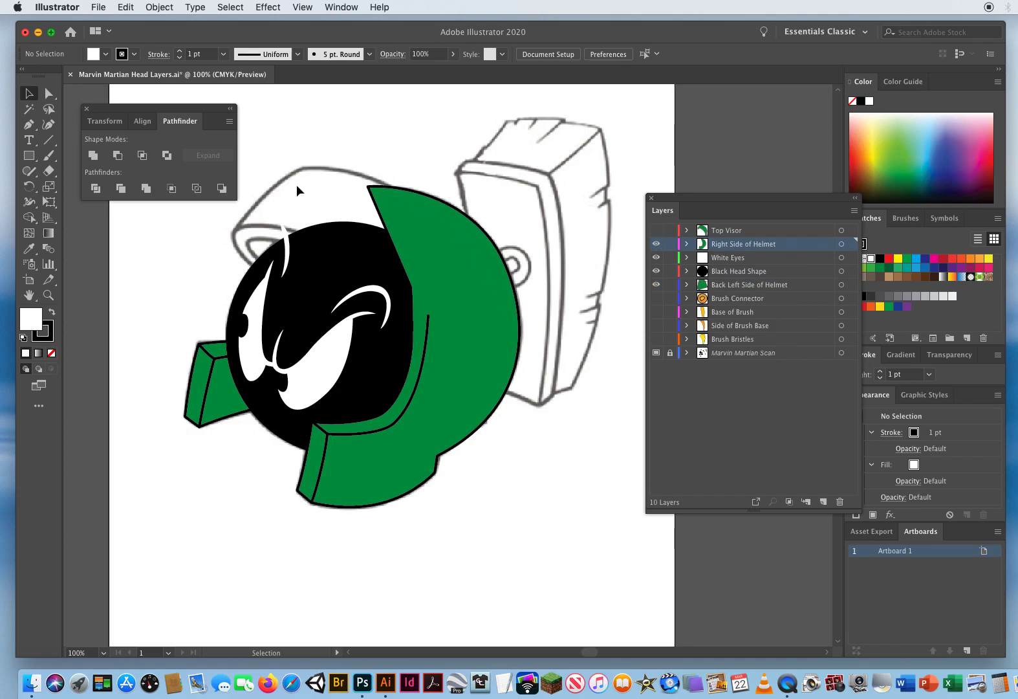
pyautogui.click(655, 230)
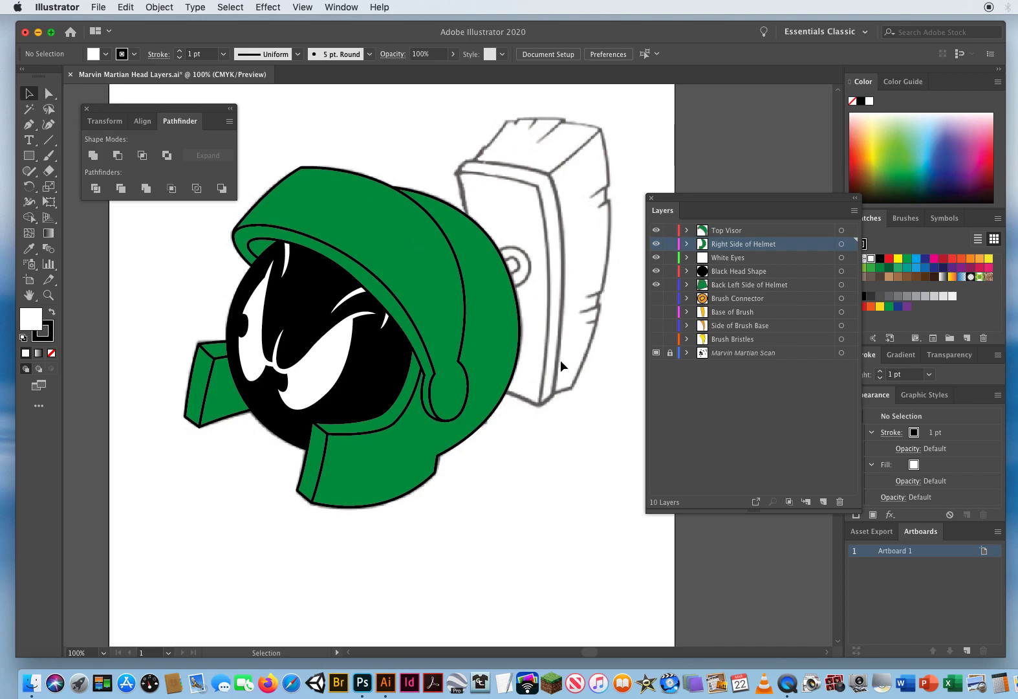
# Show Brush Connector, Base of Brush, Side of Brush Base and Brush Bristles, then close Pathfinder.
pyautogui.click(745, 299)
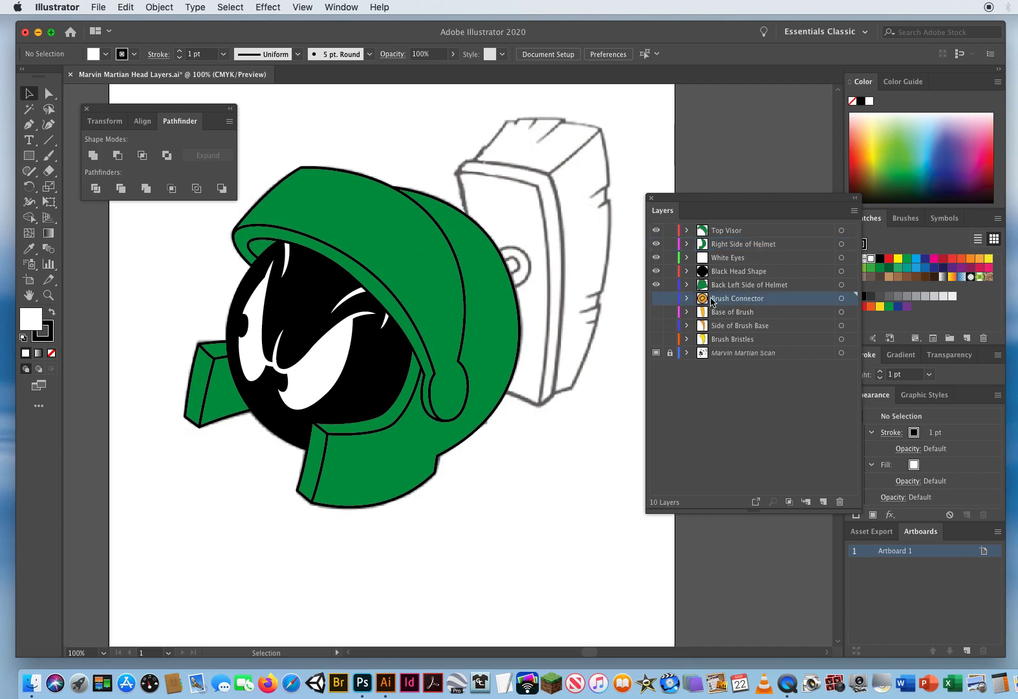
pyautogui.click(657, 298)
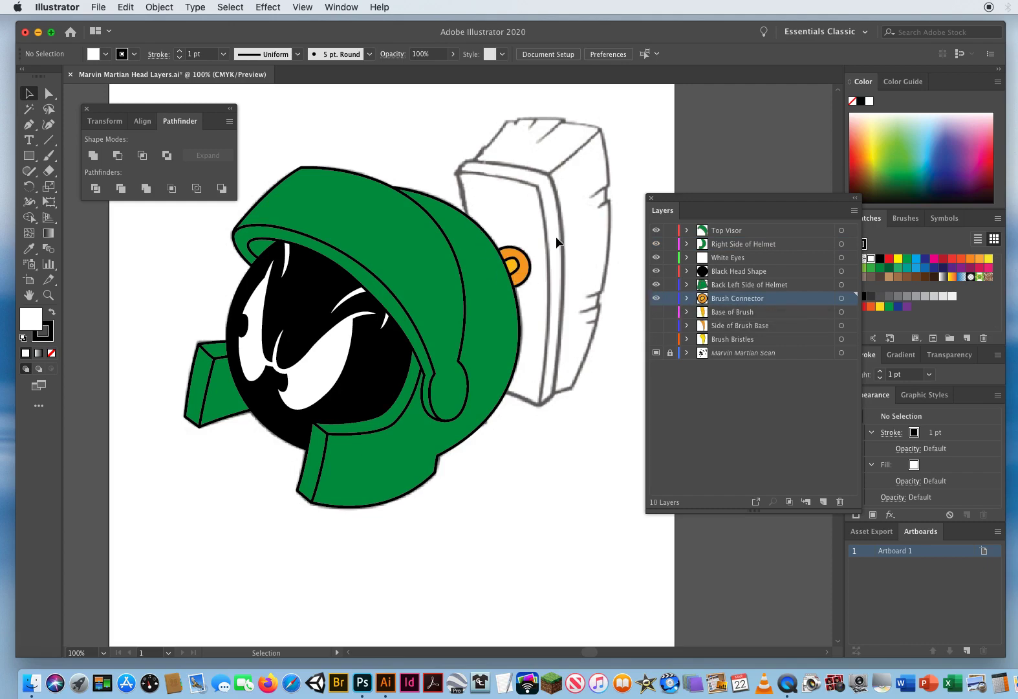
pyautogui.click(733, 312)
pyautogui.click(655, 312)
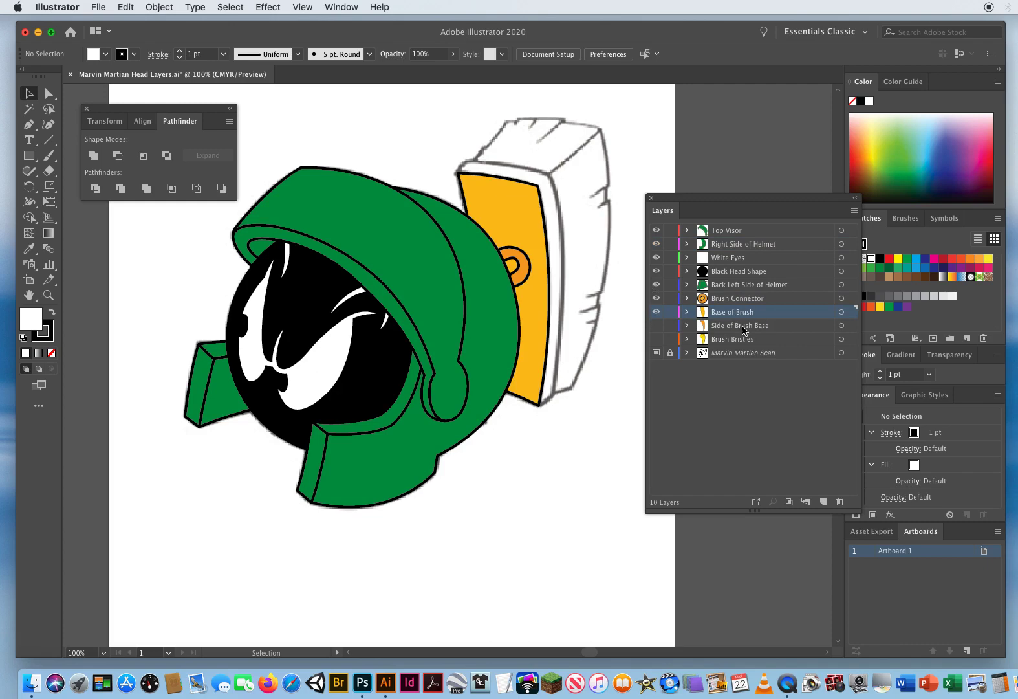
pyautogui.click(744, 327)
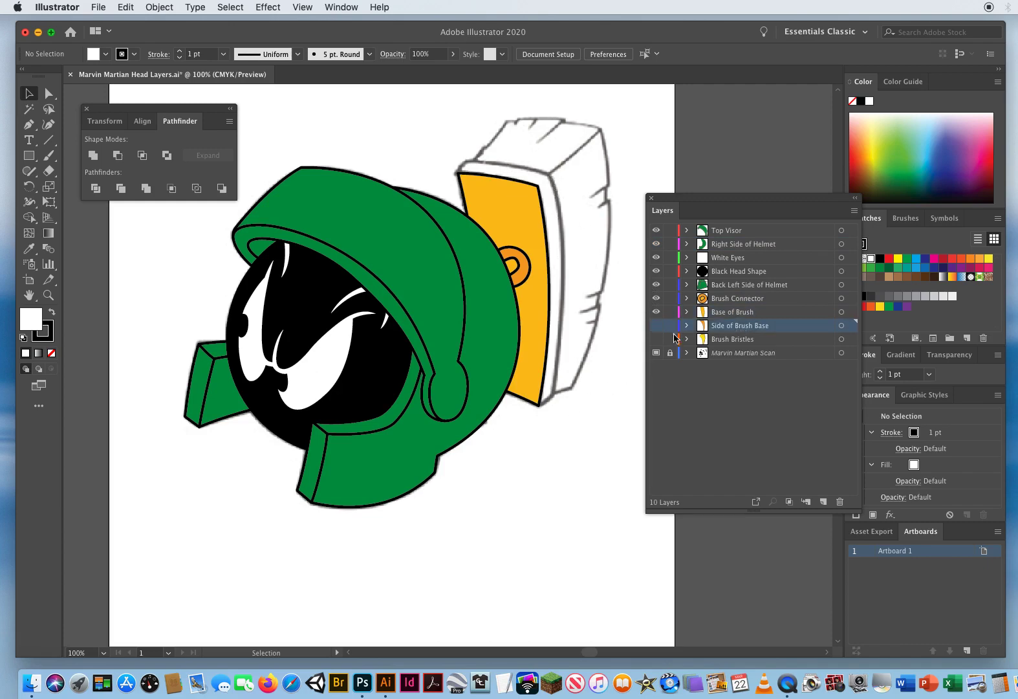
pyautogui.click(656, 325)
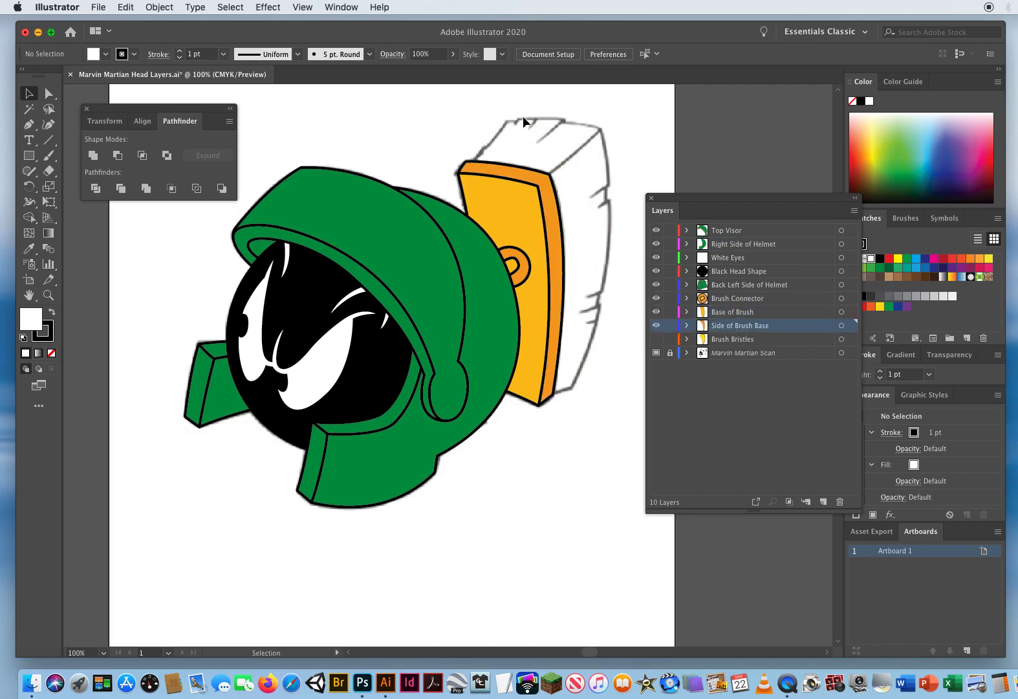
pyautogui.click(725, 339)
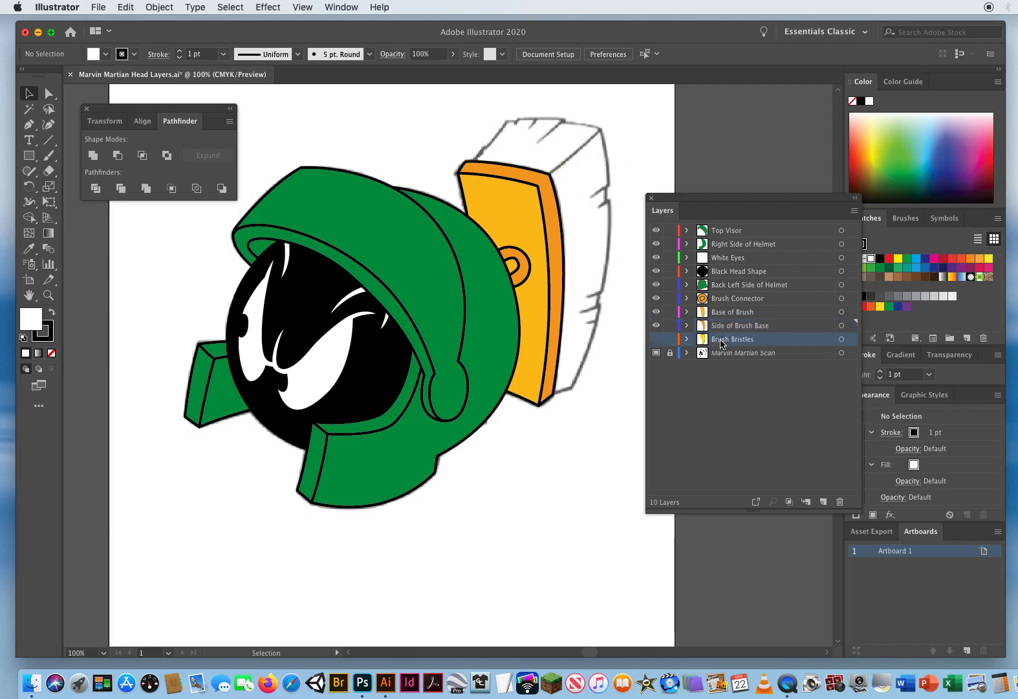
pyautogui.click(656, 339)
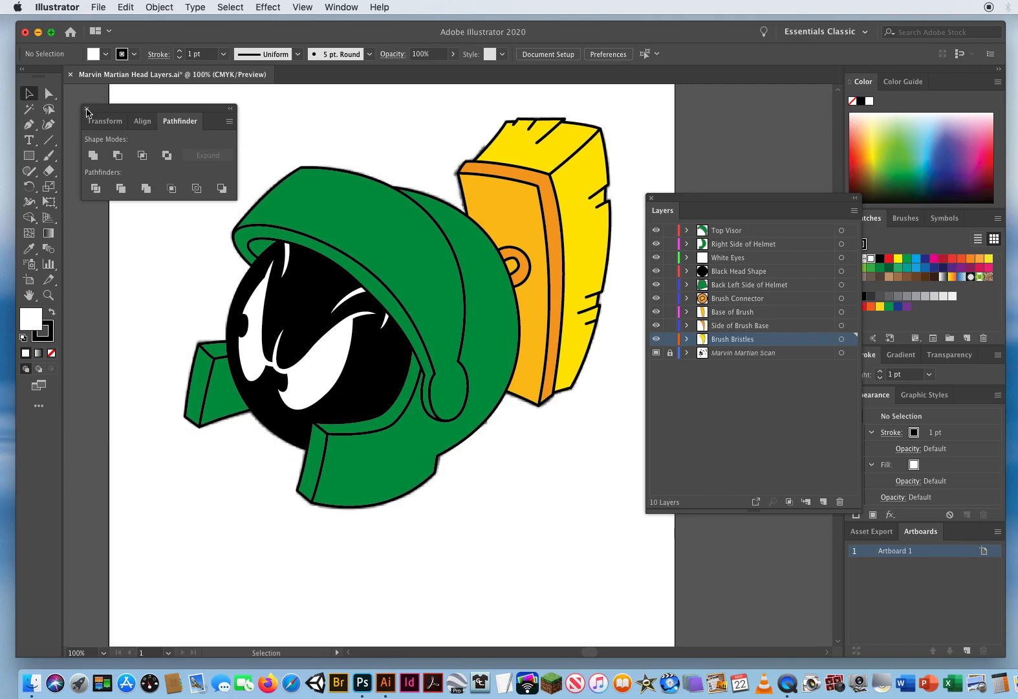
pyautogui.click(87, 109)
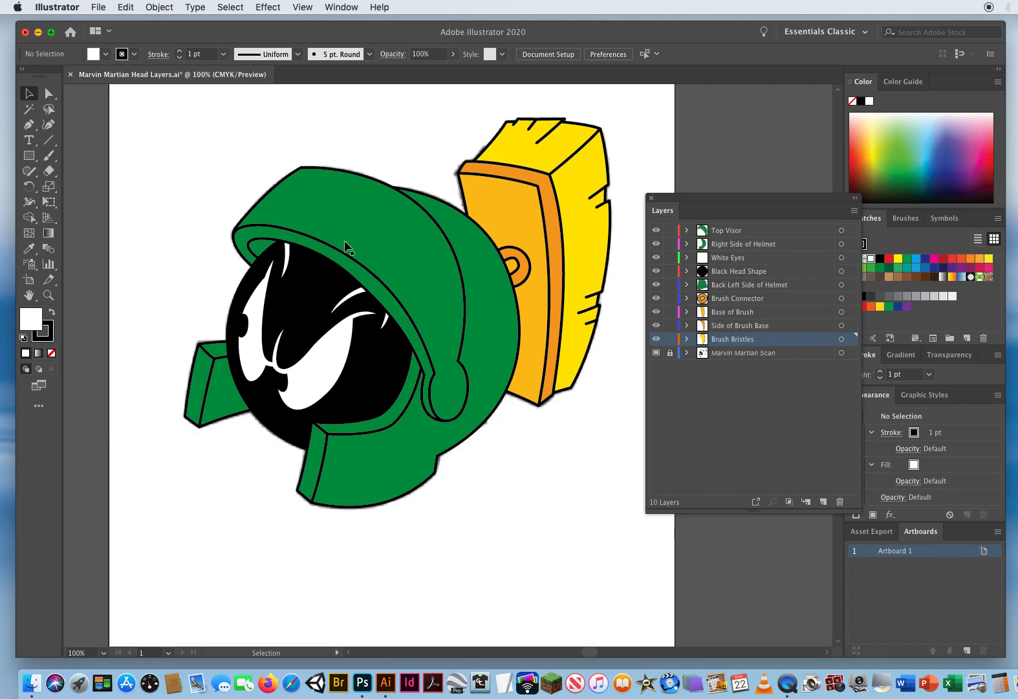
# Open the 4 Draw 1 Marvin the Martian.ai file.
pyautogui.click(98, 7)
pyautogui.click(110, 47)
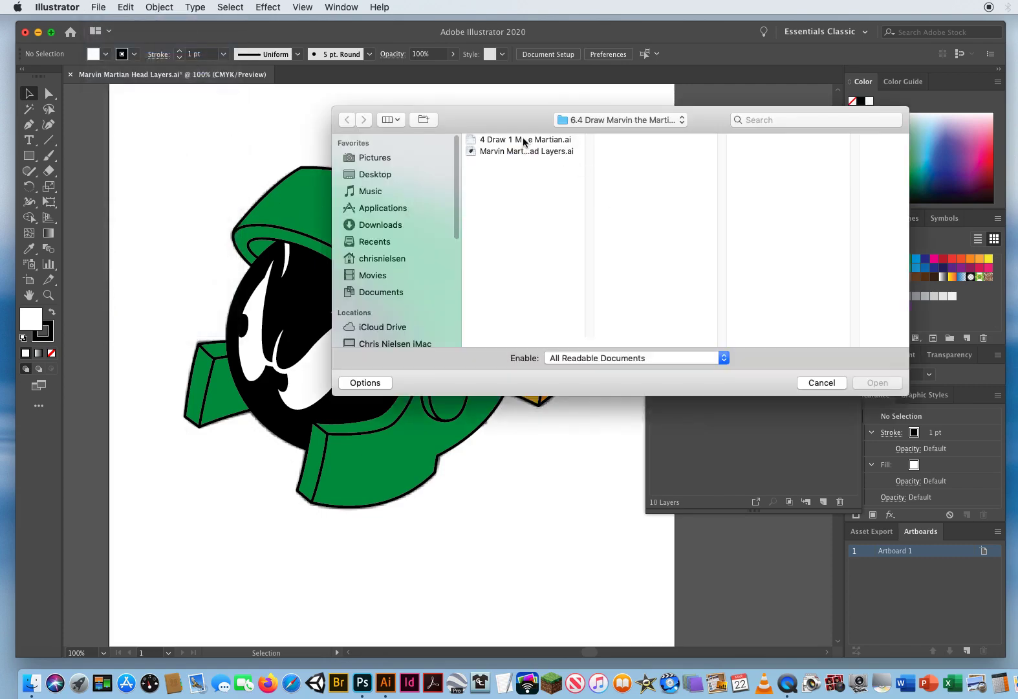
pyautogui.click(524, 141)
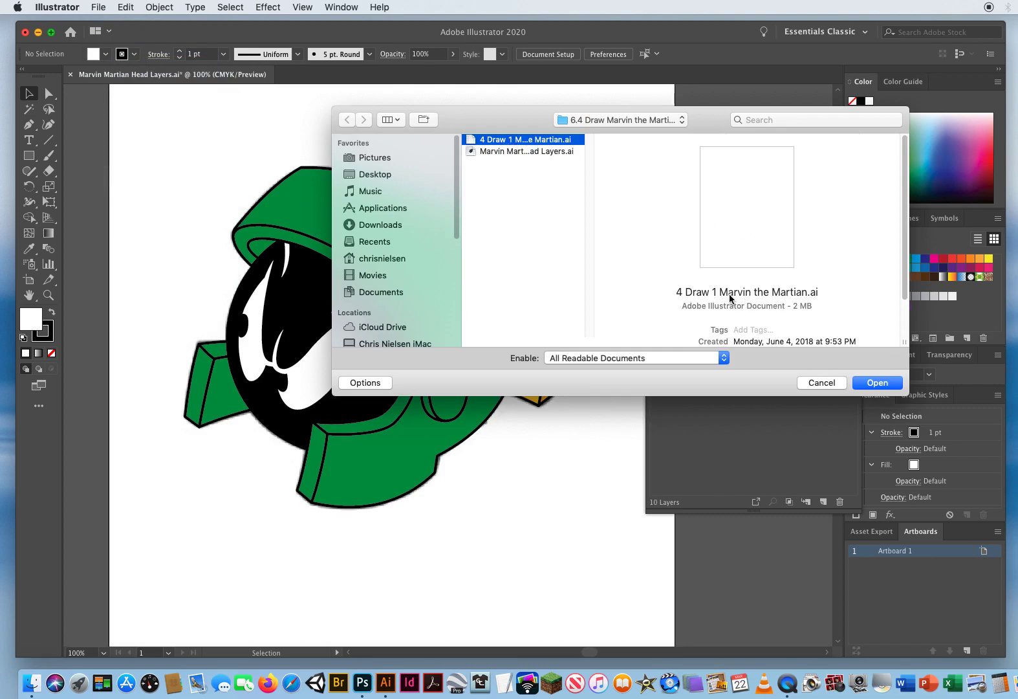
pyautogui.click(877, 382)
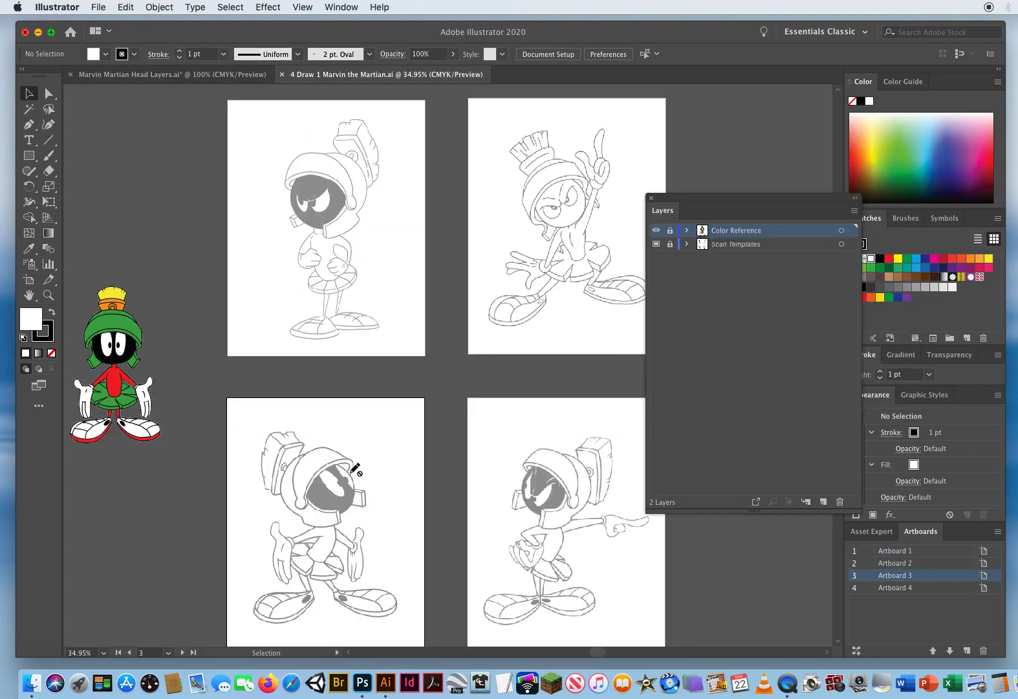
# Unlock the Scan Templates layer.
pyautogui.moveTo(666, 198); pyautogui.dragTo(721, 167)
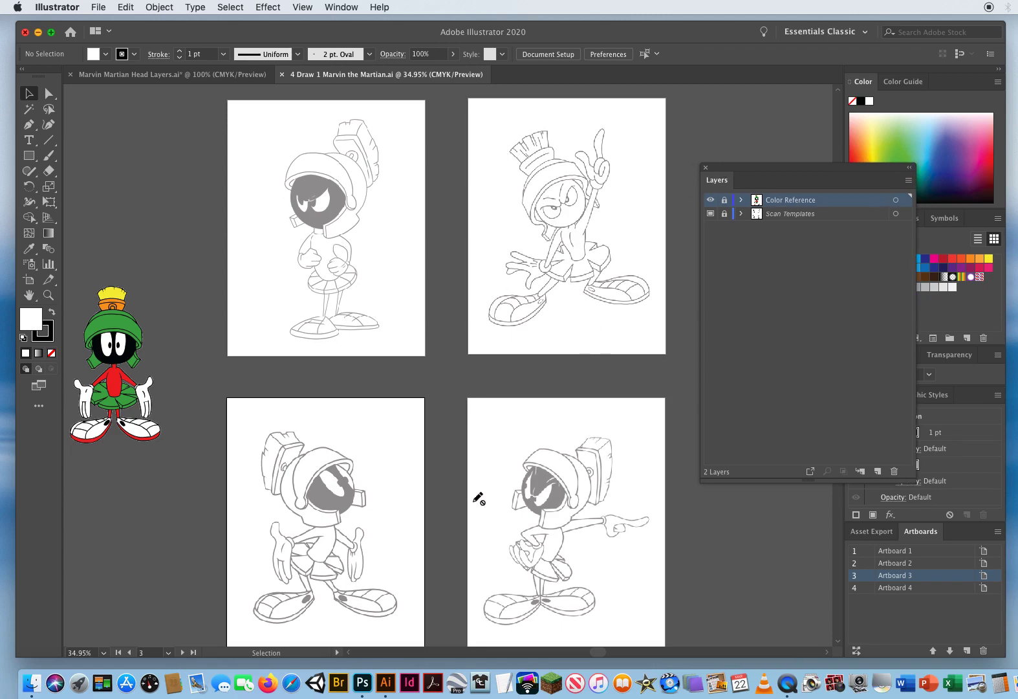
pyautogui.scroll(-2, 479, 498)
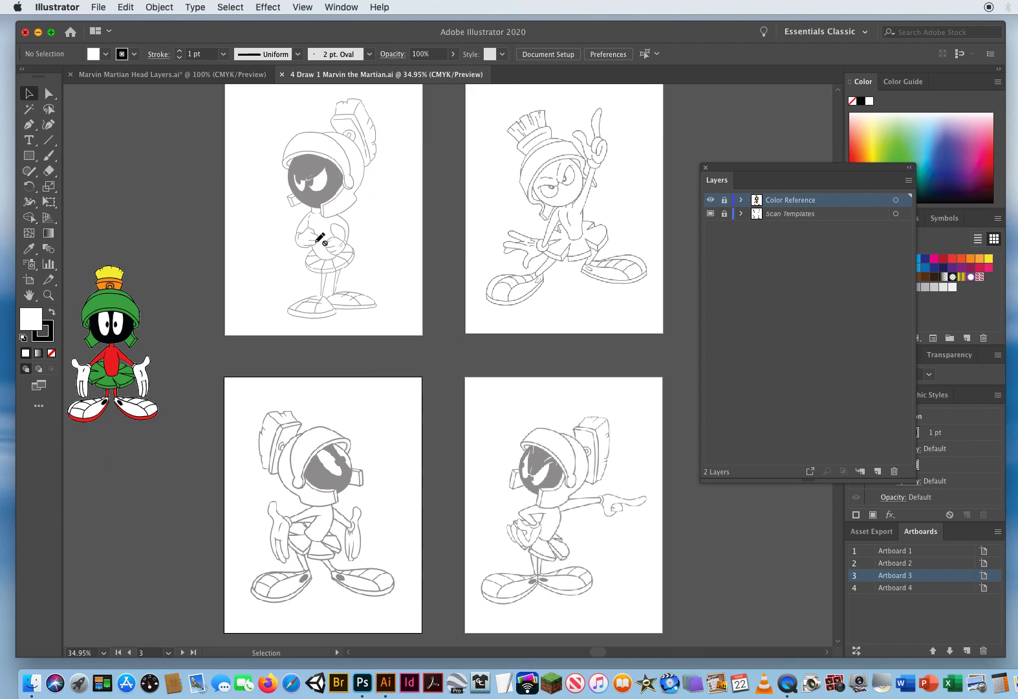
pyautogui.click(724, 213)
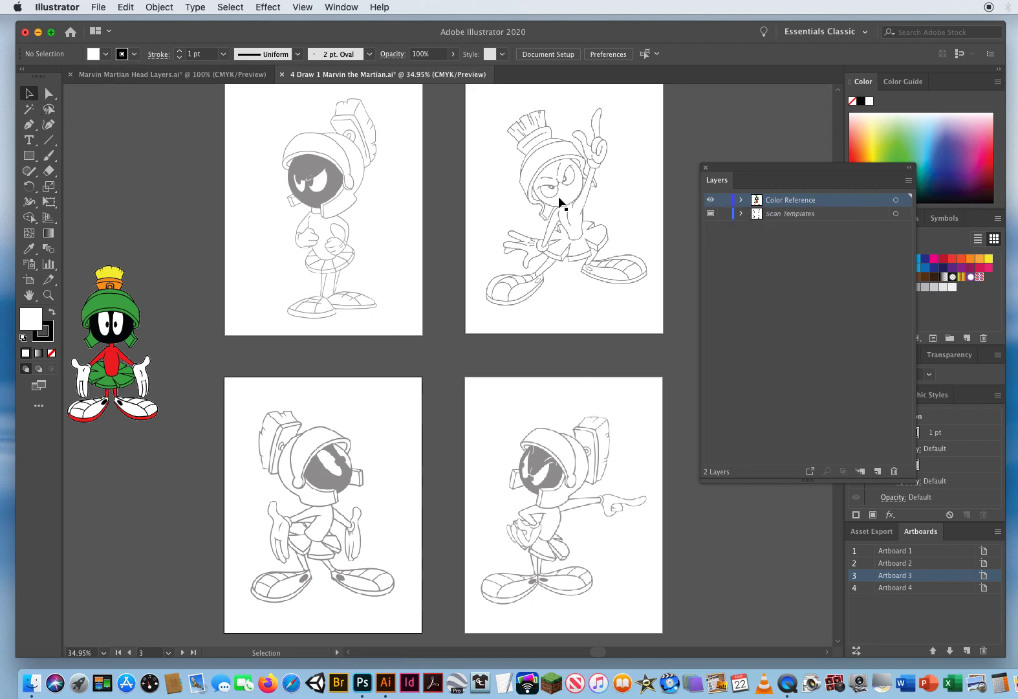
# Delete the scan drawings on artboards 2, 4 and 3.
pyautogui.click(589, 226)
pyautogui.press('Delete')
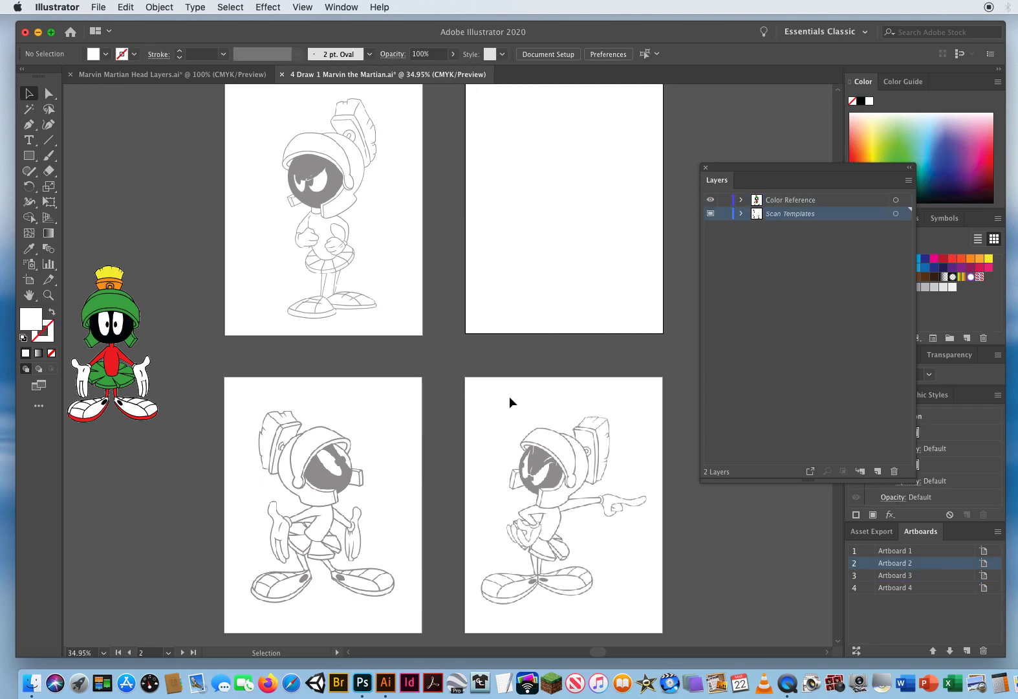
pyautogui.click(568, 469)
pyautogui.press('Delete')
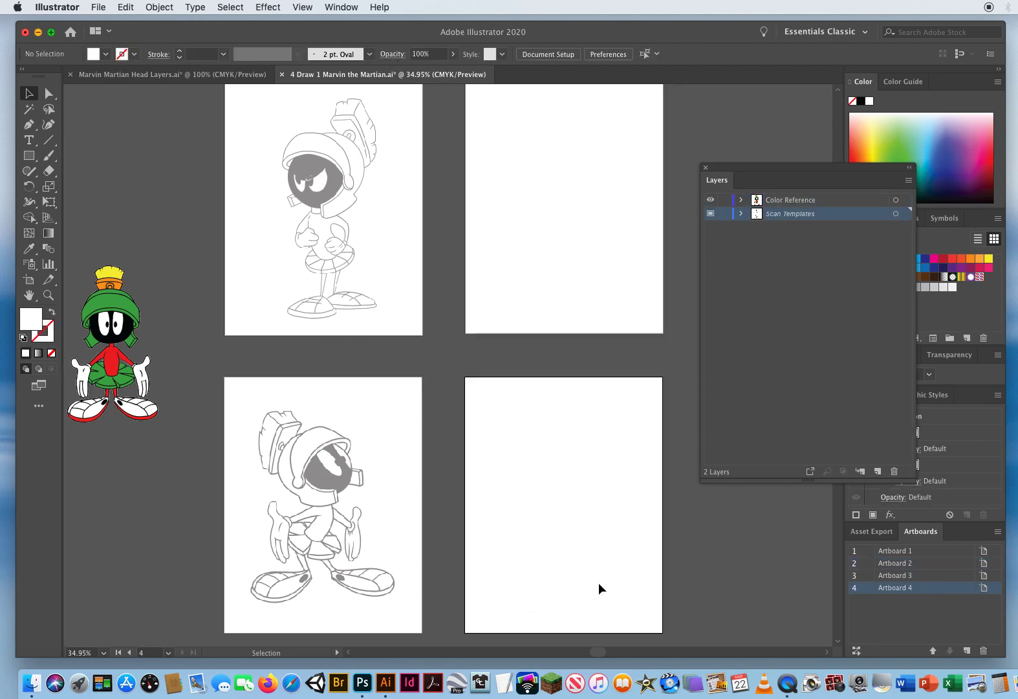
pyautogui.click(339, 472)
pyautogui.press('Delete')
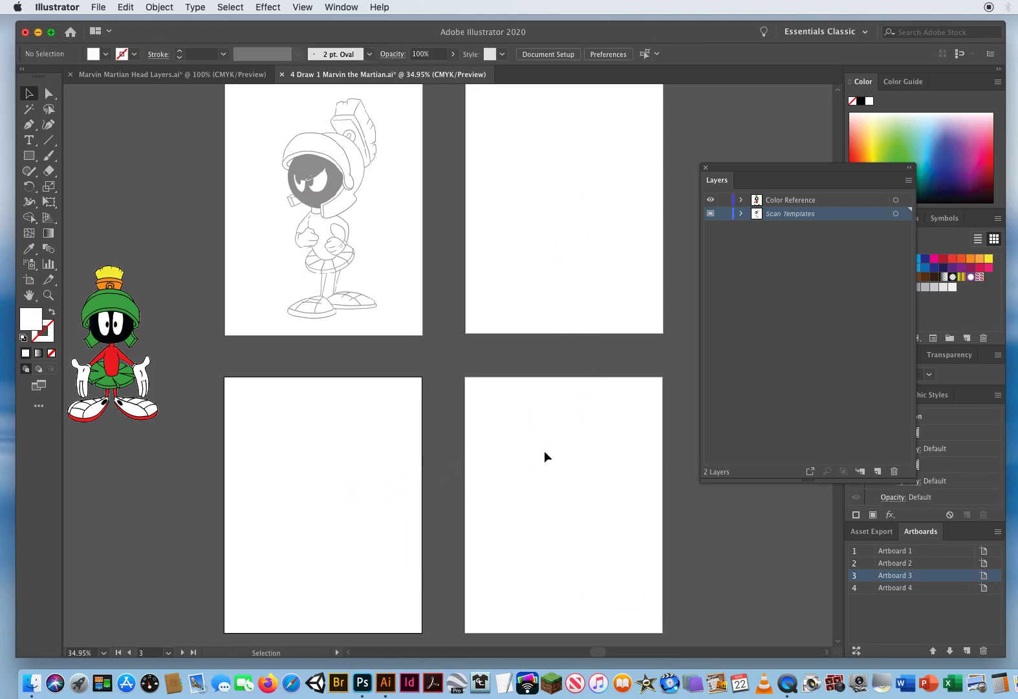
# Delete artboards 2, 3 and 4 with the Artboard tool, keeping only Artboard 1.
pyautogui.click(29, 283)
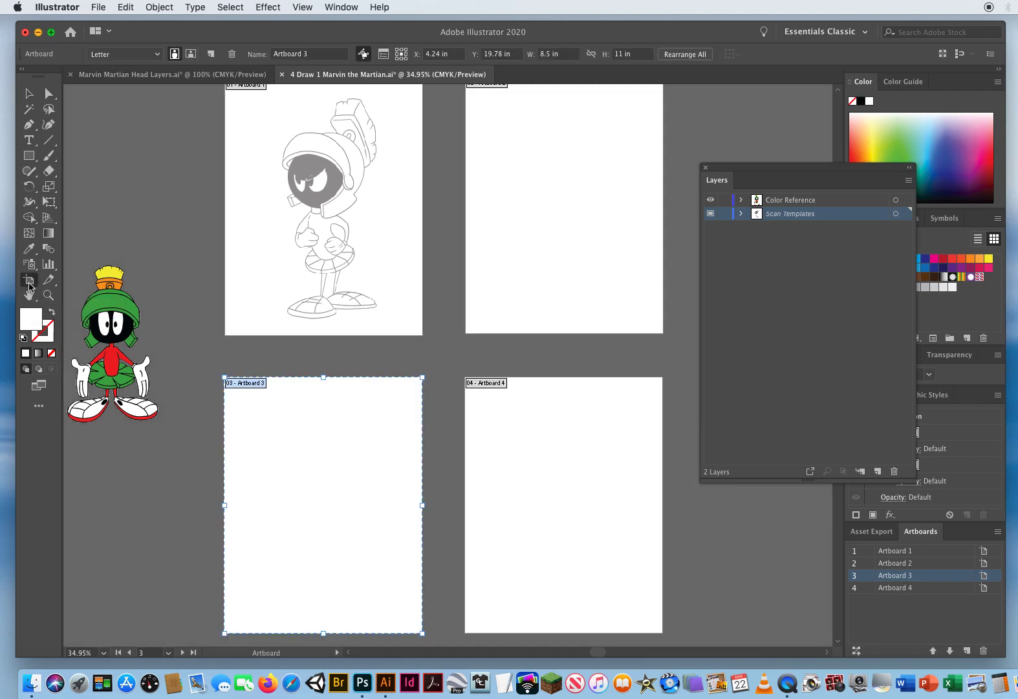
pyautogui.moveTo(306, 445); pyautogui.dragTo(298, 434)
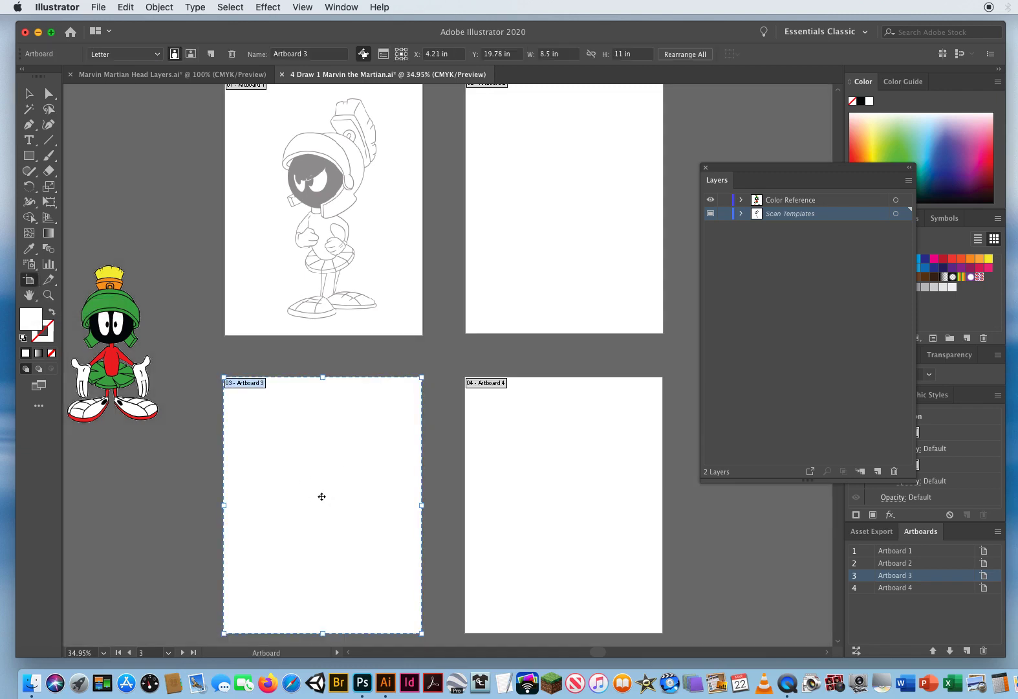
pyautogui.press('Delete')
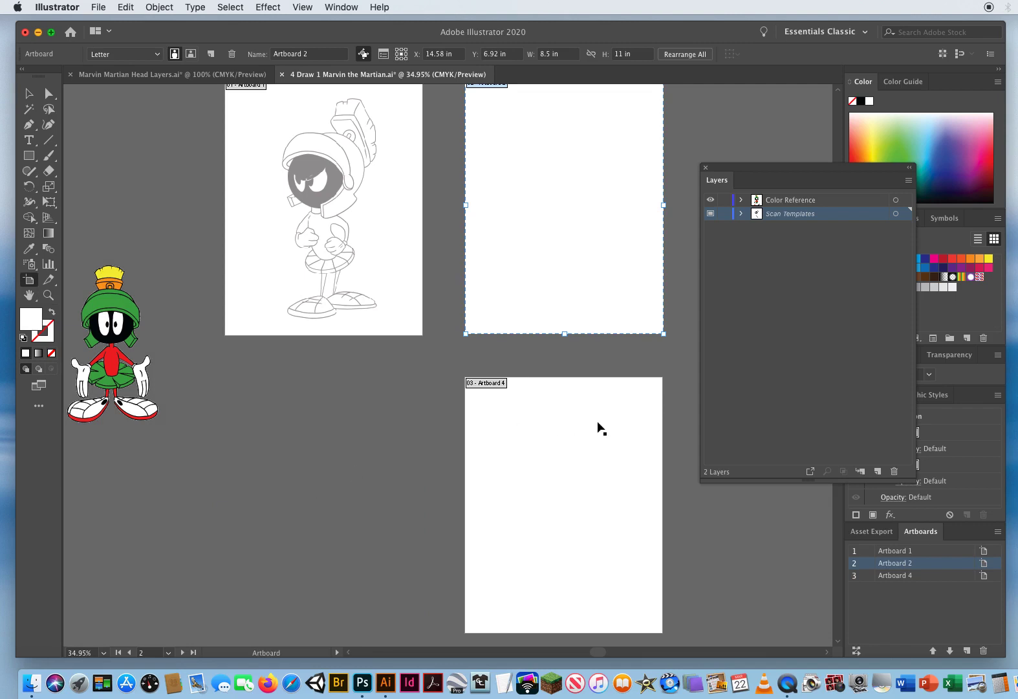
pyautogui.press('Delete')
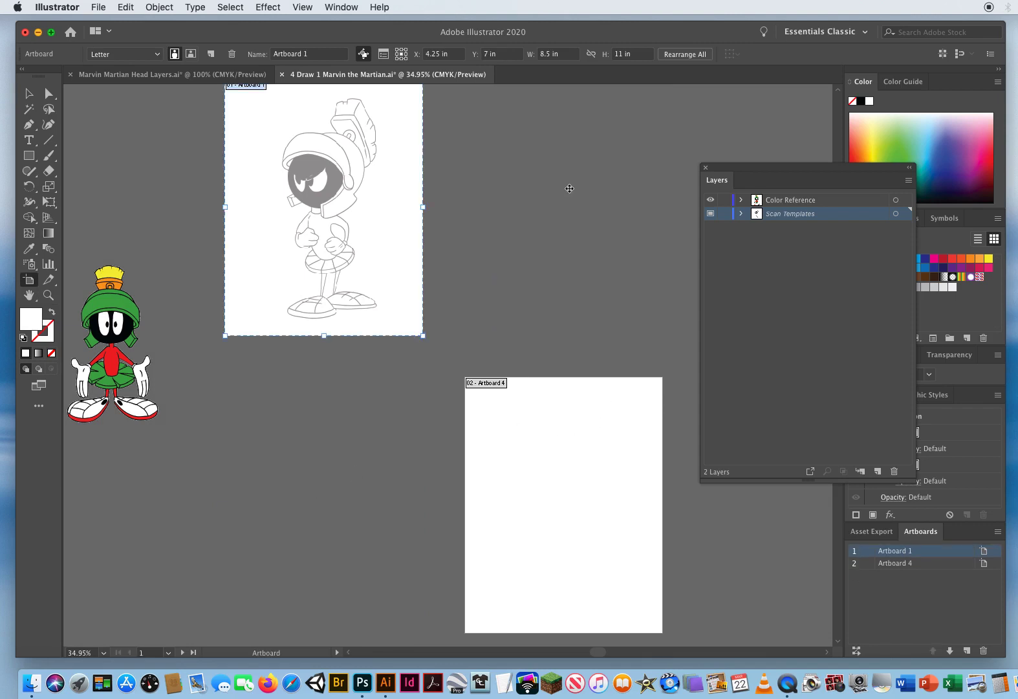
pyautogui.click(556, 480)
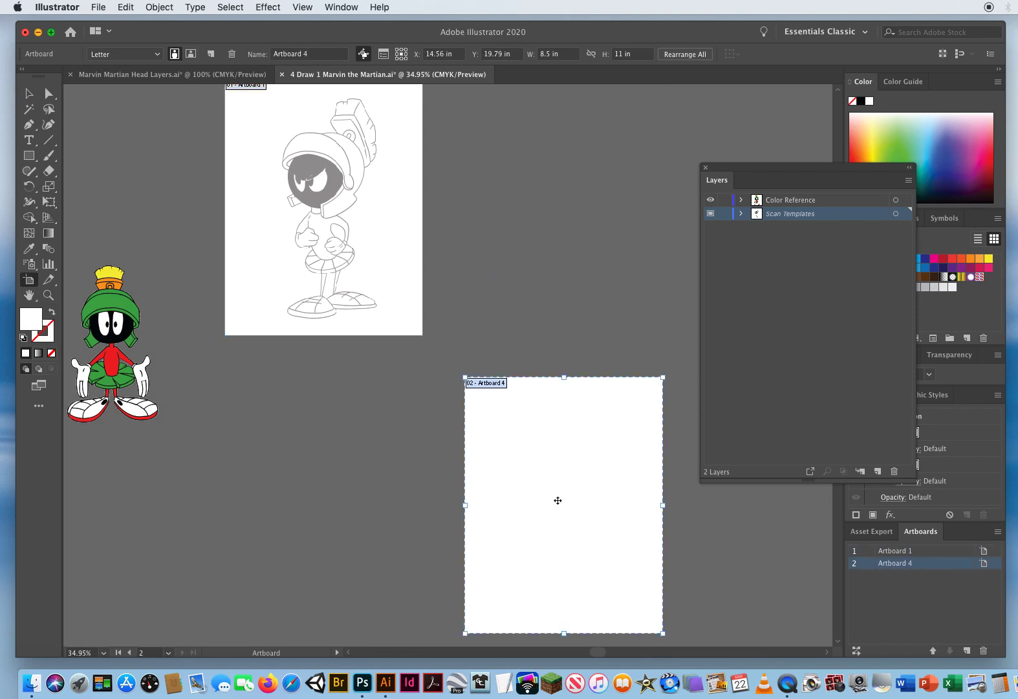
pyautogui.press('Delete')
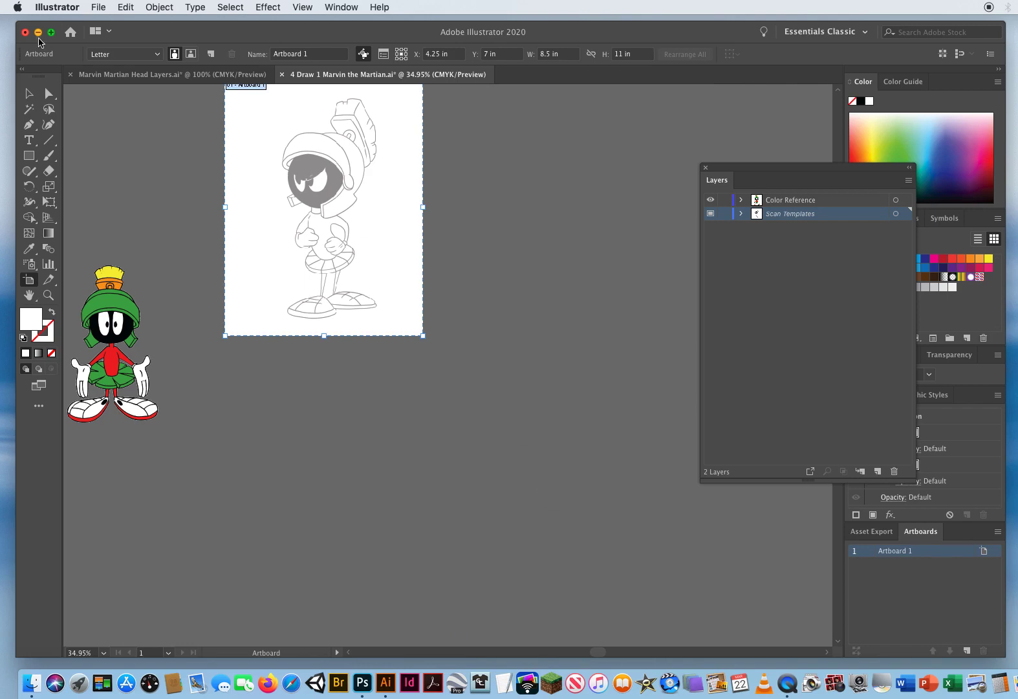
pyautogui.click(29, 95)
# Move the colour reference Marvin beside the artboard and lock Color Reference and Scan Templates.
pyautogui.moveTo(244, 238); pyautogui.dragTo(377, 386)
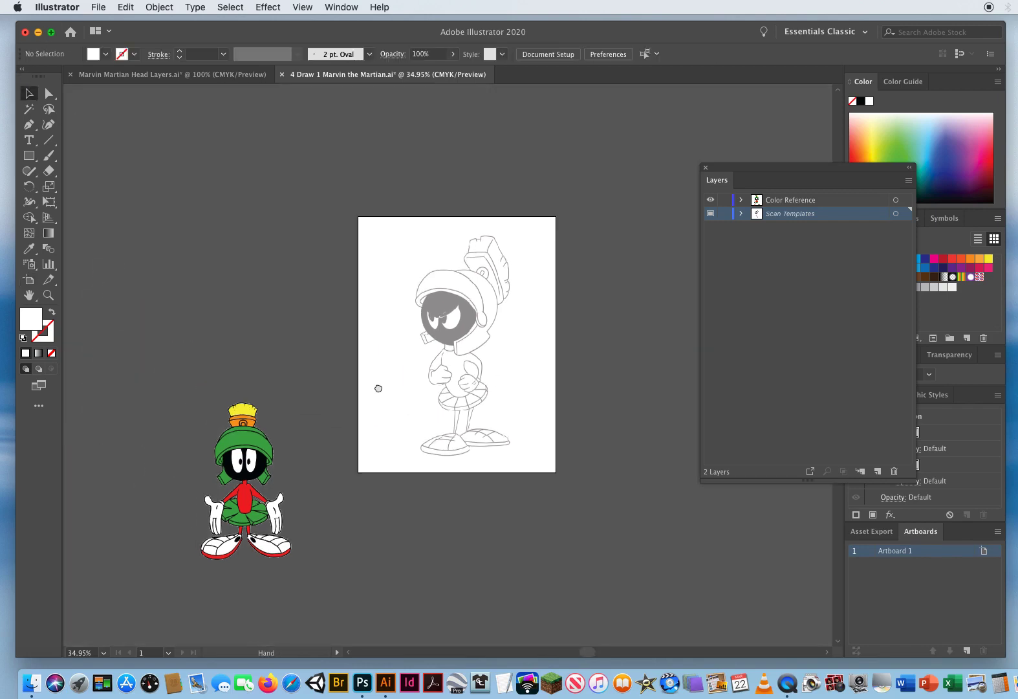
pyautogui.moveTo(246, 458); pyautogui.dragTo(284, 338)
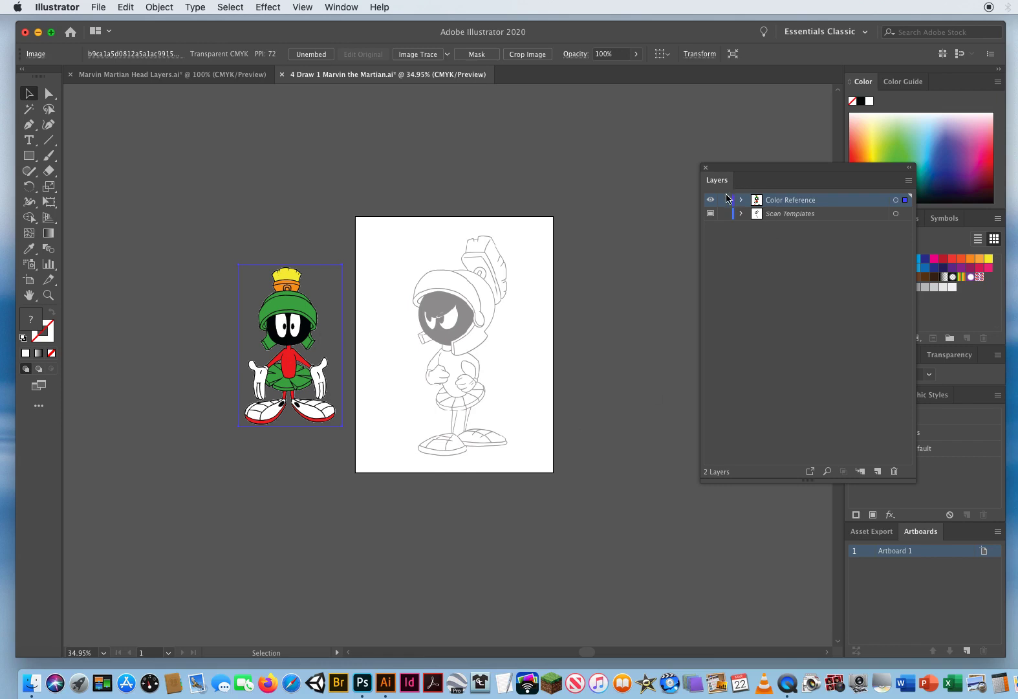
pyautogui.moveTo(724, 200)
pyautogui.mouseDown()
pyautogui.moveTo(725, 213)
pyautogui.moveTo(729, 177)
pyautogui.moveTo(671, 173)
pyautogui.mouseUp()
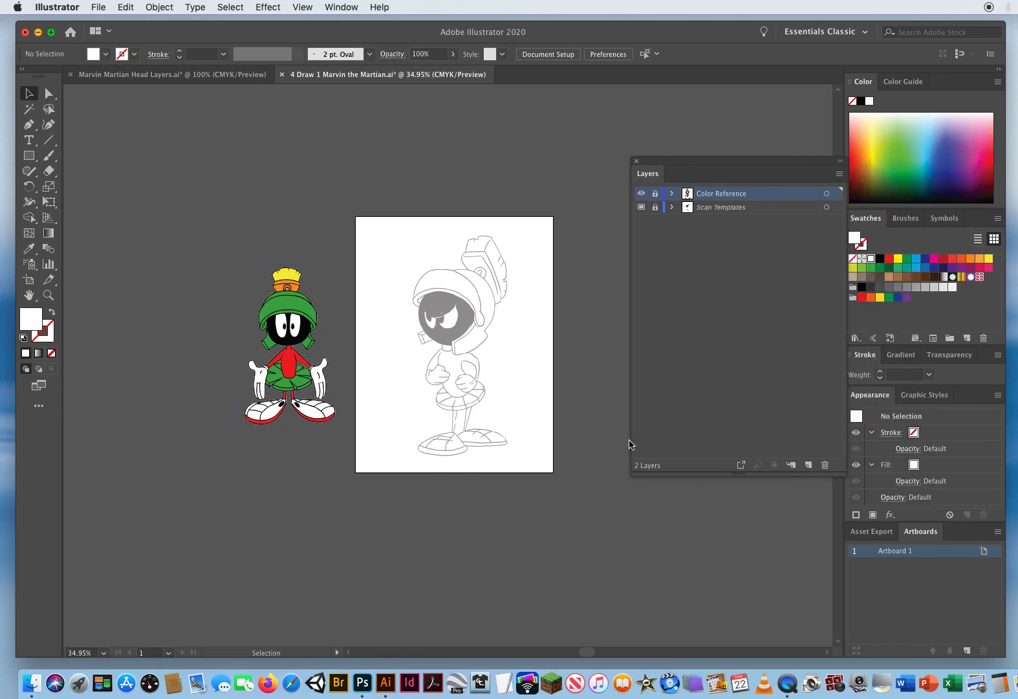
# Add a new top layer named Black Head Shape.
pyautogui.click(808, 465)
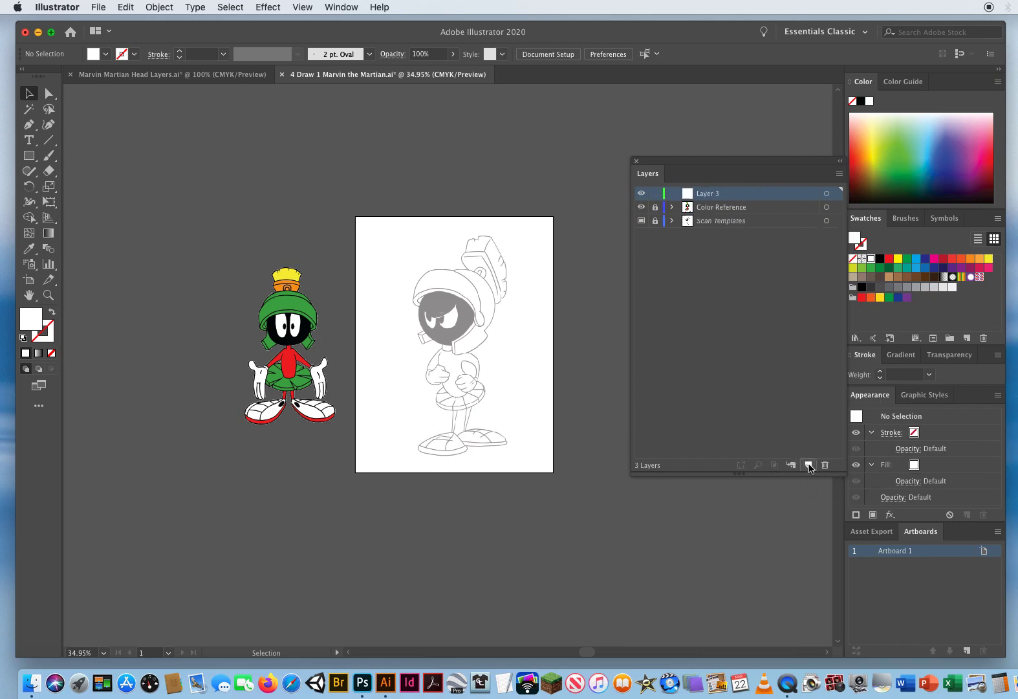
pyautogui.doubleClick(708, 194)
pyautogui.write('Blac')
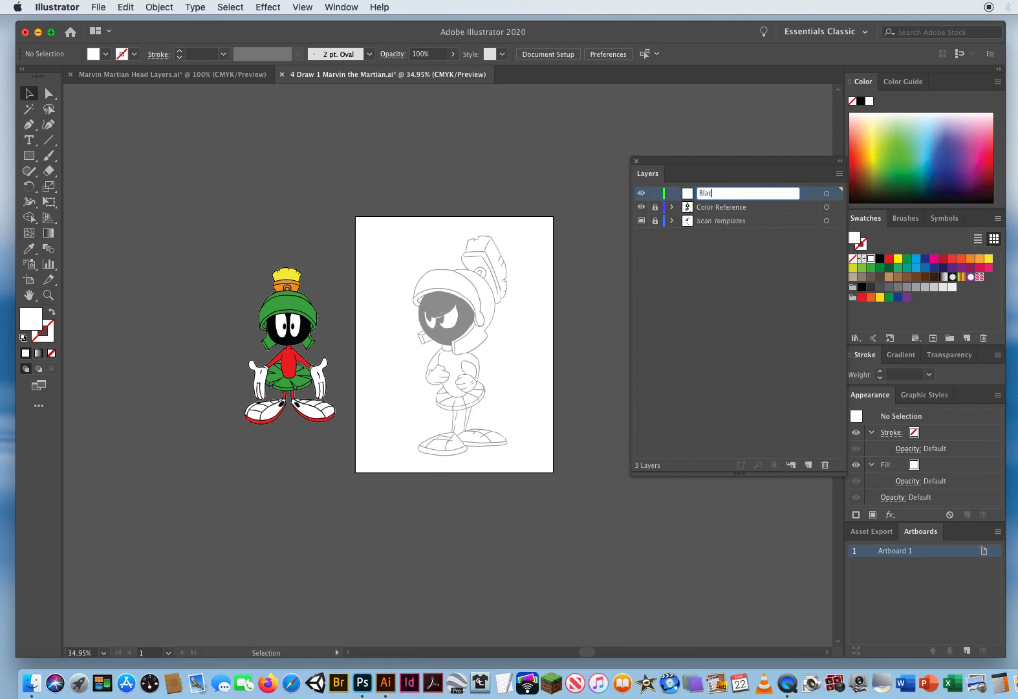
pyautogui.write('k Head Shape')
pyautogui.press('Return')
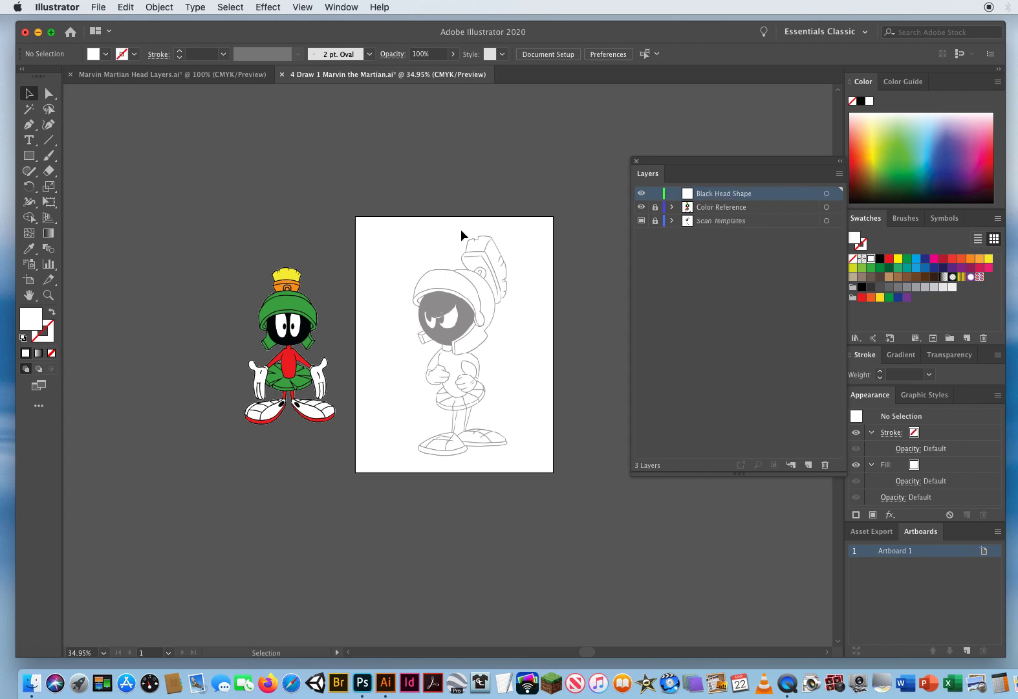
pyautogui.click(48, 295)
pyautogui.click(447, 349)
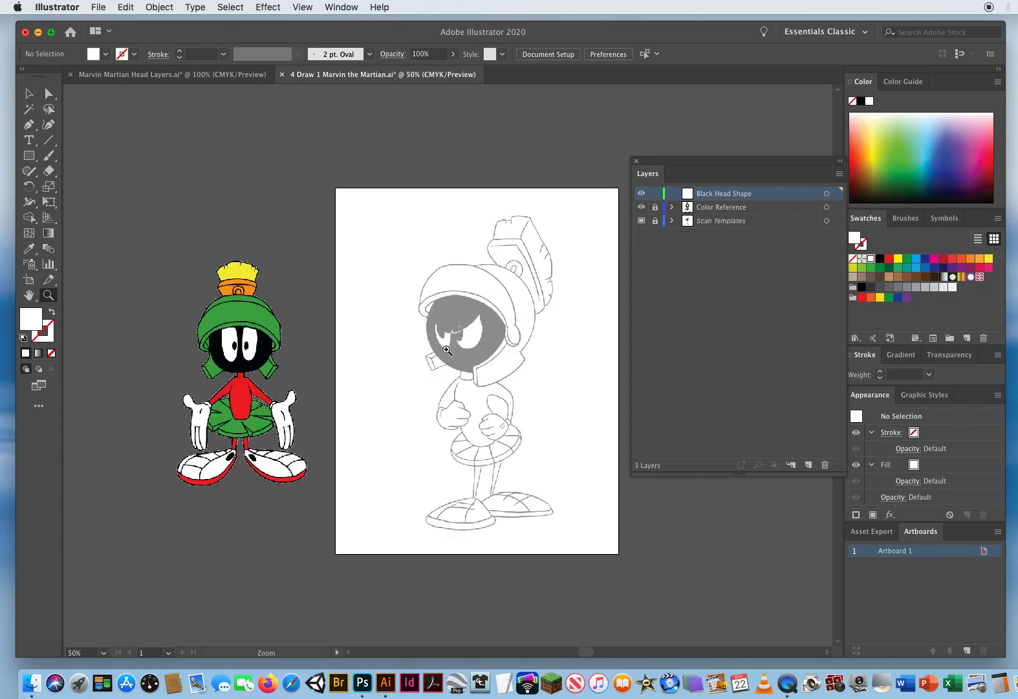
pyautogui.click(480, 345)
pyautogui.click(458, 352)
pyautogui.click(459, 360)
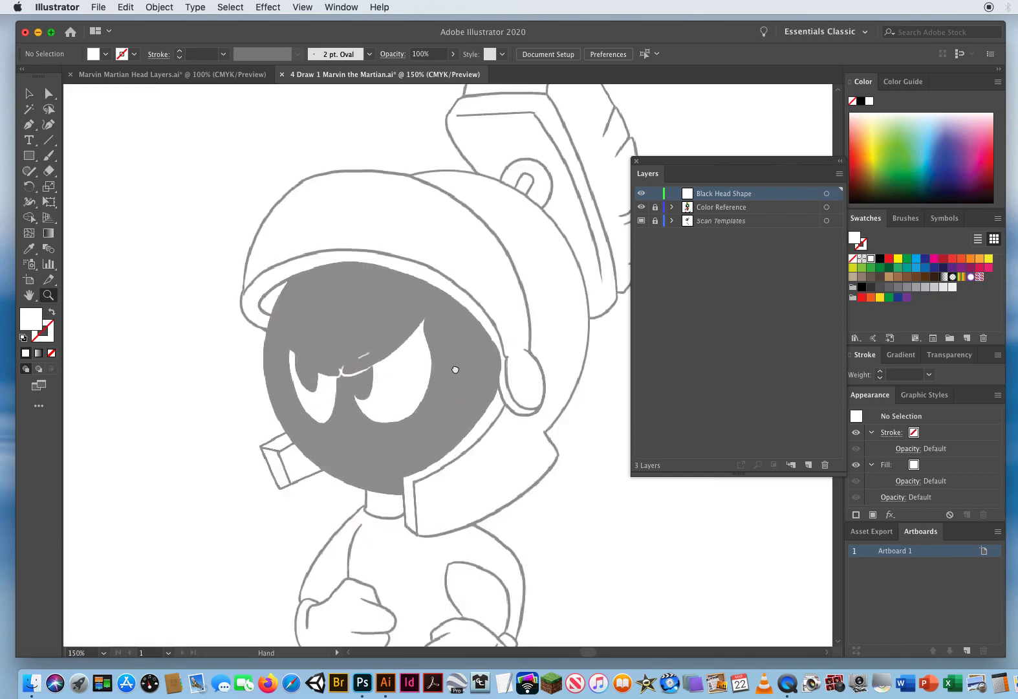
pyautogui.moveTo(455, 369); pyautogui.dragTo(431, 311)
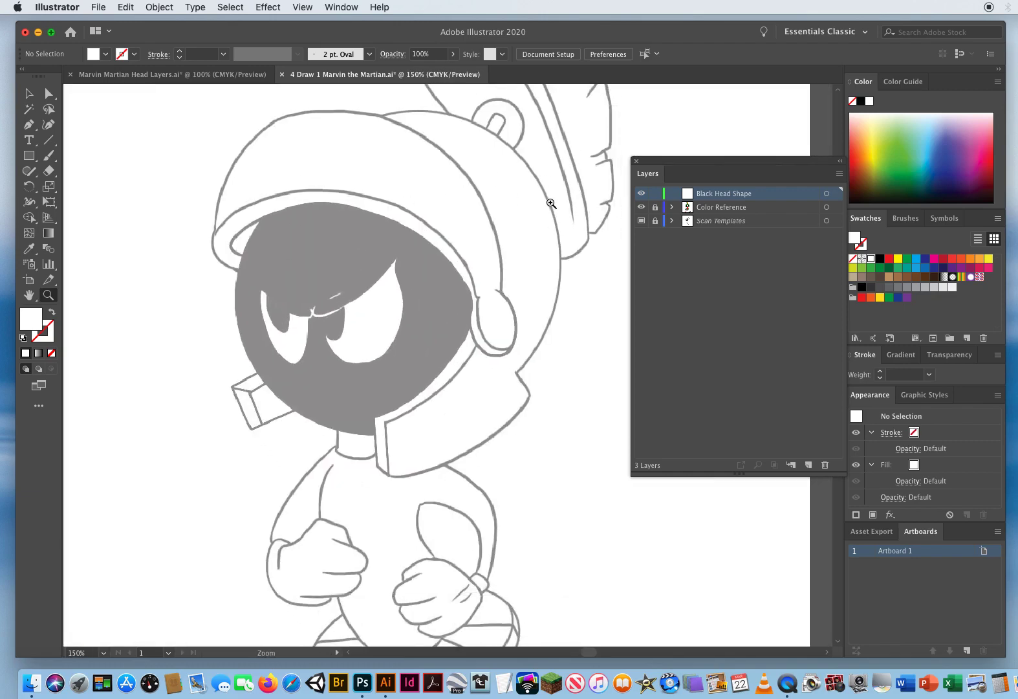
# Dim the Scan Templates layer's images to 10%.
pyautogui.doubleClick(768, 220)
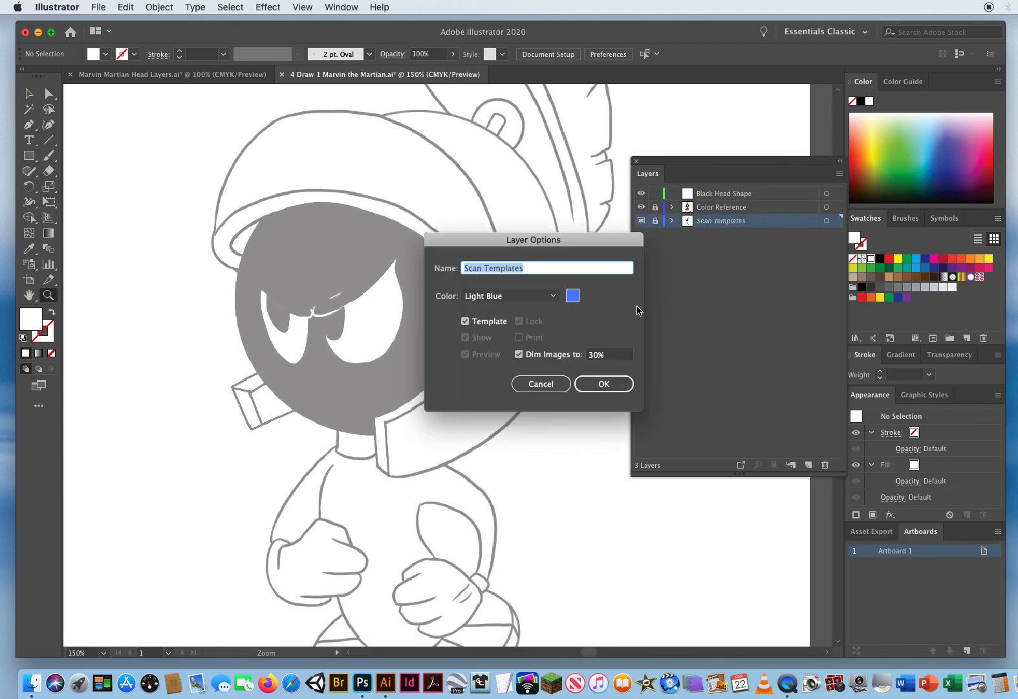
pyautogui.doubleClick(608, 355)
pyautogui.write('1')
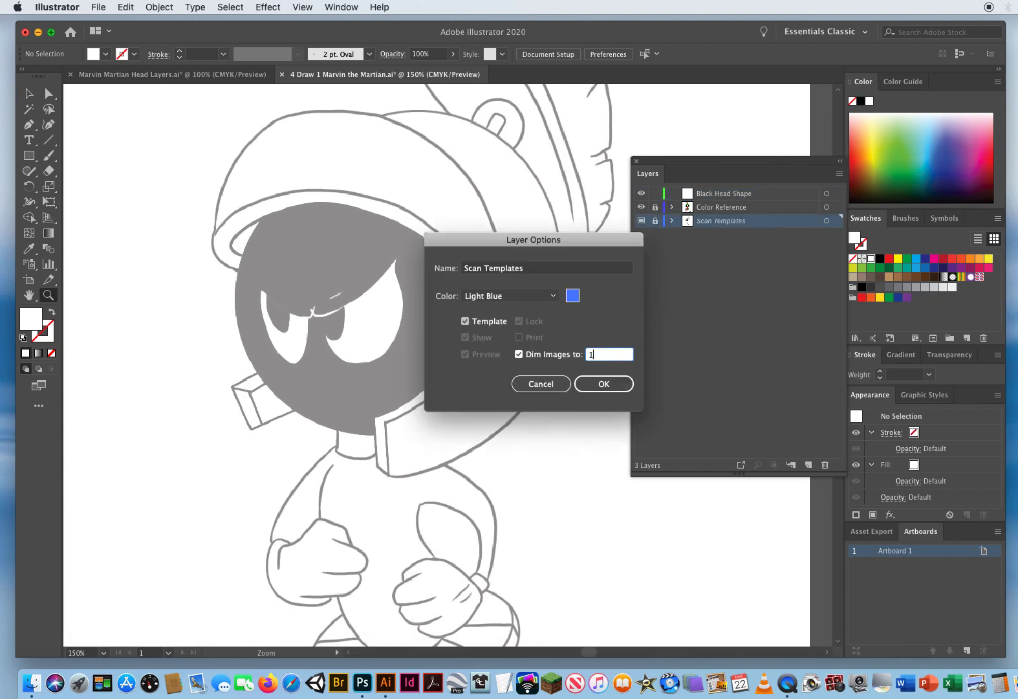
pyautogui.write('0')
pyautogui.press('Return')
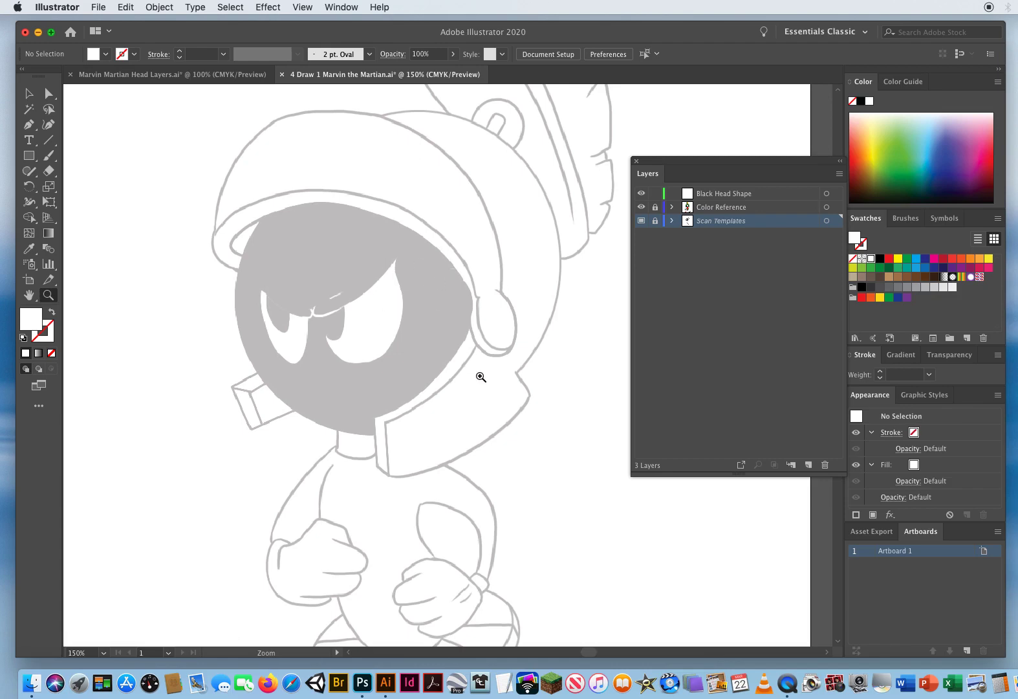
# Make Black Head Shape active and reset to default white fill and black stroke.
pyautogui.click(769, 197)
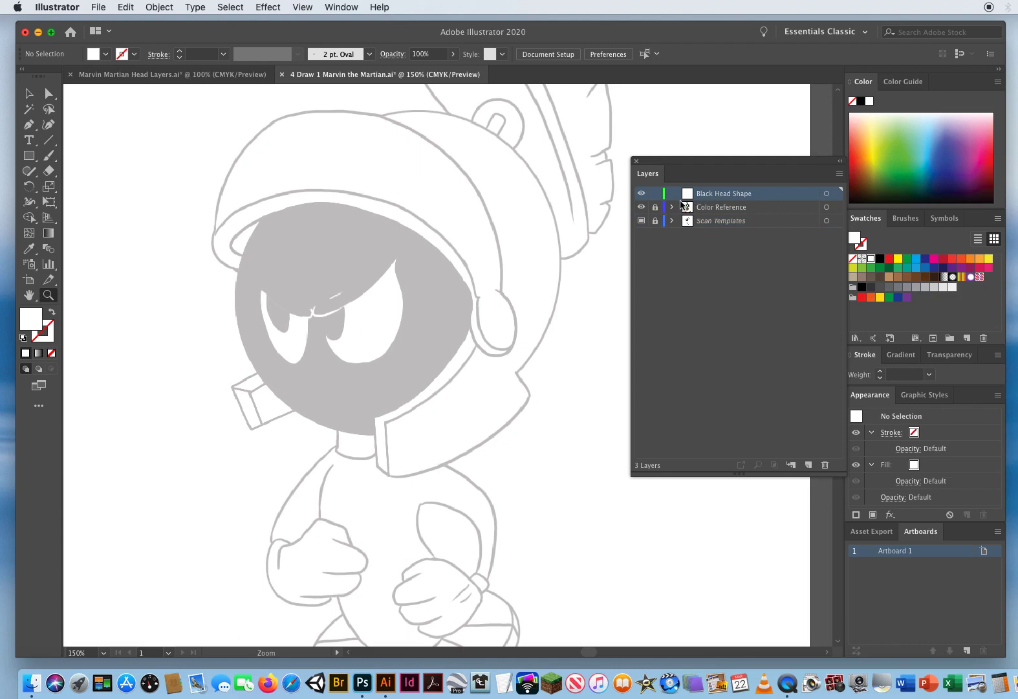
pyautogui.press('d')
pyautogui.scroll(2, 275, 445)
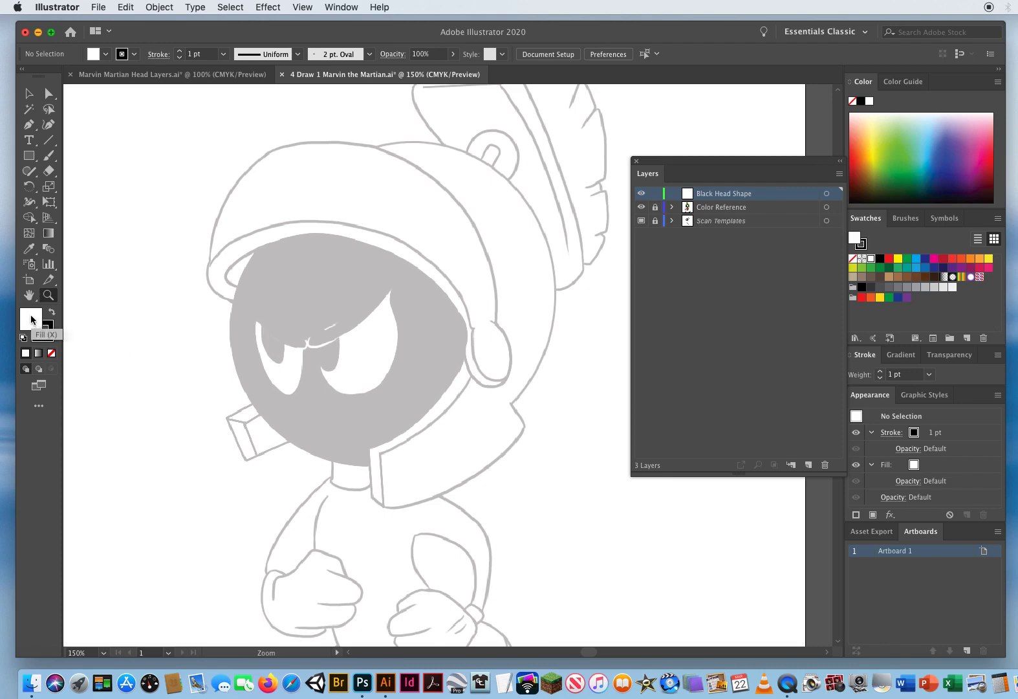
# Draw a no-fill ellipse covering Marvin's head on the Black Head Shape layer.
pyautogui.press('/')
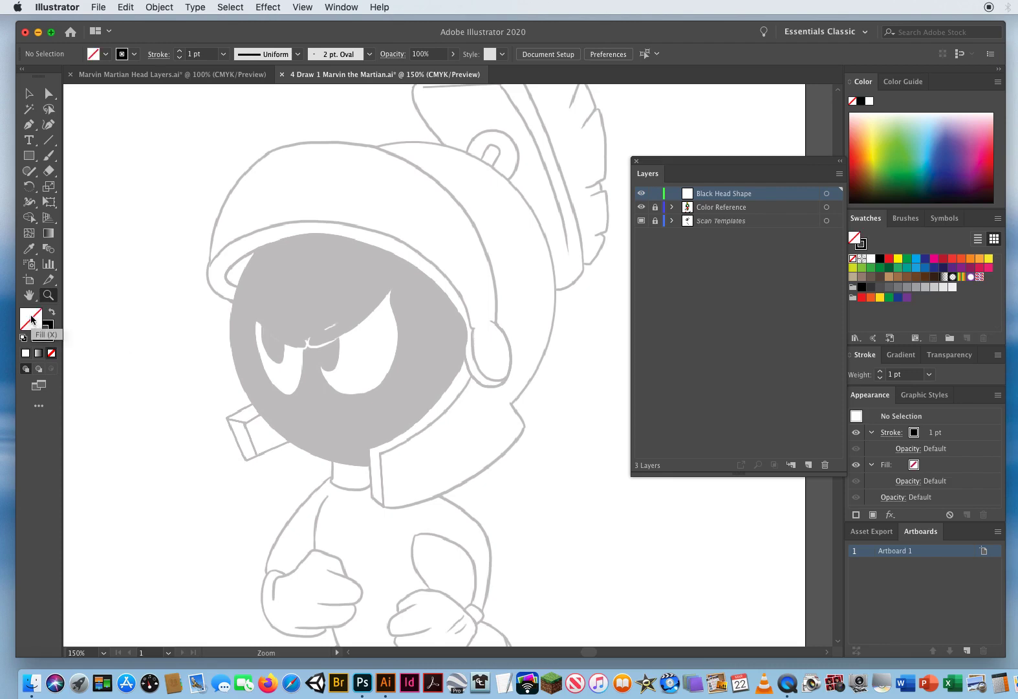
pyautogui.click(30, 156)
pyautogui.moveTo(31, 157); pyautogui.dragTo(96, 187)
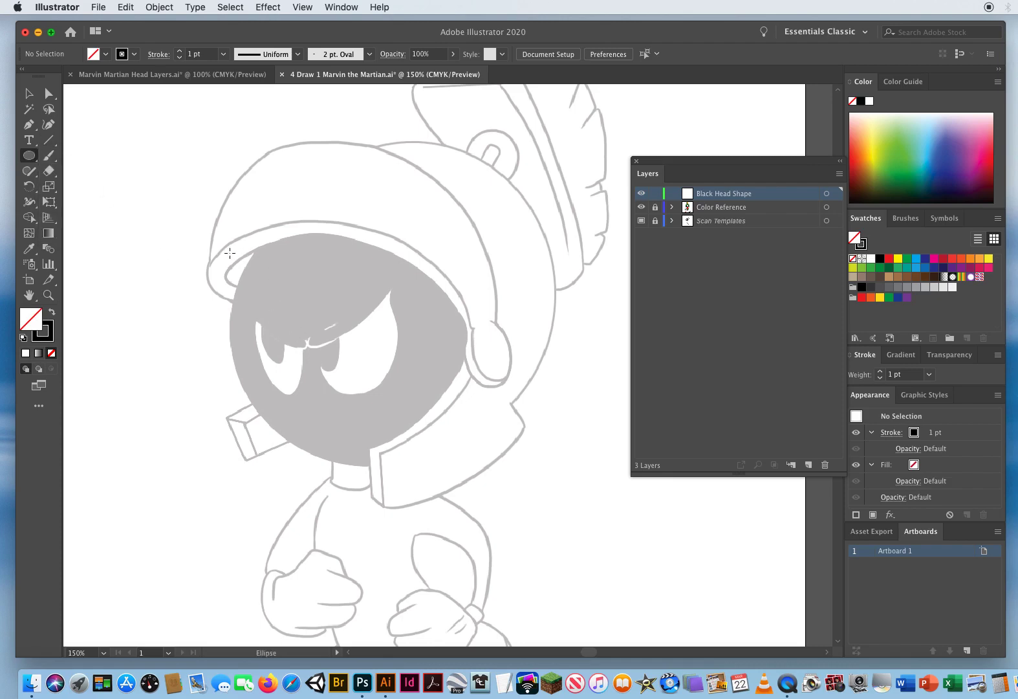
pyautogui.moveTo(182, 169); pyautogui.dragTo(498, 387)
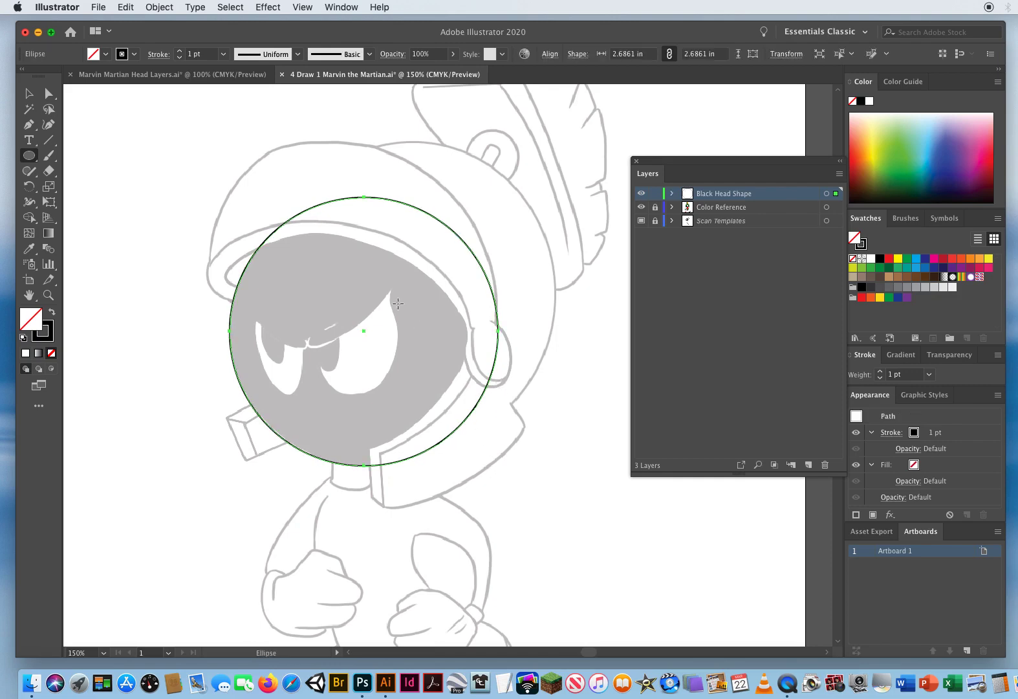
# Fill the circle black, deselect it, and hide the Black Head Shape layer.
pyautogui.click(30, 95)
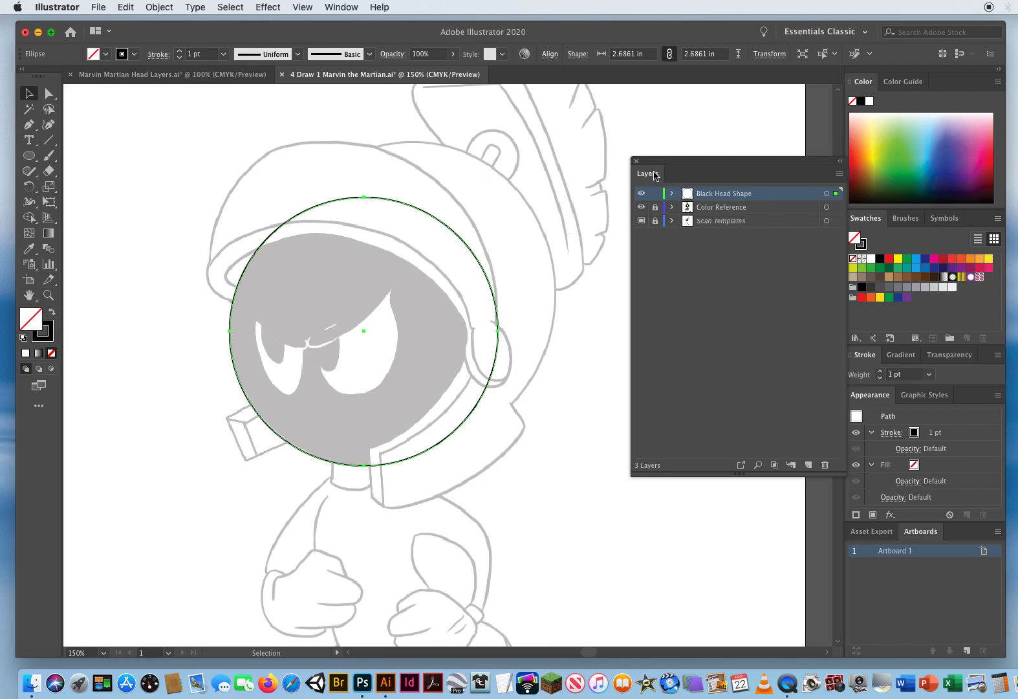
pyautogui.moveTo(655, 175); pyautogui.dragTo(604, 307)
pyautogui.click(880, 258)
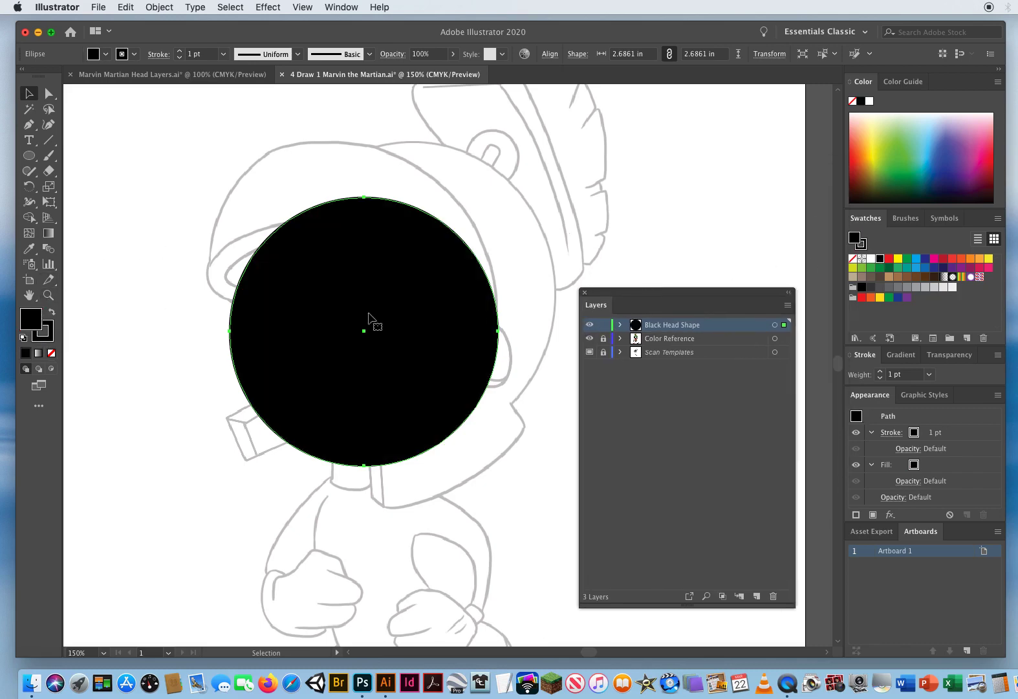
pyautogui.click(172, 231)
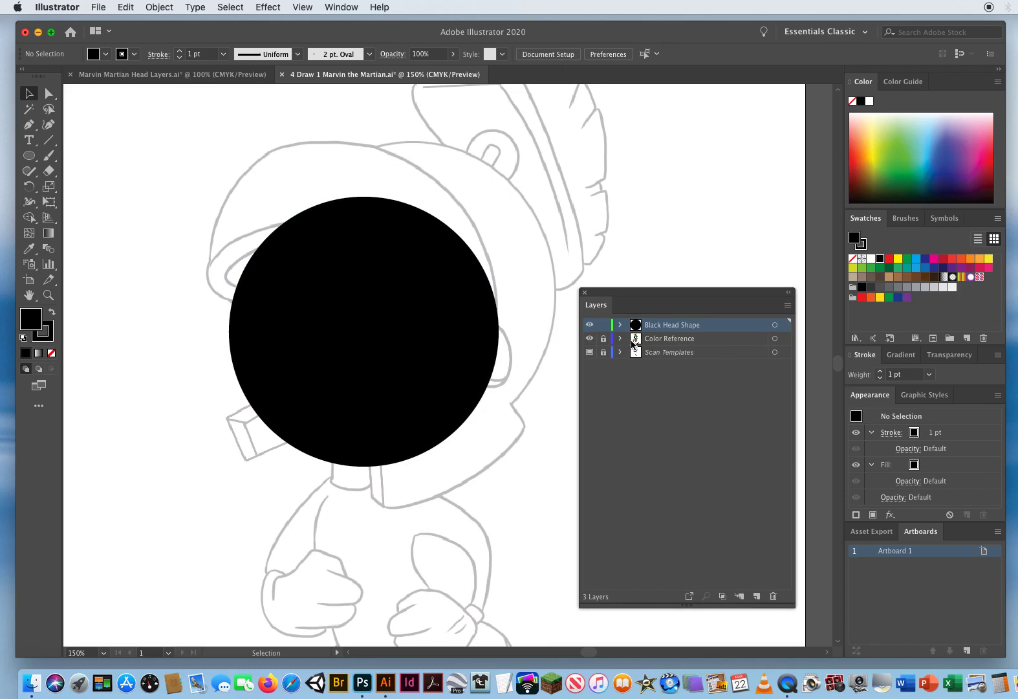
pyautogui.click(590, 326)
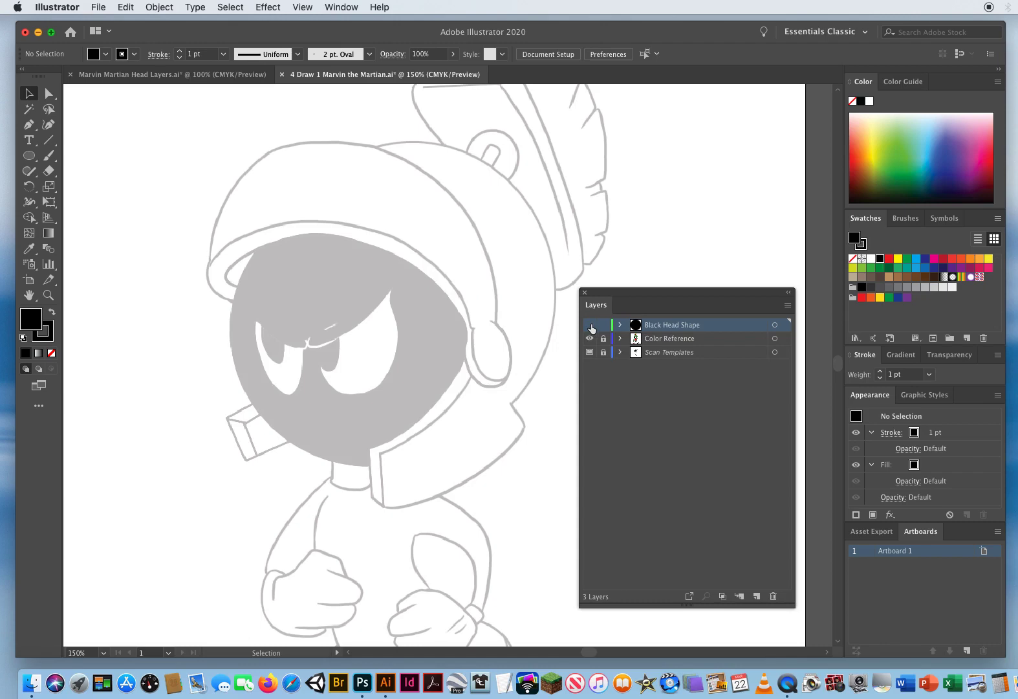
# Create a top layer named White Eyes with default black stroke and no fill.
pyautogui.click(756, 596)
pyautogui.doubleClick(661, 326)
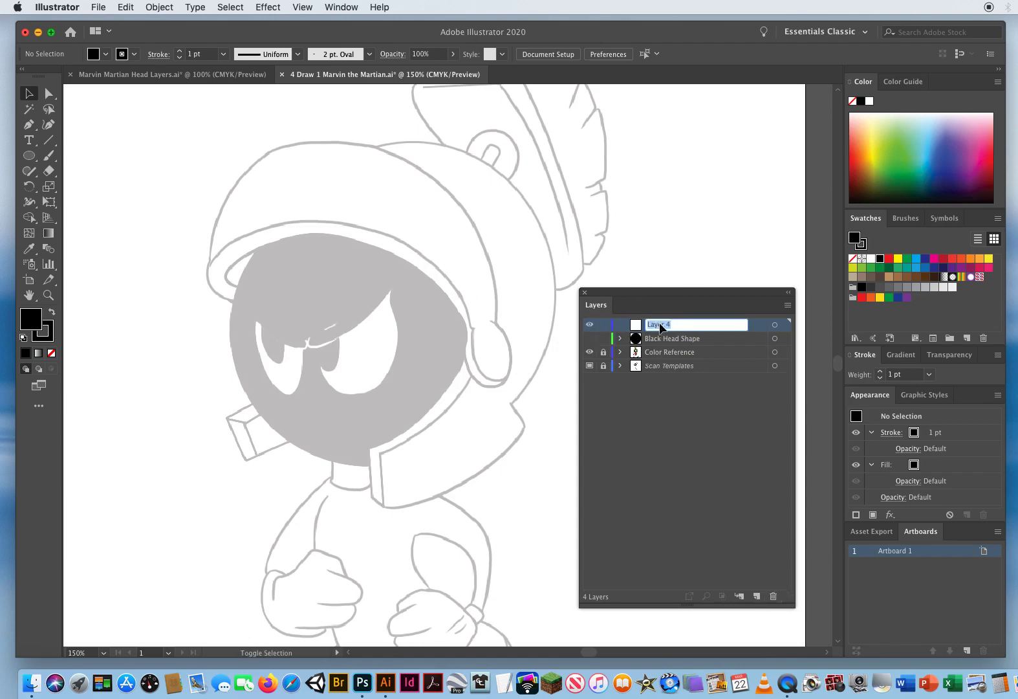
pyautogui.write('White Eyes')
pyautogui.press('Return')
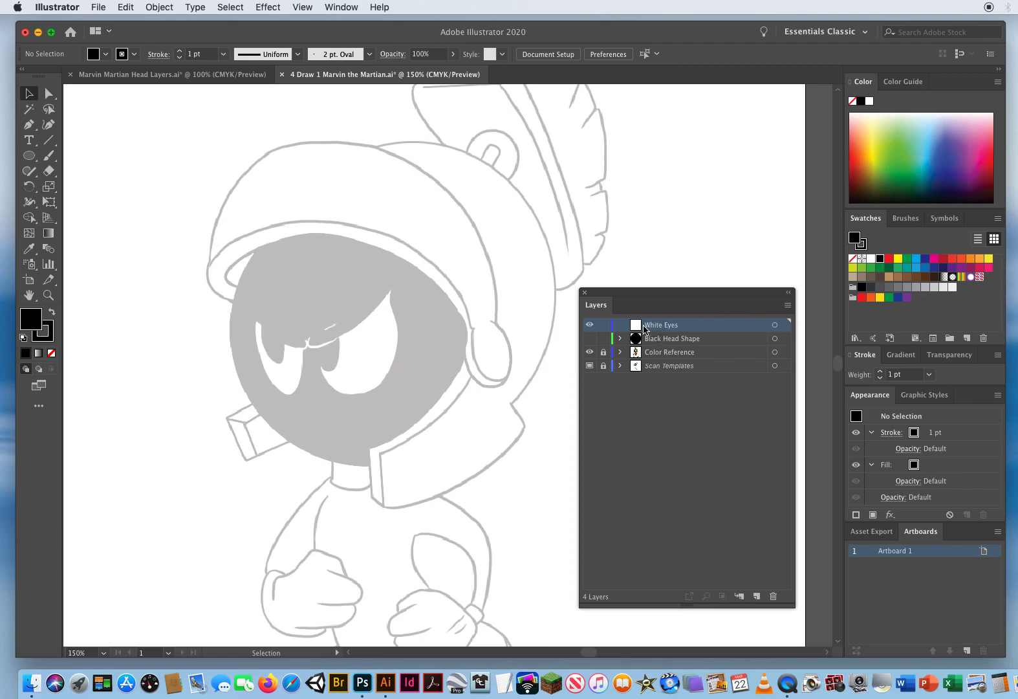
pyautogui.press('d')
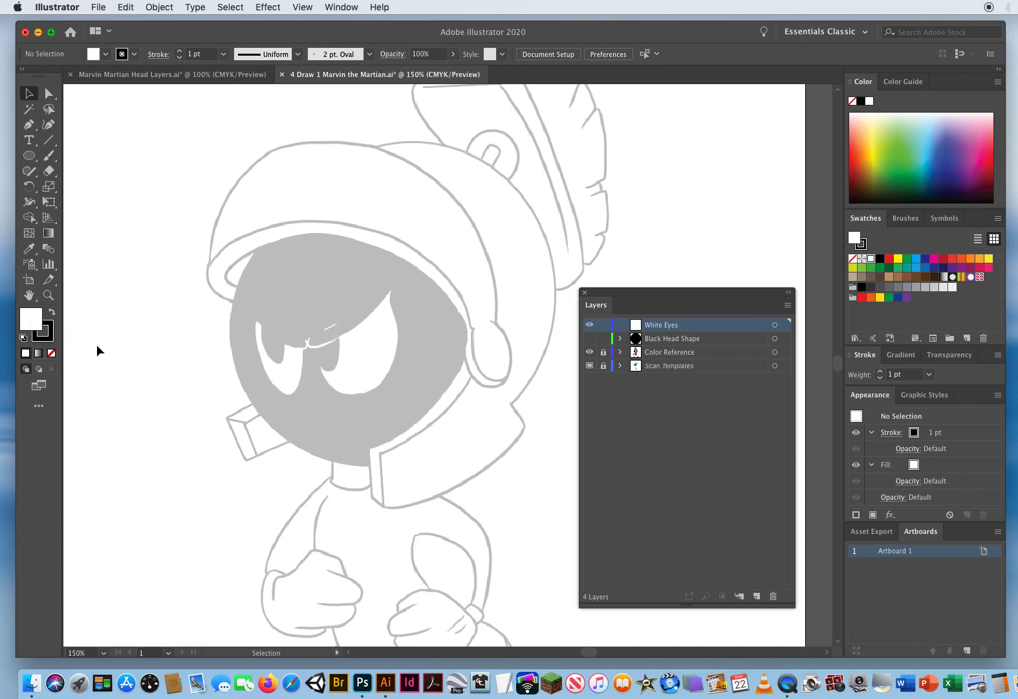
pyautogui.press('/')
# Zoom in on the eyes and pen-trace the left eye's top edge, making a sharp corner at the hooked end.
pyautogui.press('z')
pyautogui.click(353, 364)
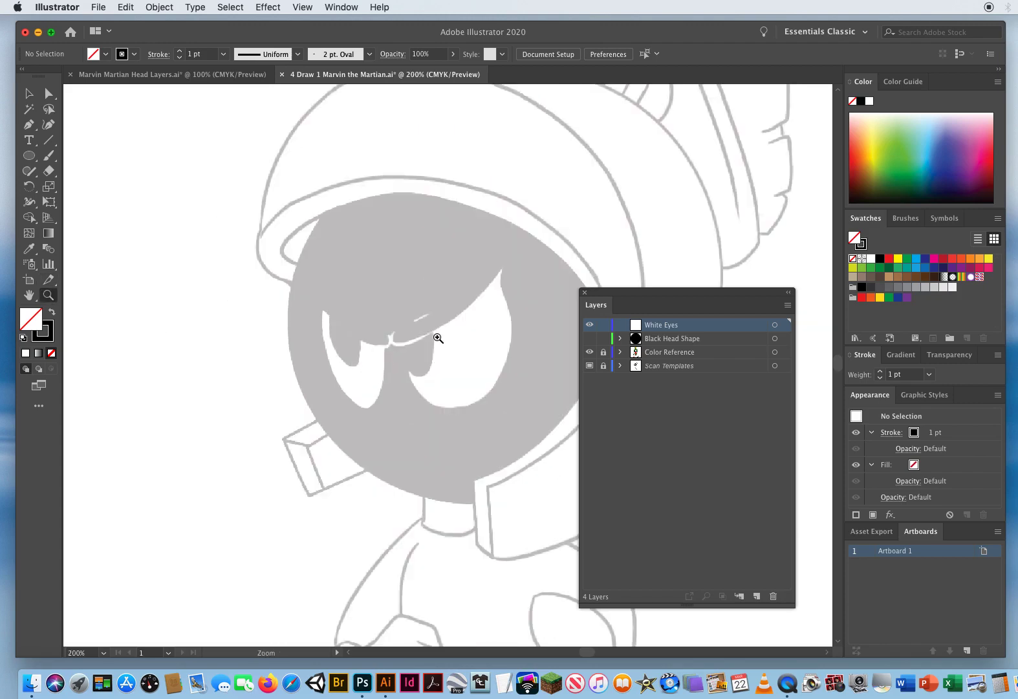
pyautogui.click(437, 337)
pyautogui.moveTo(609, 296); pyautogui.dragTo(655, 288)
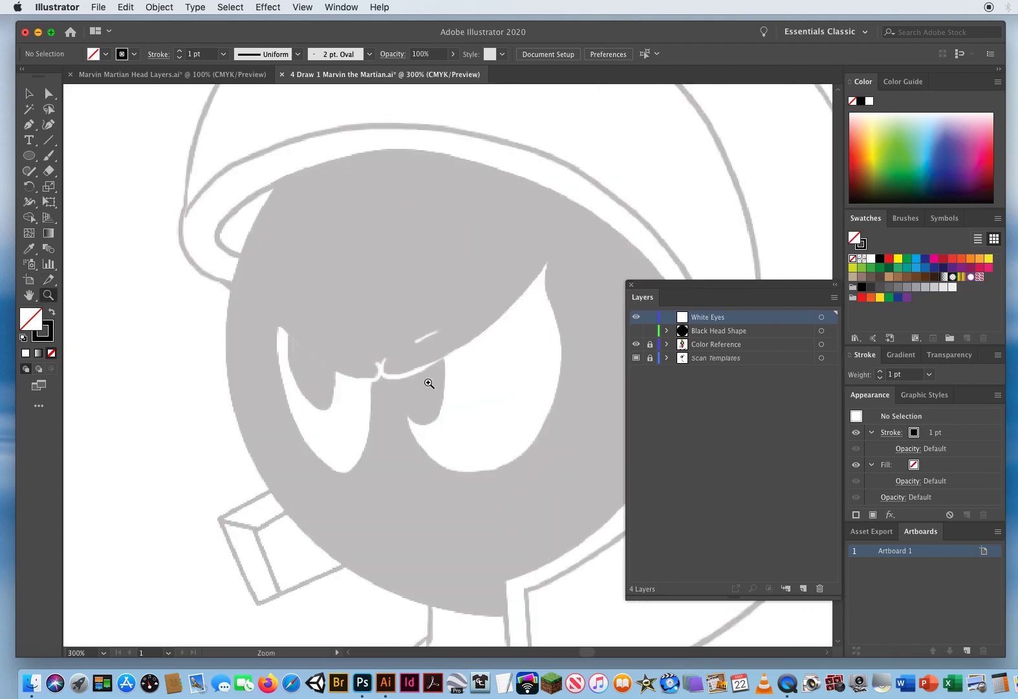
pyautogui.click(420, 381)
pyautogui.moveTo(414, 382); pyautogui.dragTo(323, 350)
pyautogui.click(29, 124)
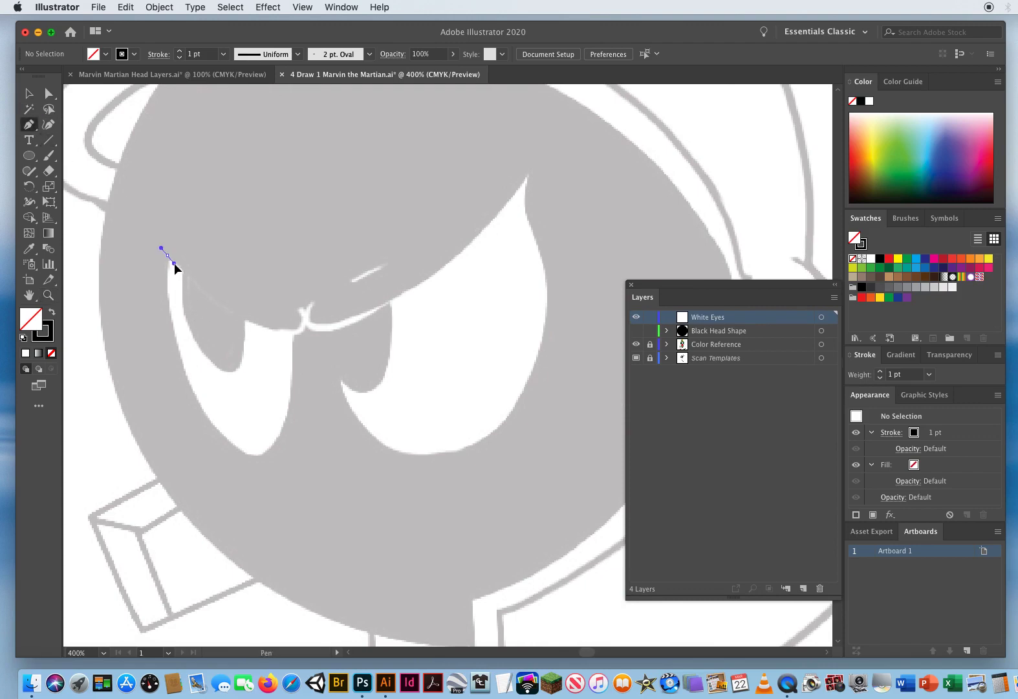
pyautogui.moveTo(174, 263); pyautogui.dragTo(188, 282)
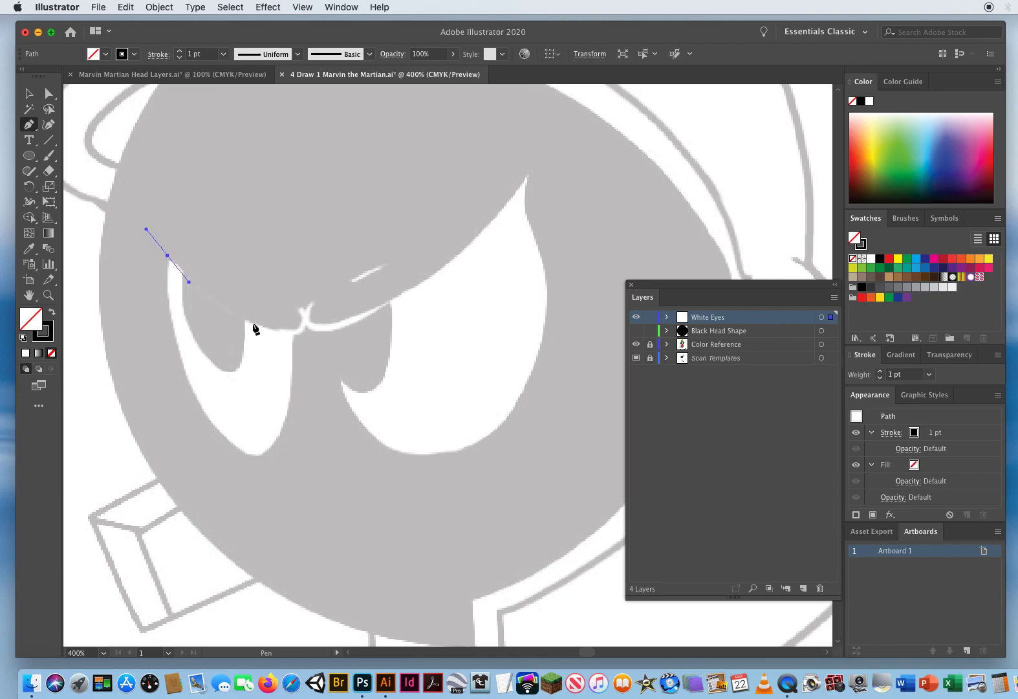
pyautogui.moveTo(256, 324)
pyautogui.mouseDown()
pyautogui.moveTo(285, 334)
pyautogui.moveTo(287, 280)
pyautogui.moveTo(309, 317)
pyautogui.mouseUp()
pyautogui.click(299, 307)
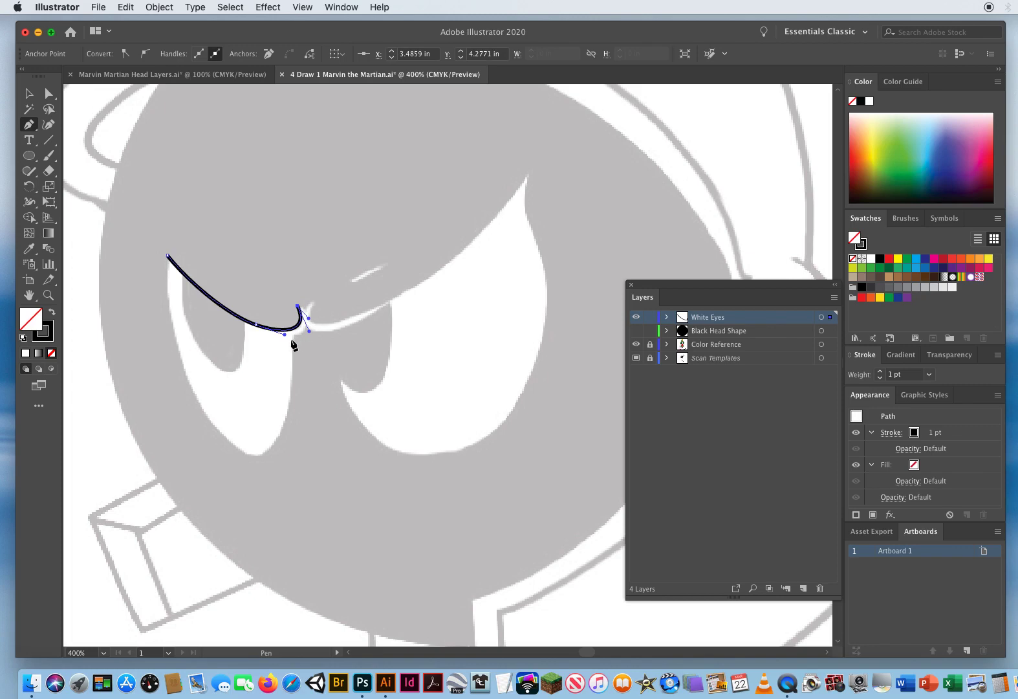
pyautogui.click(293, 337)
# Continue the left eye outline down the inner side and around the bottom, closing it at the start.
pyautogui.moveTo(282, 344); pyautogui.dragTo(274, 344)
pyautogui.click(294, 339)
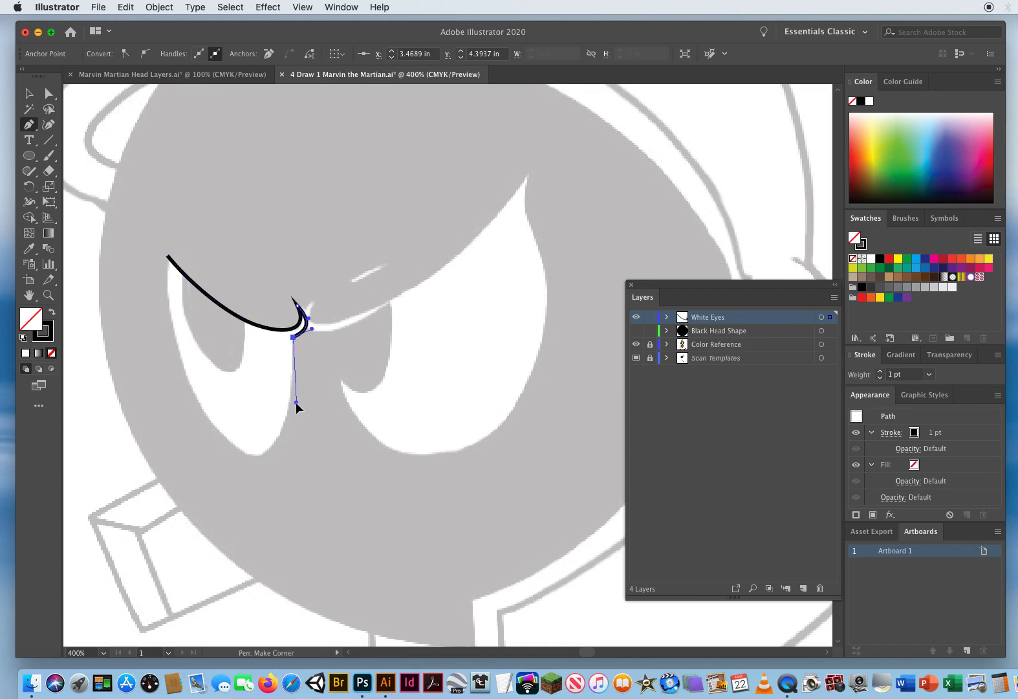
pyautogui.moveTo(296, 401); pyautogui.dragTo(295, 401)
pyautogui.moveTo(253, 456); pyautogui.dragTo(219, 455)
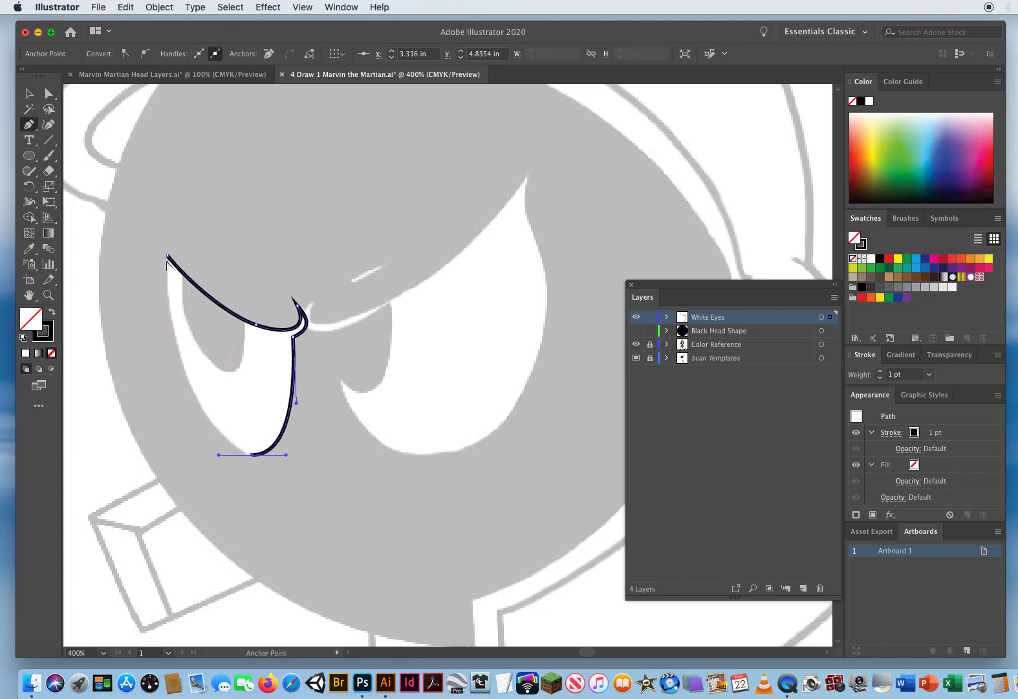
pyautogui.moveTo(168, 257); pyautogui.dragTo(172, 138)
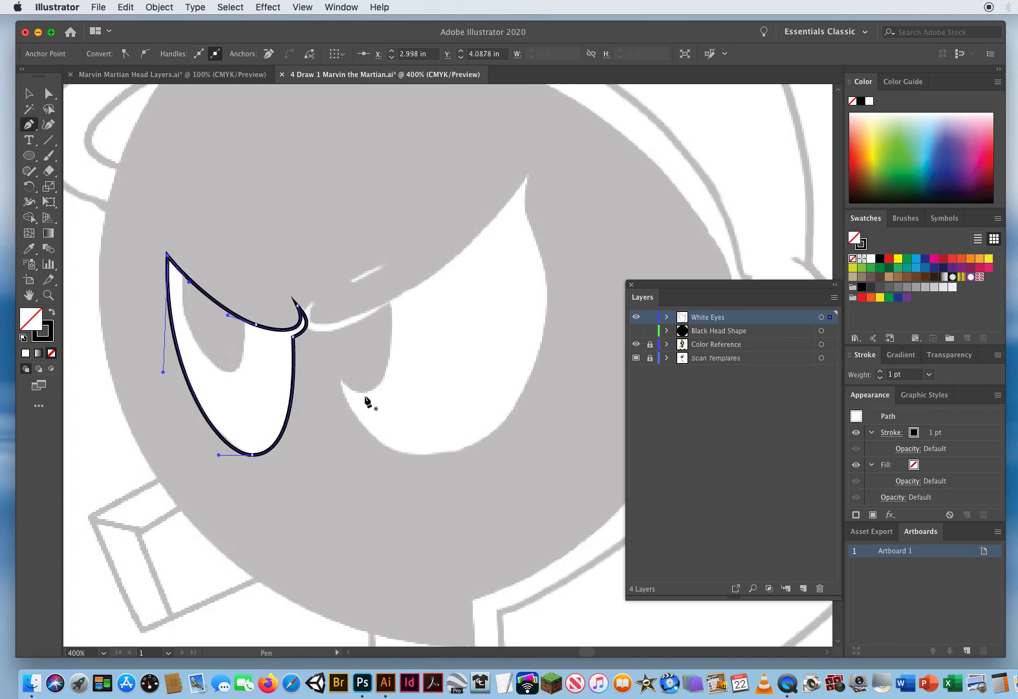
pyautogui.press('super+shift+a')
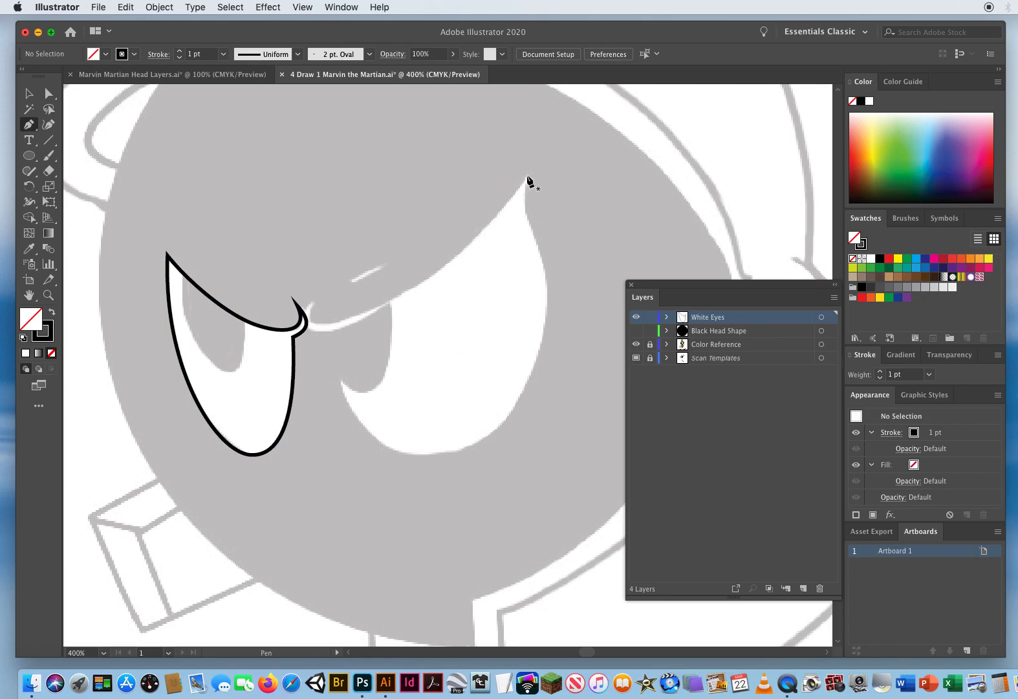
# Start the right eye outline at its top tip and curve along the brow to the curl between the eyes.
pyautogui.moveTo(523, 186); pyautogui.dragTo(532, 165)
pyautogui.moveTo(503, 212); pyautogui.dragTo(500, 216)
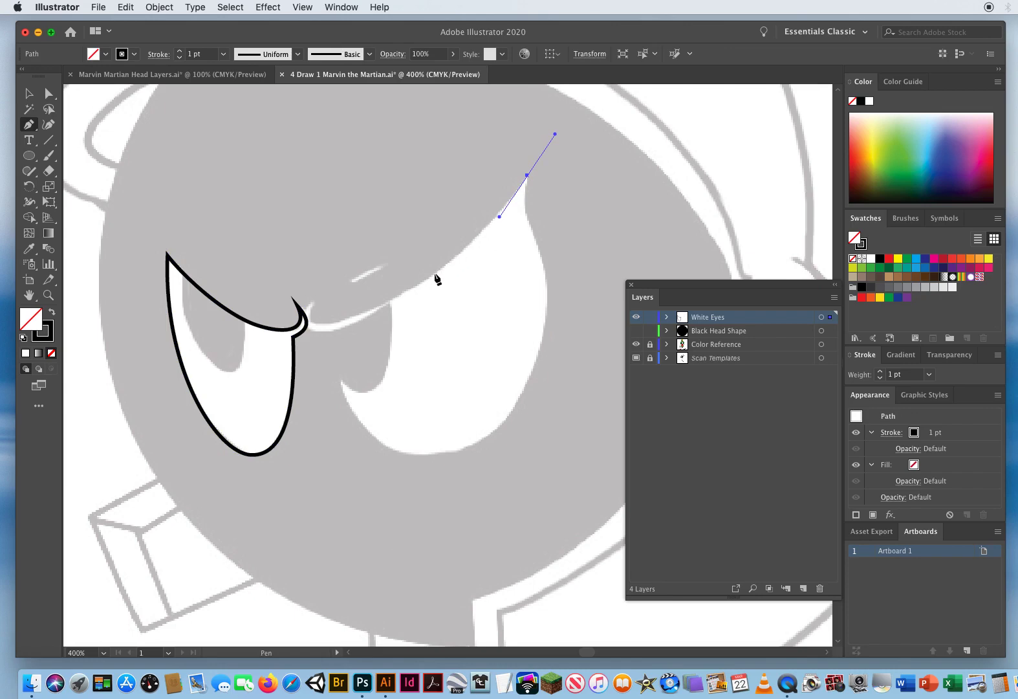
pyautogui.moveTo(433, 275); pyautogui.dragTo(399, 298)
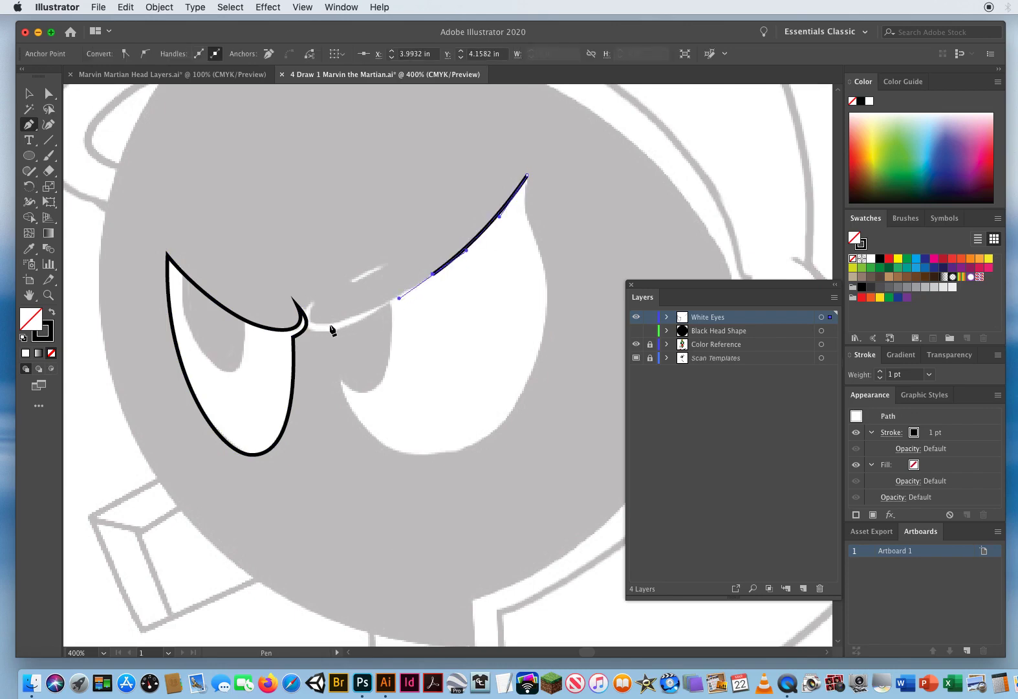
pyautogui.moveTo(330, 324); pyautogui.dragTo(323, 289)
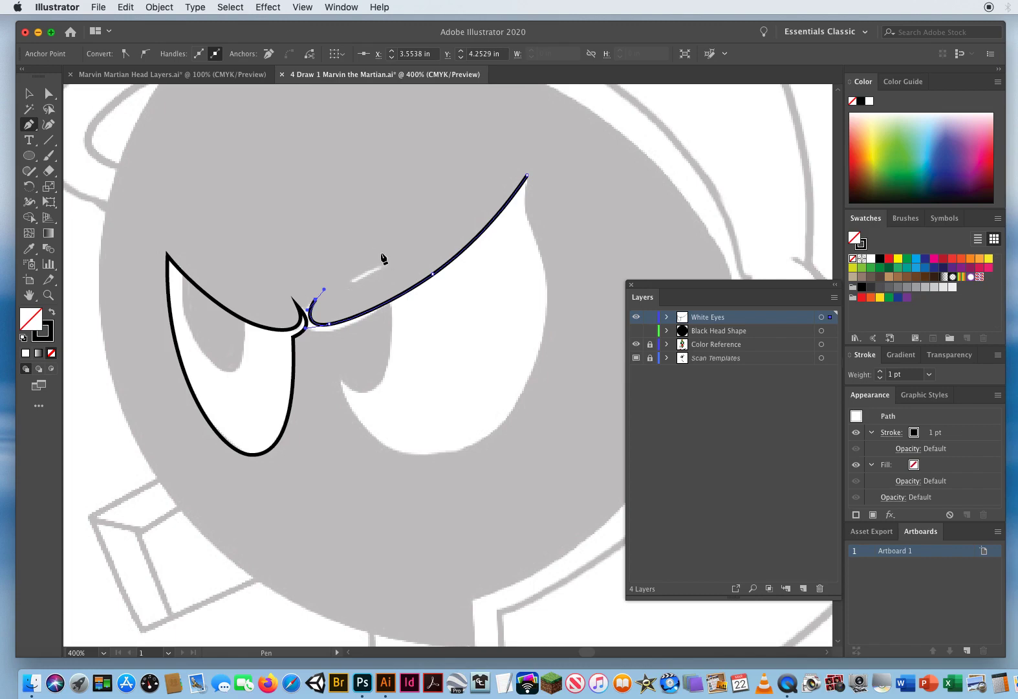
pyautogui.click(312, 309)
pyautogui.press('super+z')
pyautogui.moveTo(317, 330); pyautogui.dragTo(334, 333)
# Trace the upper edge, cornered inner notch, bottom and outer side, closing the right eye outline and deselecting.
pyautogui.moveTo(391, 304); pyautogui.dragTo(395, 346)
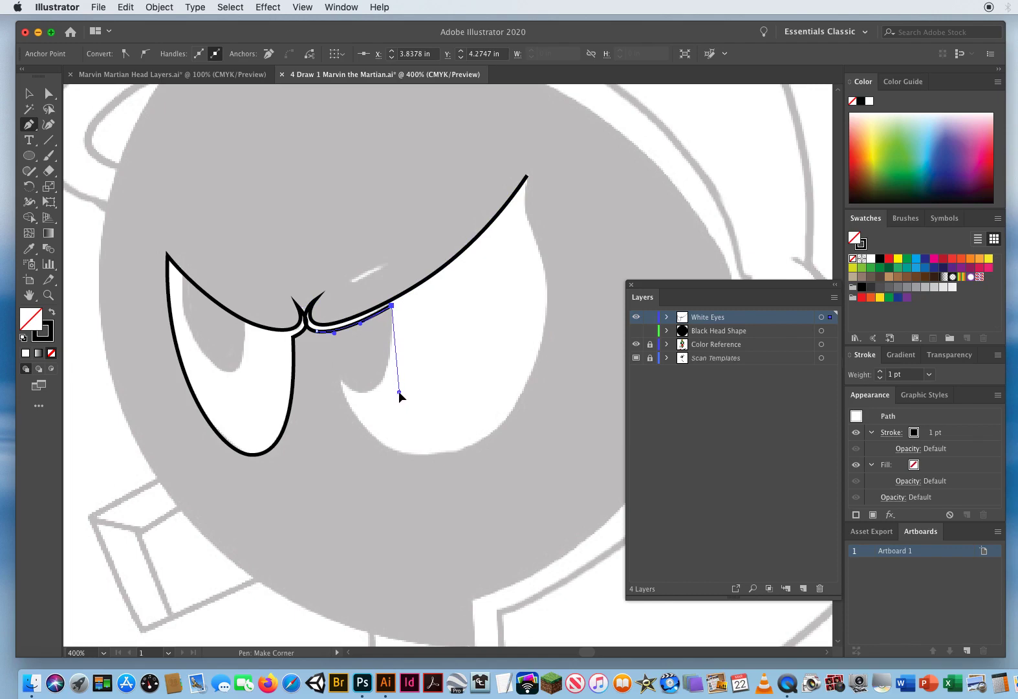
pyautogui.moveTo(399, 390); pyautogui.dragTo(398, 391)
pyautogui.moveTo(339, 380); pyautogui.dragTo(314, 348)
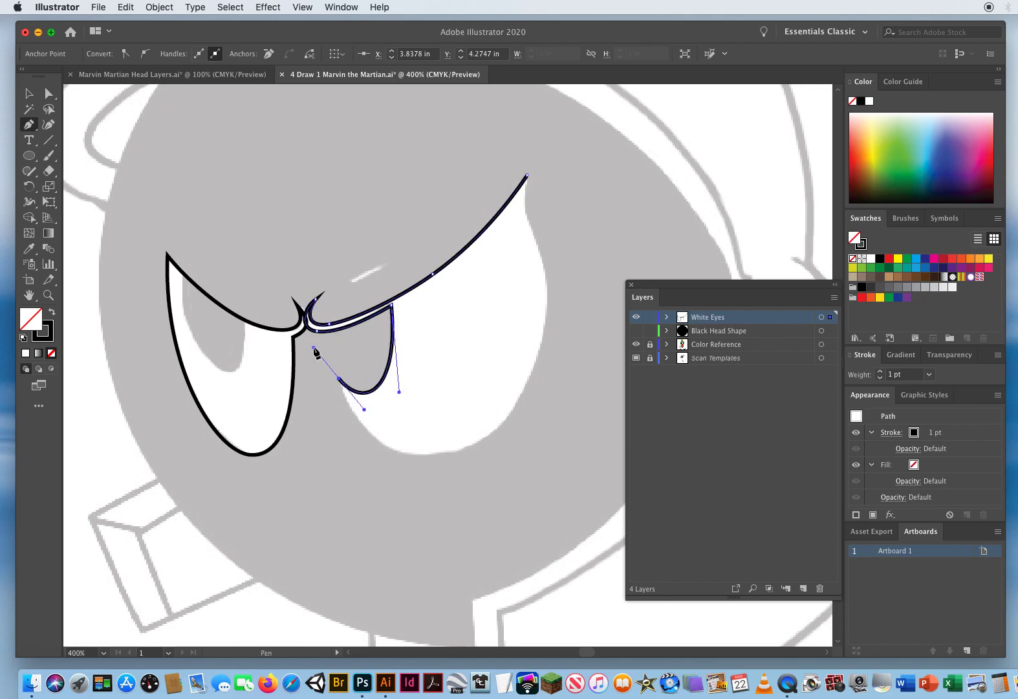
pyautogui.click(339, 378)
pyautogui.moveTo(470, 446); pyautogui.dragTo(550, 409)
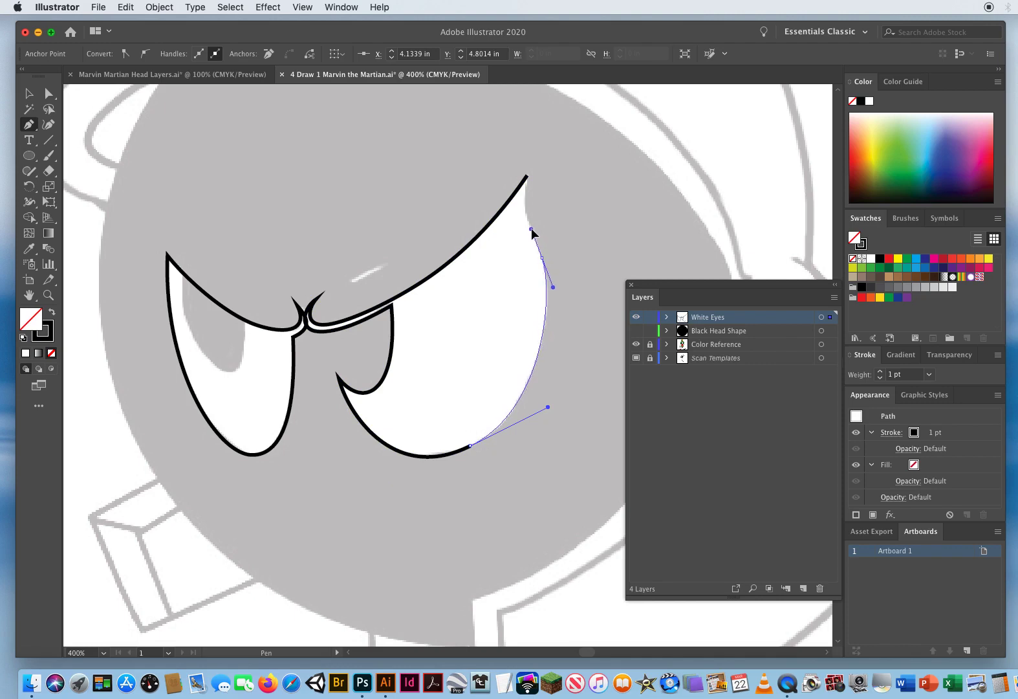
pyautogui.click(528, 223)
pyautogui.moveTo(528, 226); pyautogui.dragTo(529, 224)
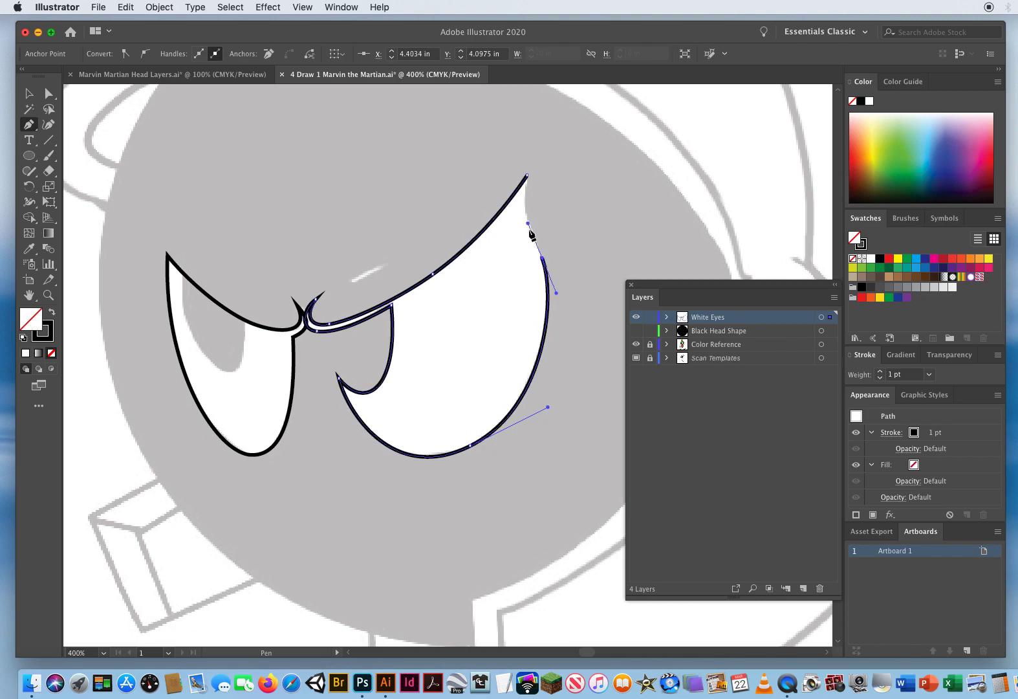
pyautogui.moveTo(528, 174); pyautogui.dragTo(531, 145)
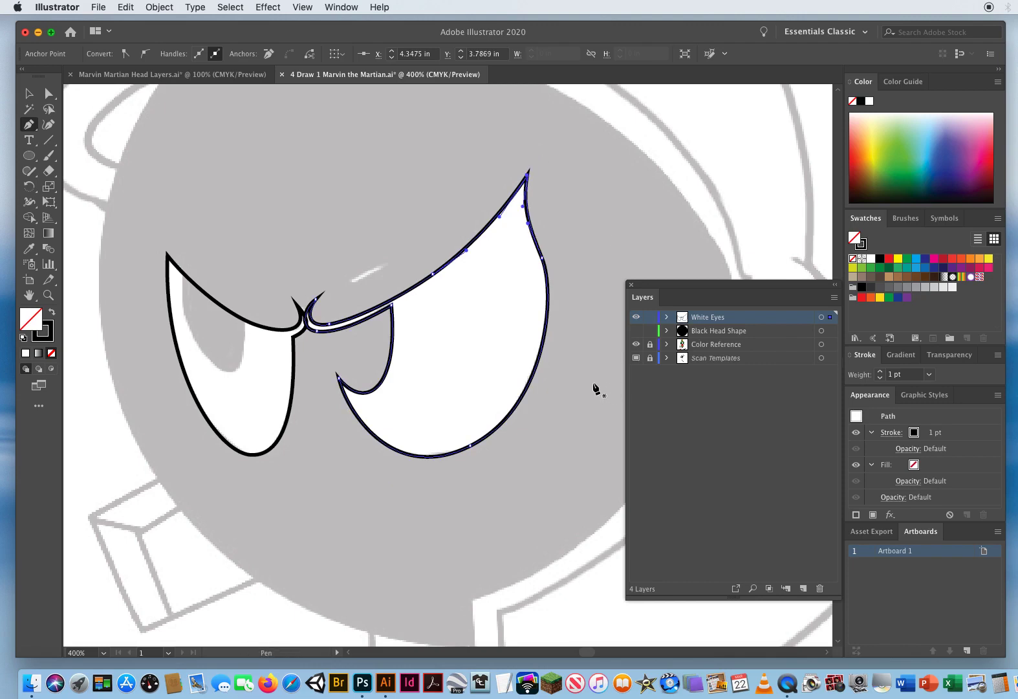
pyautogui.press('super')
pyautogui.keyDown('super'); pyautogui.click(466, 340); pyautogui.keyUp('super')
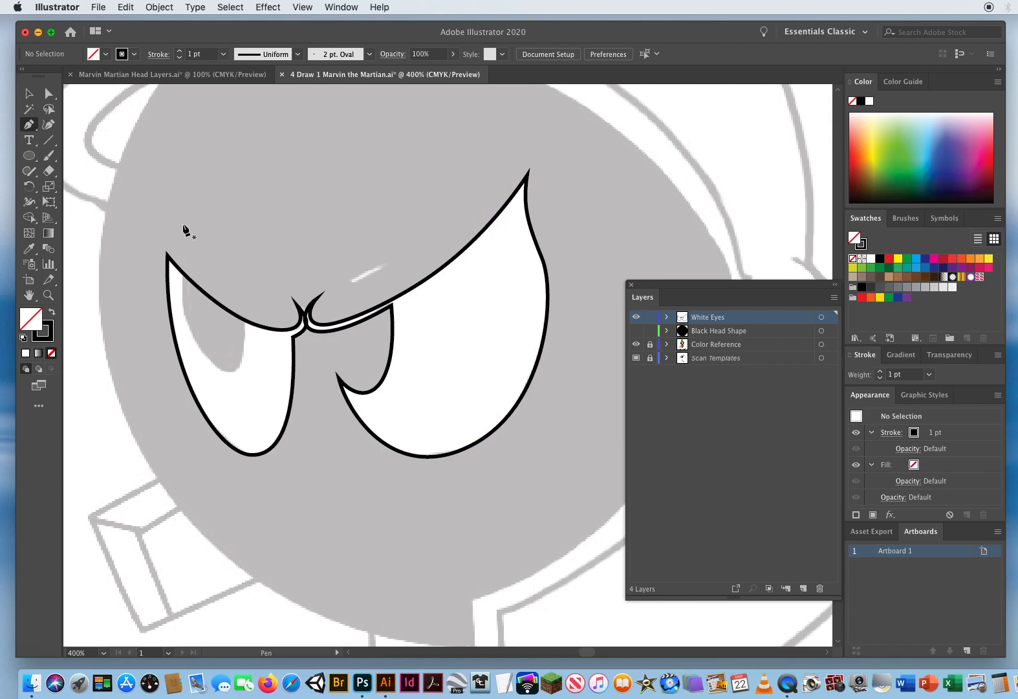
# Trace a closed oval around the grey pupil in the left eye, then deselect it.
pyautogui.moveTo(180, 245); pyautogui.dragTo(180, 262)
pyautogui.click(205, 355)
pyautogui.moveTo(205, 357); pyautogui.dragTo(234, 388)
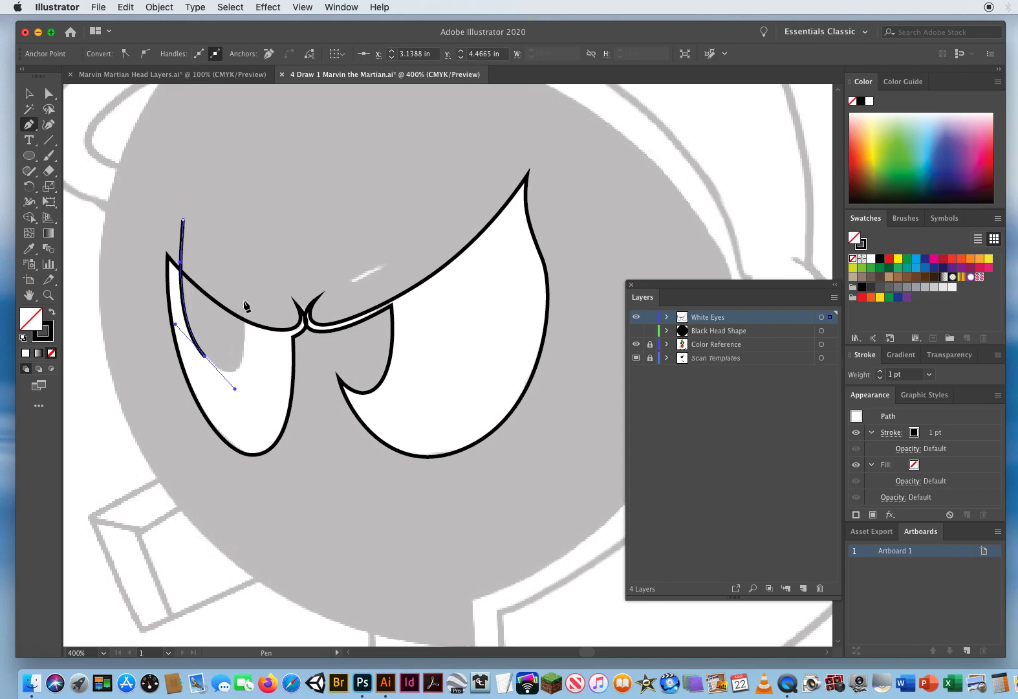
pyautogui.moveTo(244, 303); pyautogui.dragTo(234, 236)
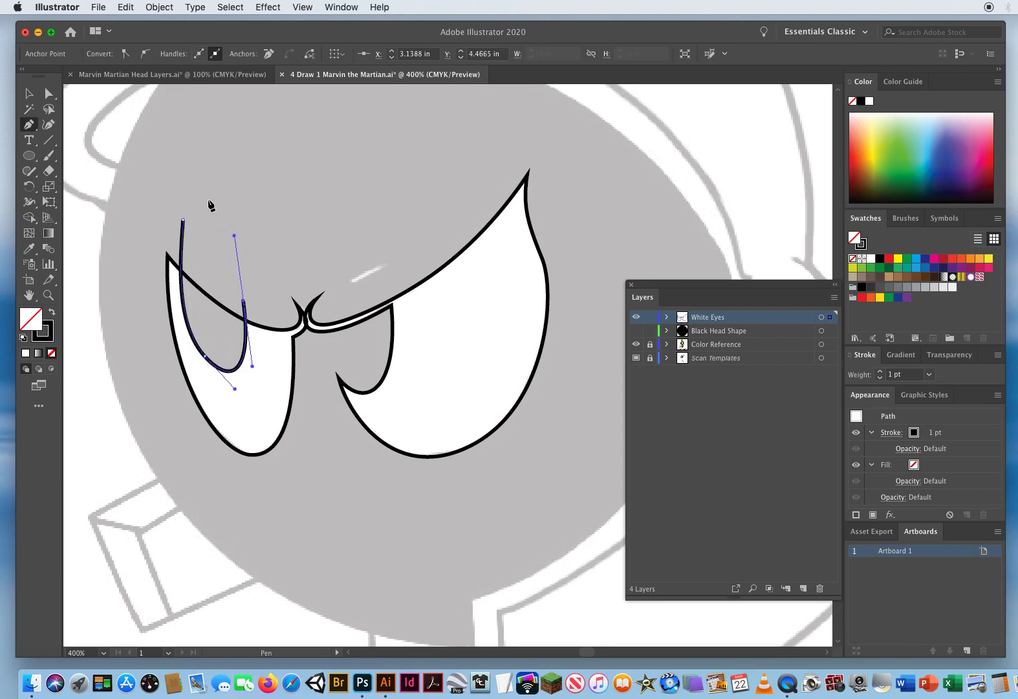
pyautogui.click(183, 220)
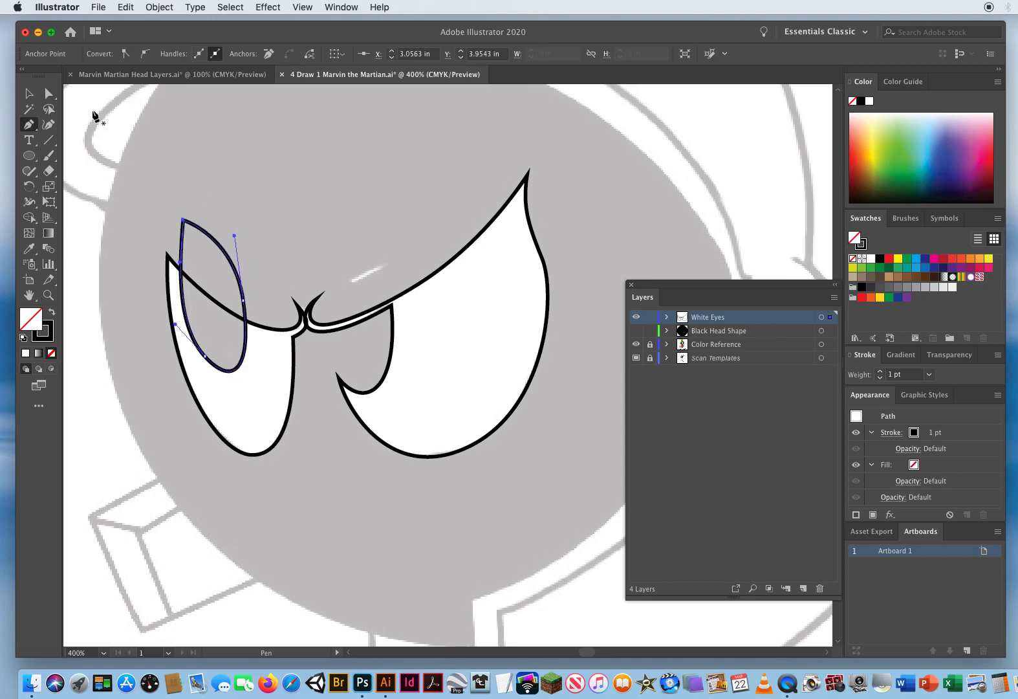
pyautogui.click(28, 94)
pyautogui.click(369, 235)
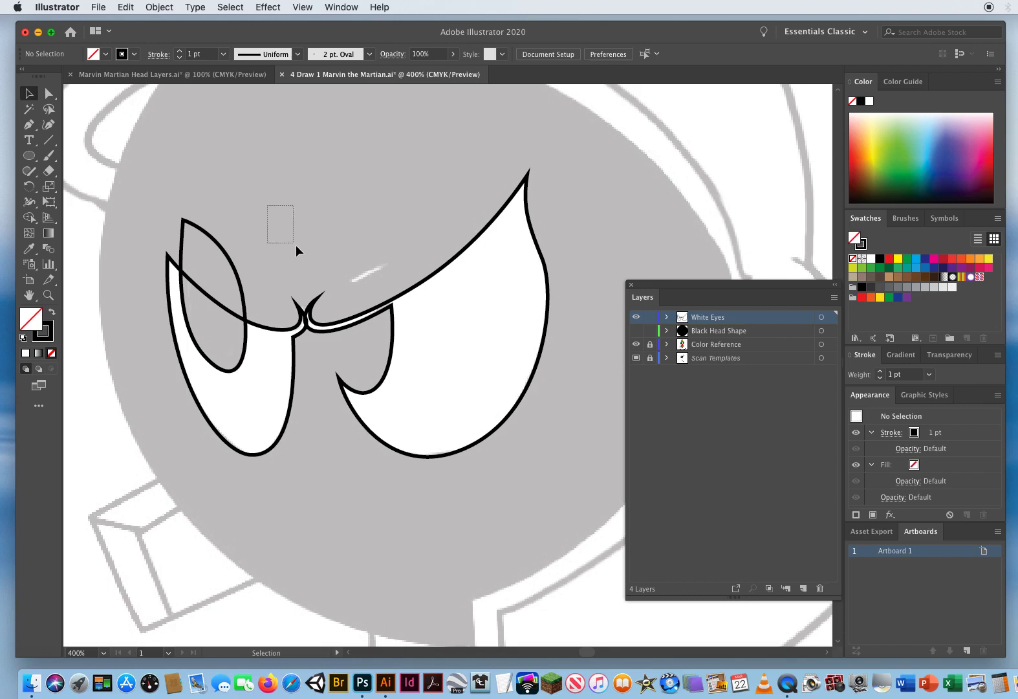
# Give the eye shape a white fill and no stroke.
pyautogui.moveTo(296, 245); pyautogui.dragTo(428, 376)
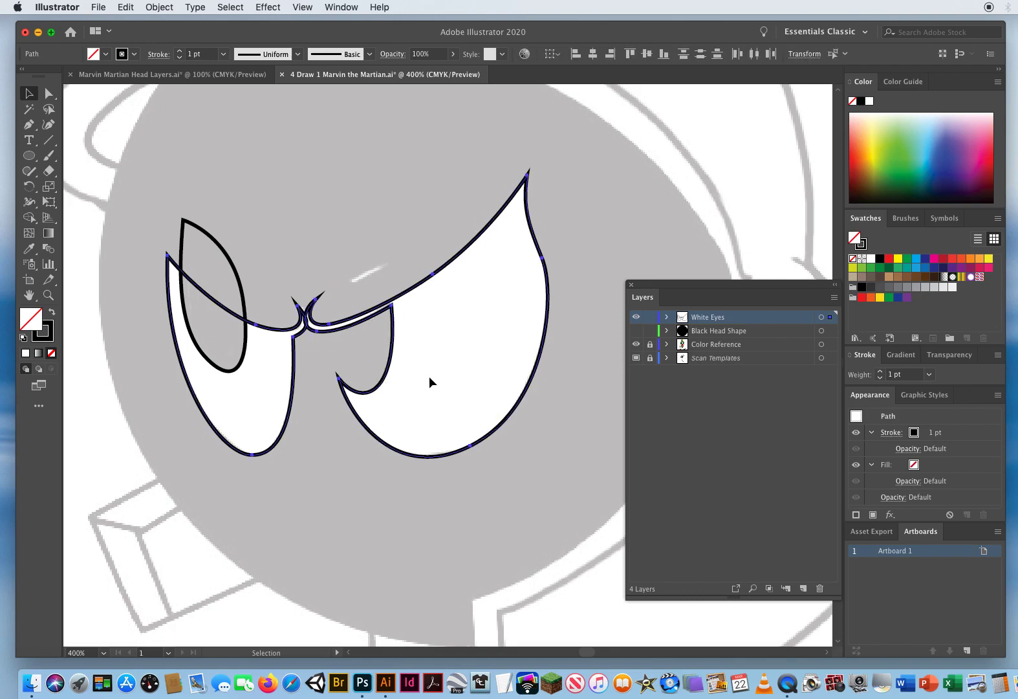
pyautogui.press('d')
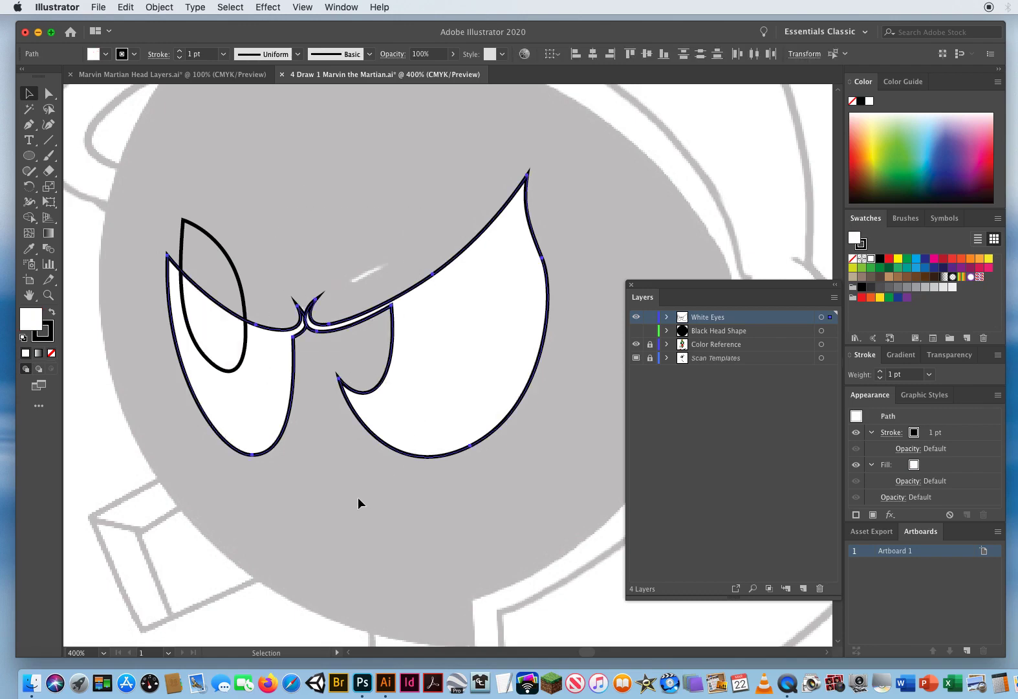
pyautogui.click(49, 333)
pyautogui.click(52, 353)
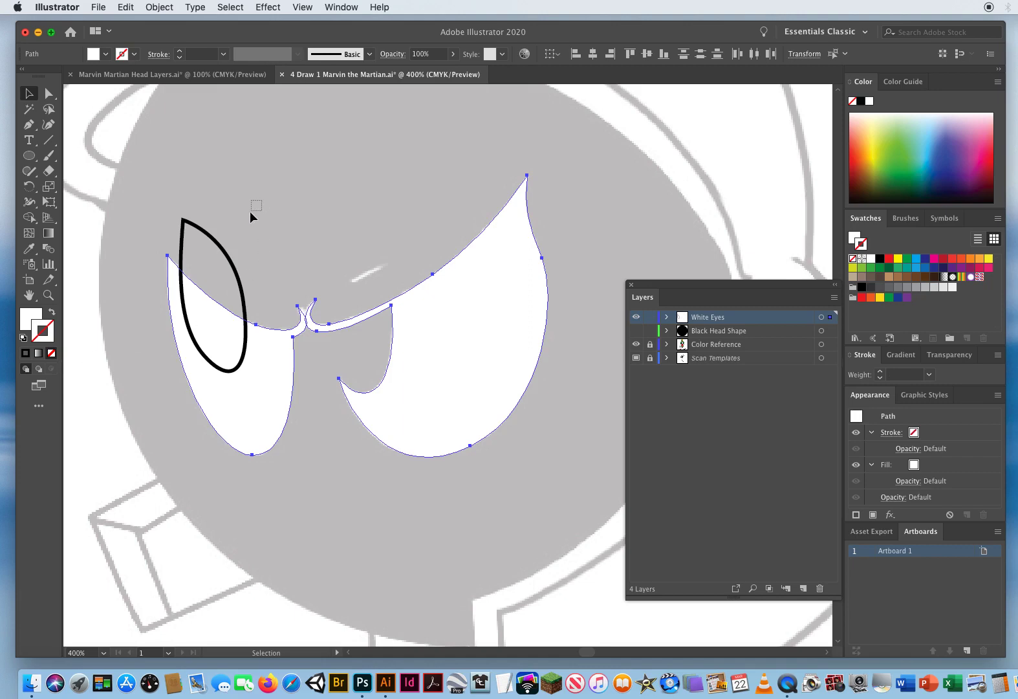
# Make the left pupil solid black with no outline, then deselect.
pyautogui.moveTo(211, 243); pyautogui.dragTo(189, 256)
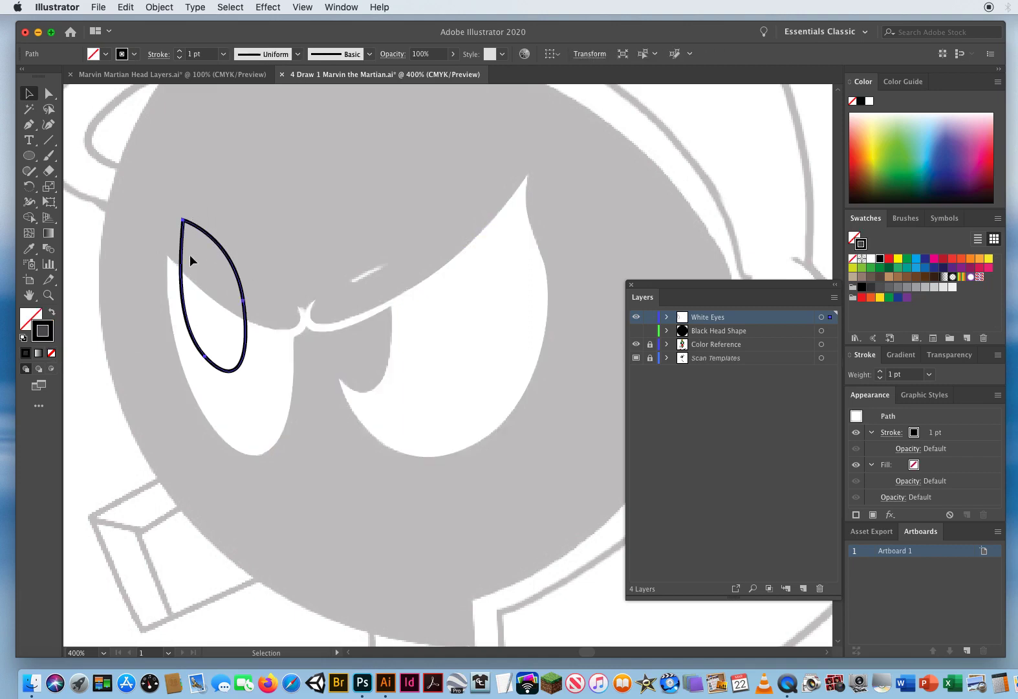
pyautogui.click(53, 313)
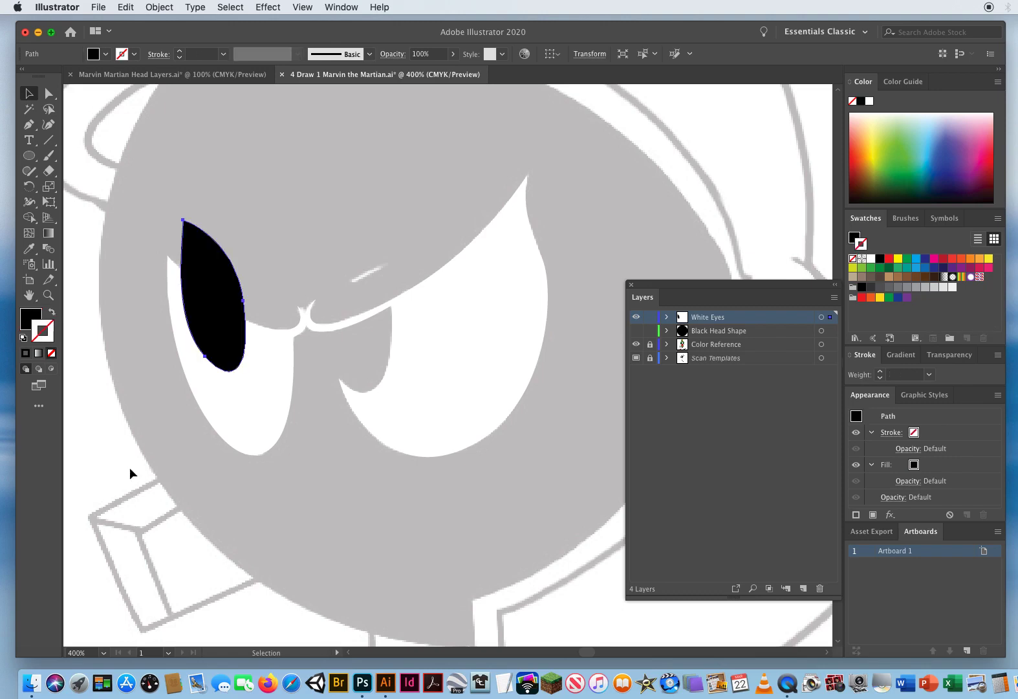
pyautogui.click(114, 596)
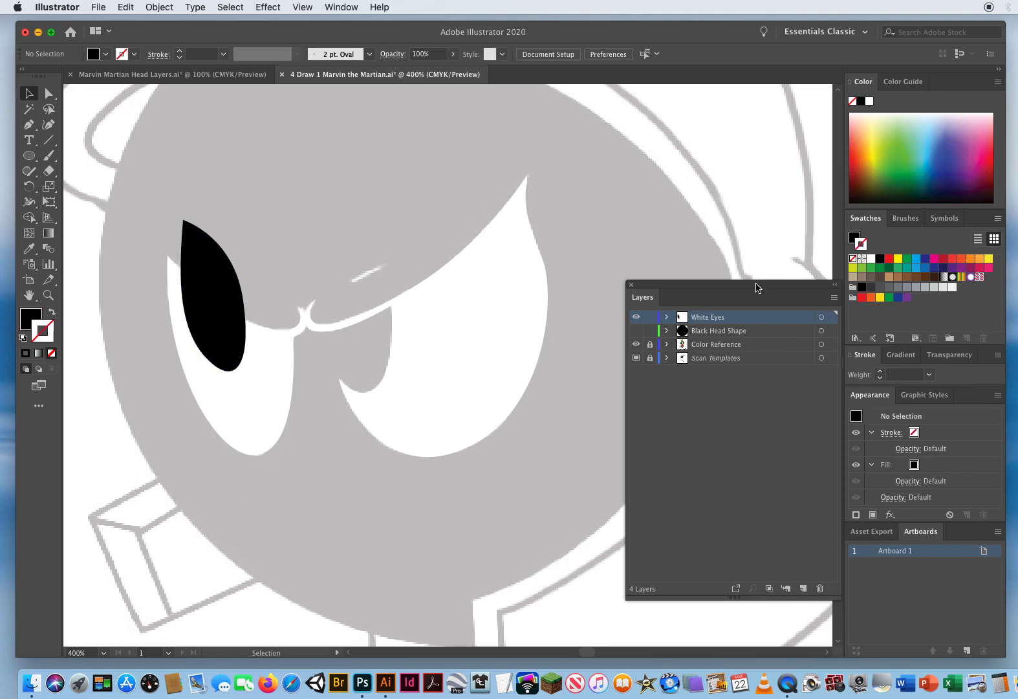
# Show the Black Head Shape layer and zoom out to view the whole helmet.
pyautogui.click(636, 330)
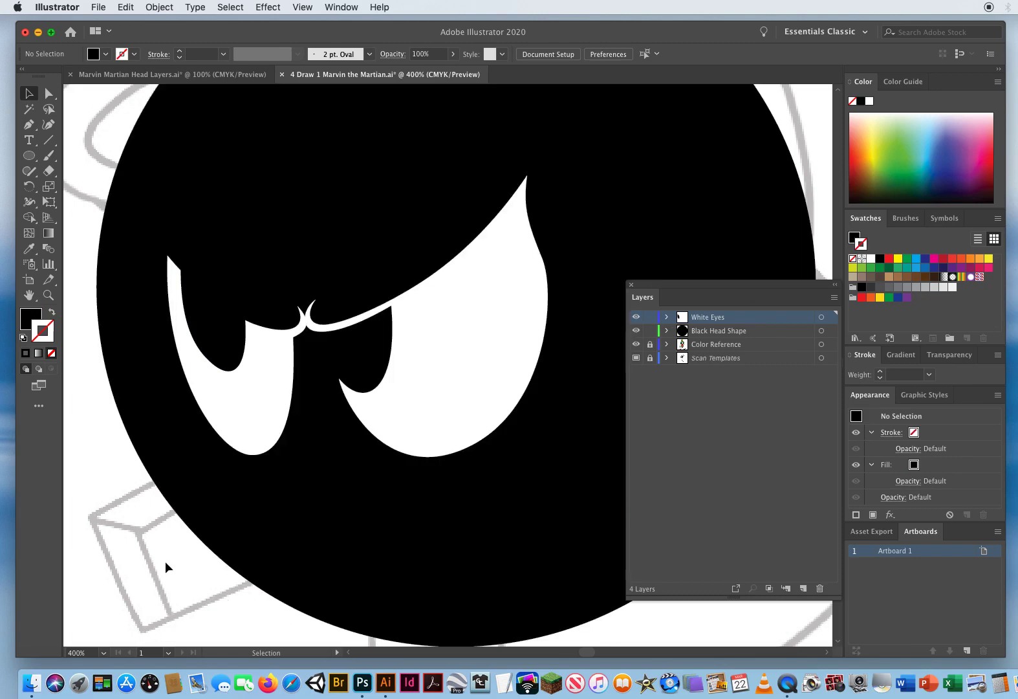
pyautogui.click(48, 295)
pyautogui.keyDown('alt'); pyautogui.click(387, 346); pyautogui.keyUp('alt')
pyautogui.keyDown('alt'); pyautogui.click(388, 346); pyautogui.keyUp('alt')
pyautogui.moveTo(511, 393); pyautogui.dragTo(359, 375)
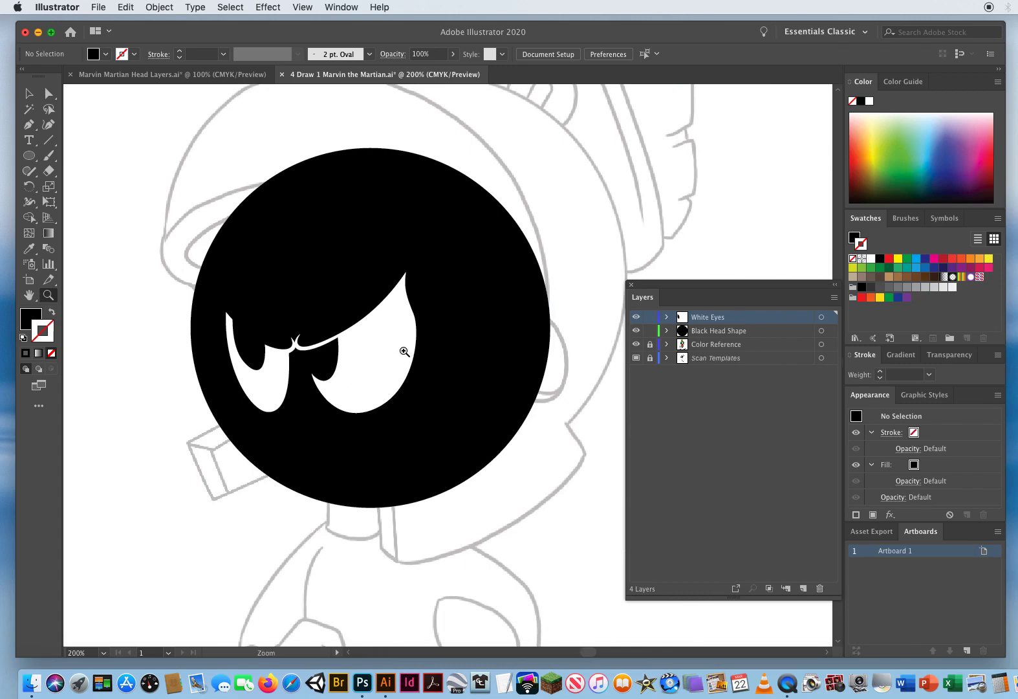
# Hide the White Eyes and Black Head Shape layers and make Color Reference the active layer.
pyautogui.click(635, 317)
pyautogui.click(636, 331)
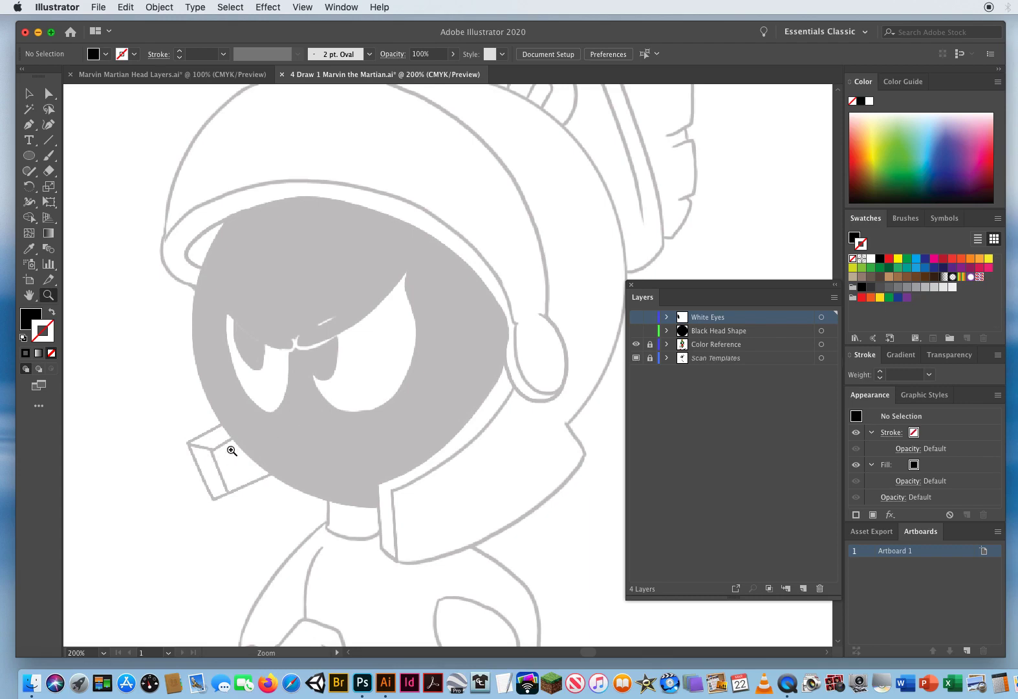
pyautogui.click(720, 347)
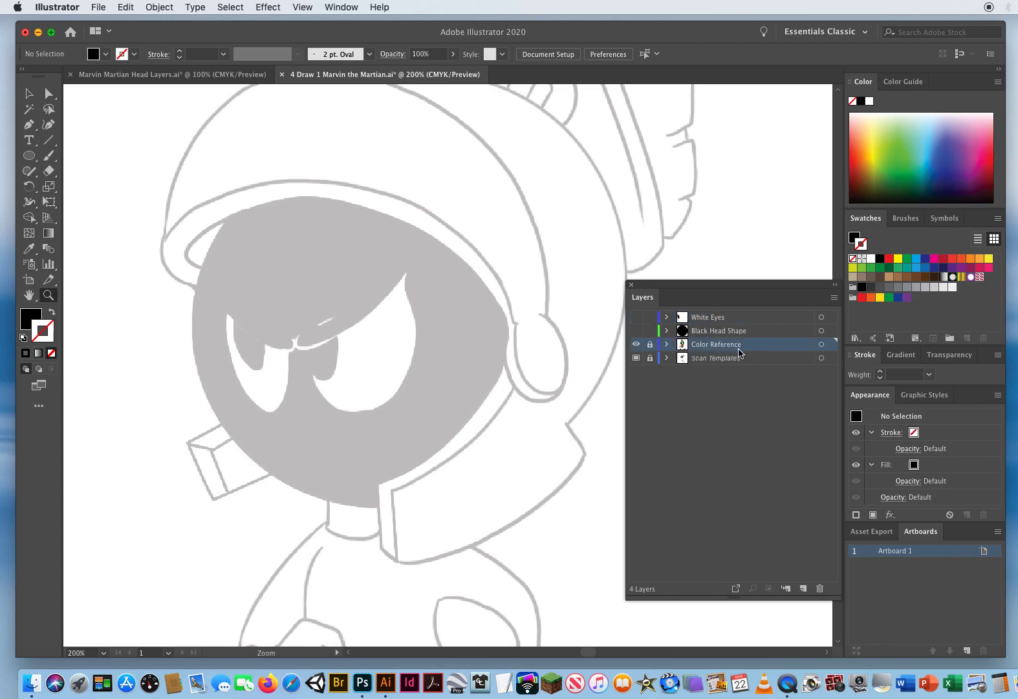
# Add a layer above Color Reference named 'Back Side of Helmet' and restore default fill and stroke.
pyautogui.click(803, 588)
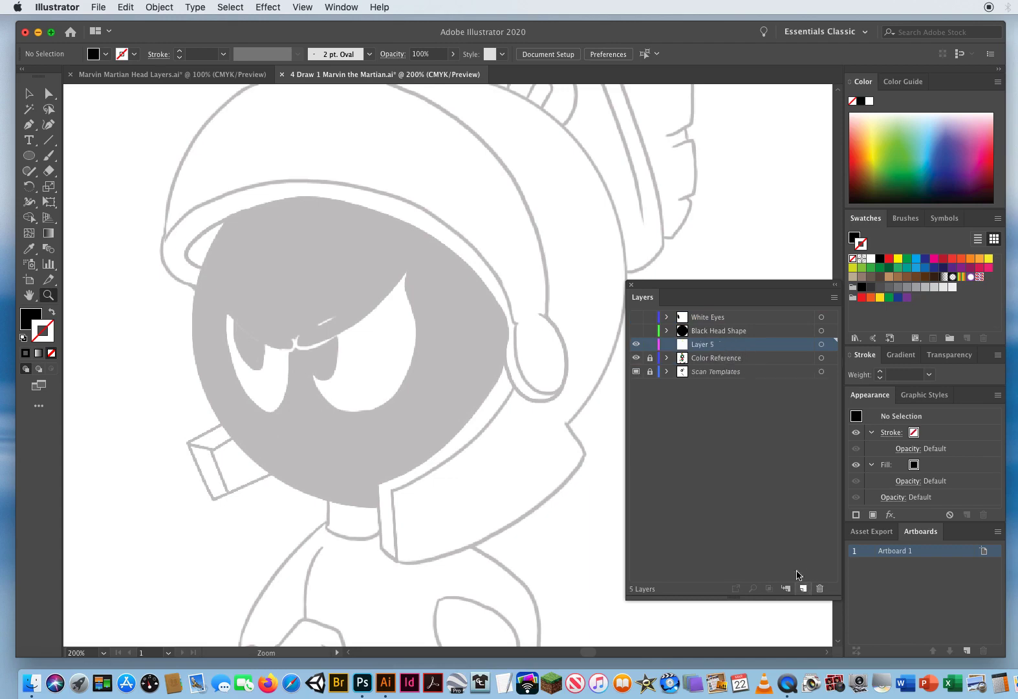
pyautogui.doubleClick(703, 345)
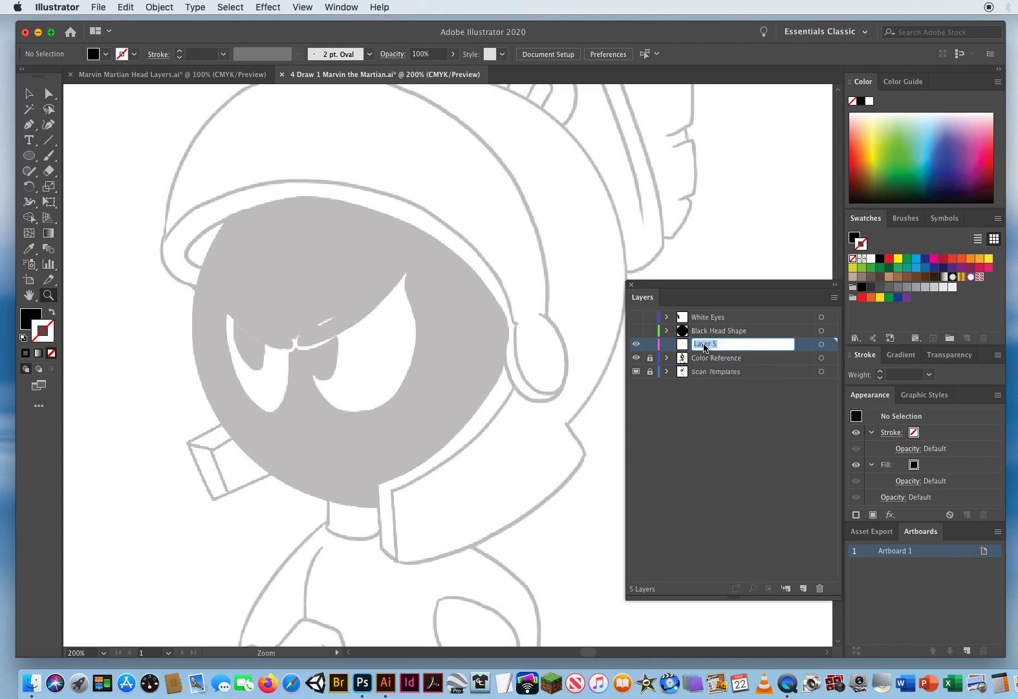
pyautogui.write('Back Side of Helmet')
pyautogui.press('Return')
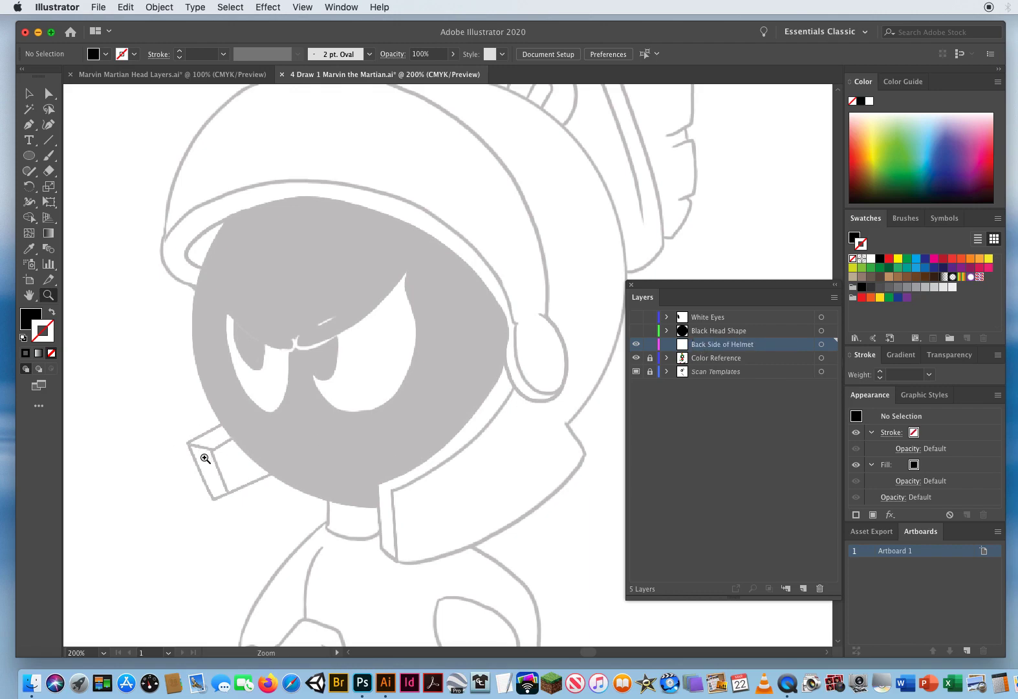
pyautogui.press('d')
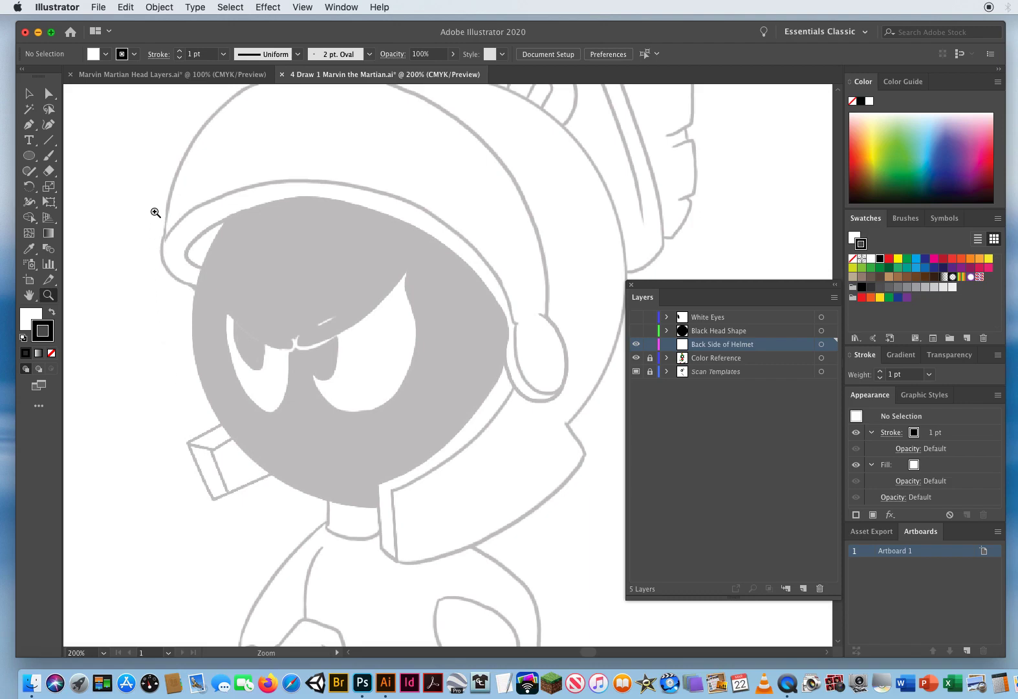
# Set the stroke to 2 pt with Round Cap and Round Join, and the fill to None.
pyautogui.click(29, 95)
pyautogui.click(159, 55)
pyautogui.click(159, 54)
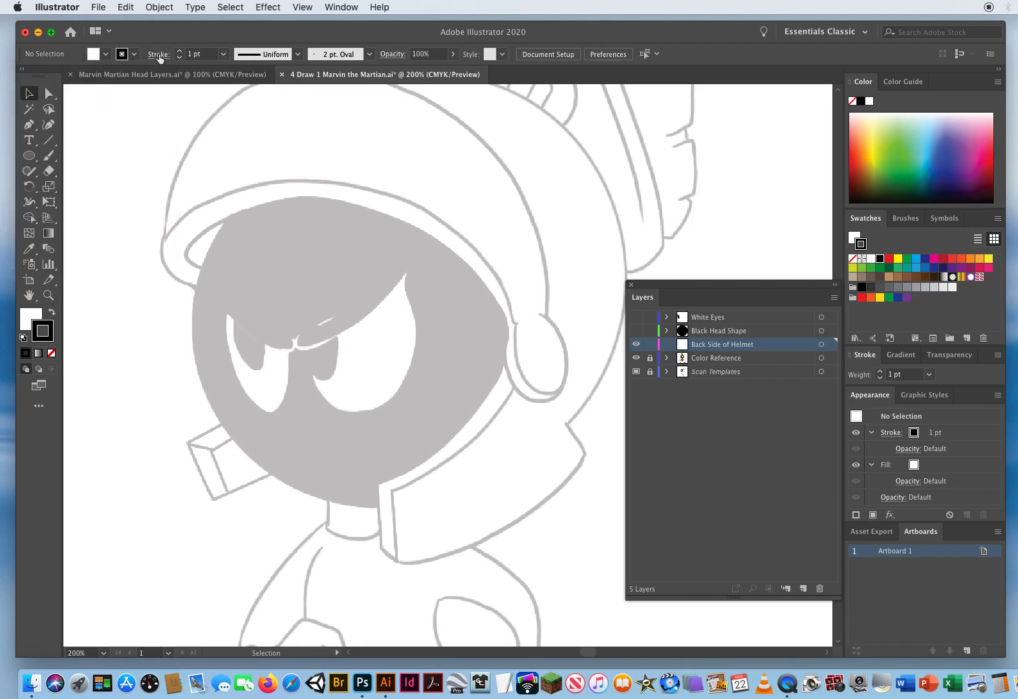
pyautogui.click(343, 7)
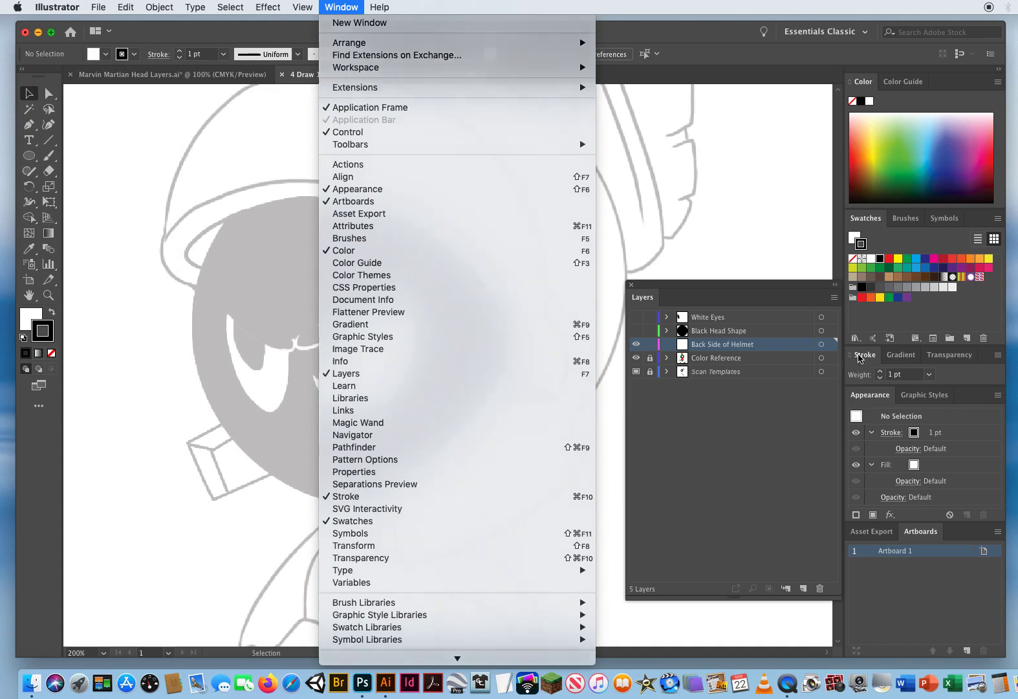
pyautogui.click(882, 355)
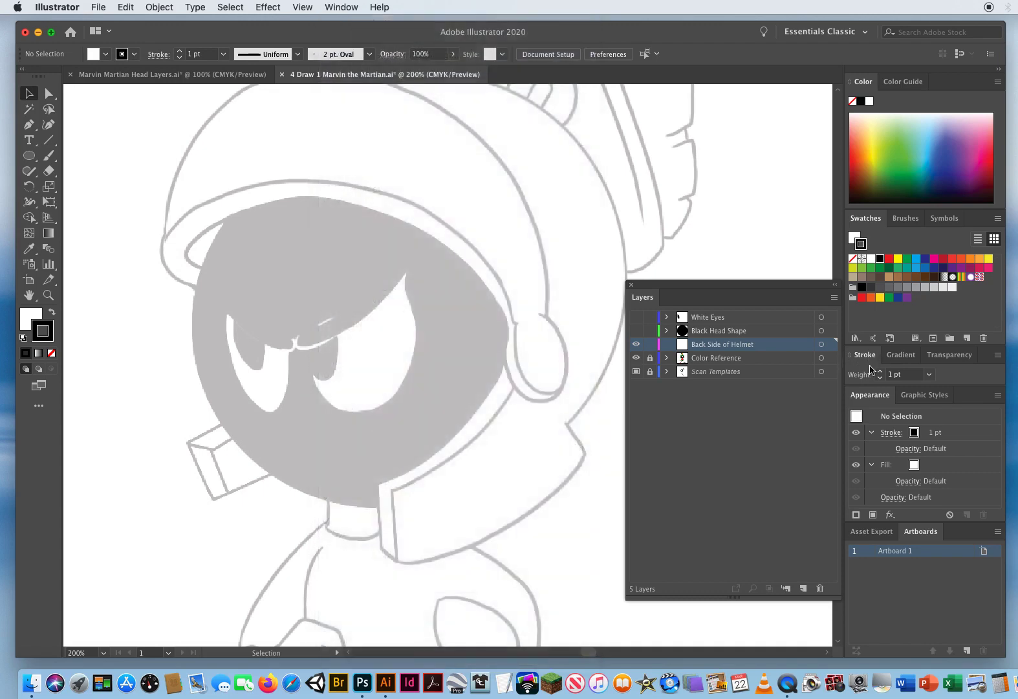
pyautogui.click(159, 55)
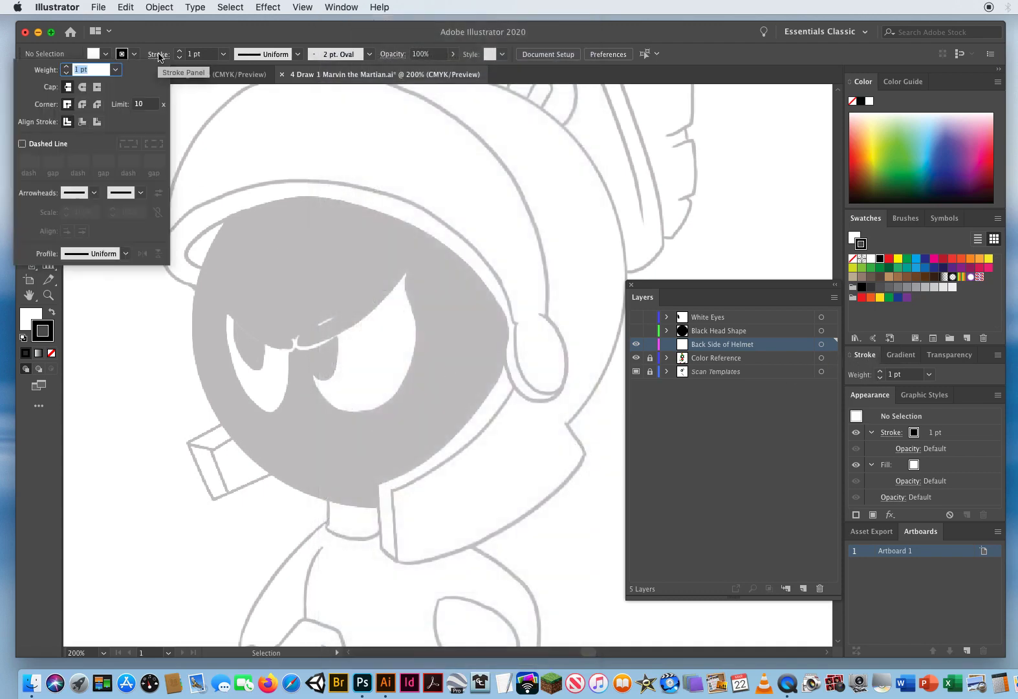
pyautogui.click(66, 67)
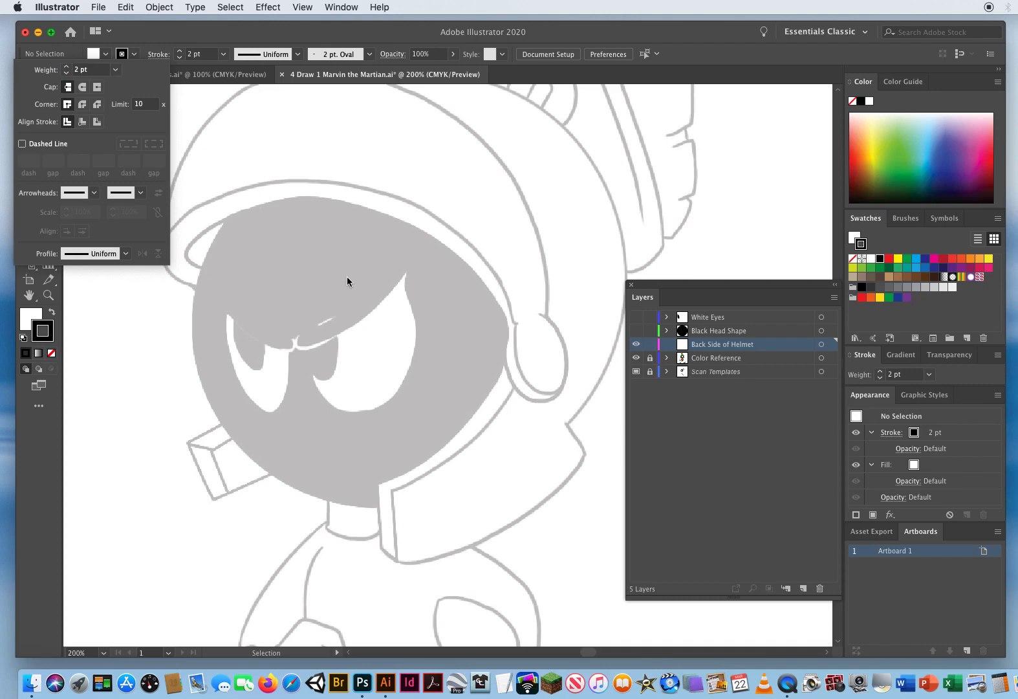
pyautogui.click(83, 87)
pyautogui.click(84, 105)
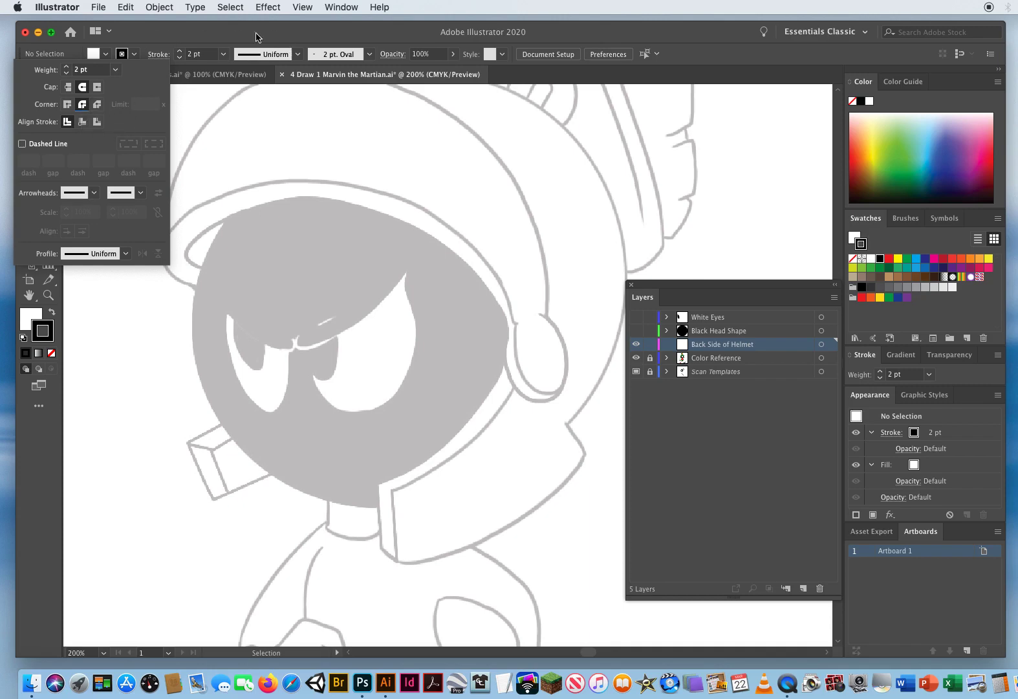
pyautogui.click(328, 296)
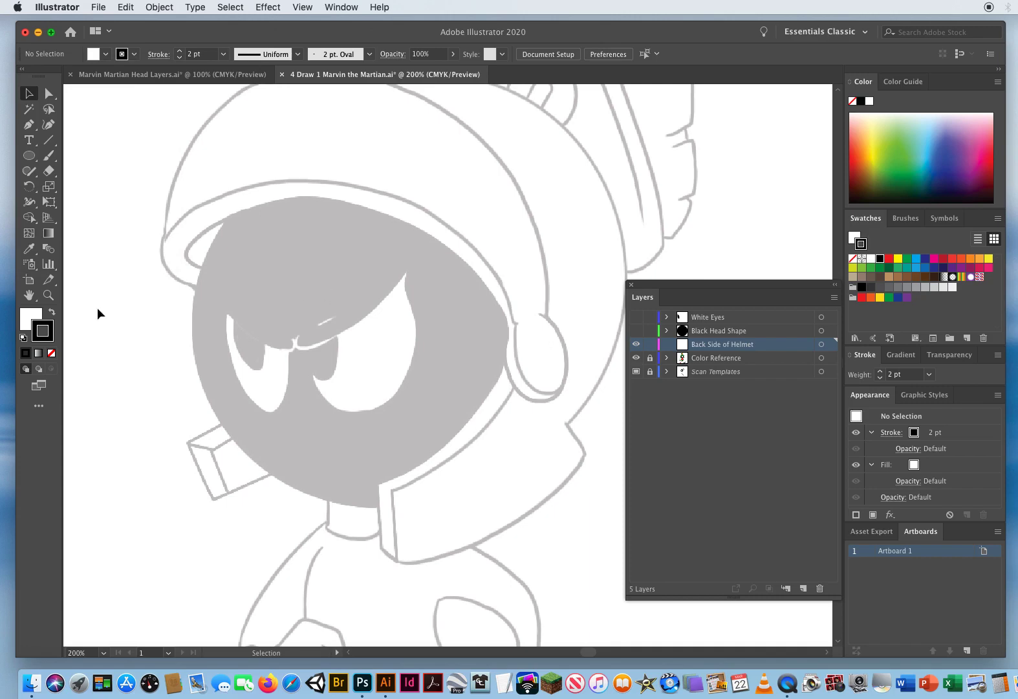
pyautogui.click(32, 316)
pyautogui.press('/')
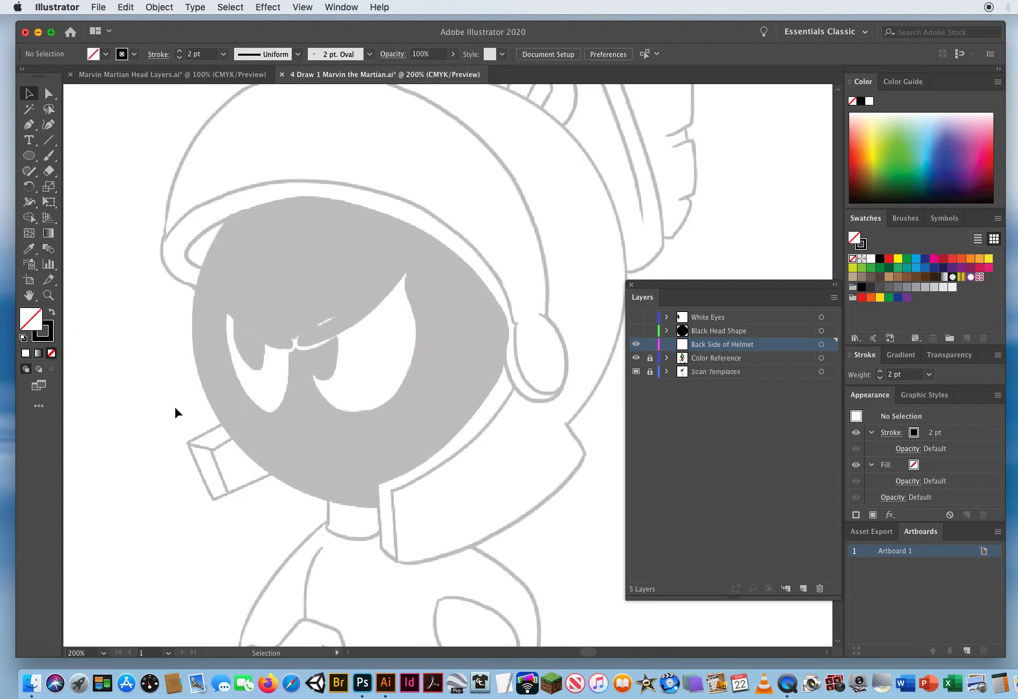
# Pen-draw the closed back-of-helmet outline along its lower edge and corner, then deselect it.
pyautogui.click(28, 124)
pyautogui.moveTo(269, 475); pyautogui.dragTo(269, 476)
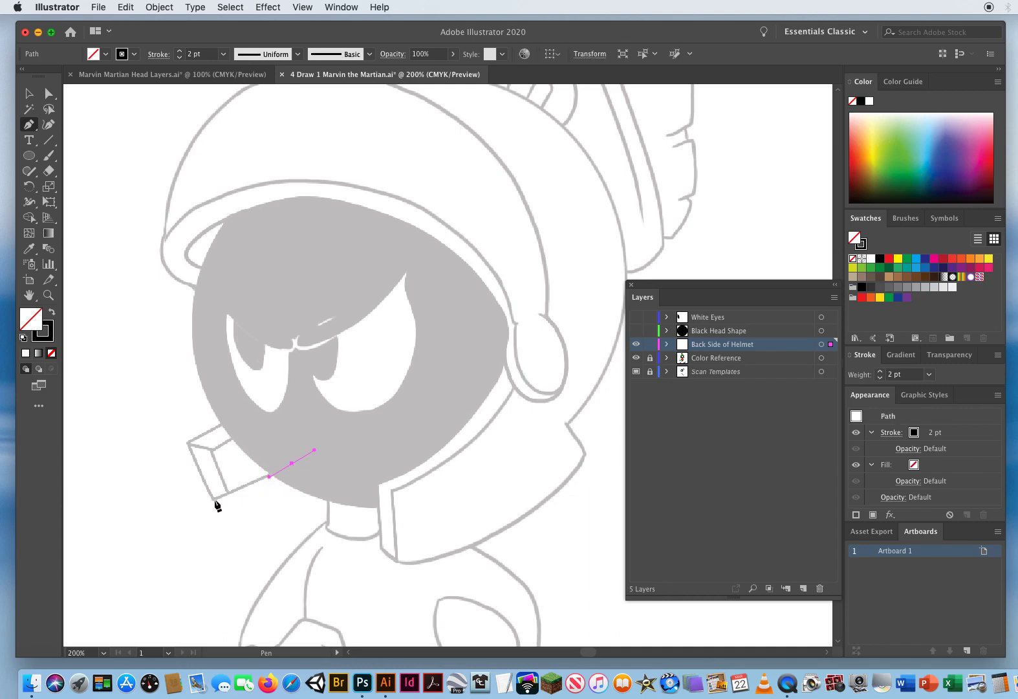
pyautogui.moveTo(195, 507); pyautogui.dragTo(192, 509)
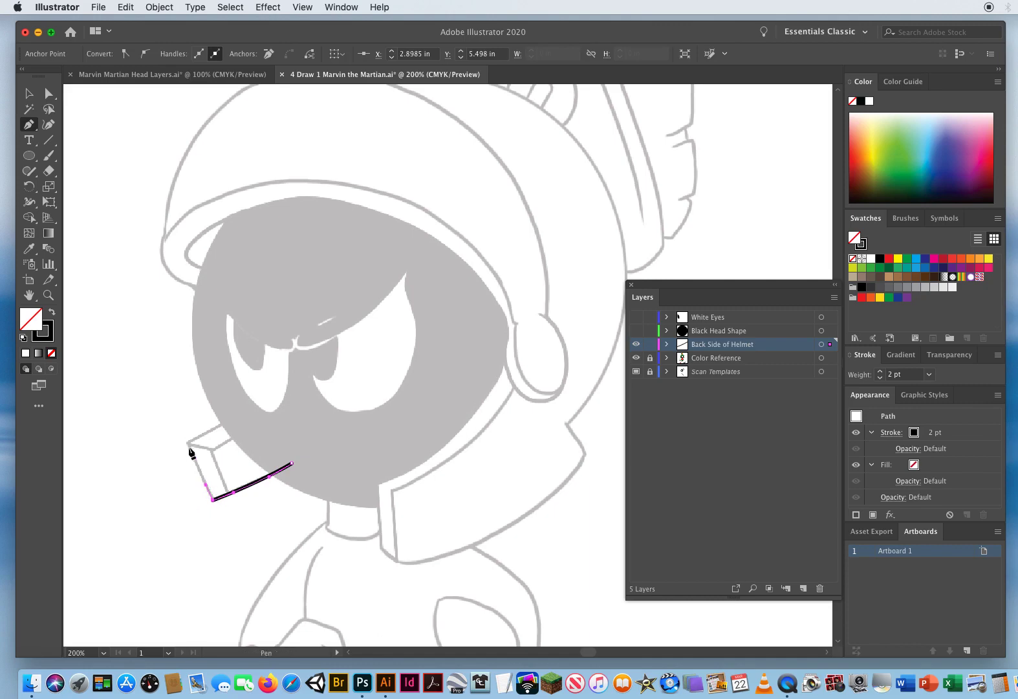
pyautogui.moveTo(189, 443)
pyautogui.mouseDown()
pyautogui.moveTo(181, 426)
pyautogui.moveTo(189, 443)
pyautogui.moveTo(206, 433)
pyautogui.mouseUp()
pyautogui.moveTo(252, 403); pyautogui.dragTo(269, 390)
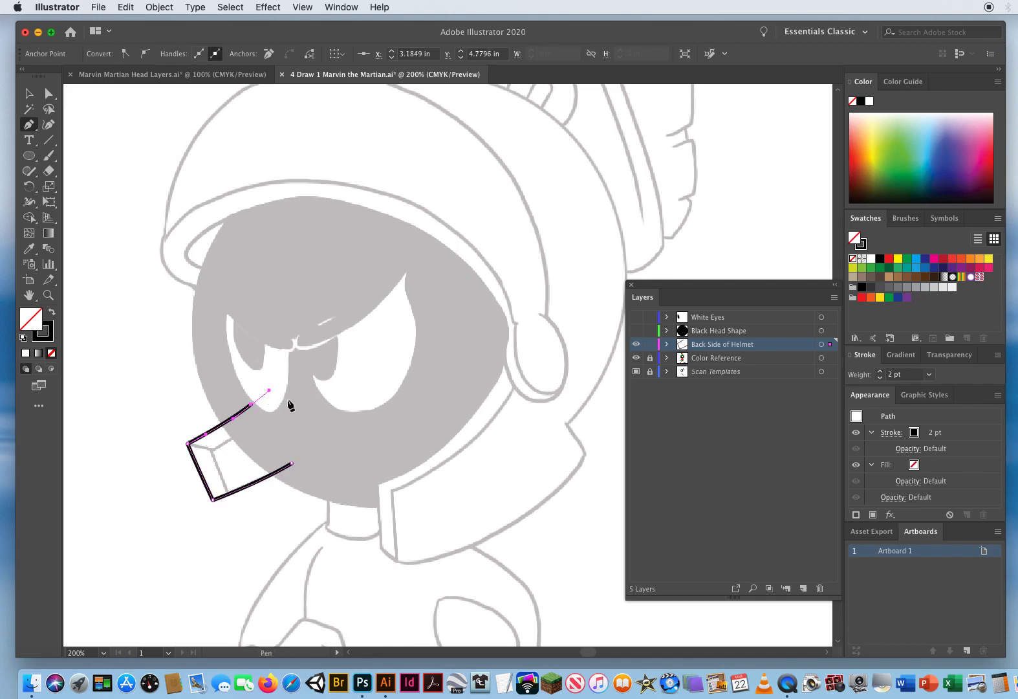
pyautogui.click(292, 464)
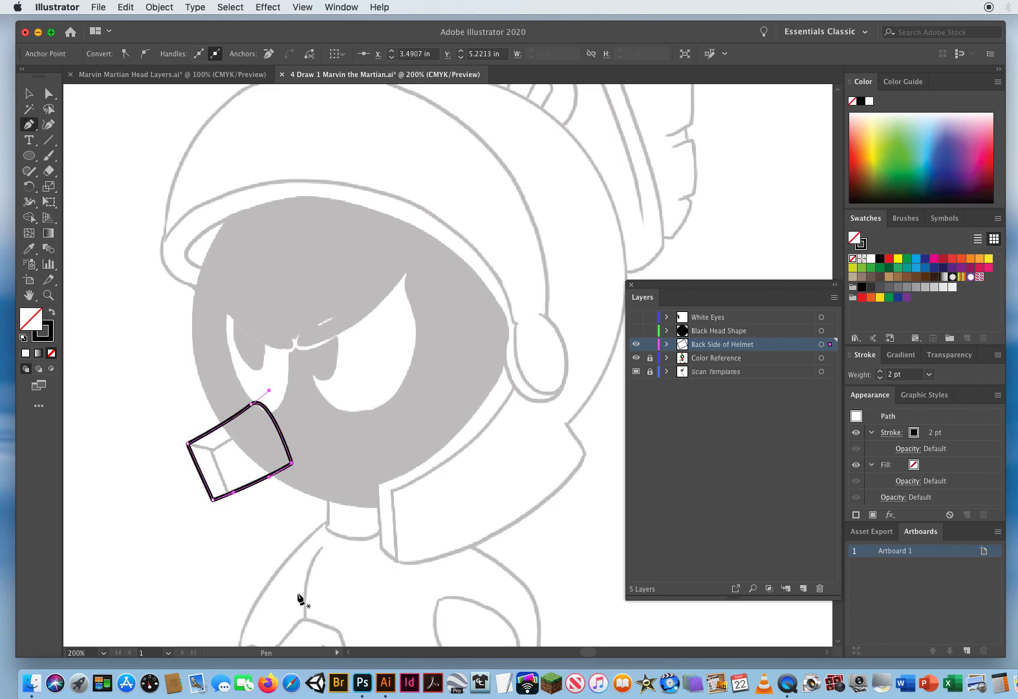
pyautogui.press('super')
pyautogui.keyDown('super'); pyautogui.click(136, 400); pyautogui.keyUp('super')
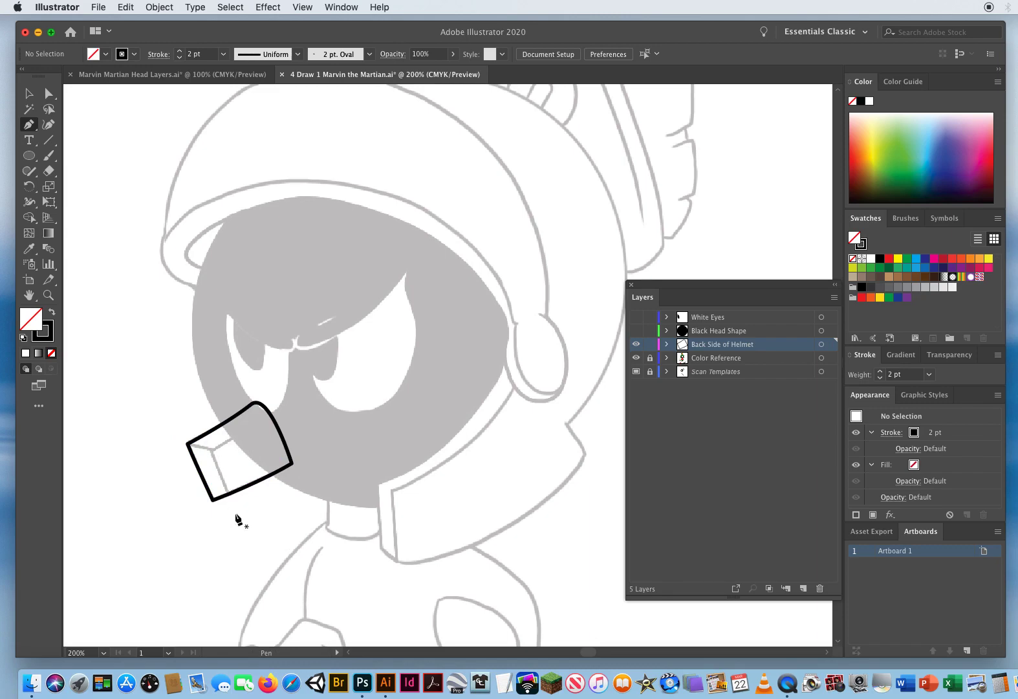
# Draw the inner edge and top-corner connecting lines to form the box, then select the whole box.
pyautogui.click(229, 493)
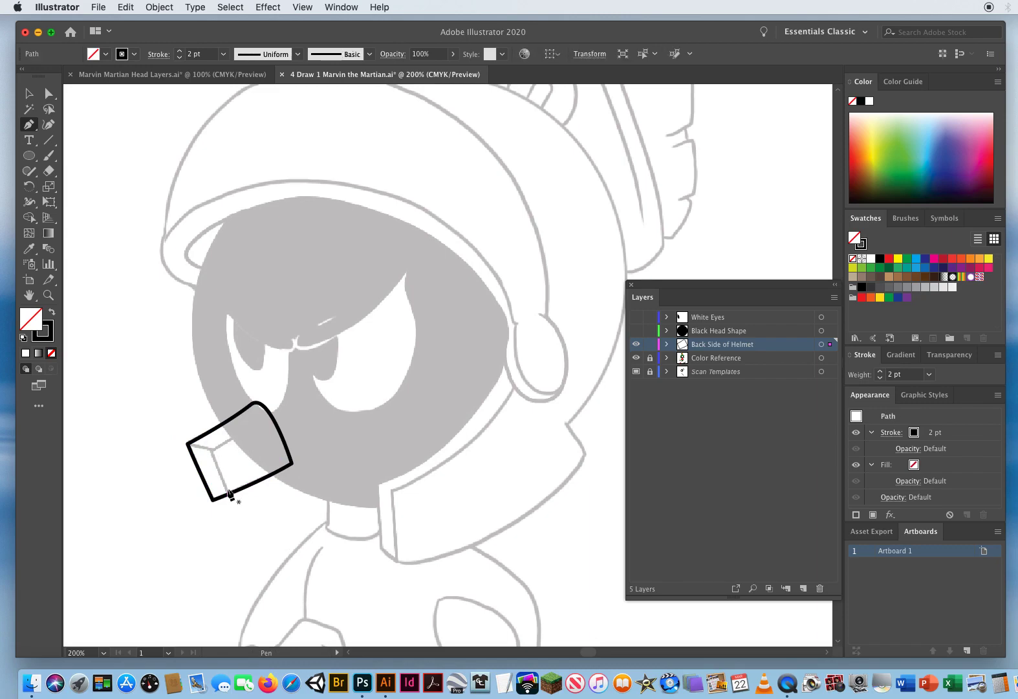
pyautogui.click(212, 448)
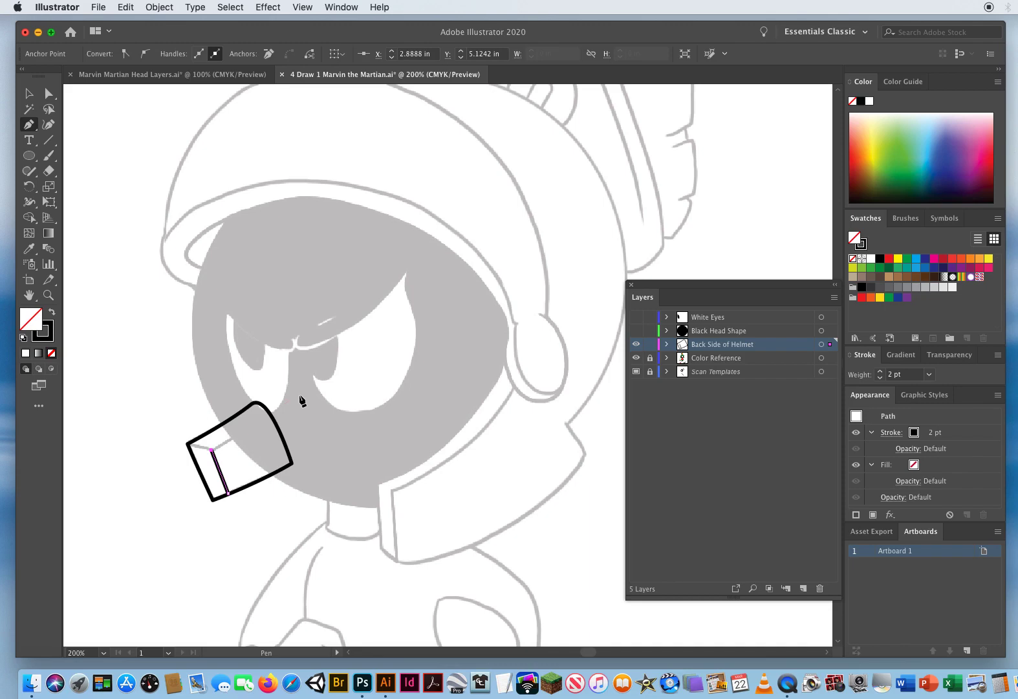
pyautogui.moveTo(299, 394); pyautogui.dragTo(340, 361)
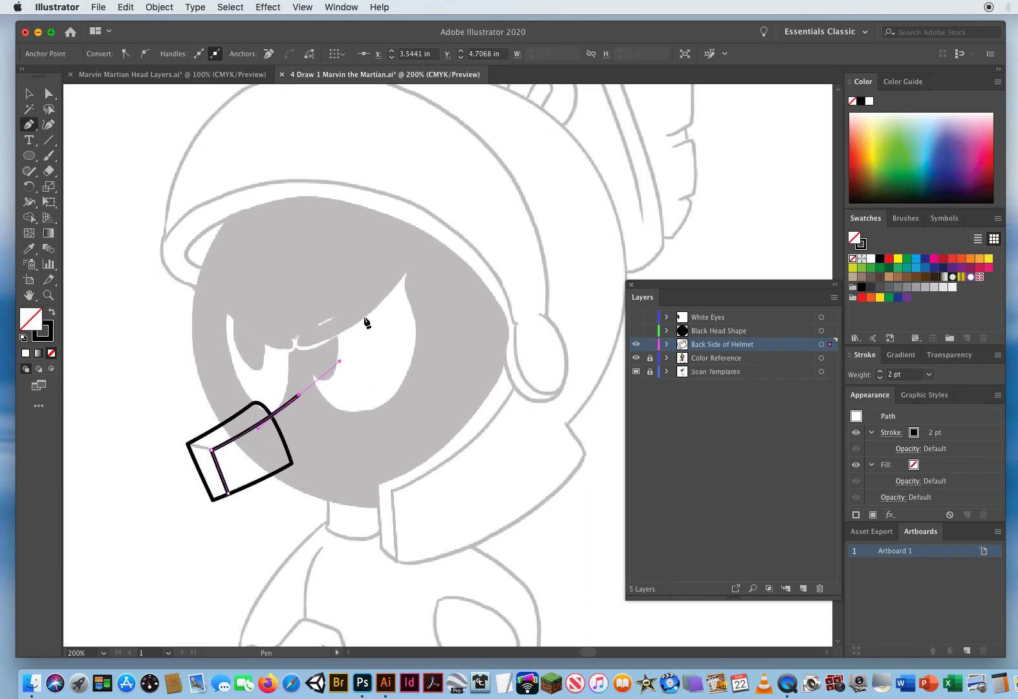
pyautogui.keyDown('super'); pyautogui.click(163, 418); pyautogui.keyUp('super')
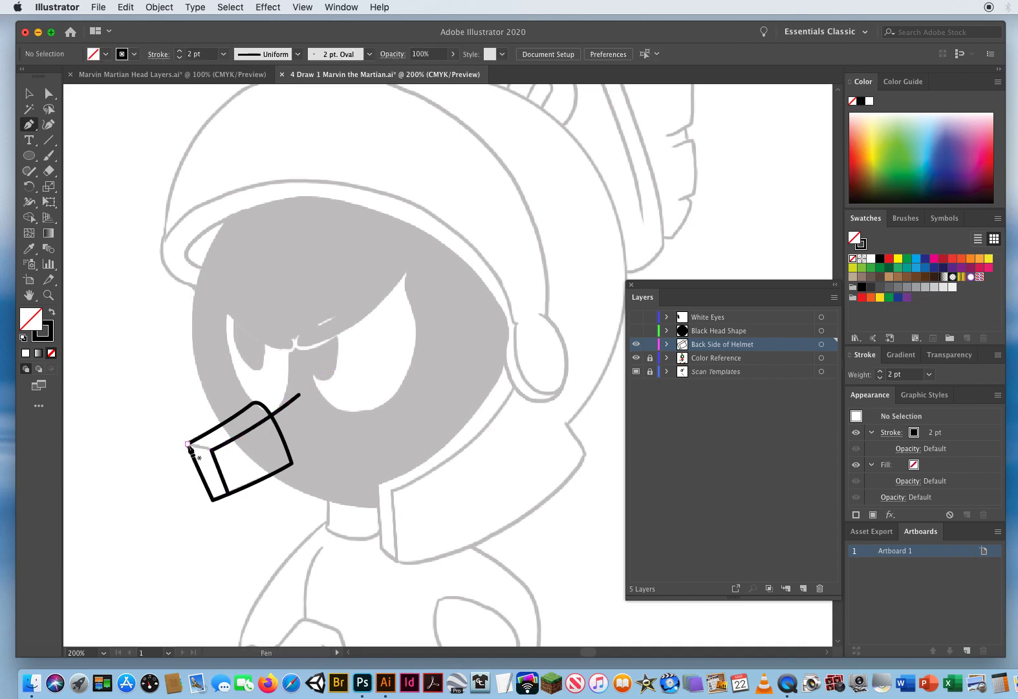
pyautogui.click(187, 444)
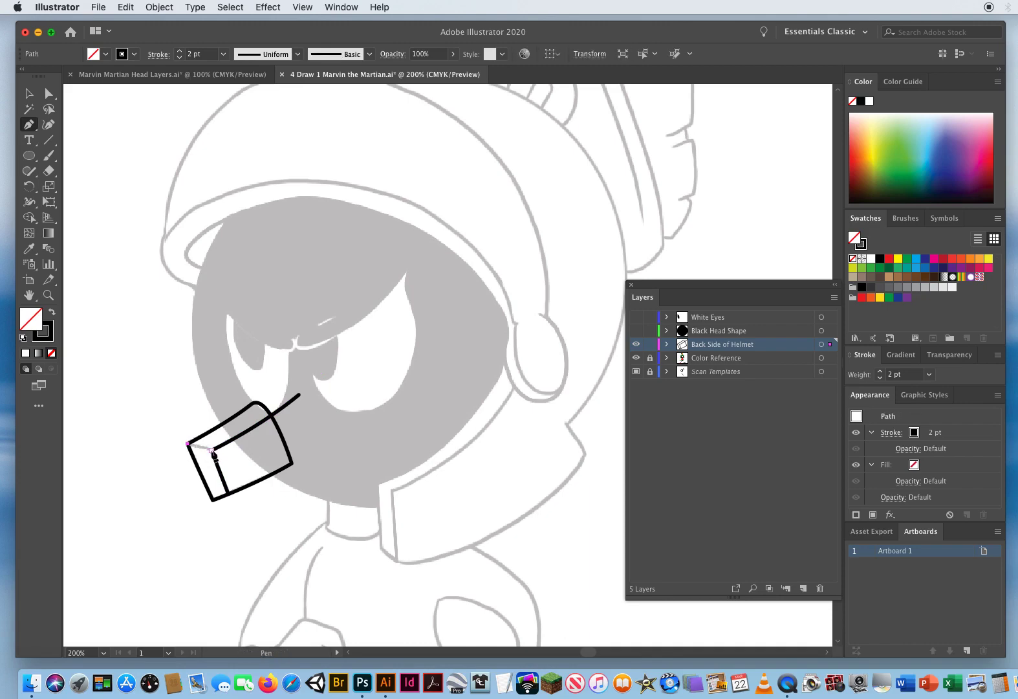
pyautogui.click(212, 449)
pyautogui.click(31, 95)
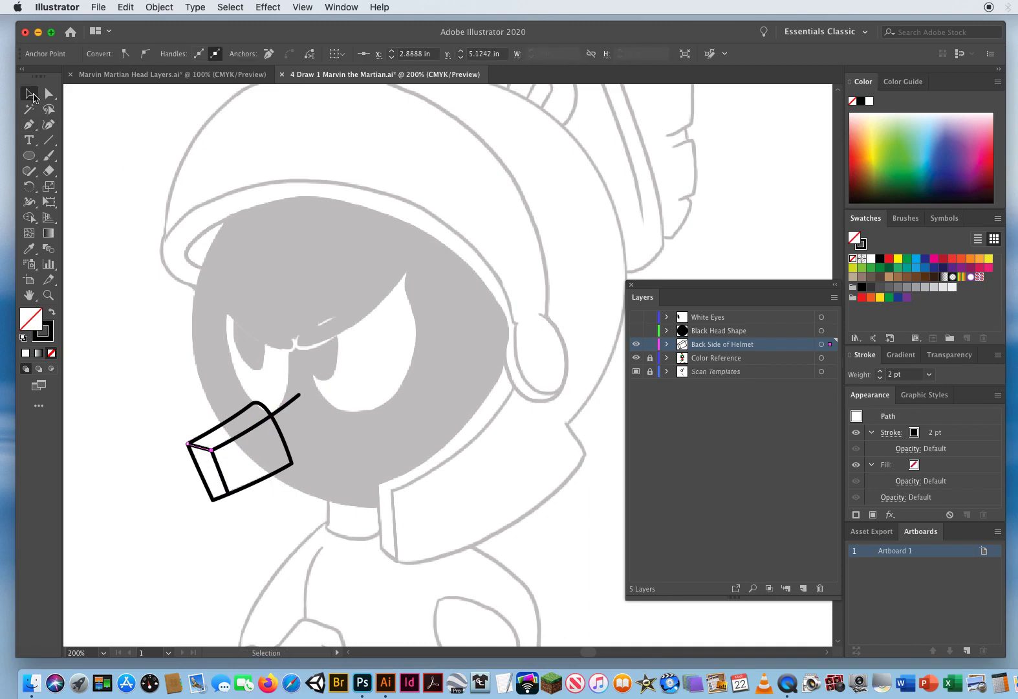
pyautogui.click(174, 408)
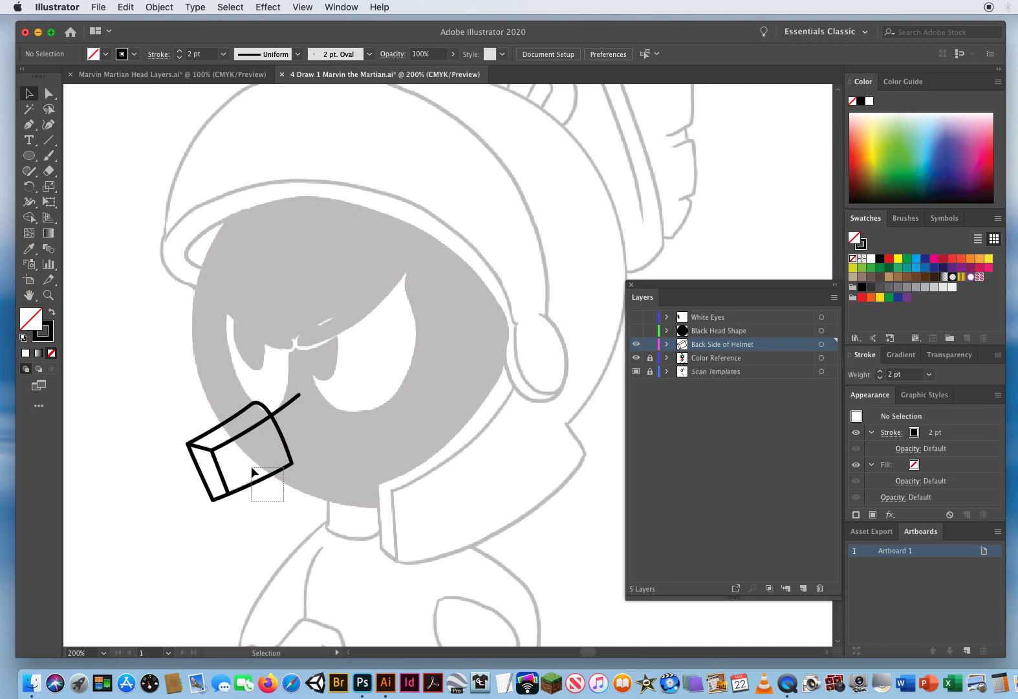
pyautogui.moveTo(252, 471); pyautogui.dragTo(254, 472)
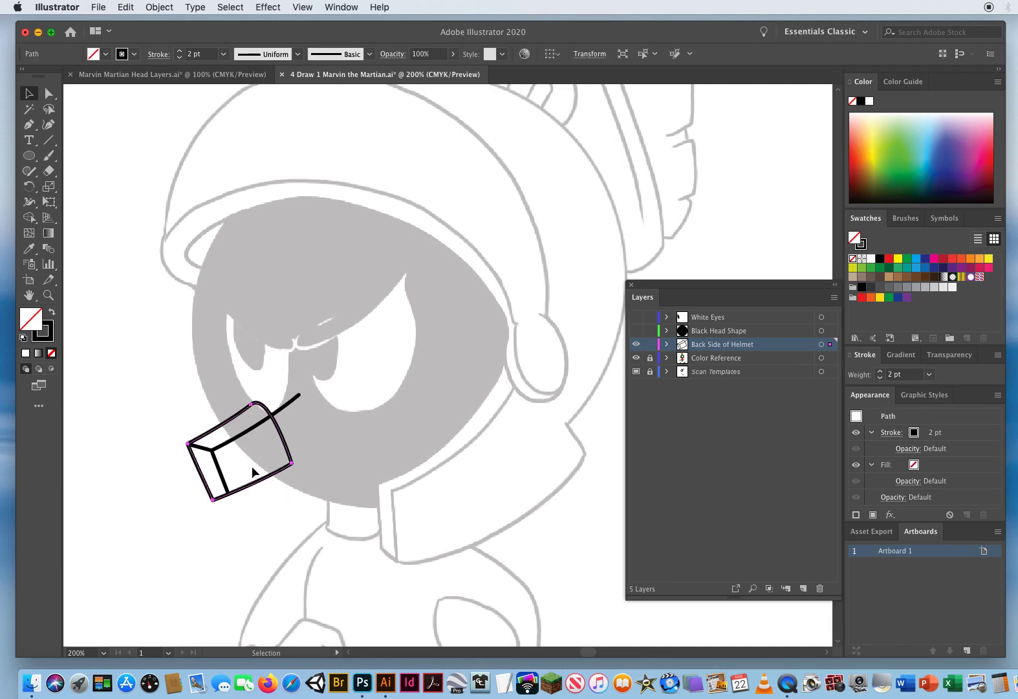
pyautogui.press('space')
pyautogui.moveTo(104, 387); pyautogui.dragTo(371, 334)
# Zoom out to 100% and eyedropper the helmet green from the colour reference onto the box.
pyautogui.press('z')
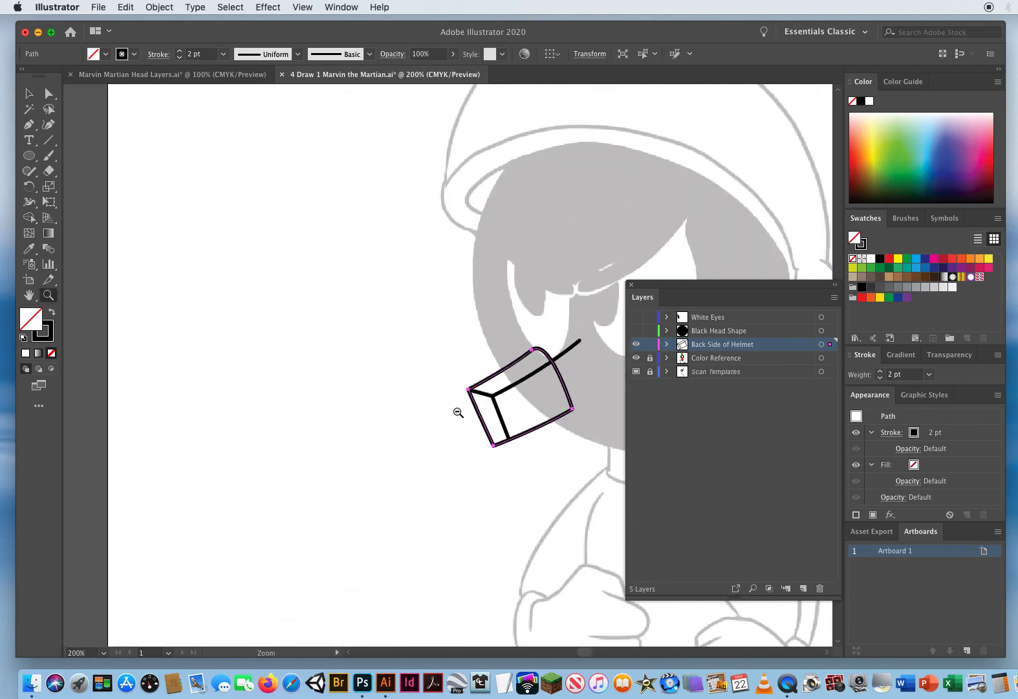
pyautogui.keyDown('alt'); pyautogui.click(458, 412); pyautogui.keyUp('alt')
pyautogui.keyDown('alt'); pyautogui.click(458, 412); pyautogui.keyUp('alt')
pyautogui.press('space')
pyautogui.moveTo(379, 423); pyautogui.dragTo(471, 390)
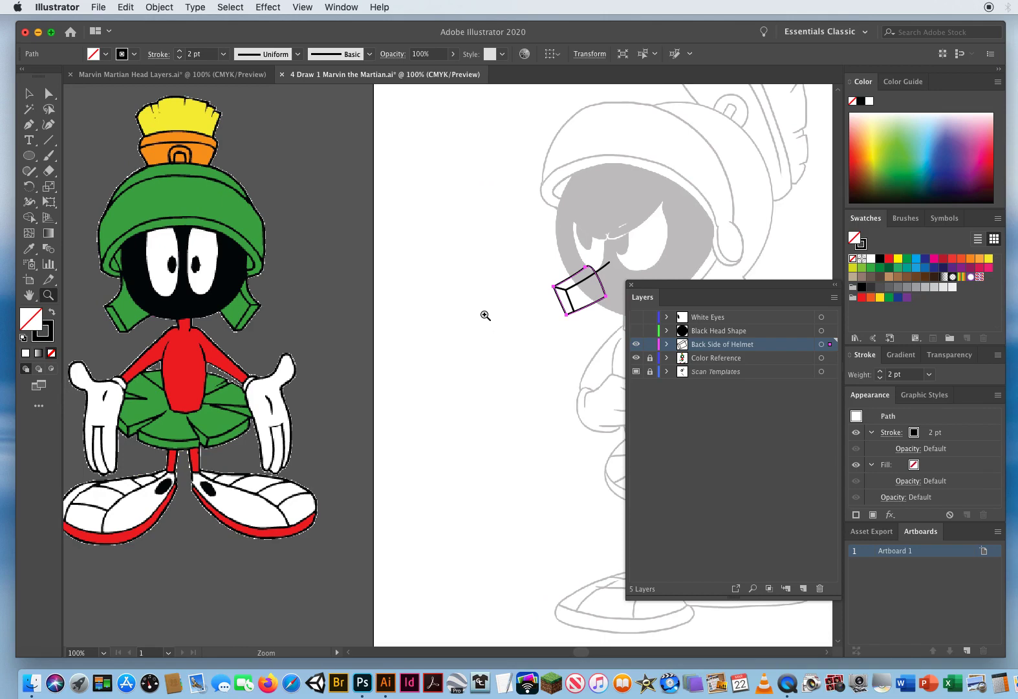
pyautogui.click(29, 250)
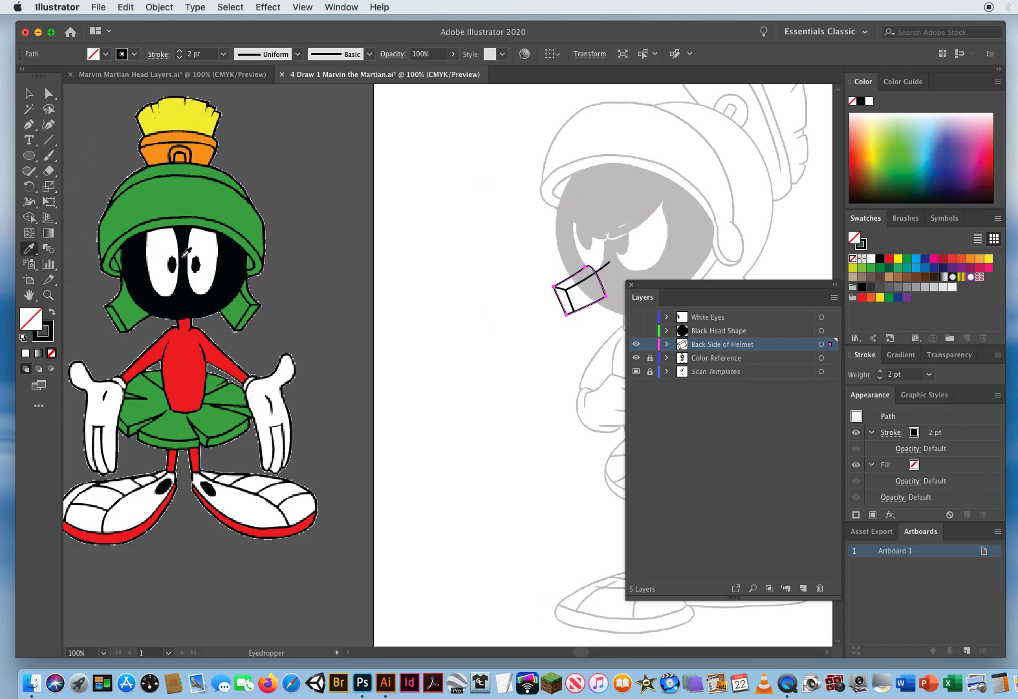
pyautogui.click(195, 200)
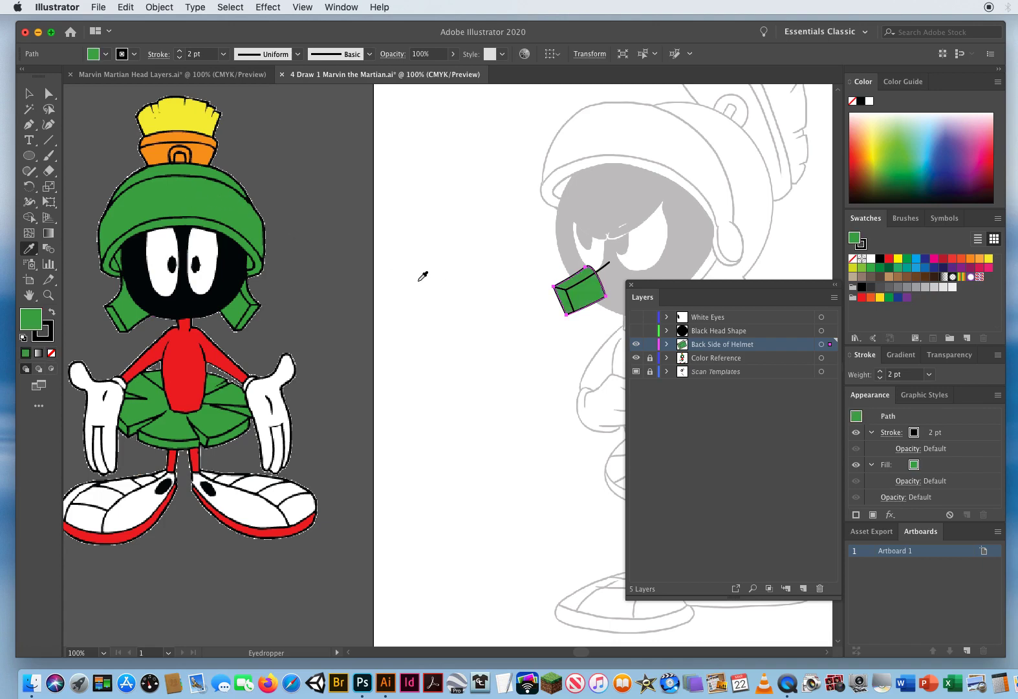
# Undo and re-sample the helmet green until the box is filled correctly, then deselect it.
pyautogui.click(126, 7)
pyautogui.press('super+z')
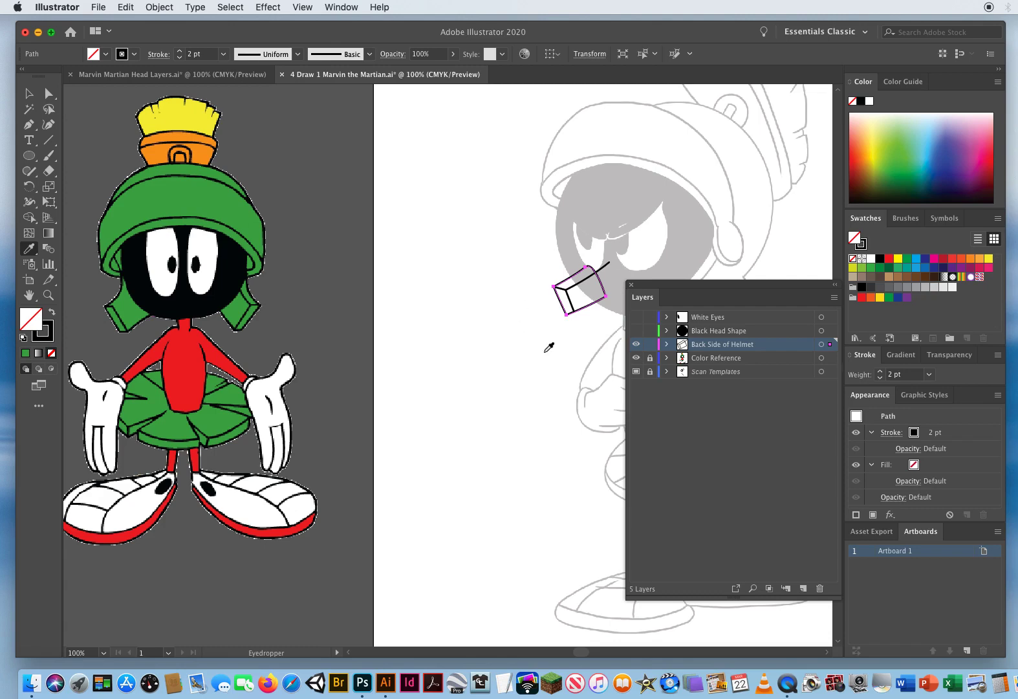
pyautogui.click(189, 194)
pyautogui.press('super+shift+a')
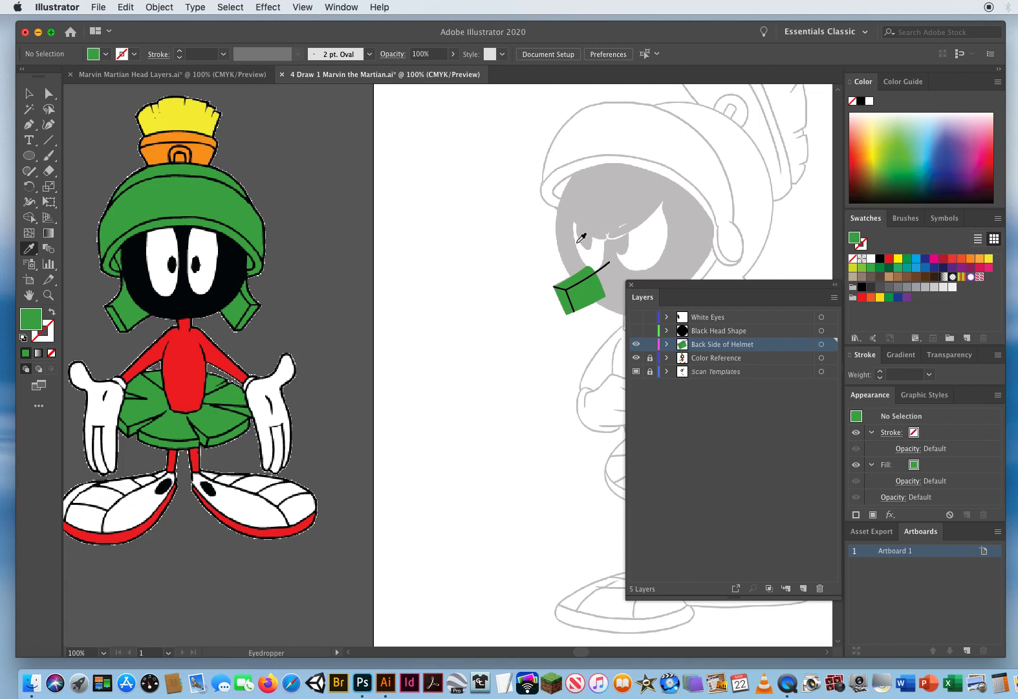
pyautogui.click(122, 8)
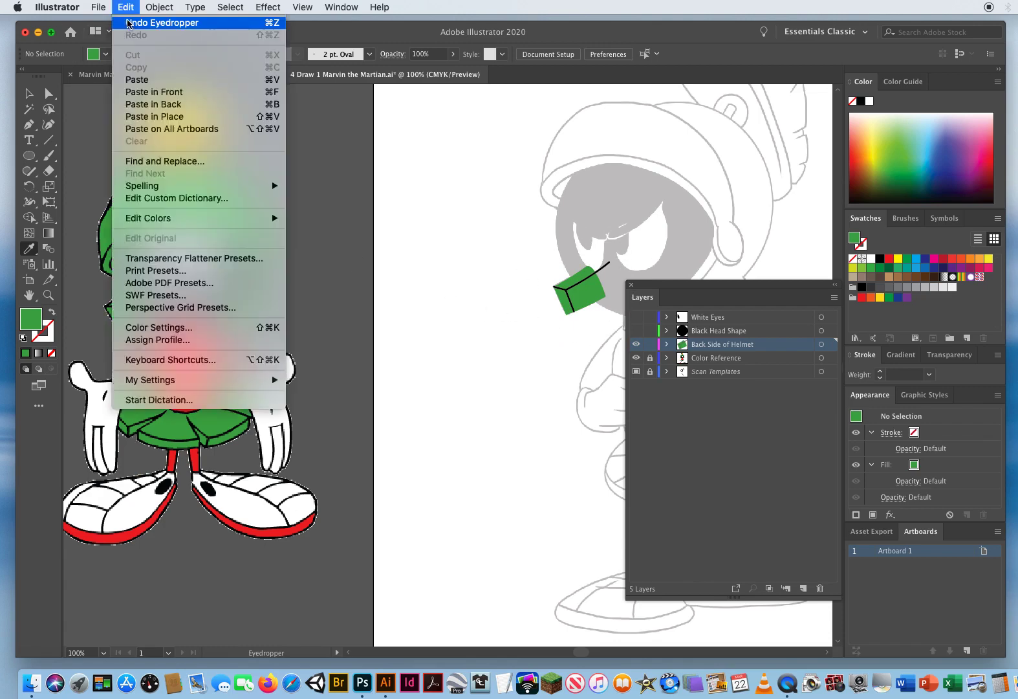
pyautogui.click(130, 23)
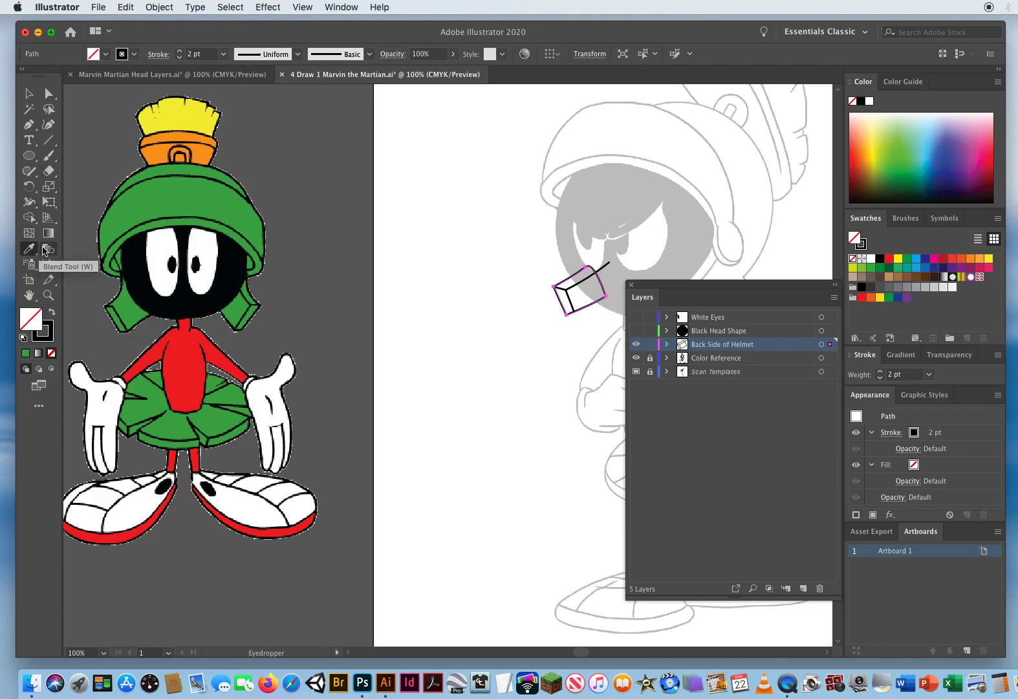
pyautogui.click(197, 193)
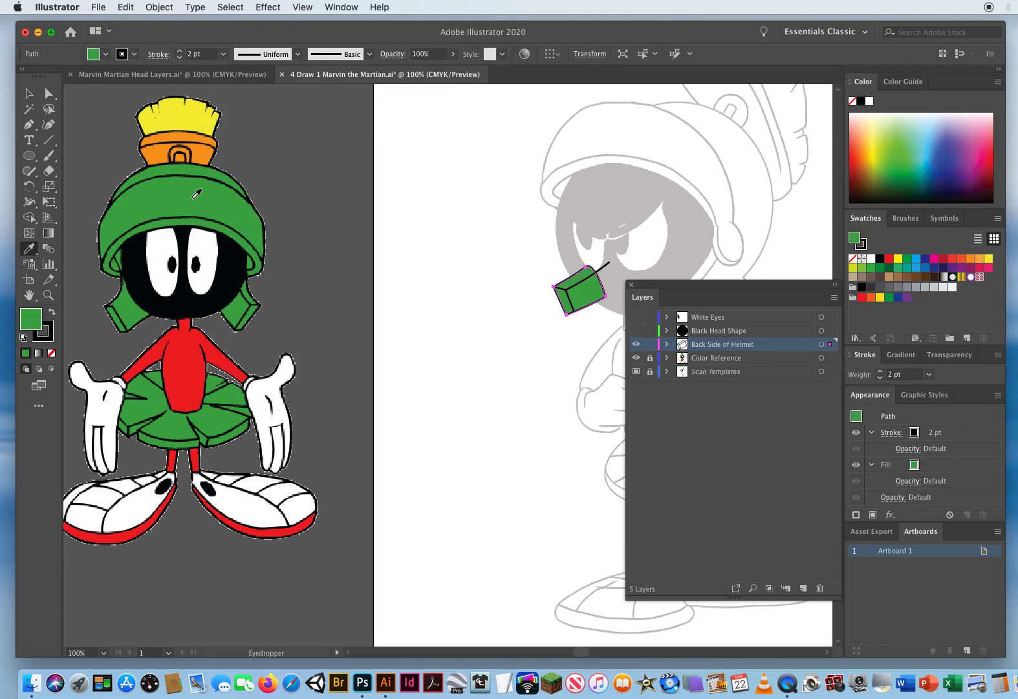
pyautogui.press('v')
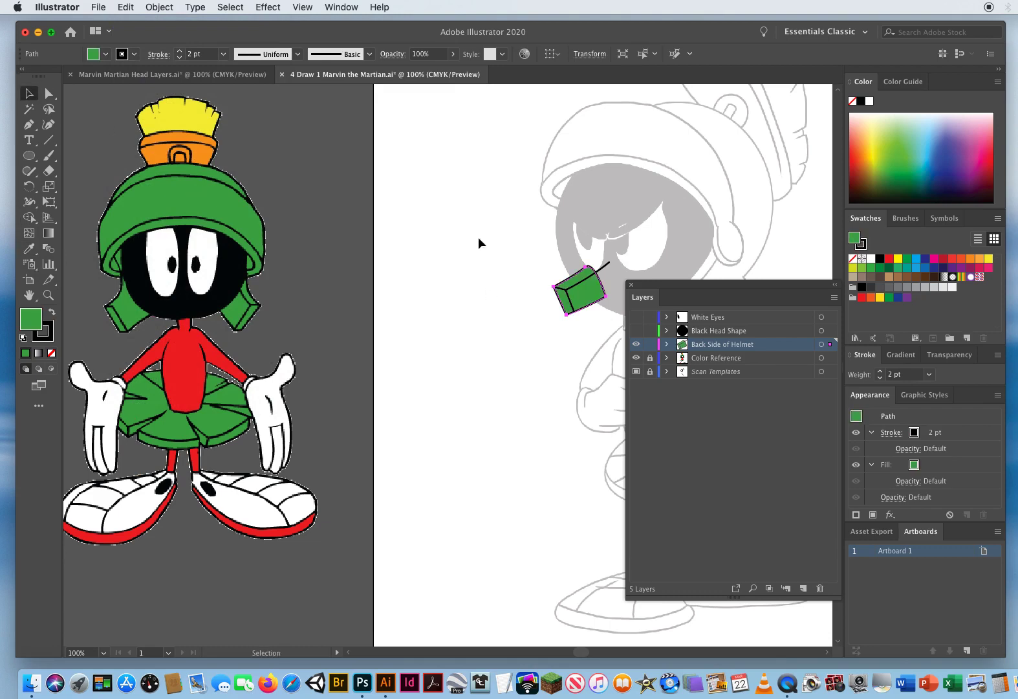
pyautogui.click(469, 266)
pyautogui.hscroll(8, 388, 310)
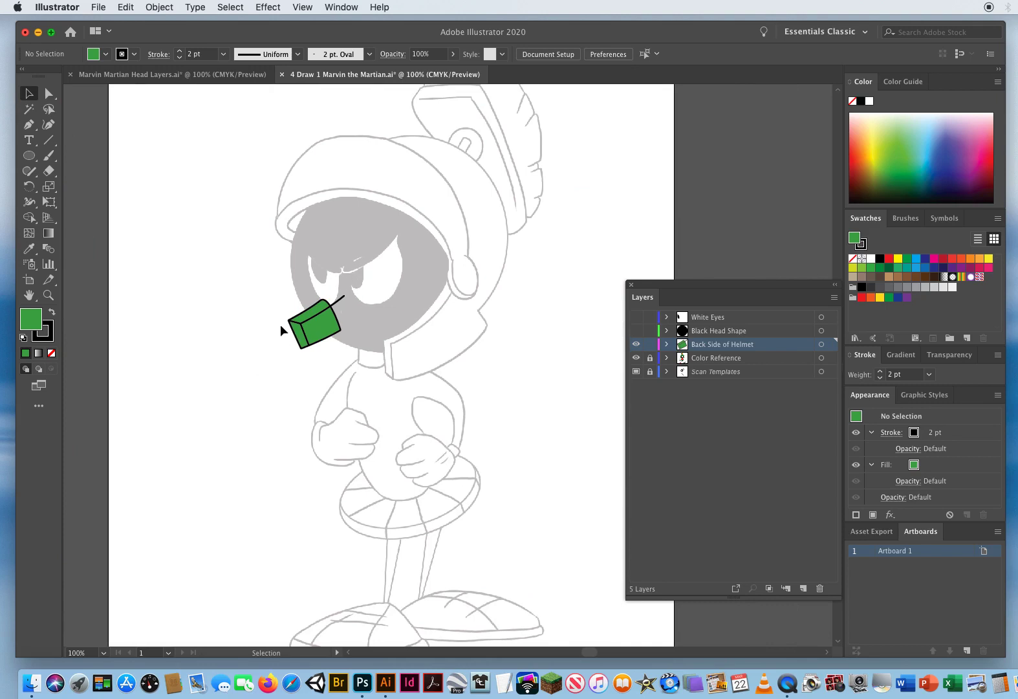
# Turn the Black Head Shape and White Eyes layers back on and select White Eyes.
pyautogui.click(637, 332)
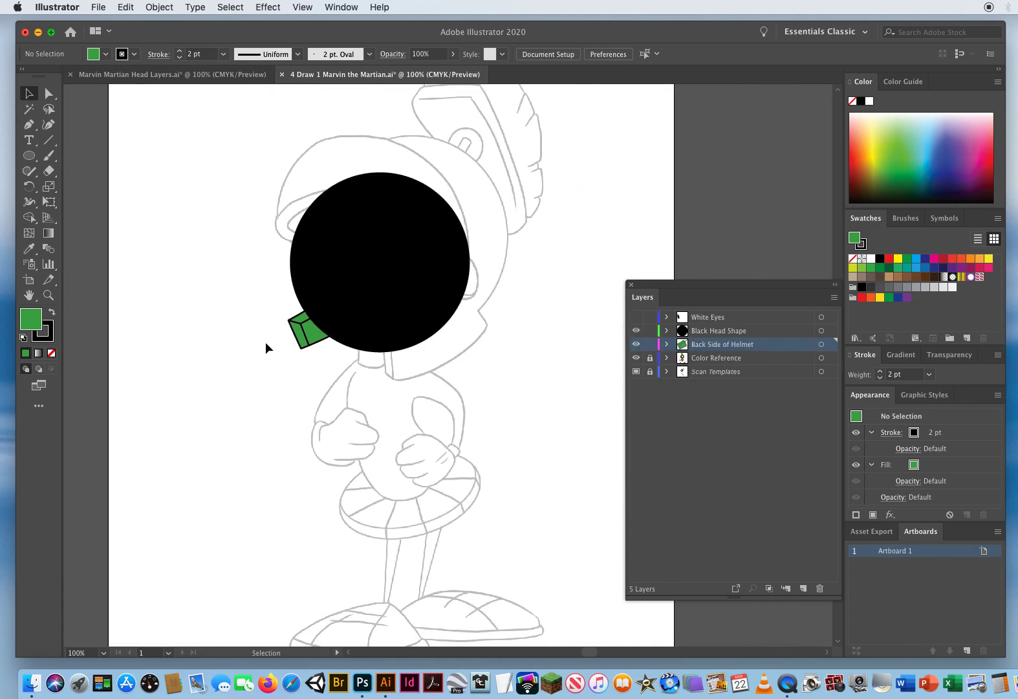
pyautogui.click(636, 317)
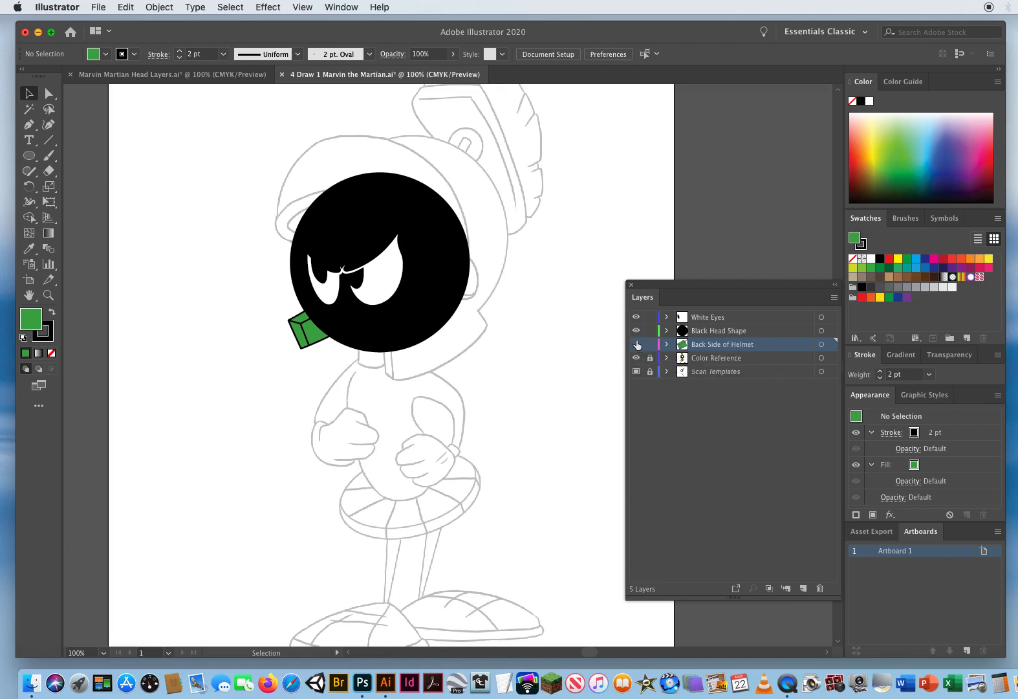
pyautogui.click(727, 319)
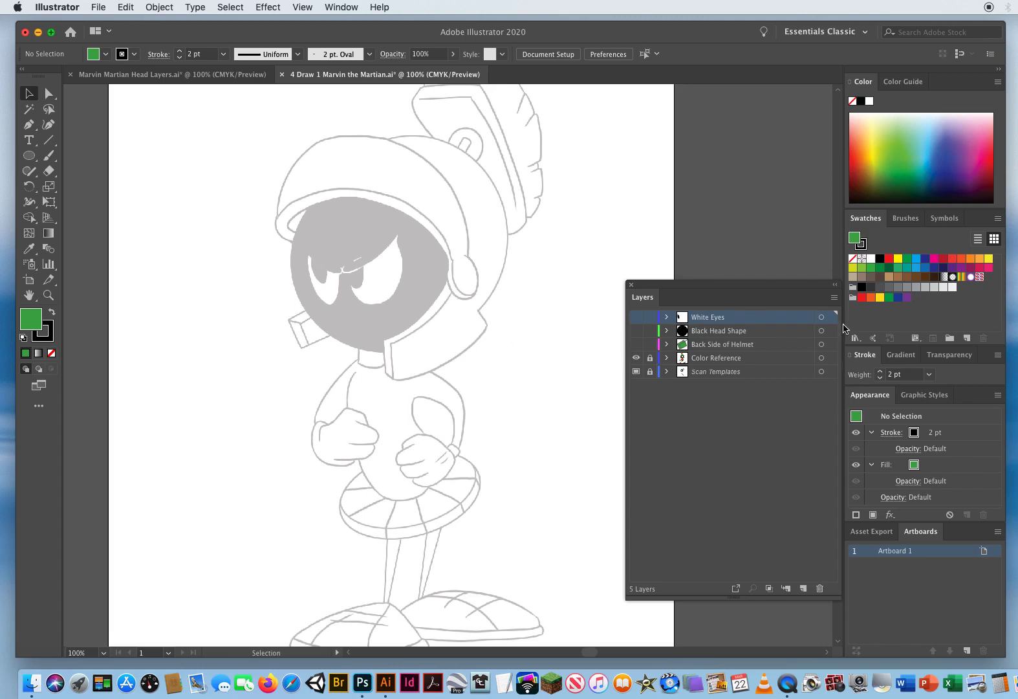
# Add a new layer above White Eyes named 'Right Side of Helmet' with Light Red layer colour.
pyautogui.click(804, 589)
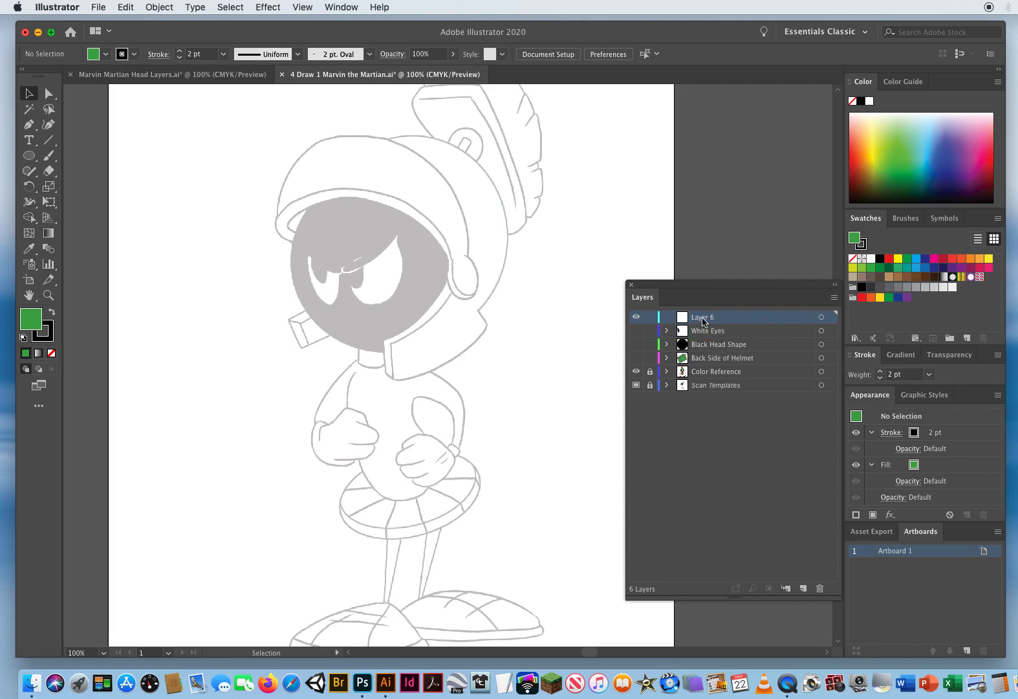
pyautogui.doubleClick(773, 320)
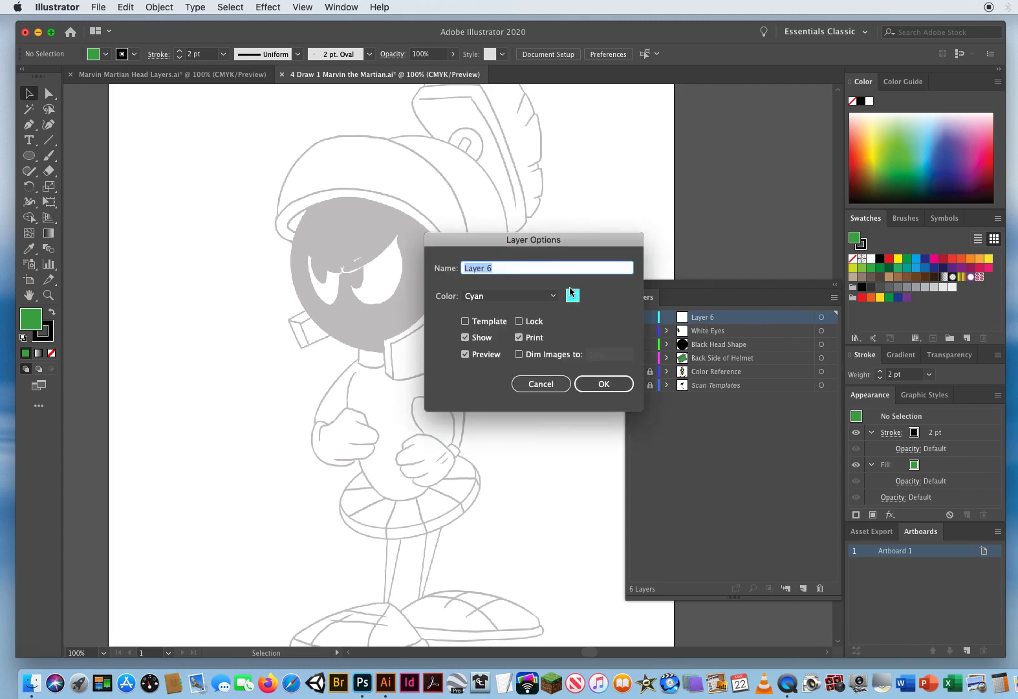
pyautogui.moveTo(522, 241); pyautogui.dragTo(602, 226)
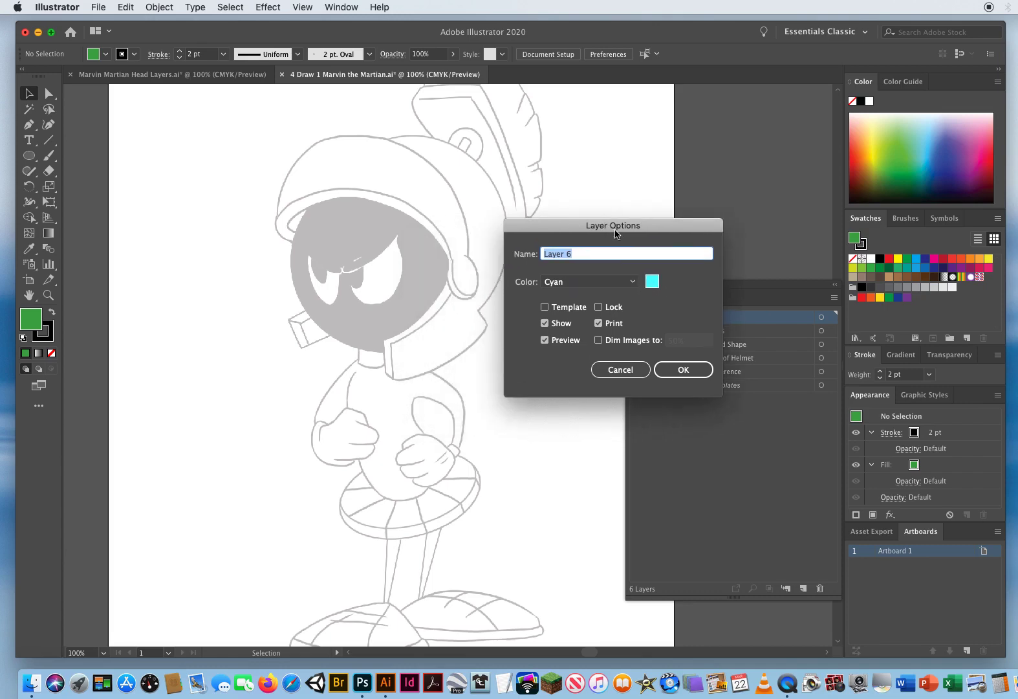
pyautogui.click(592, 282)
pyautogui.click(595, 303)
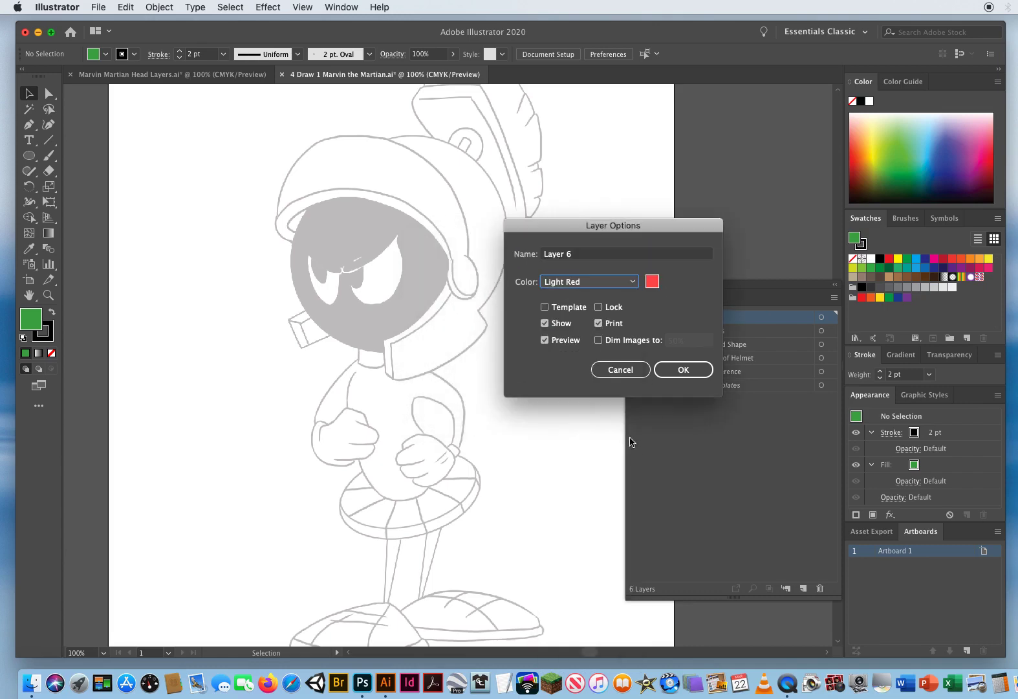
pyautogui.moveTo(580, 258); pyautogui.dragTo(504, 257)
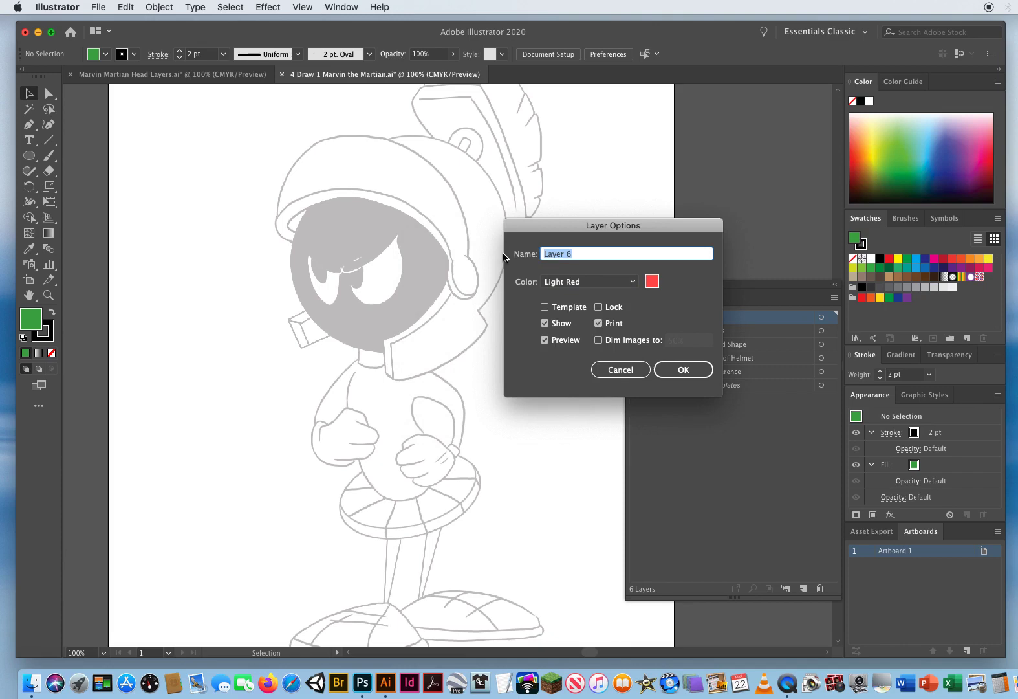
pyautogui.write('Right Side of Helmet')
pyautogui.click(687, 369)
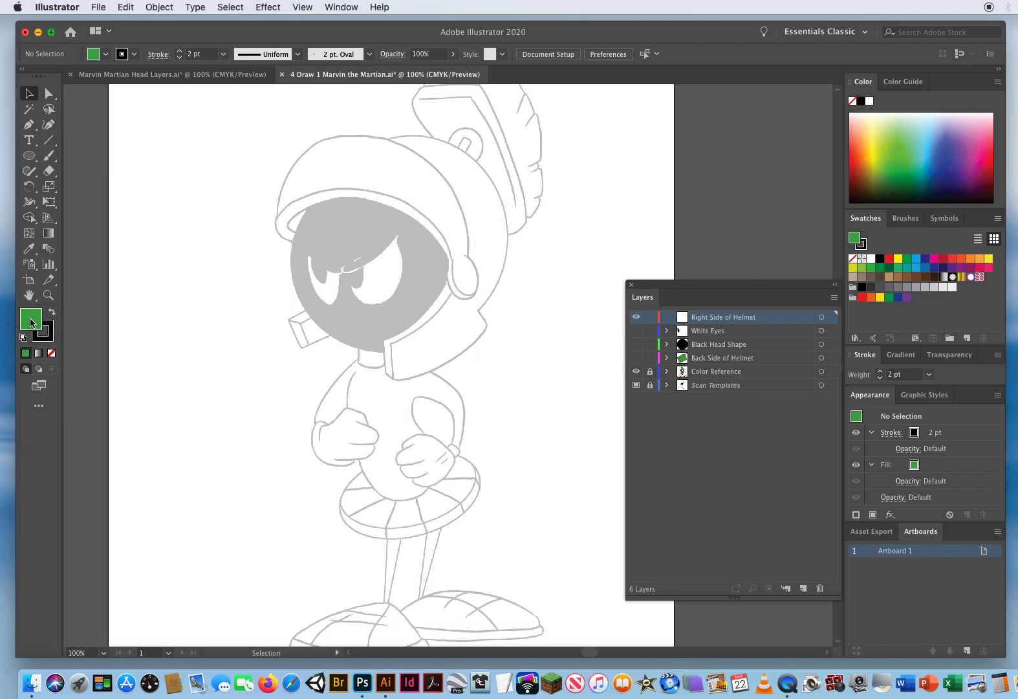
# Set the fill to none and zoom in around Marvin's helmet.
pyautogui.press('/')
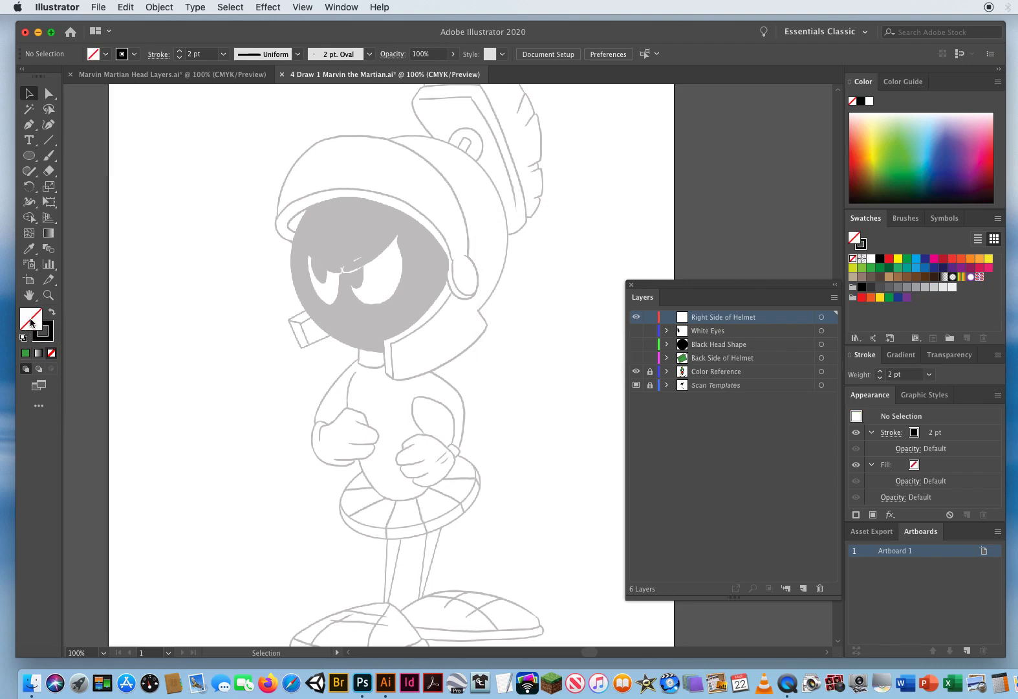
pyautogui.click(48, 295)
pyautogui.click(456, 299)
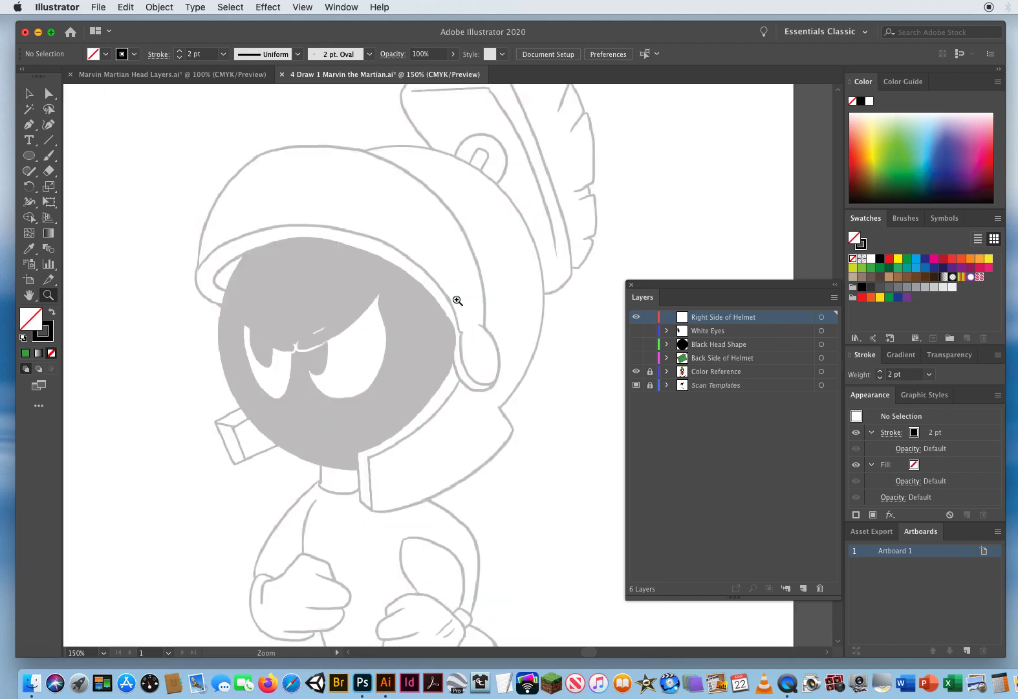
pyautogui.hscroll(2, 413, 368)
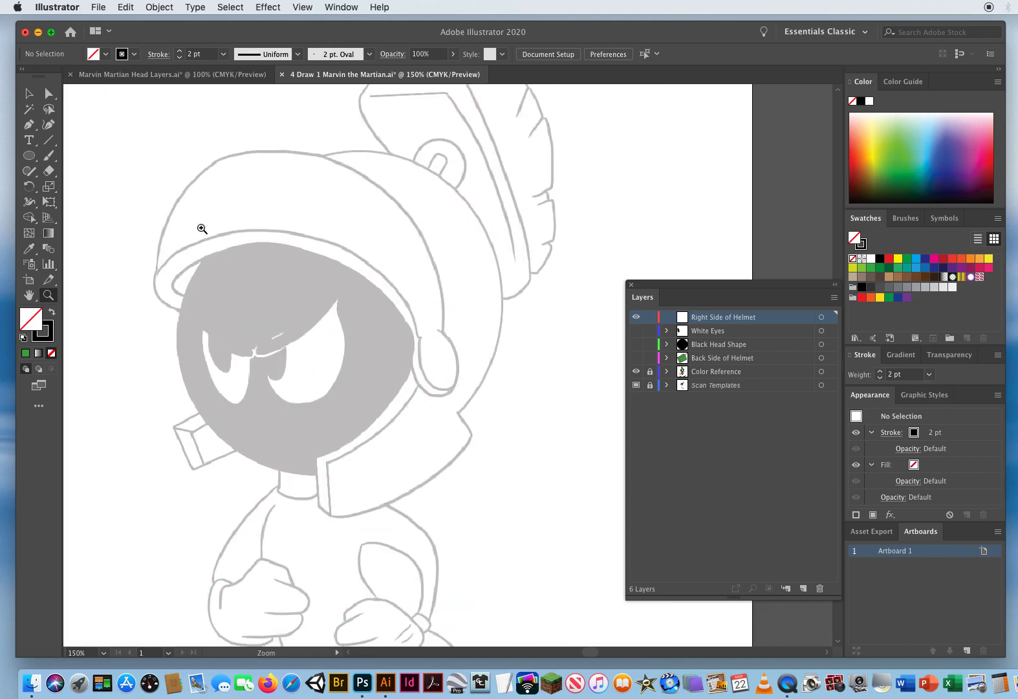
# Pen-trace the right helmet piece's bottom rim from its right corner with curved anchors.
pyautogui.click(28, 124)
pyautogui.click(457, 412)
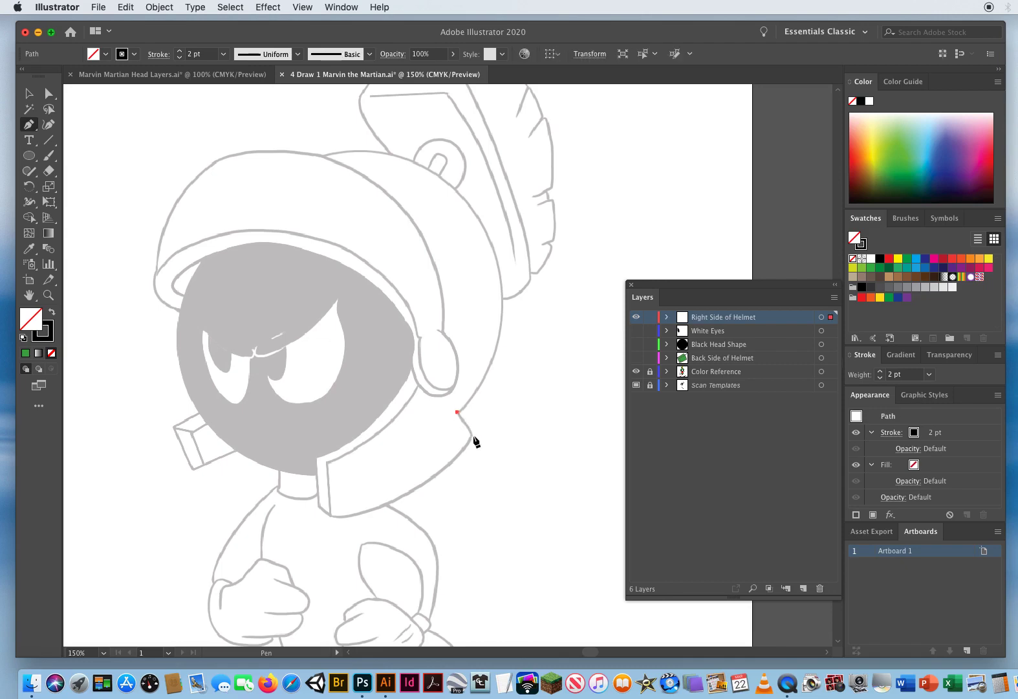
pyautogui.click(473, 436)
pyautogui.scroll(-3, 498, 557)
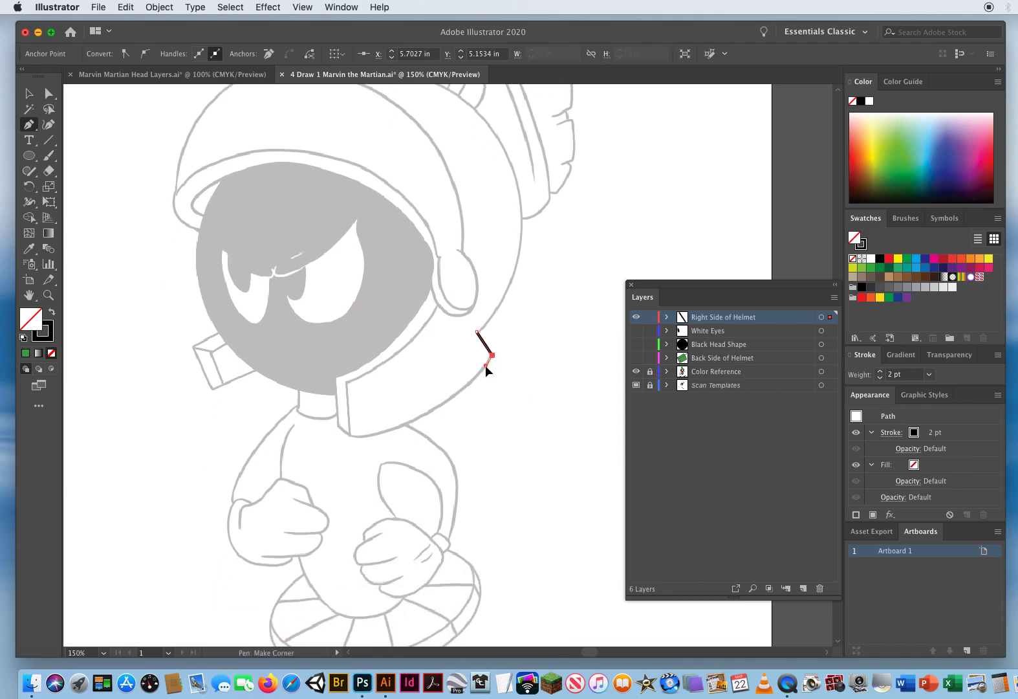
pyautogui.moveTo(467, 392); pyautogui.dragTo(466, 393)
pyautogui.moveTo(350, 435); pyautogui.dragTo(284, 439)
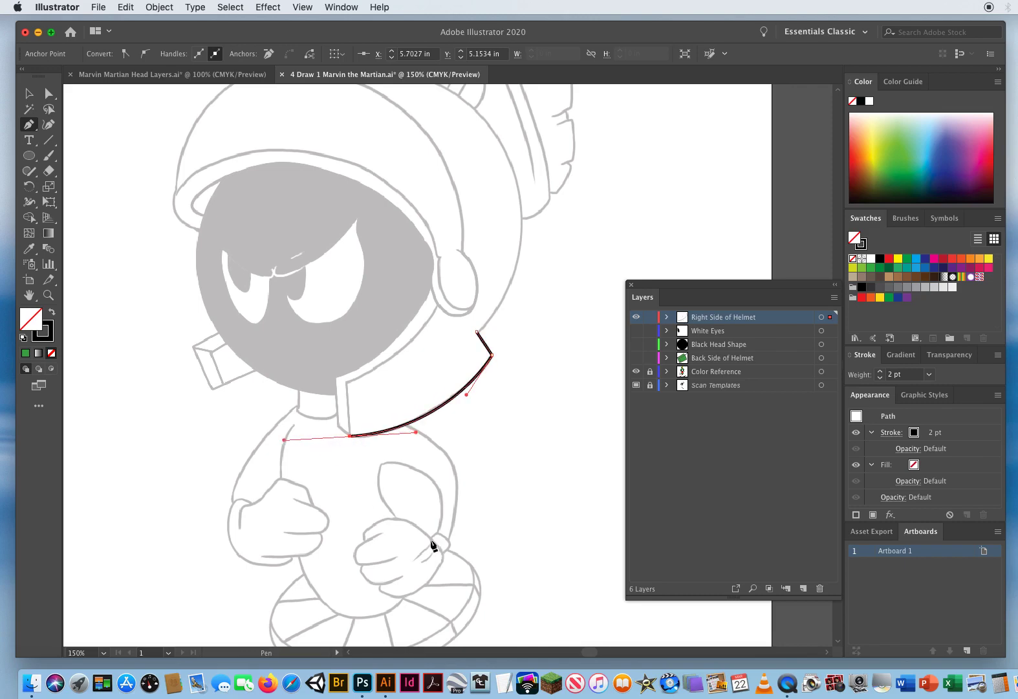
pyautogui.click(350, 436)
# Continue the outline to the bottom-left corner and up the piece's inner edge.
pyautogui.click(338, 426)
pyautogui.click(333, 376)
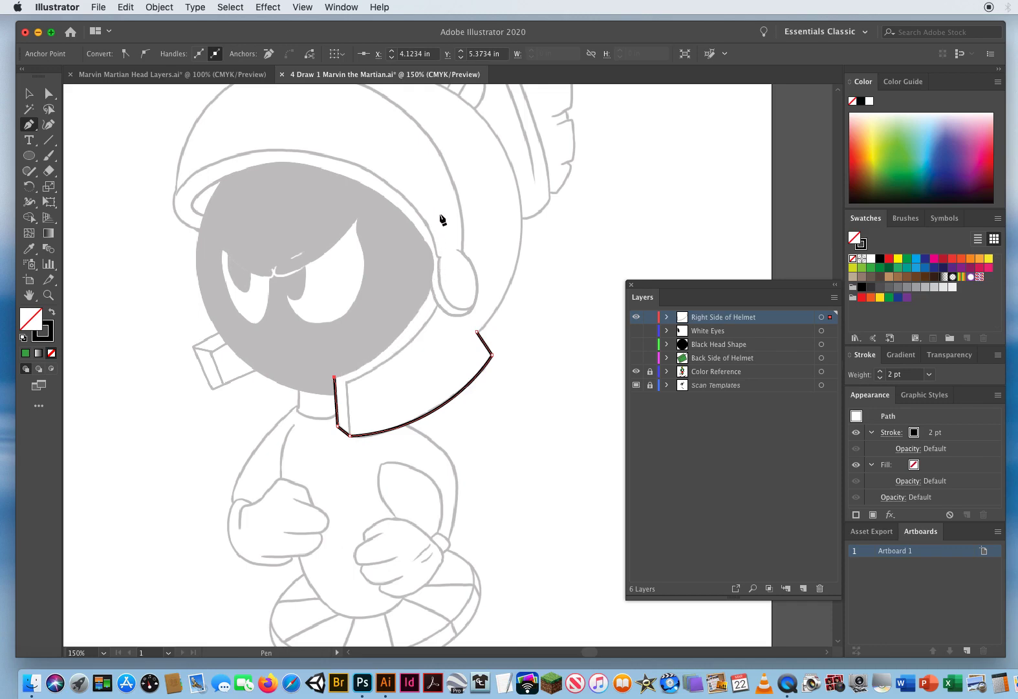
pyautogui.click(334, 377)
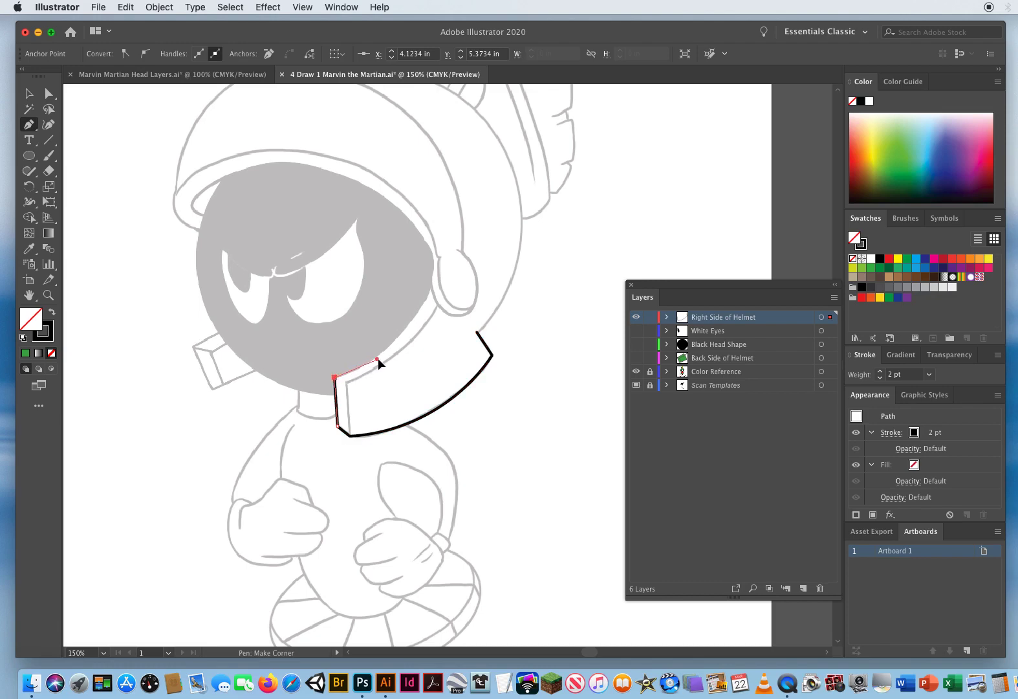
pyautogui.moveTo(378, 357); pyautogui.dragTo(380, 357)
pyautogui.moveTo(378, 406); pyautogui.dragTo(374, 412)
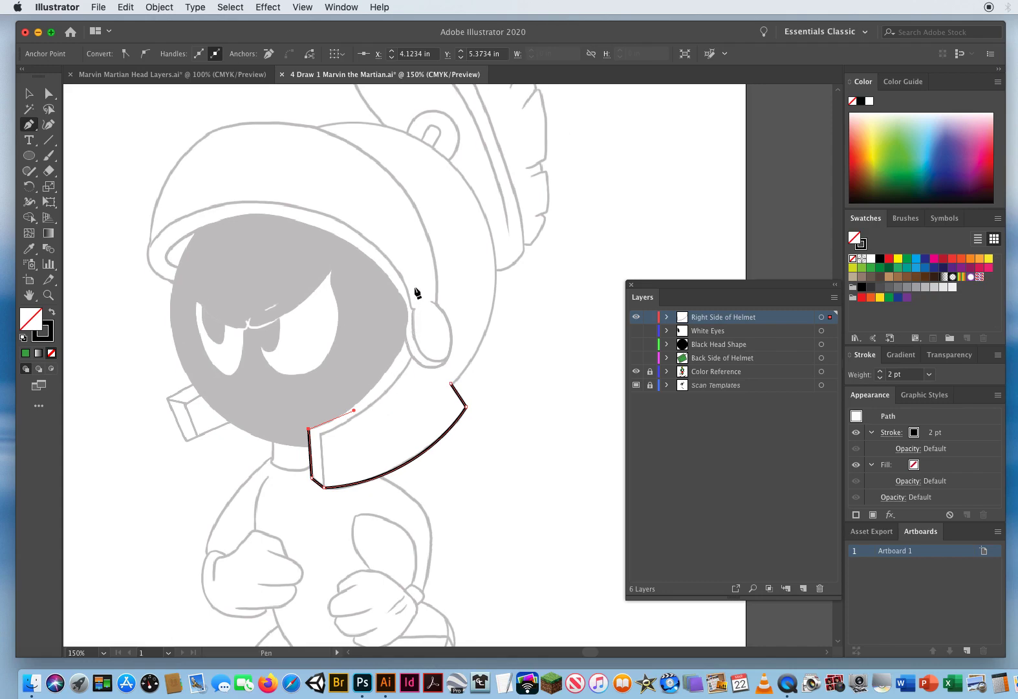
# Carry the outline up the visor edge, over the top corner, down the outer edge, closing at the start.
pyautogui.moveTo(415, 291); pyautogui.dragTo(418, 214)
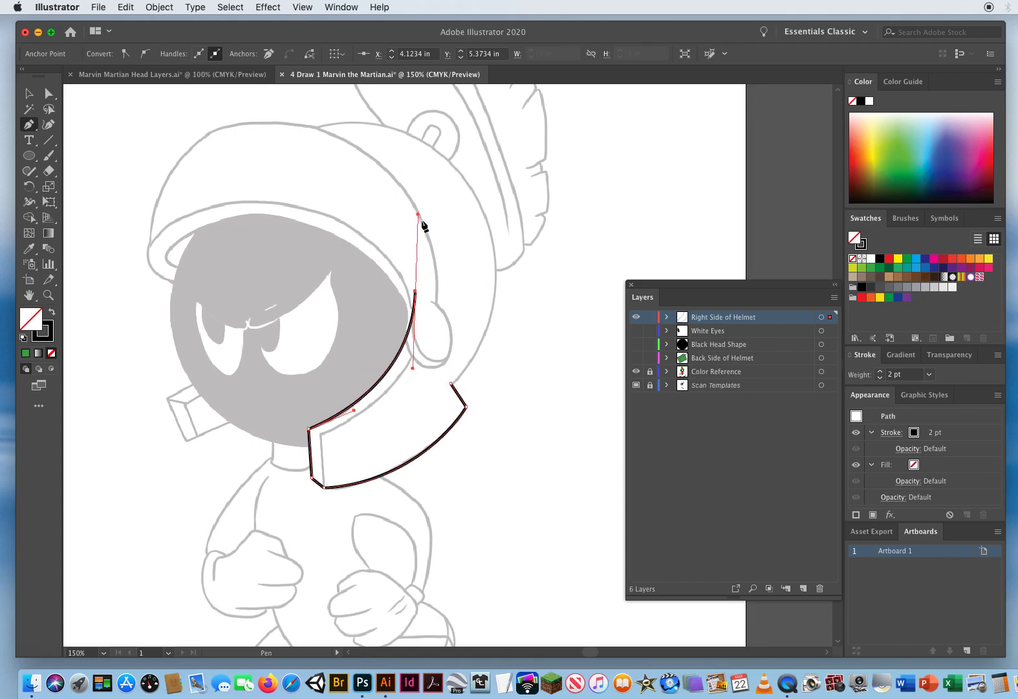
pyautogui.click(288, 165)
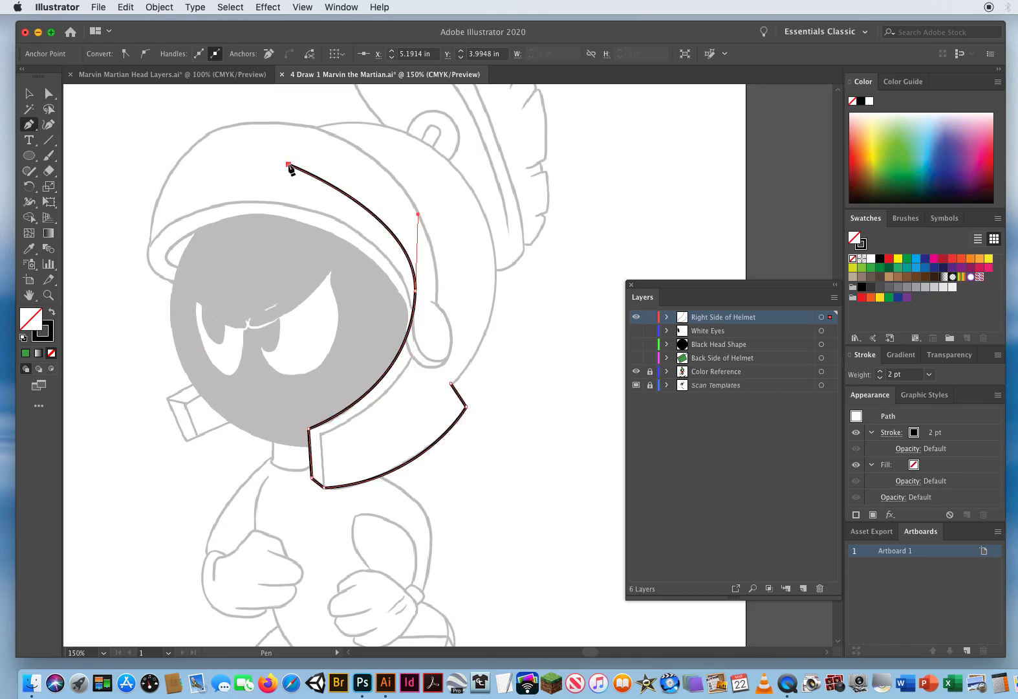
pyautogui.click(305, 129)
pyautogui.keyDown('super'); pyautogui.click(306, 128); pyautogui.keyUp('super')
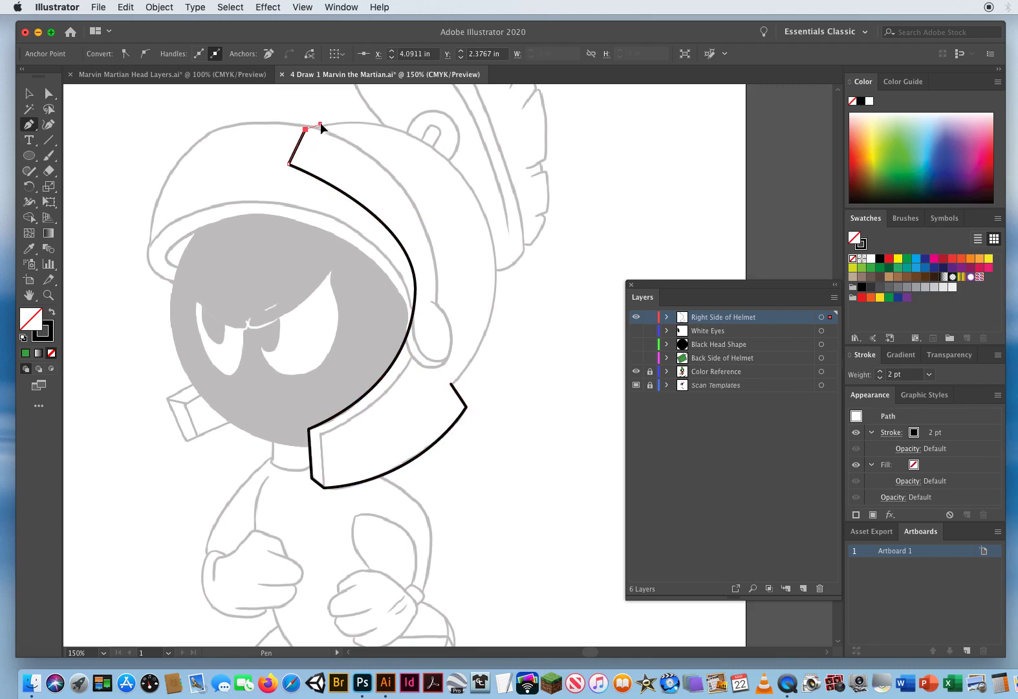
pyautogui.moveTo(363, 112); pyautogui.dragTo(363, 113)
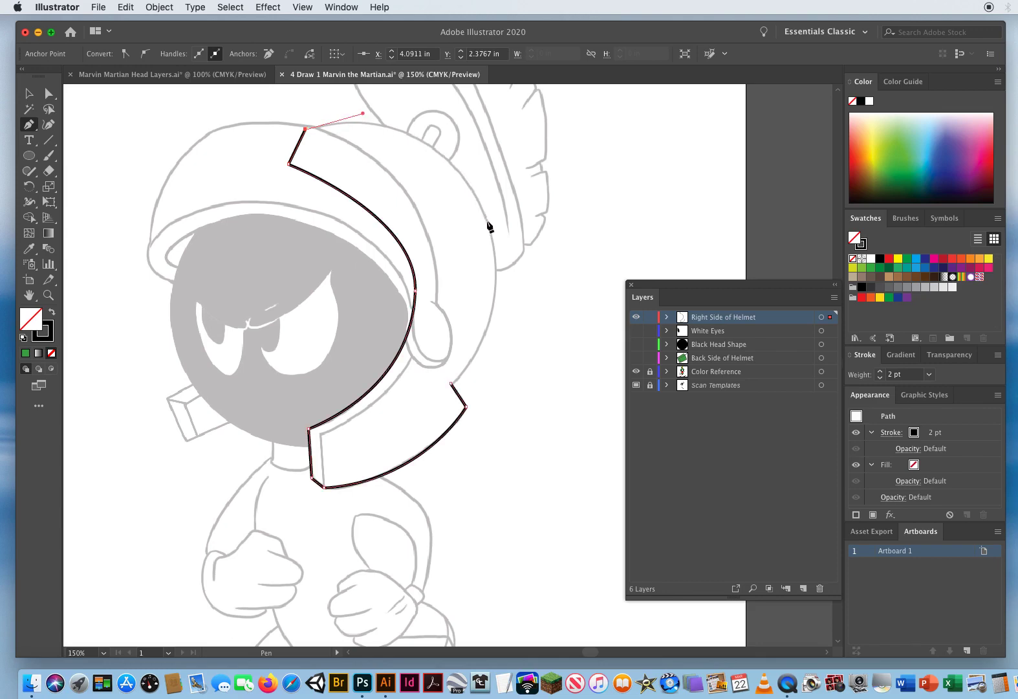
pyautogui.moveTo(486, 216); pyautogui.dragTo(519, 308)
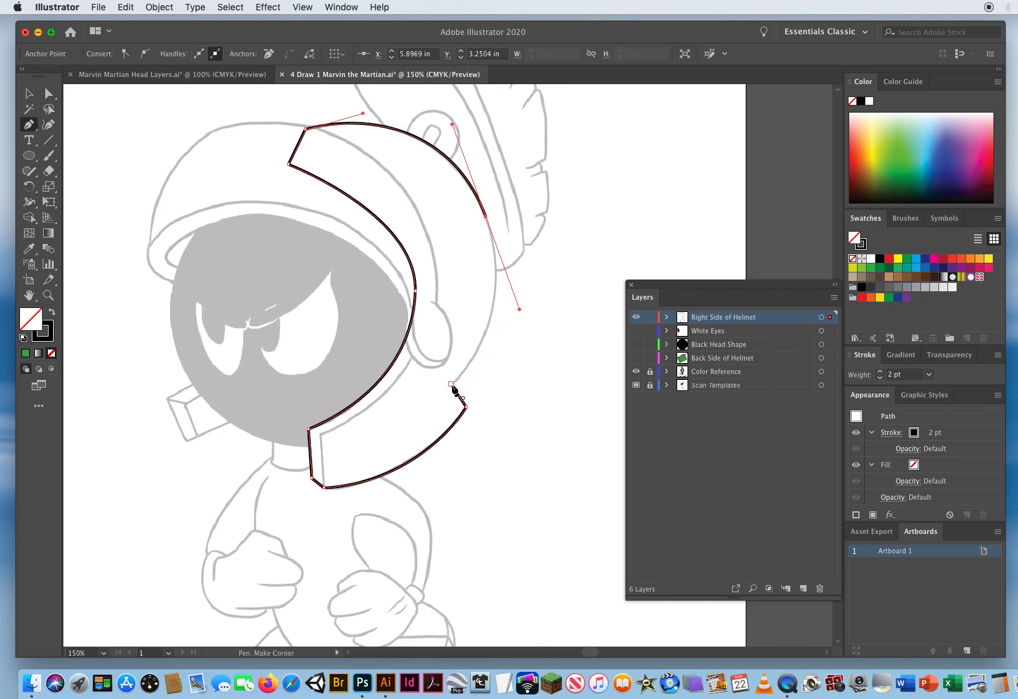
pyautogui.moveTo(451, 384); pyautogui.dragTo(432, 408)
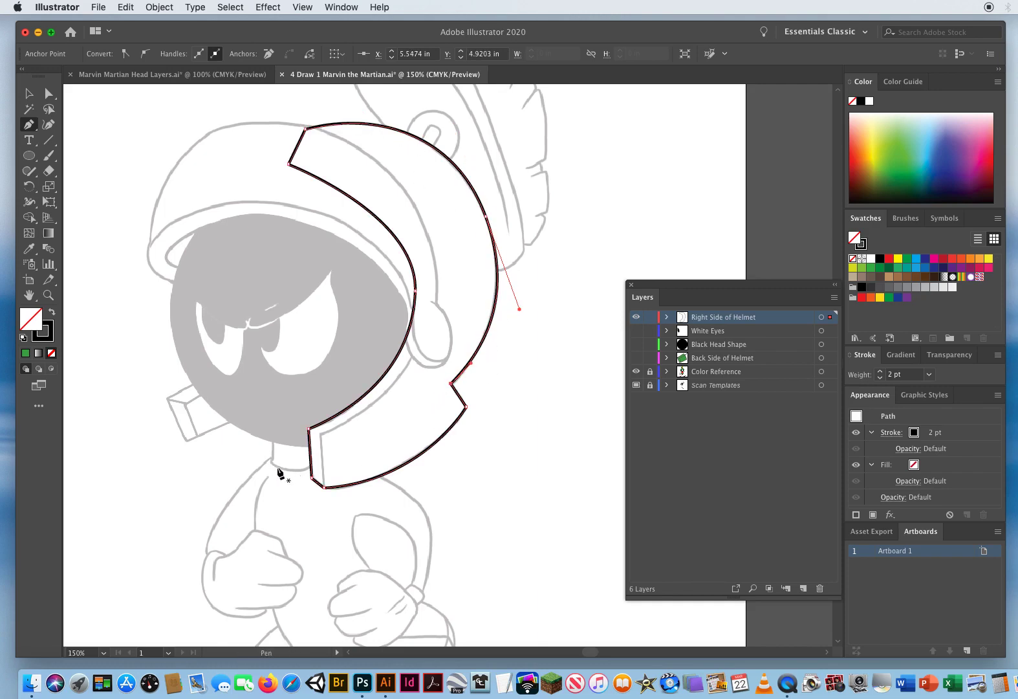
pyautogui.keyDown('super'); pyautogui.click(232, 167); pyautogui.keyUp('super')
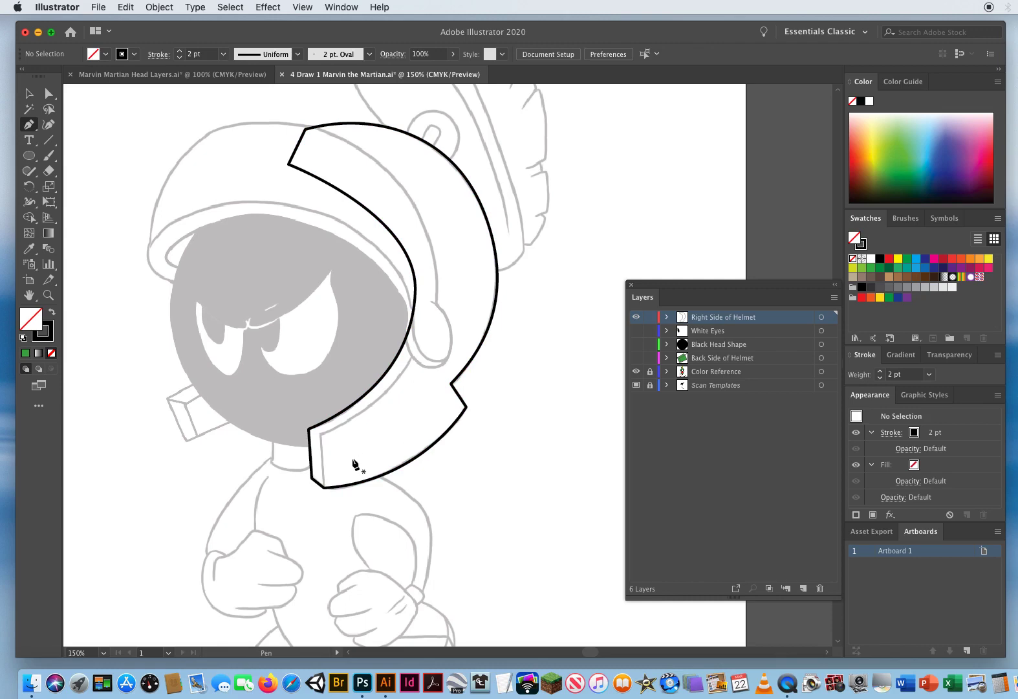
# Draw a curved rim line from the bottom corner up the helmet piece's inner edge.
pyautogui.click(325, 487)
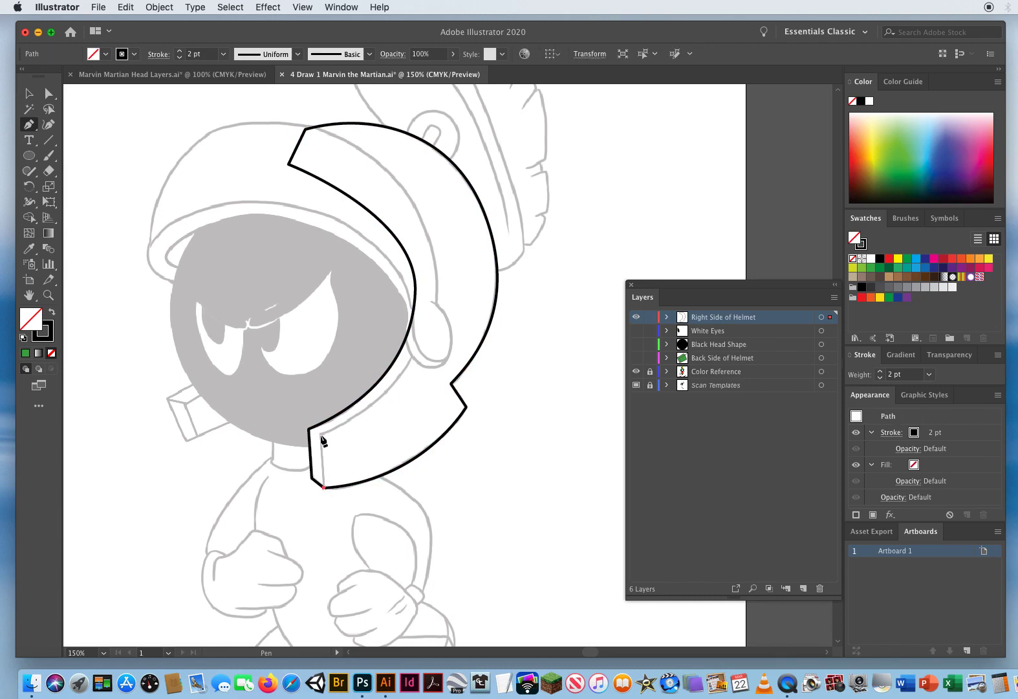
pyautogui.click(322, 435)
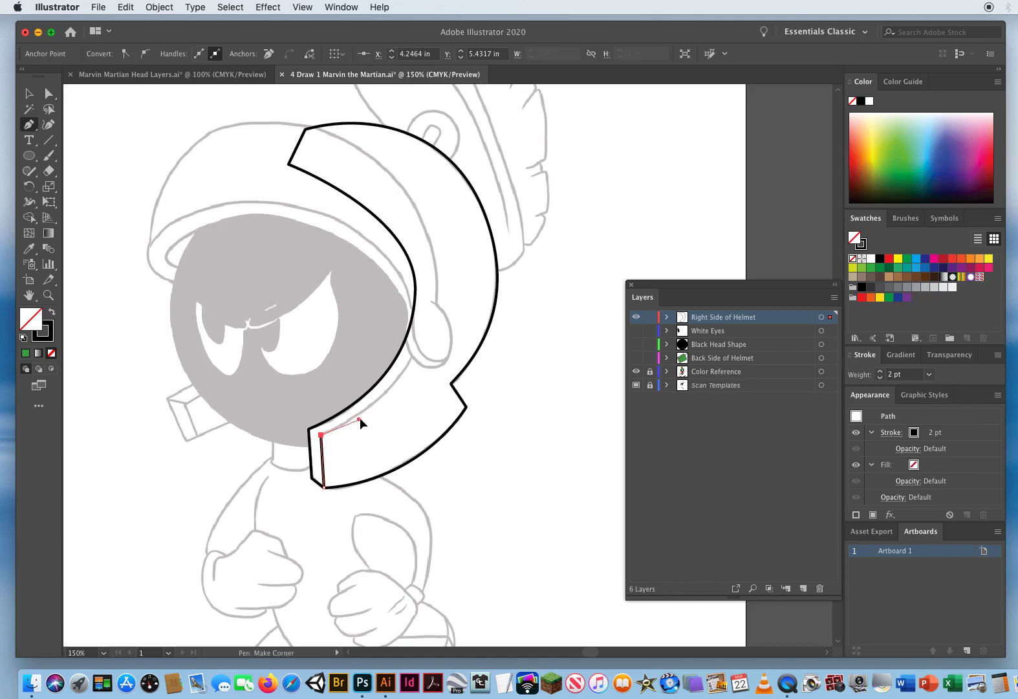
pyautogui.moveTo(375, 411); pyautogui.dragTo(376, 411)
pyautogui.moveTo(425, 304); pyautogui.dragTo(432, 251)
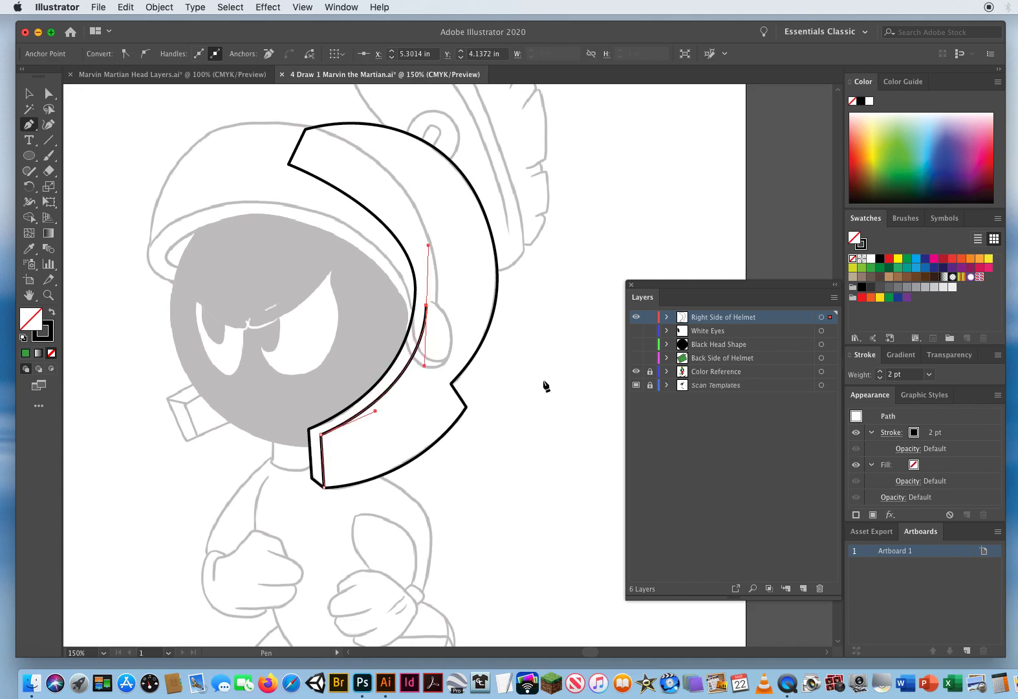
pyautogui.keyDown('super'); pyautogui.click(608, 381); pyautogui.keyUp('super')
# Check the lines by hiding and reshowing Scan Templates, then select the right helmet piece.
pyautogui.click(636, 385)
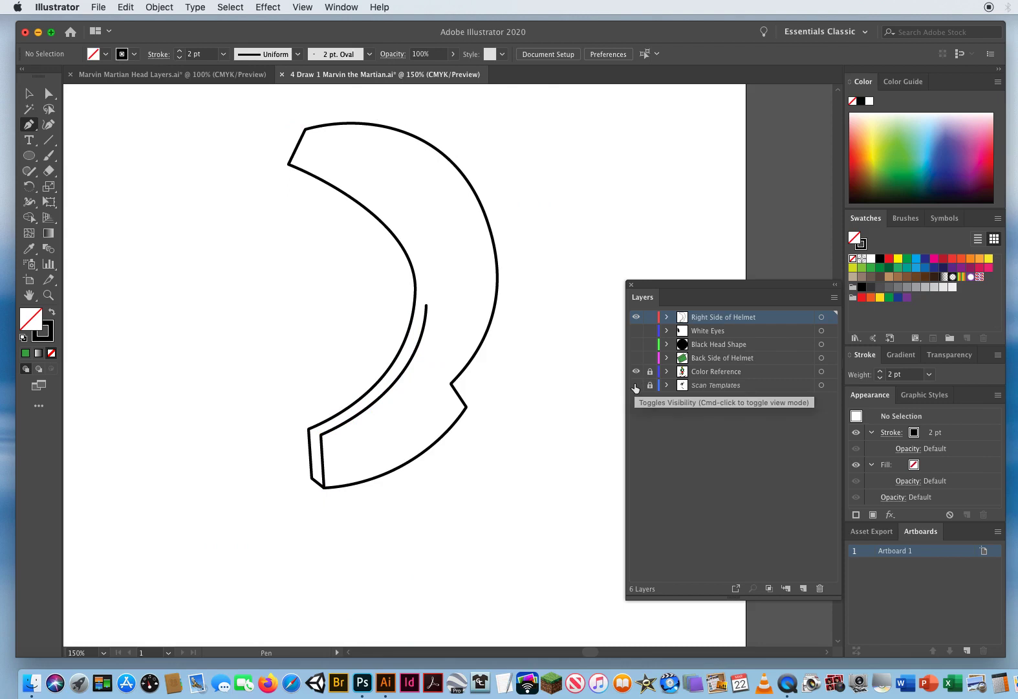
pyautogui.click(635, 386)
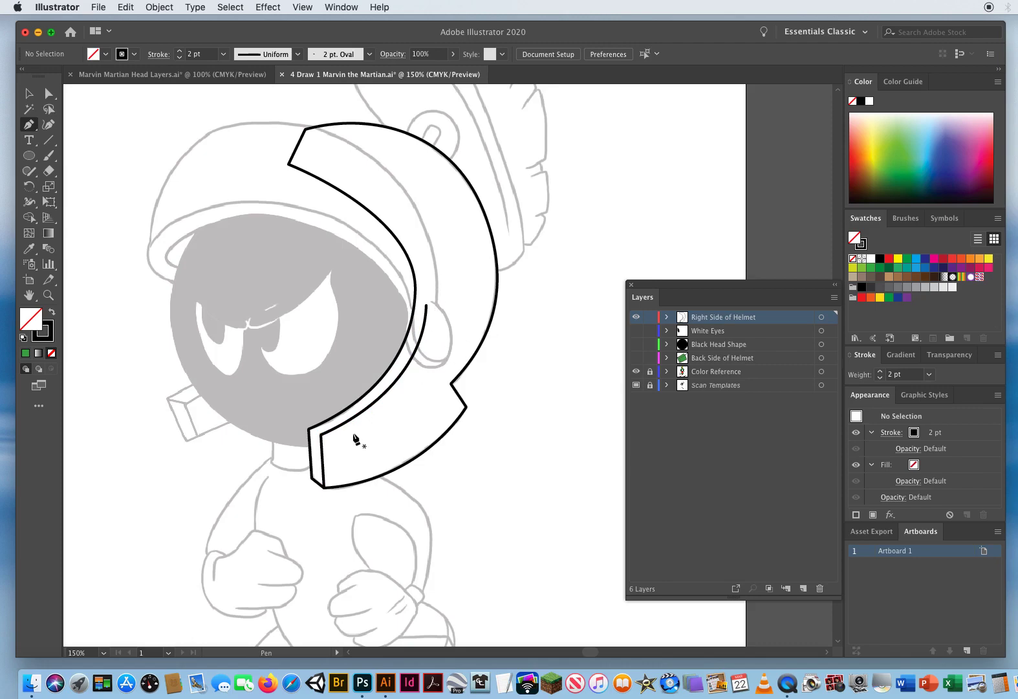
pyautogui.press('v')
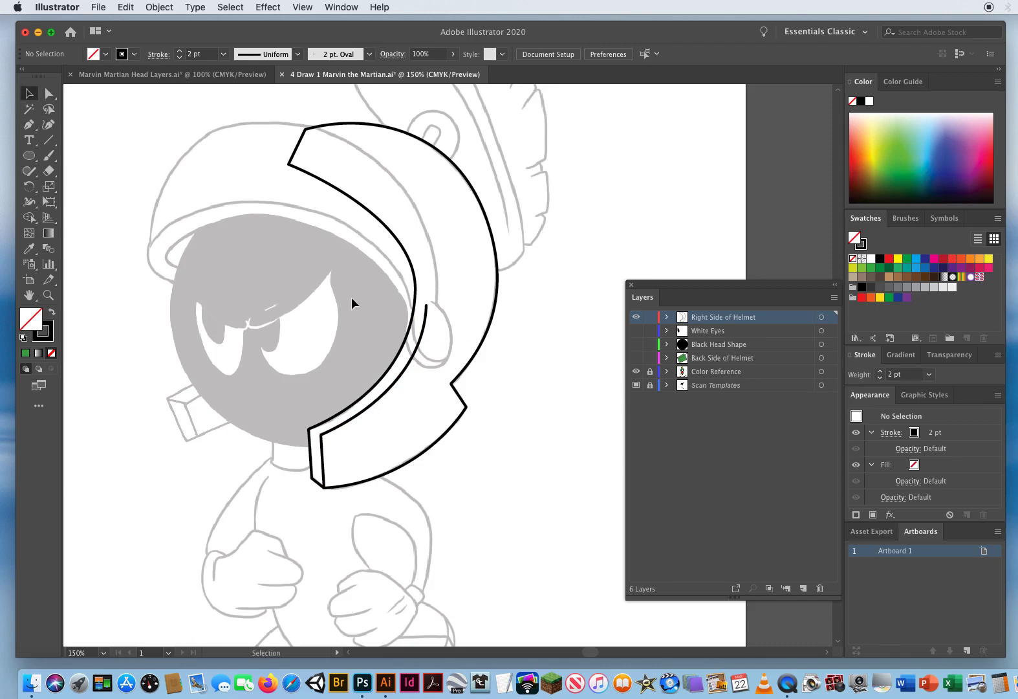
pyautogui.click(463, 237)
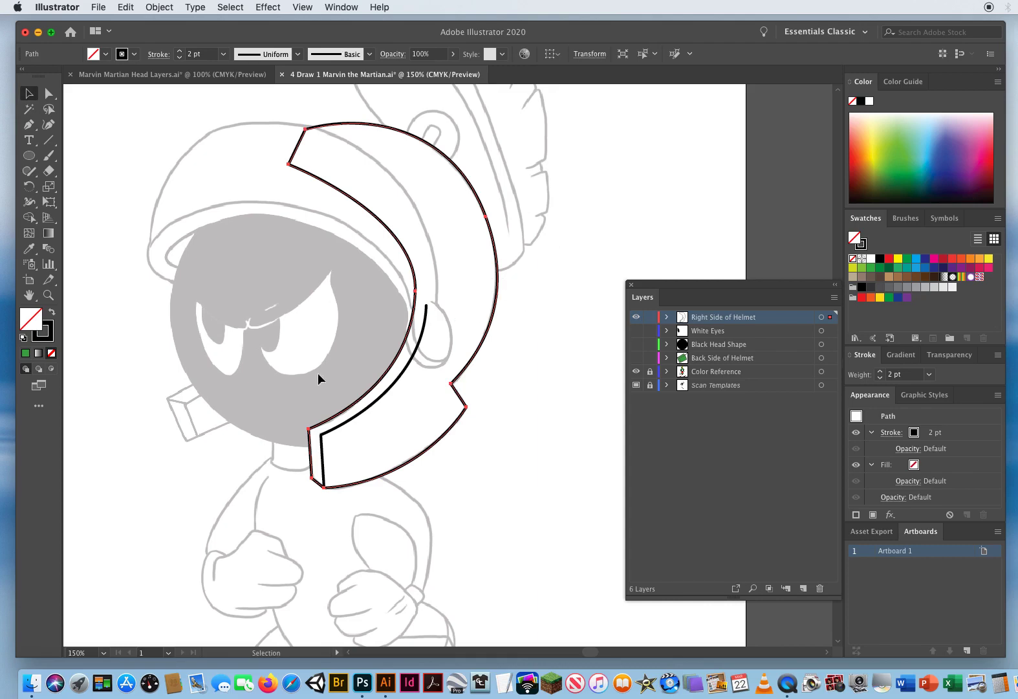
# Fill the right helmet piece with the green sampled from the colour reference.
pyautogui.moveTo(220, 370); pyautogui.dragTo(562, 365)
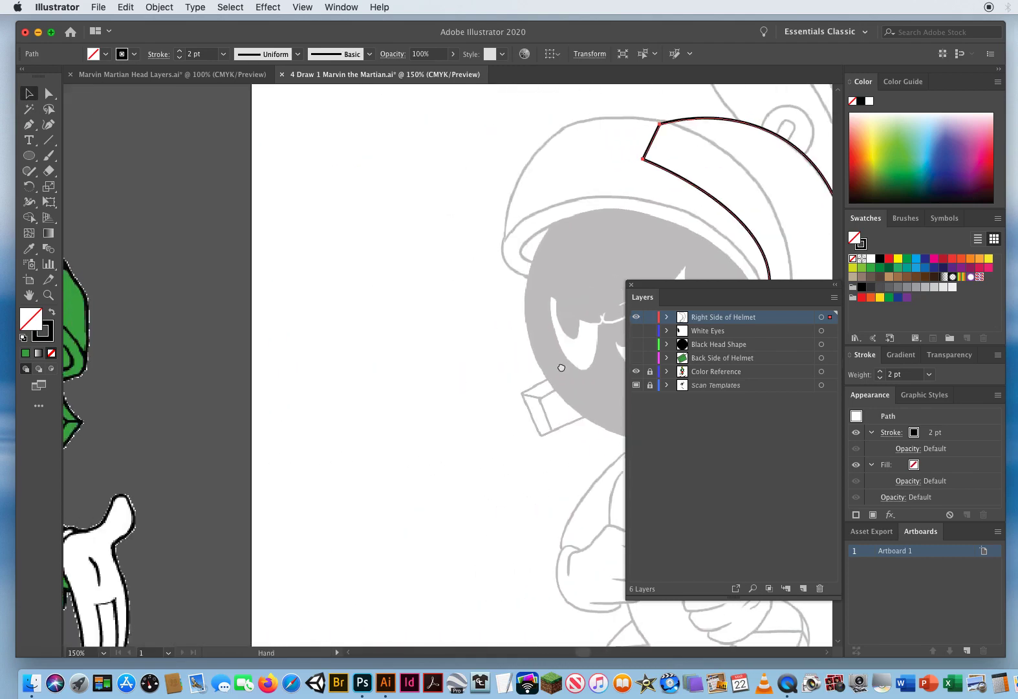
pyautogui.click(25, 251)
pyautogui.moveTo(312, 320); pyautogui.dragTo(488, 268)
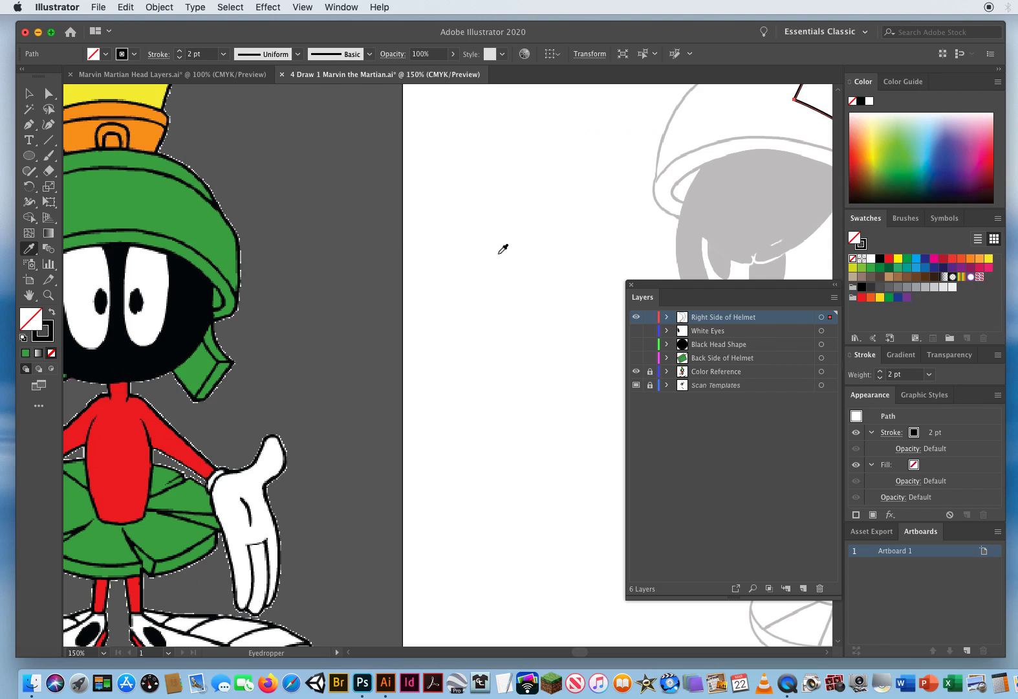
pyautogui.click(138, 200)
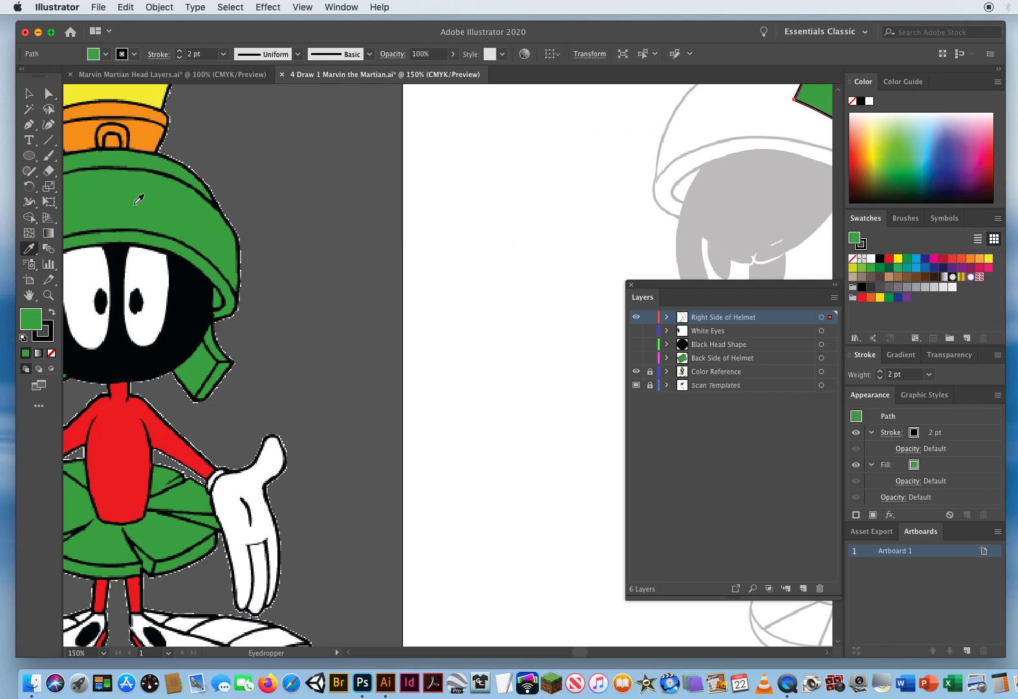
pyautogui.click(28, 94)
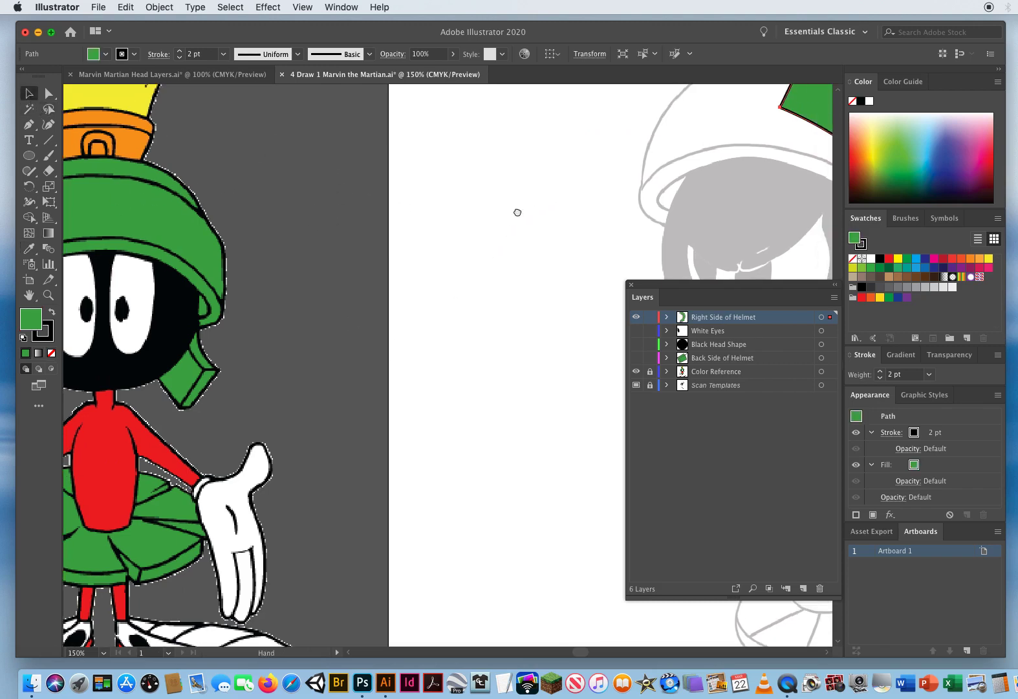
pyautogui.moveTo(518, 212); pyautogui.dragTo(120, 248)
pyautogui.click(266, 433)
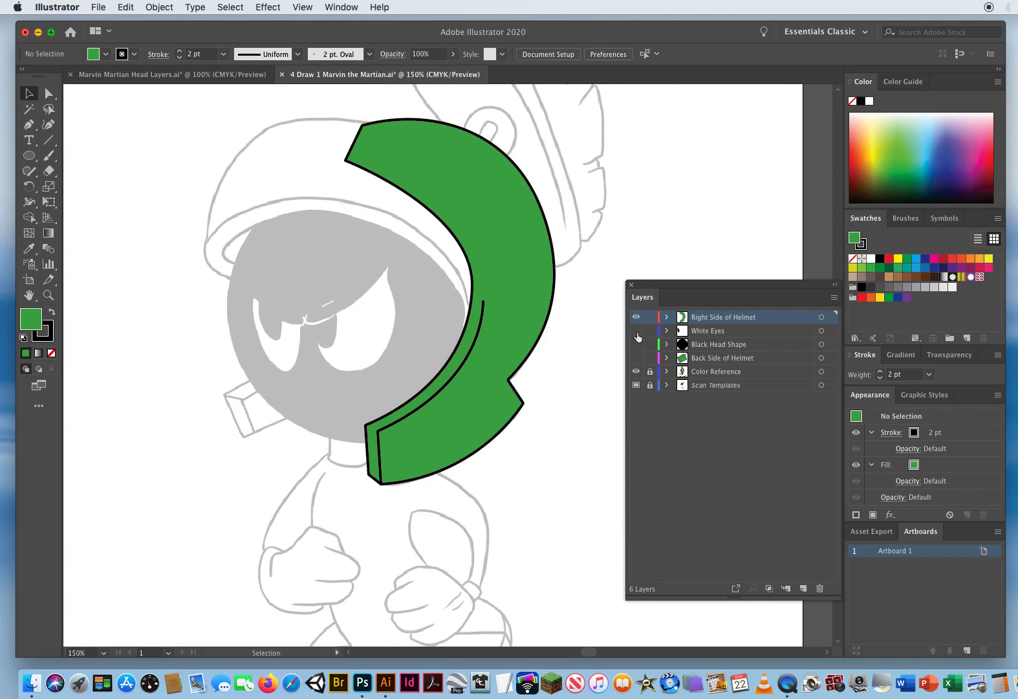
# Briefly show the White Eyes, Black Head Shape and Back Side of Helmet layers, then hide them again.
pyautogui.moveTo(636, 332); pyautogui.dragTo(636, 344)
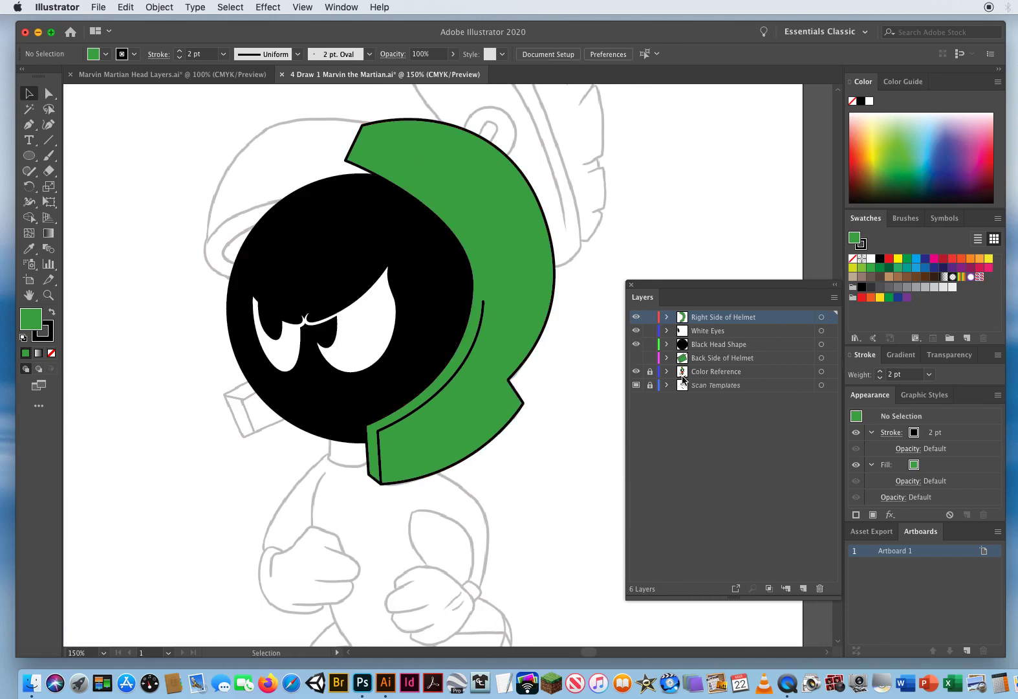
pyautogui.click(636, 358)
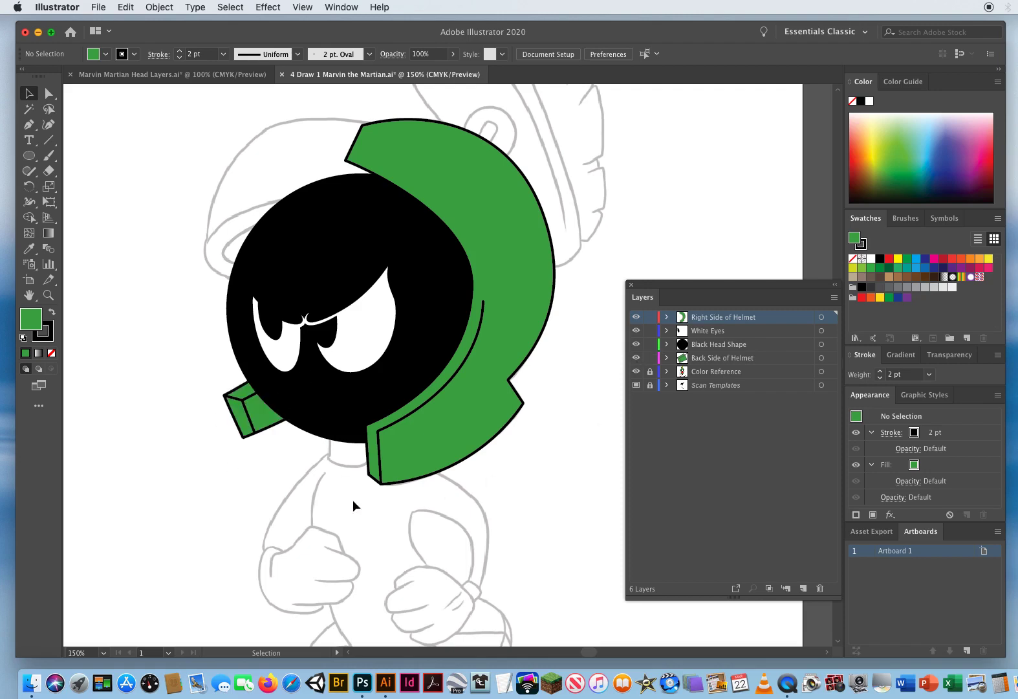
pyautogui.scroll(3, 464, 478)
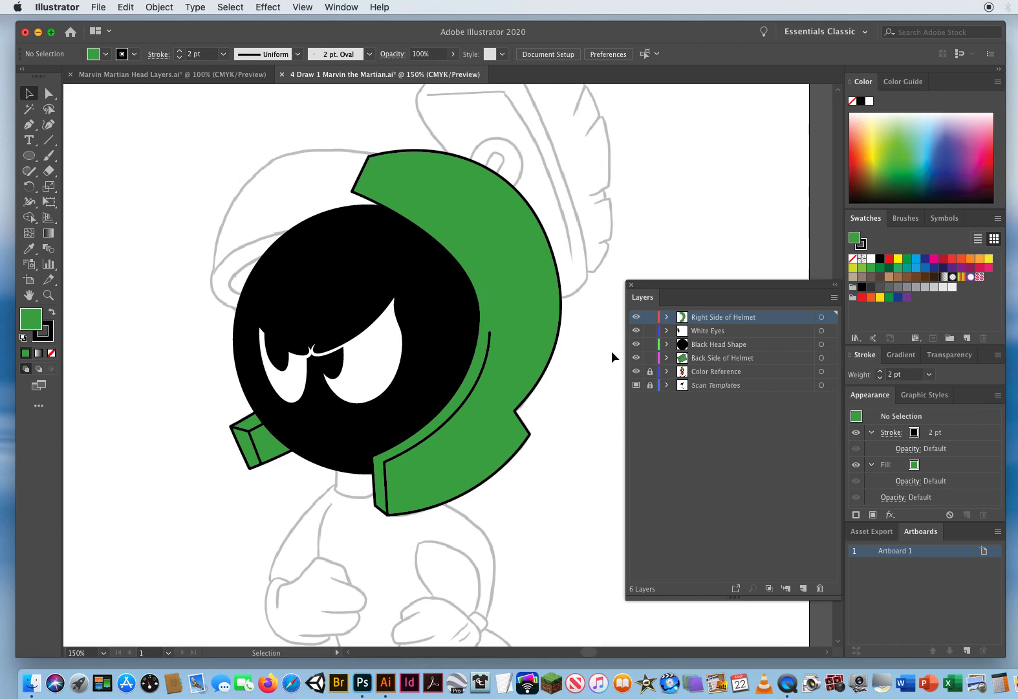
pyautogui.moveTo(636, 357); pyautogui.dragTo(643, 321)
# Hide Right Side of Helmet, add a Light Red layer named 'Visor', and set fill to none.
pyautogui.click(637, 317)
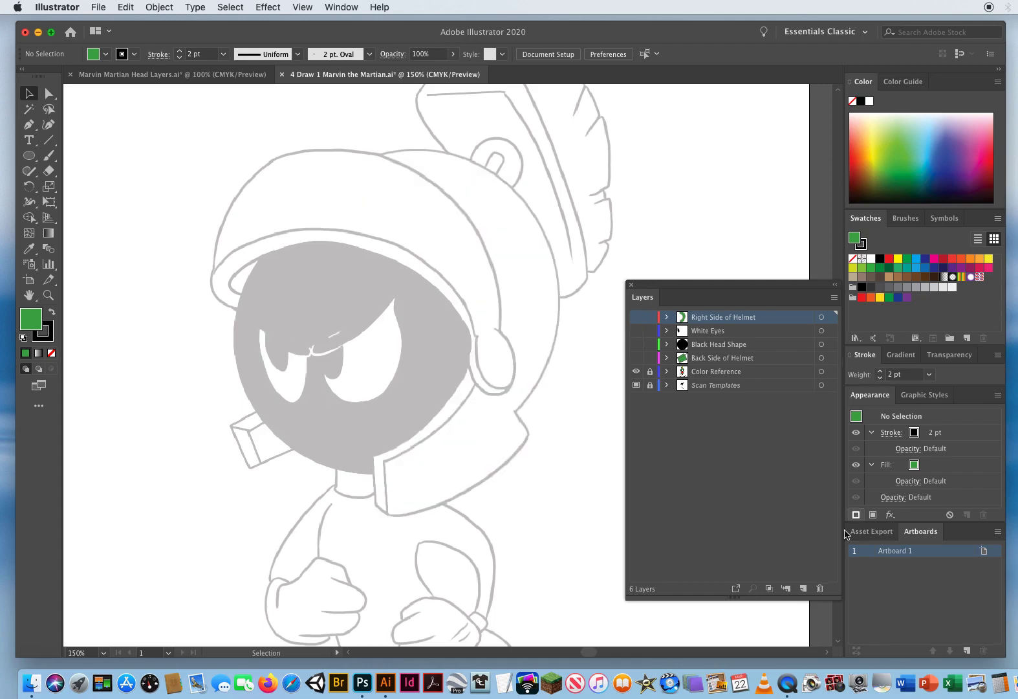
pyautogui.click(804, 588)
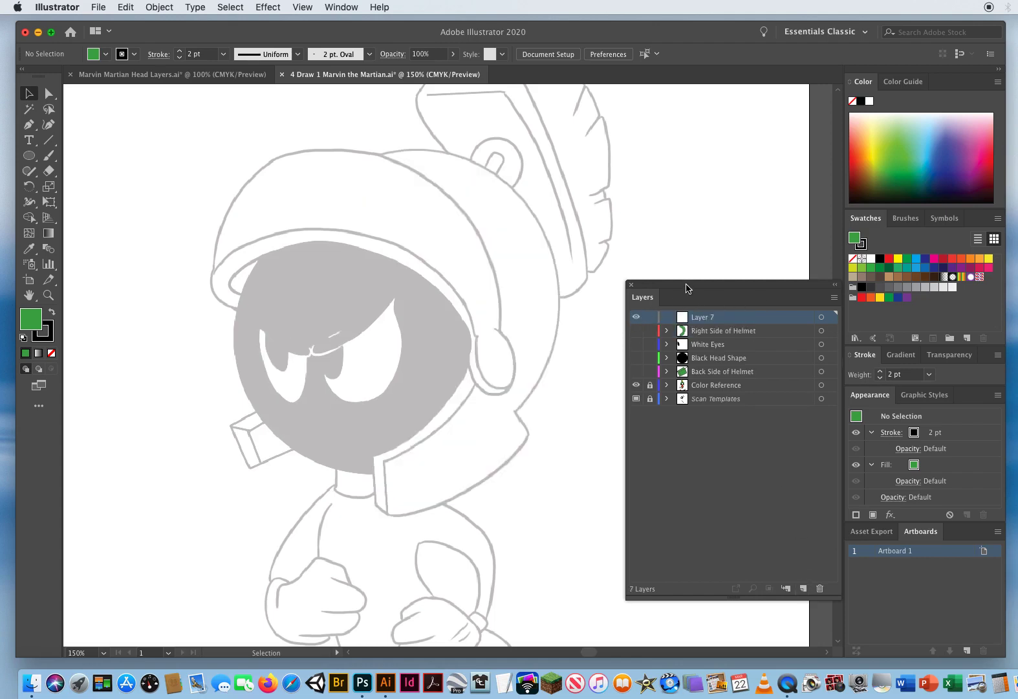
pyautogui.moveTo(695, 290); pyautogui.dragTo(642, 249)
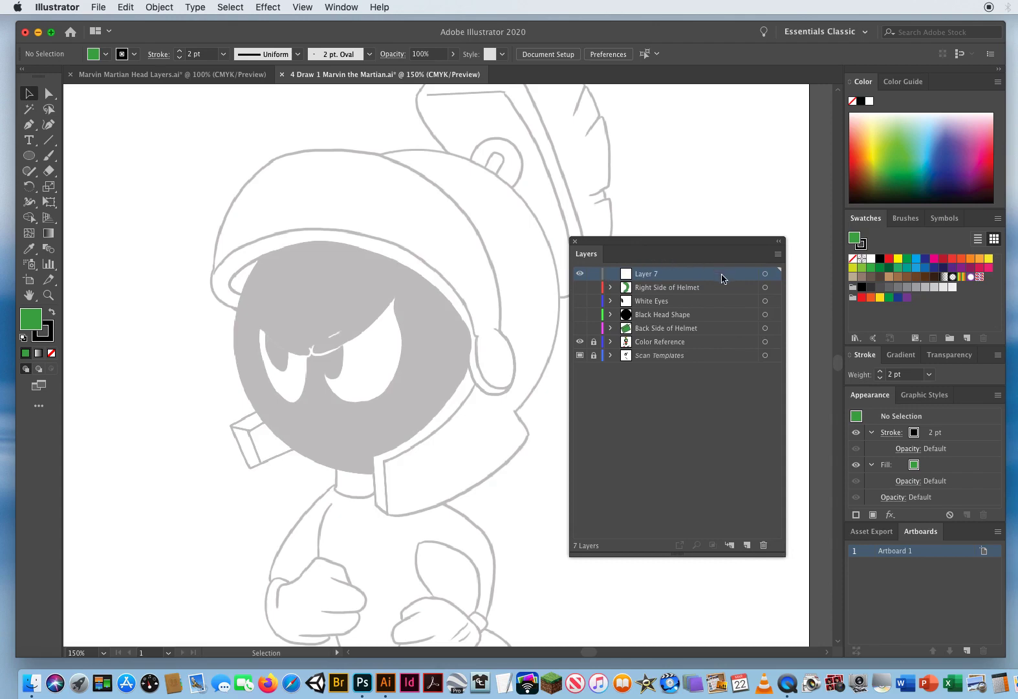
pyautogui.doubleClick(722, 278)
pyautogui.click(601, 282)
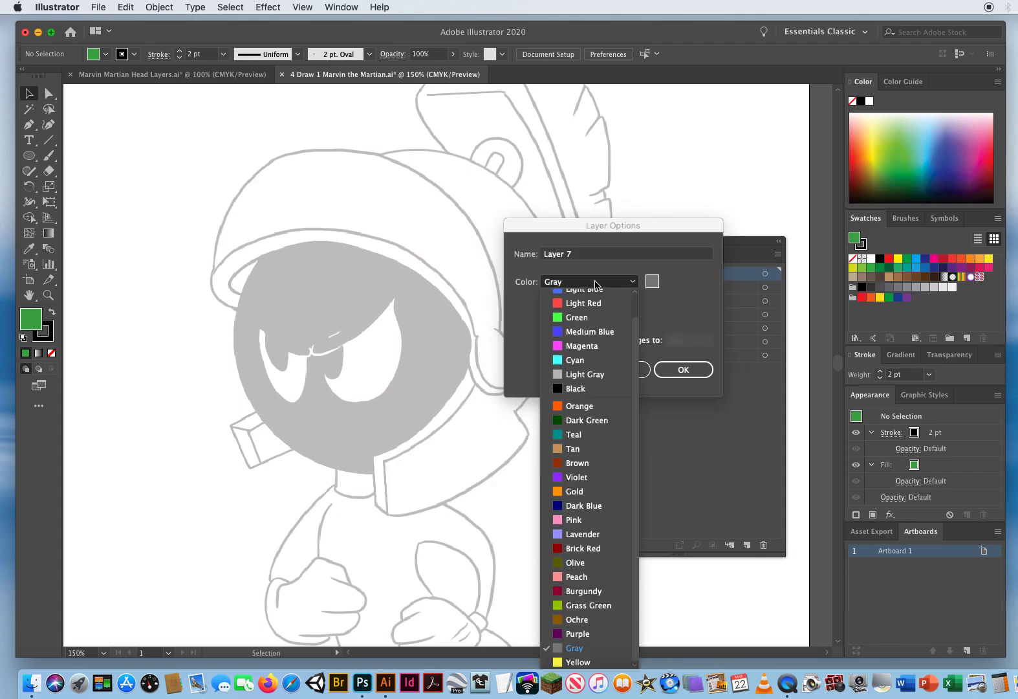
pyautogui.click(585, 304)
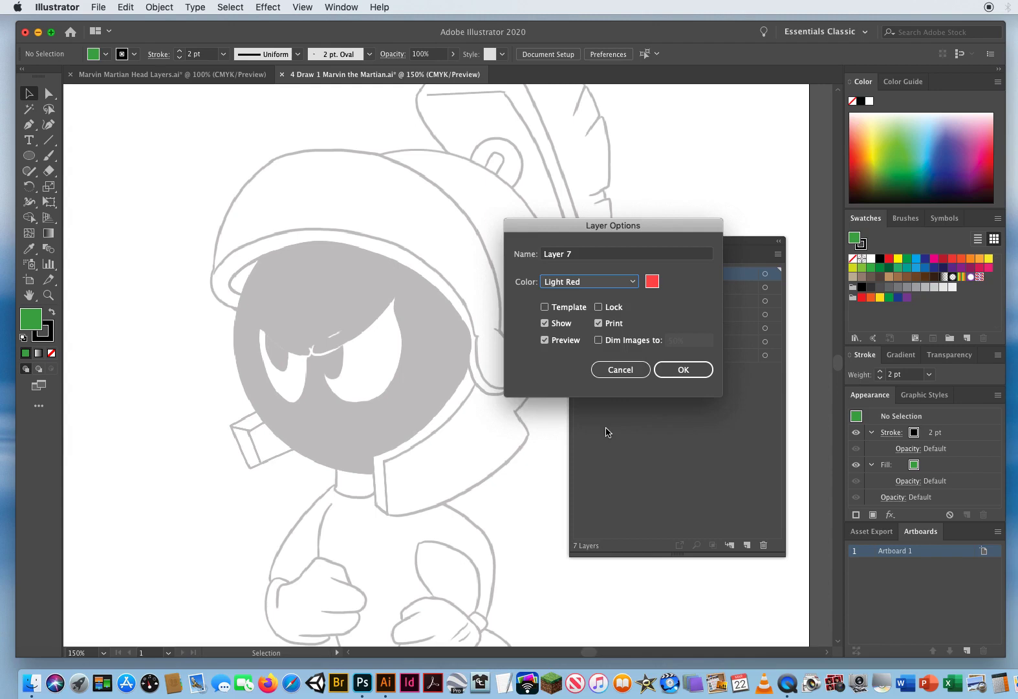
pyautogui.click(590, 257)
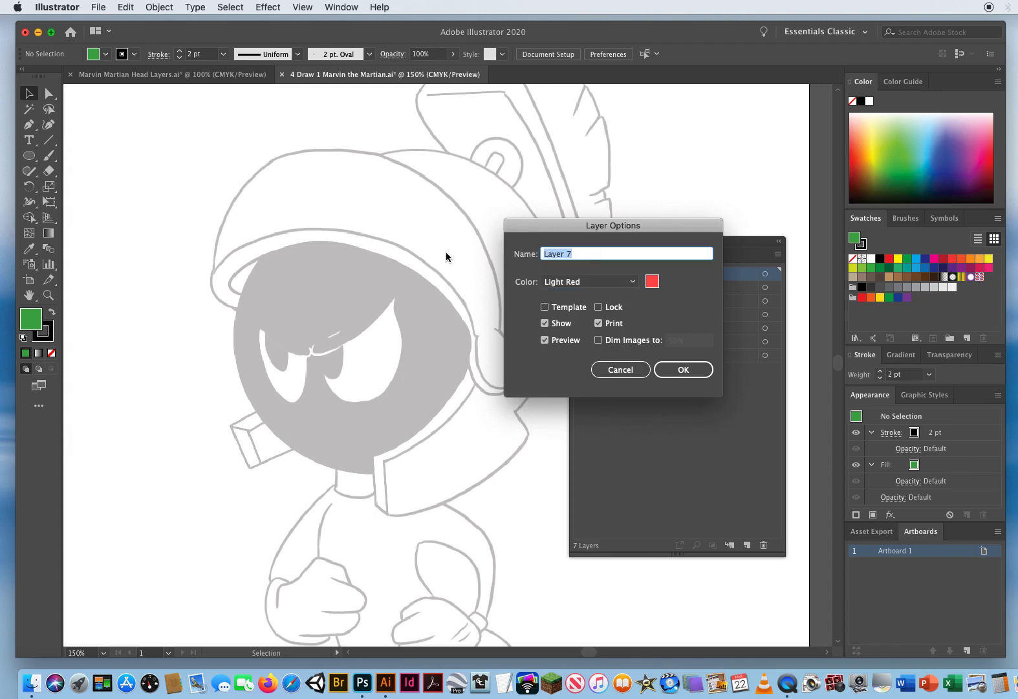
pyautogui.write('Visor')
pyautogui.click(683, 369)
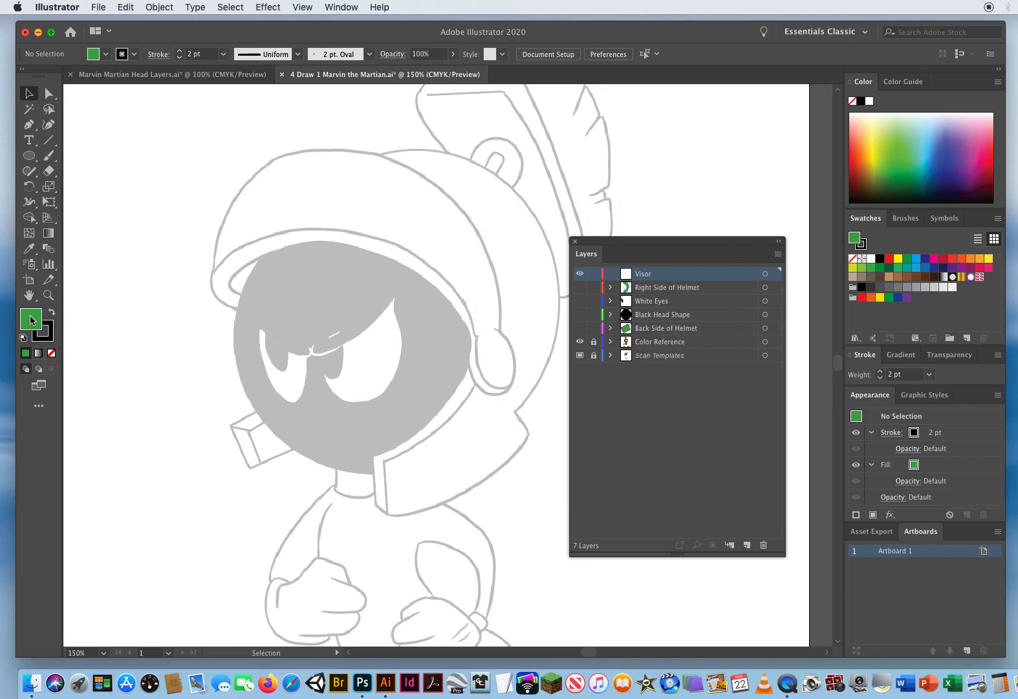
pyautogui.press('/')
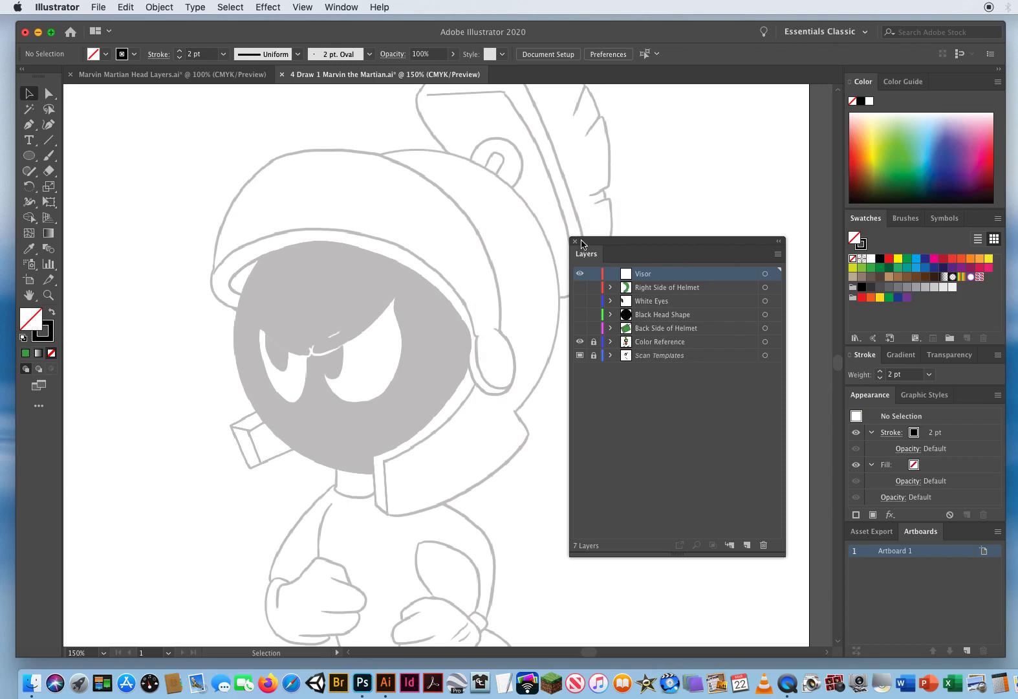
# Start the visor outline with the Pen tool around its right loop and up the inner edge.
pyautogui.moveTo(582, 244); pyautogui.dragTo(607, 238)
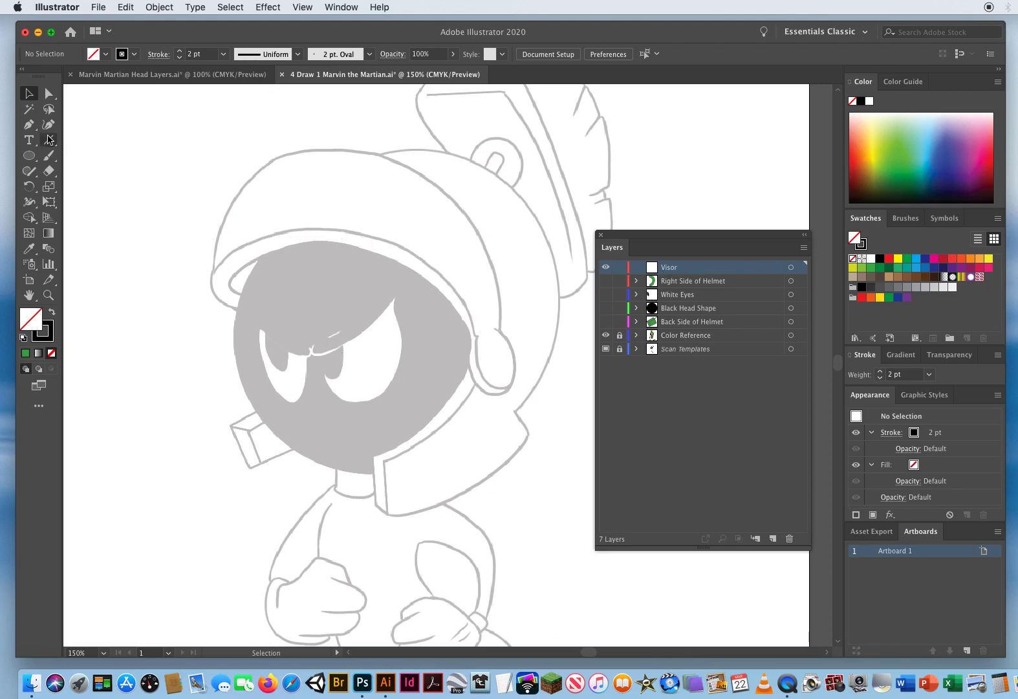
pyautogui.click(29, 125)
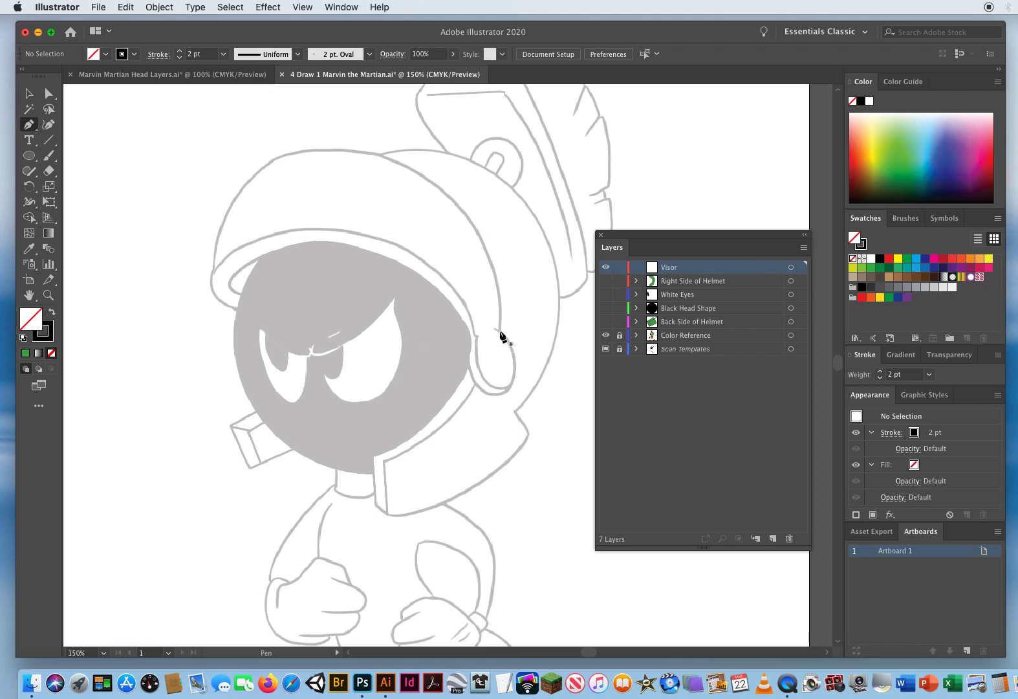
pyautogui.moveTo(503, 332); pyautogui.dragTo(508, 335)
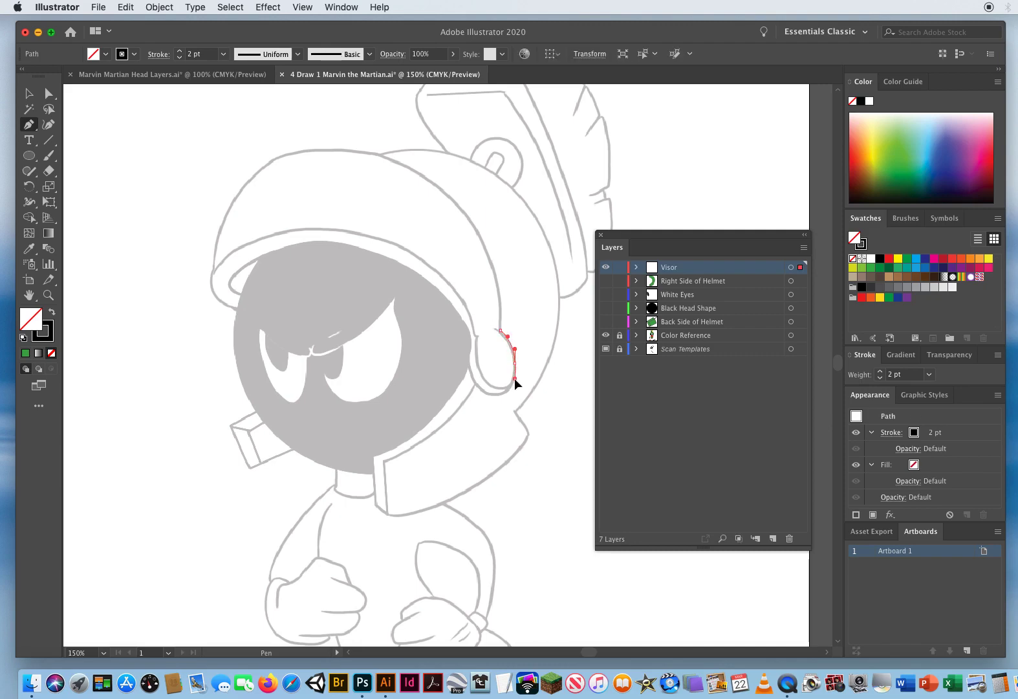
pyautogui.click(515, 376)
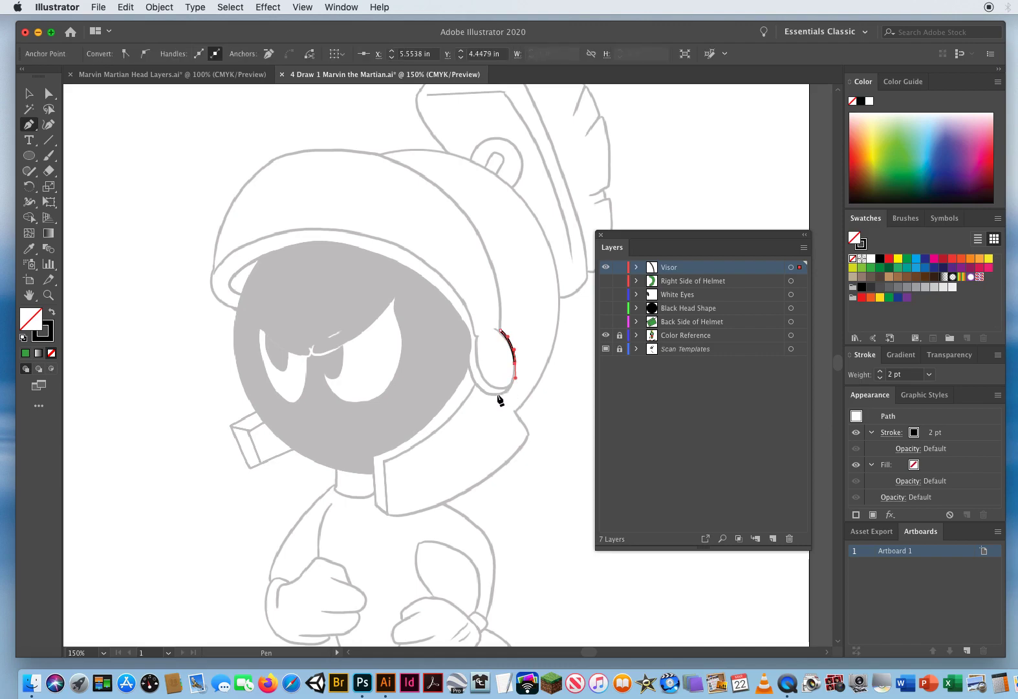
pyautogui.moveTo(497, 395); pyautogui.dragTo(479, 395)
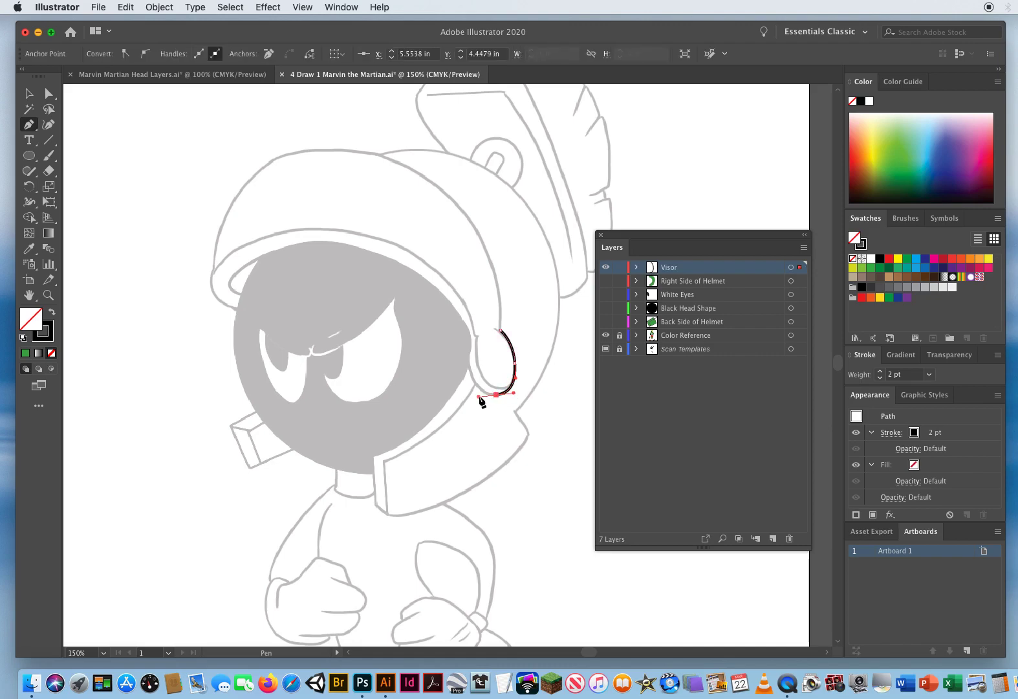
pyautogui.click(471, 340)
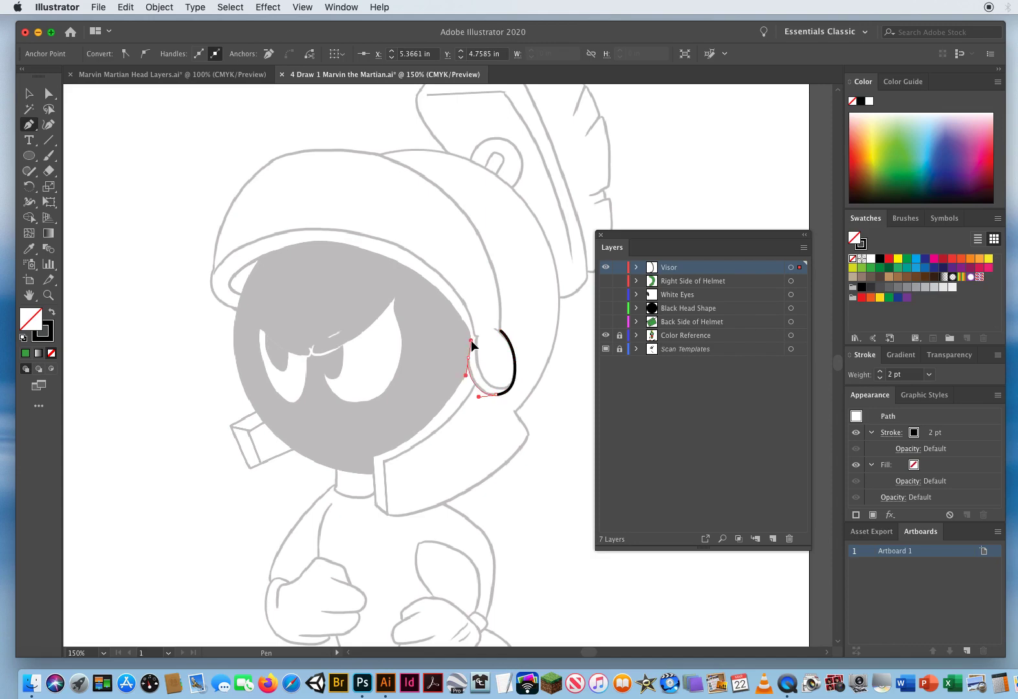
pyautogui.click(454, 305)
pyautogui.click(446, 296)
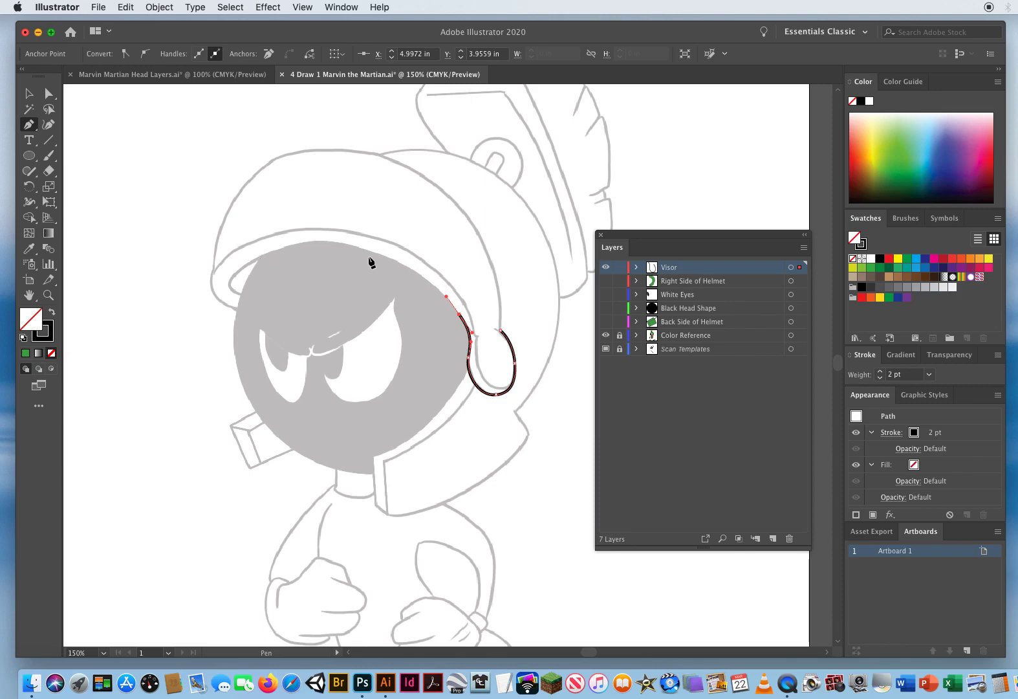
# Continue the visor outline to its lower-left corner and back up the left edge.
pyautogui.moveTo(380, 253); pyautogui.dragTo(343, 241)
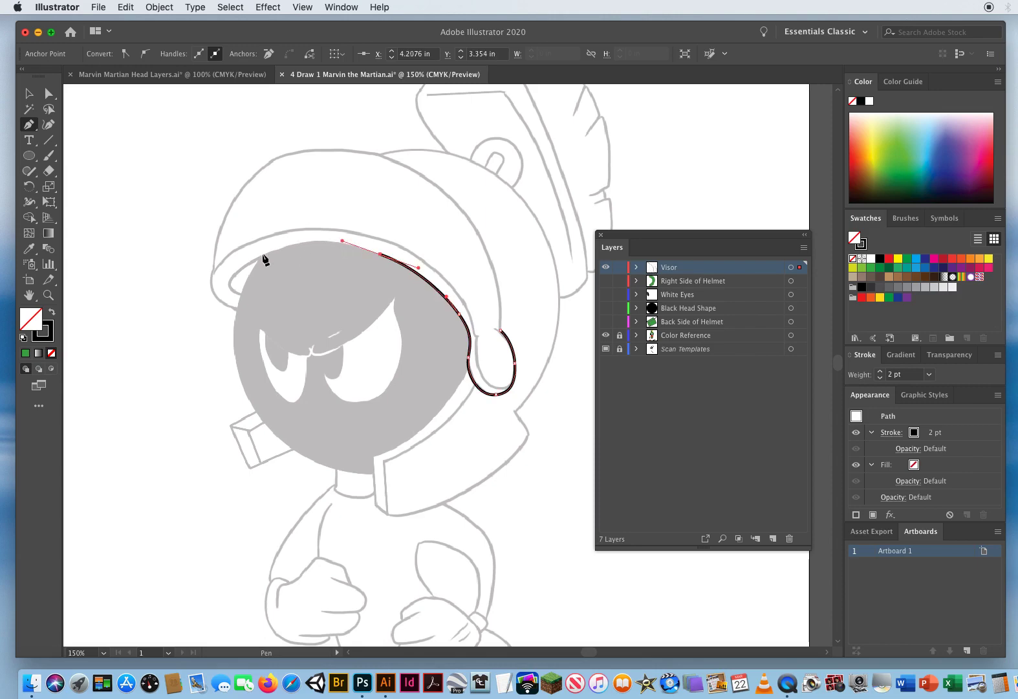
pyautogui.moveTo(260, 257); pyautogui.dragTo(207, 280)
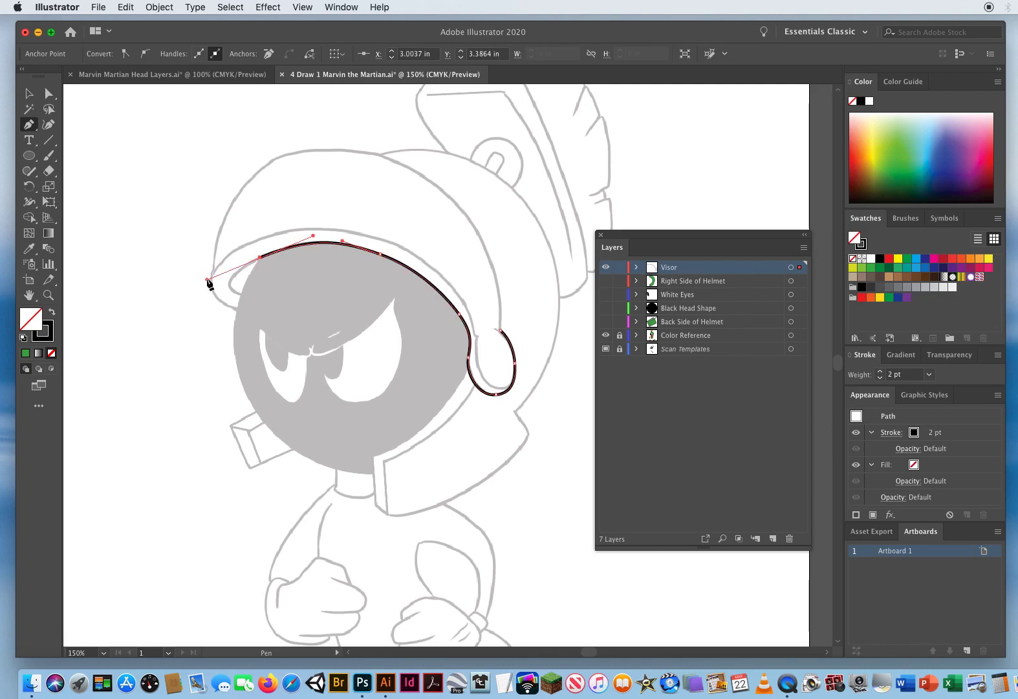
pyautogui.click(261, 257)
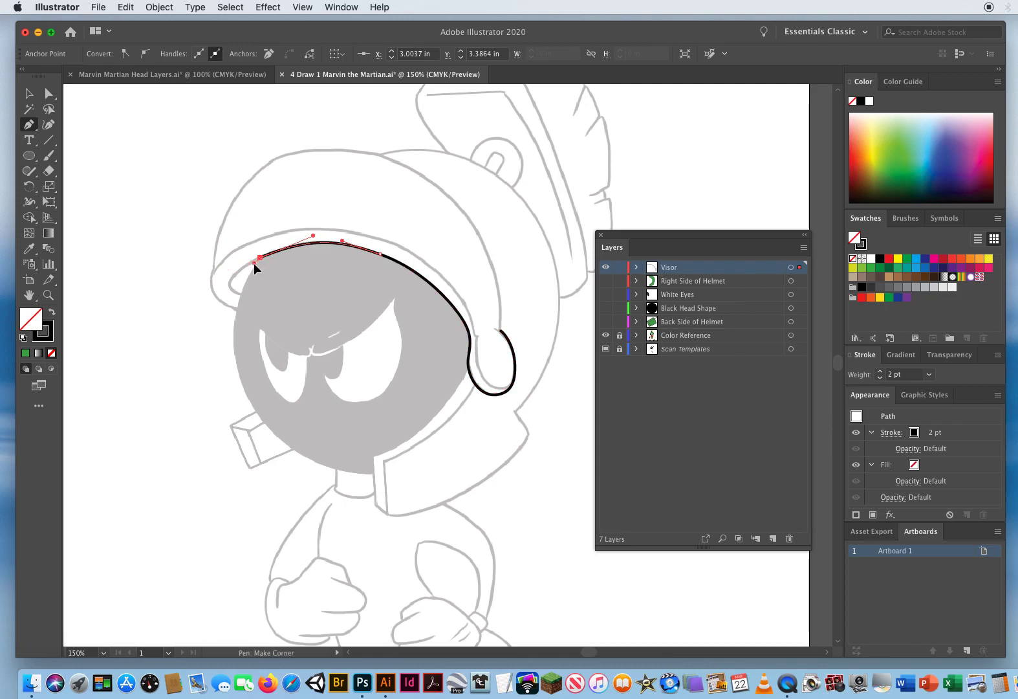
pyautogui.click(251, 268)
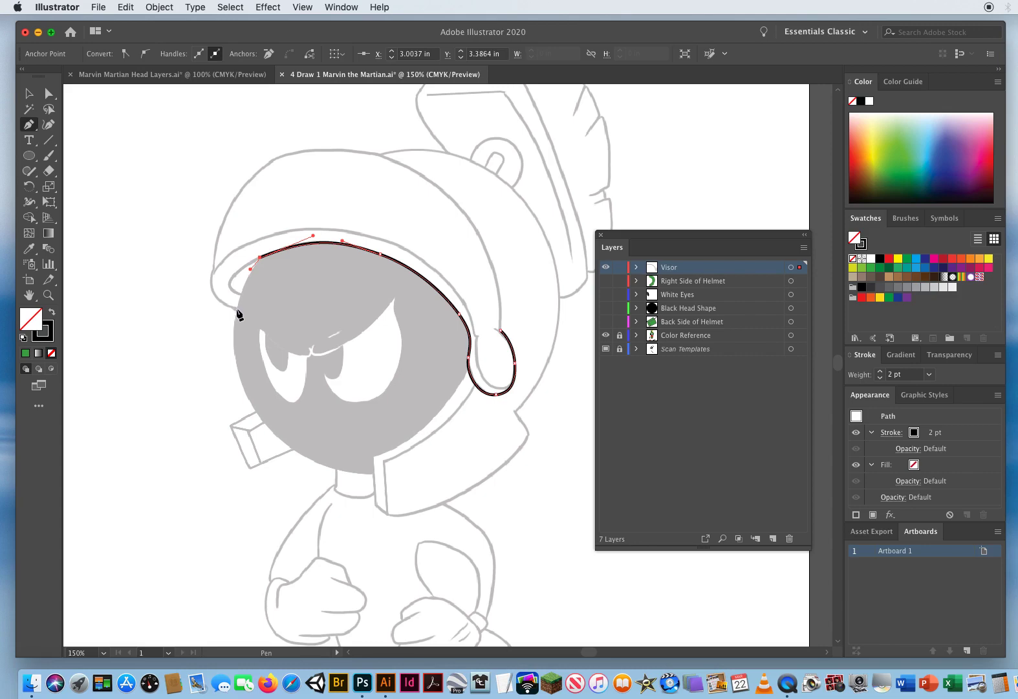
pyautogui.click(237, 309)
pyautogui.keyDown('super'); pyautogui.click(234, 325); pyautogui.keyUp('super')
pyautogui.moveTo(237, 310); pyautogui.dragTo(216, 237)
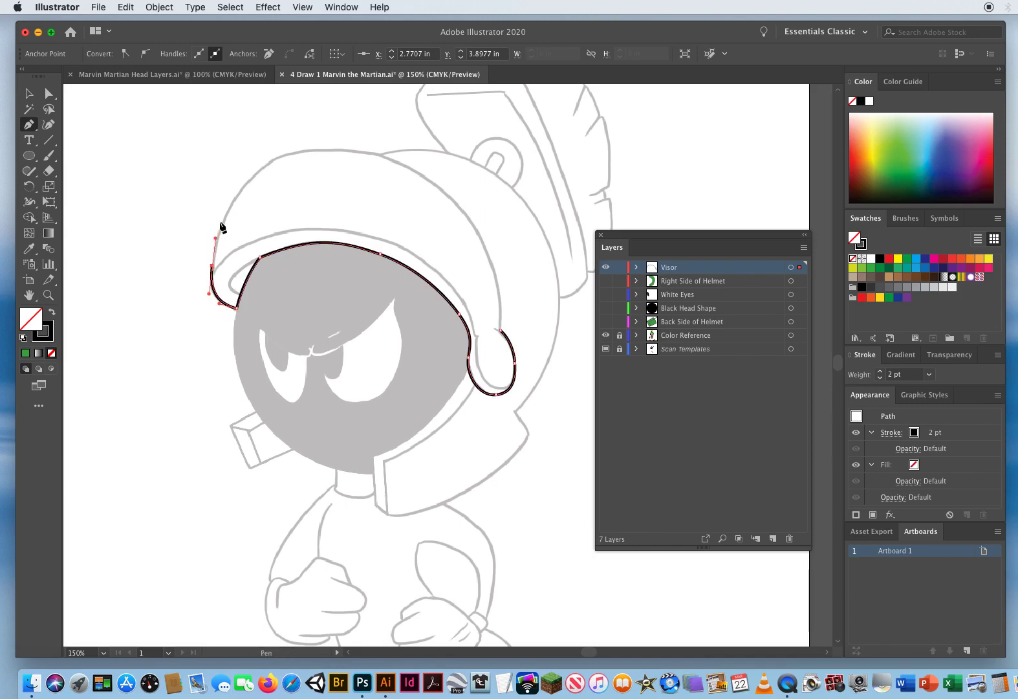
# Curve the outline over the helmet's top left and top right, closing it at the start.
pyautogui.moveTo(273, 159); pyautogui.dragTo(316, 128)
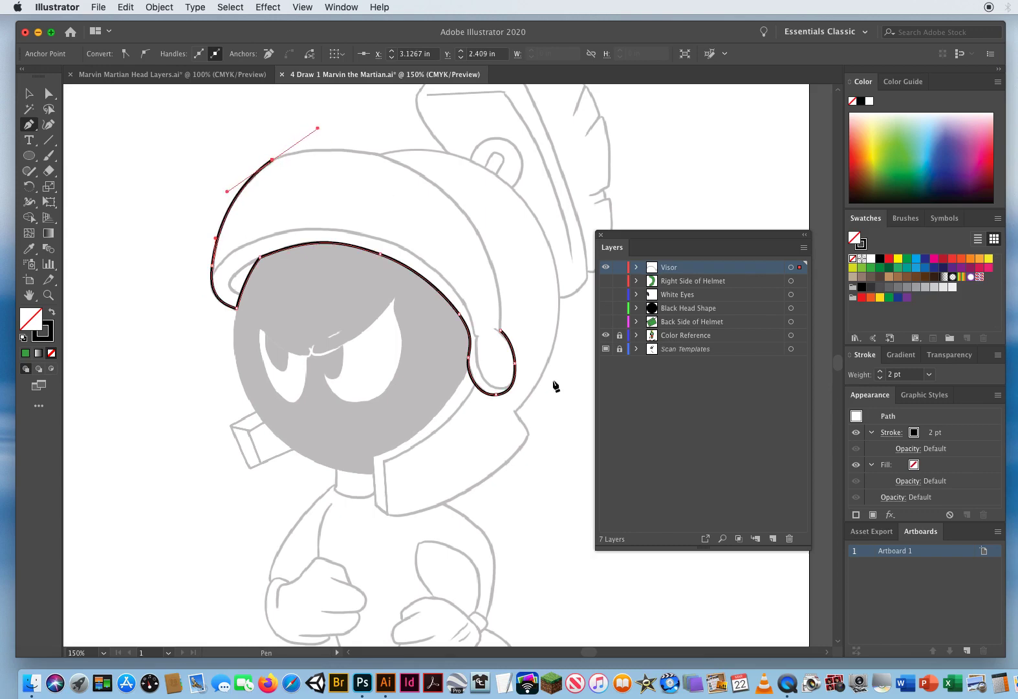
pyautogui.click(272, 160)
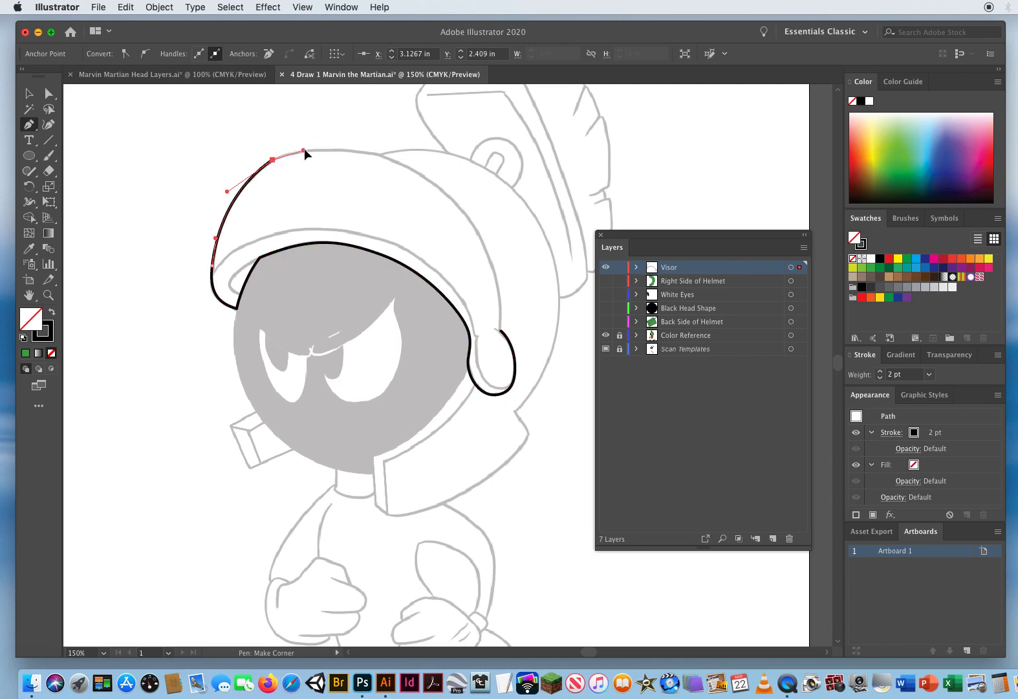
pyautogui.moveTo(328, 143); pyautogui.dragTo(332, 141)
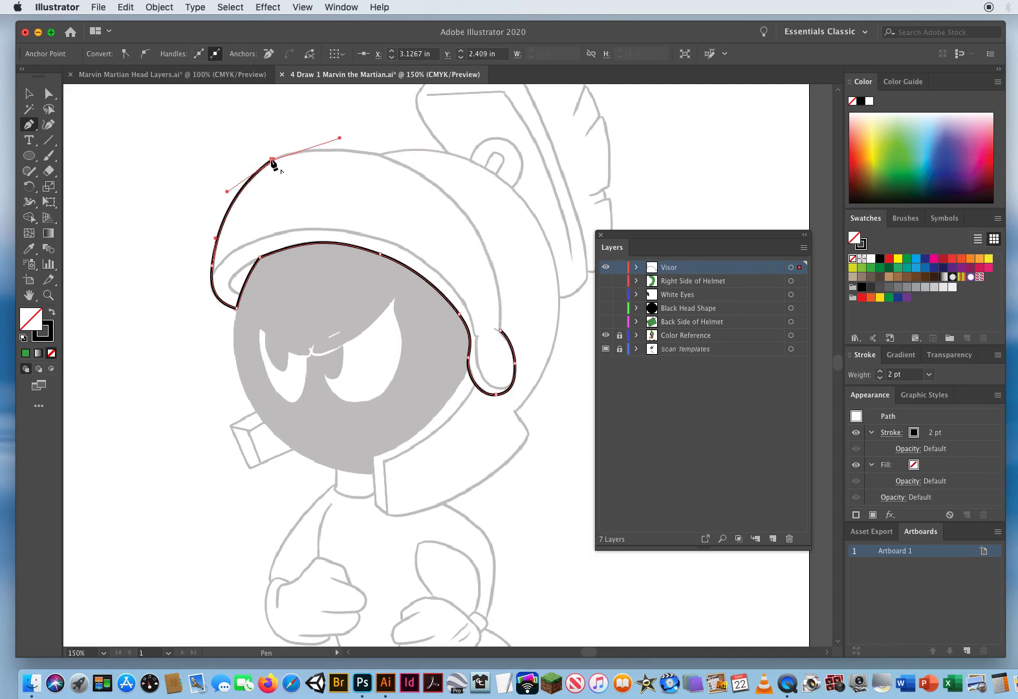
pyautogui.moveTo(272, 160); pyautogui.dragTo(333, 138)
pyautogui.moveTo(445, 193); pyautogui.dragTo(495, 238)
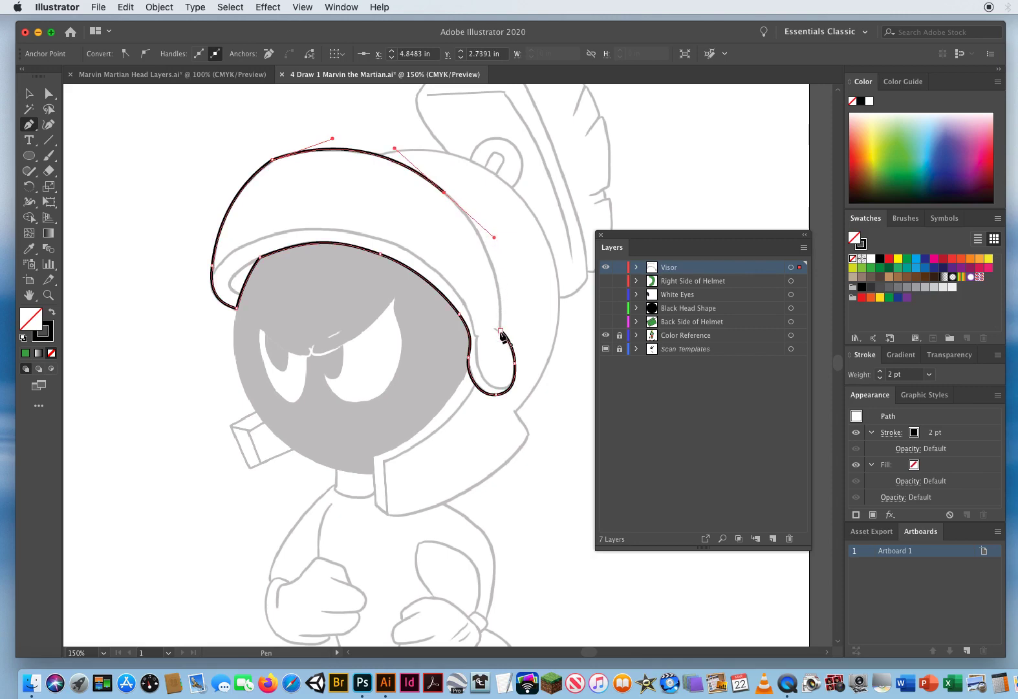
pyautogui.moveTo(502, 330); pyautogui.dragTo(503, 377)
pyautogui.press('super+shift+a')
# Recheck the reference layers and add curved anchors at the visor's lower left and upper-left inner edge.
pyautogui.moveTo(605, 349); pyautogui.dragTo(602, 333)
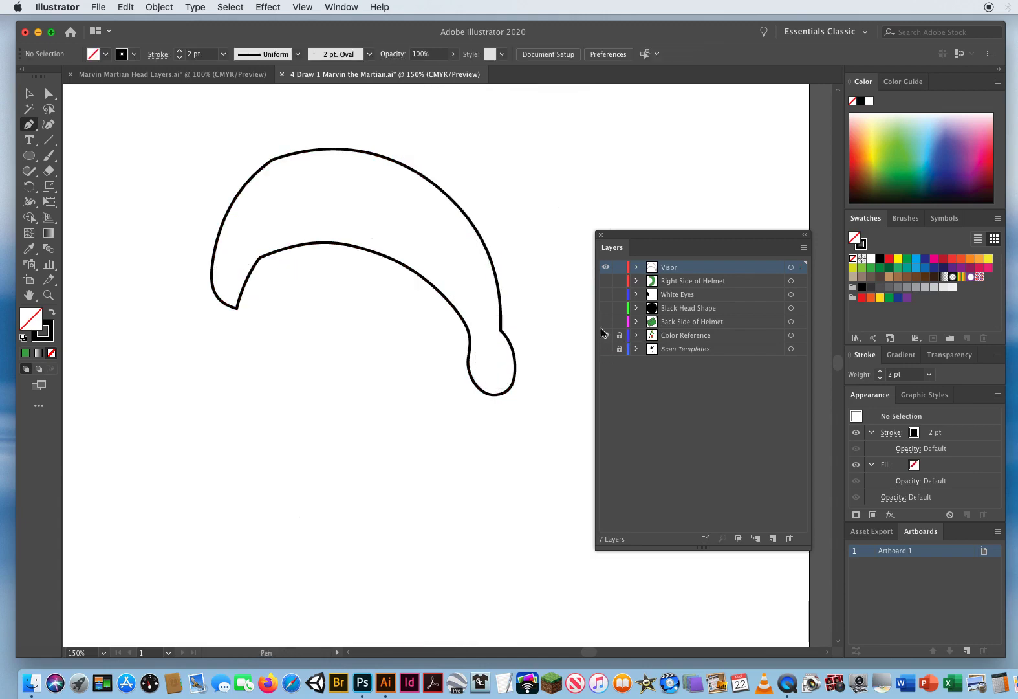
pyautogui.click(603, 333)
pyautogui.click(605, 349)
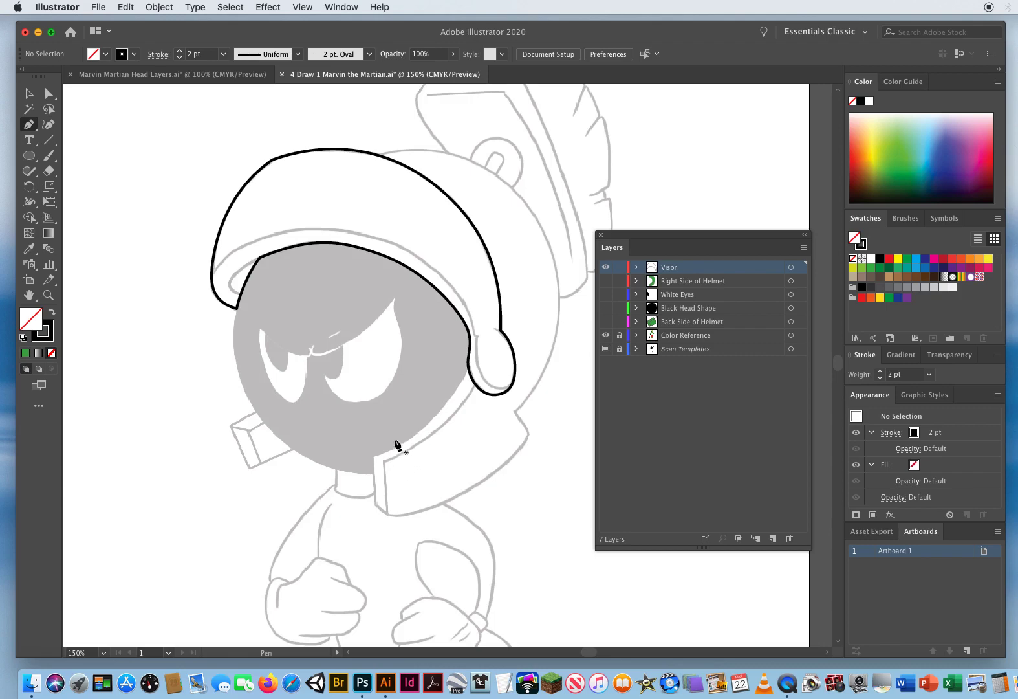
pyautogui.press('super')
pyautogui.moveTo(241, 295); pyautogui.dragTo(255, 299)
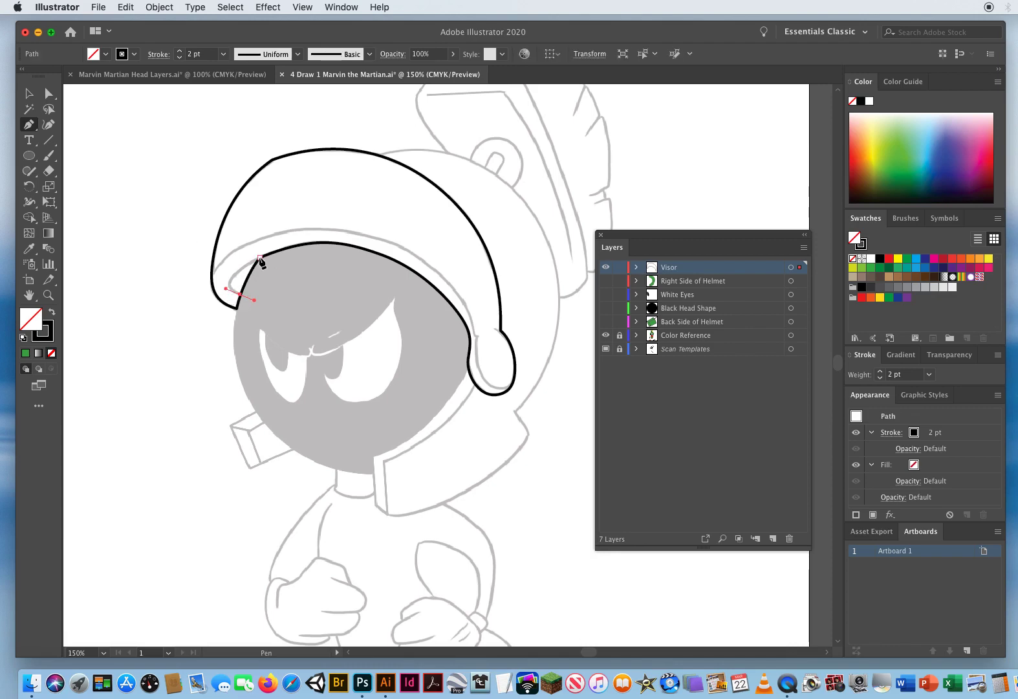
pyautogui.moveTo(259, 257); pyautogui.dragTo(297, 240)
pyautogui.press('super')
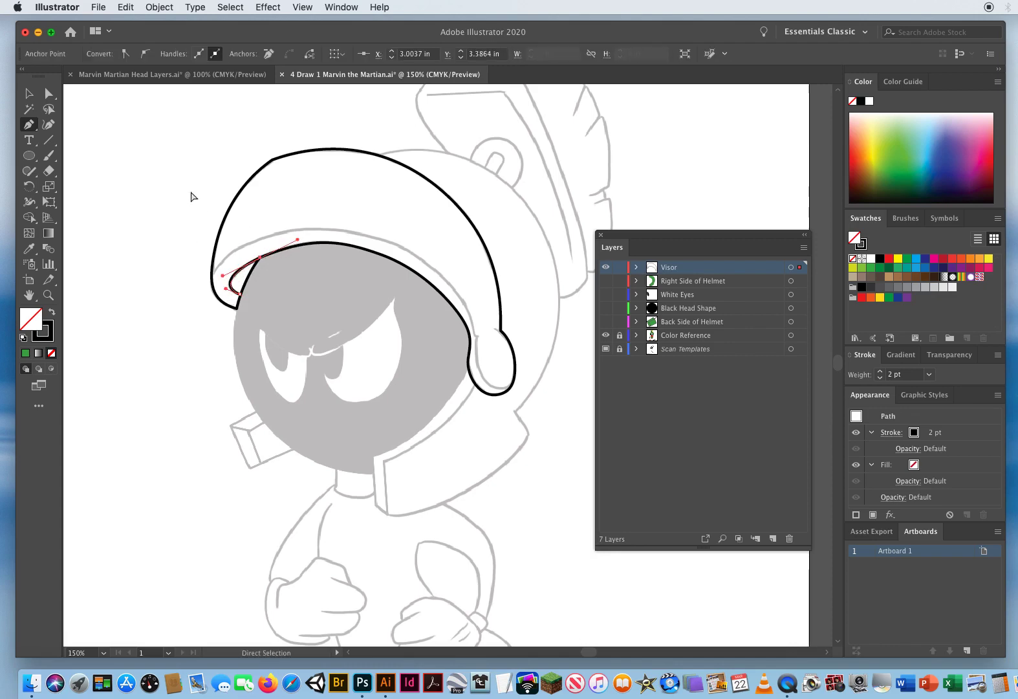
pyautogui.keyDown('super'); pyautogui.click(167, 217); pyautogui.keyUp('super')
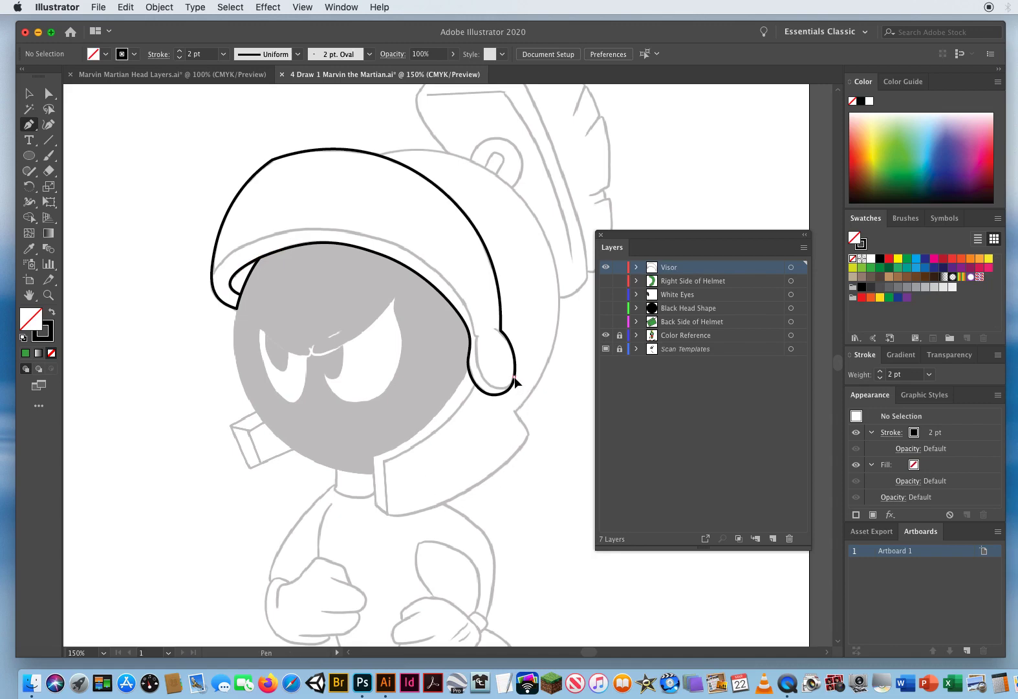
# Resume the path at the right loop, round the lower tip, and curve it along the inner edge to the left end.
pyautogui.moveTo(514, 377); pyautogui.dragTo(508, 389)
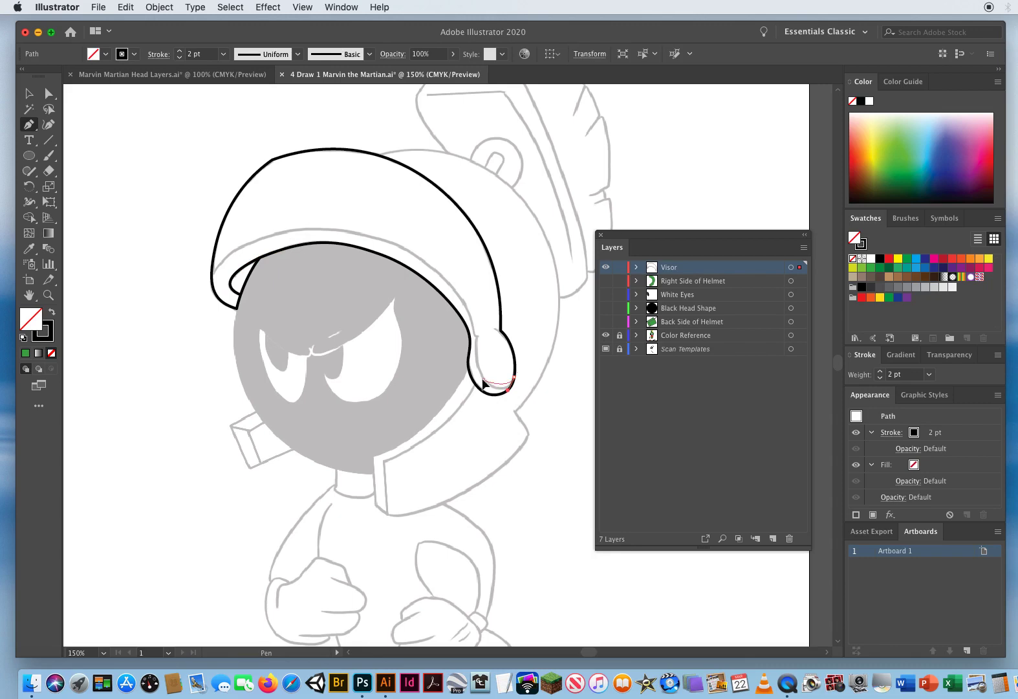
pyautogui.moveTo(476, 368); pyautogui.dragTo(484, 323)
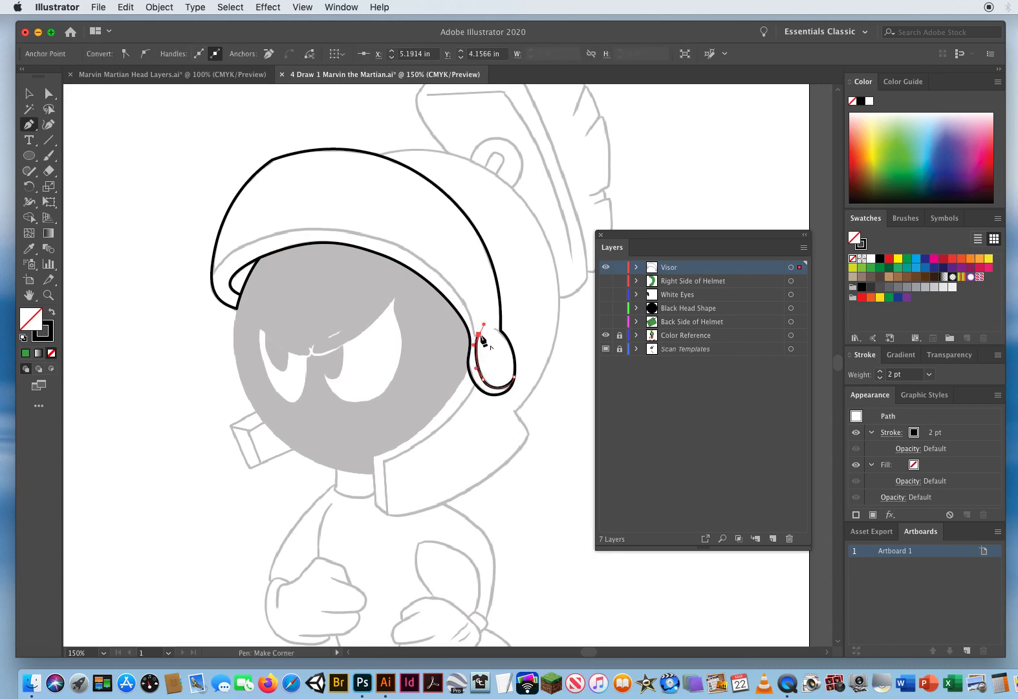
pyautogui.click(479, 334)
pyautogui.click(469, 310)
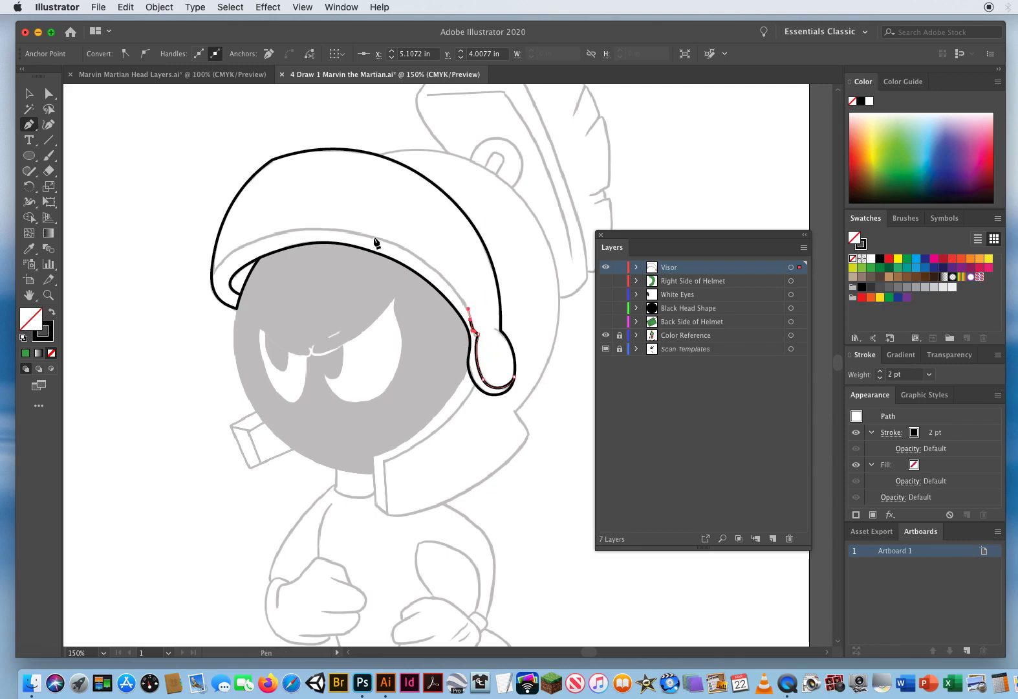
pyautogui.moveTo(373, 236); pyautogui.dragTo(301, 217)
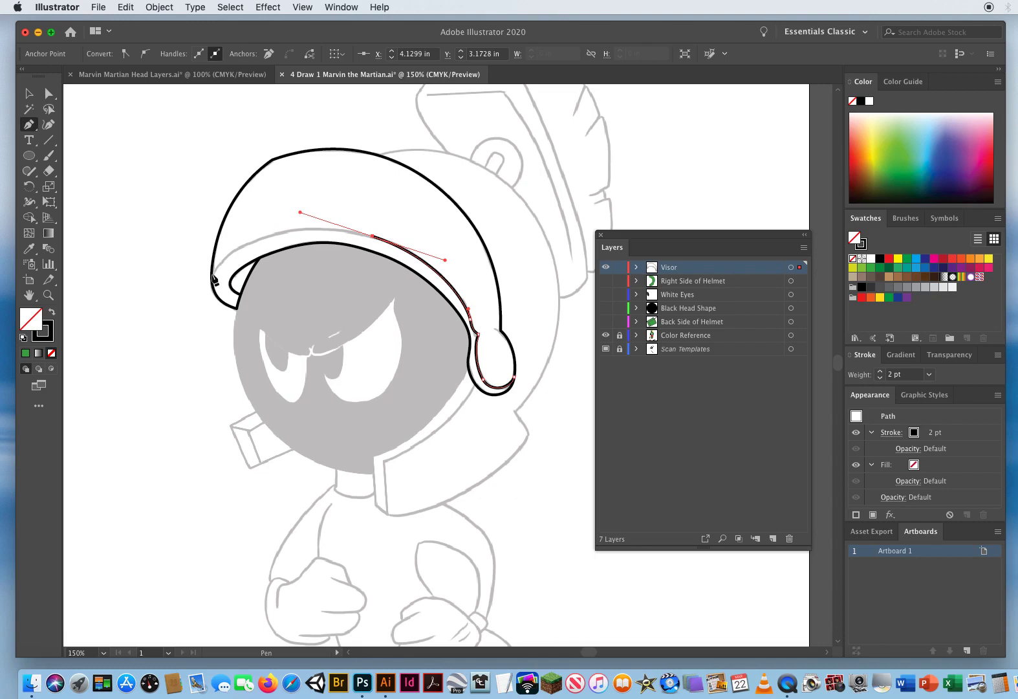
pyautogui.moveTo(212, 279); pyautogui.dragTo(203, 310)
pyautogui.press('super')
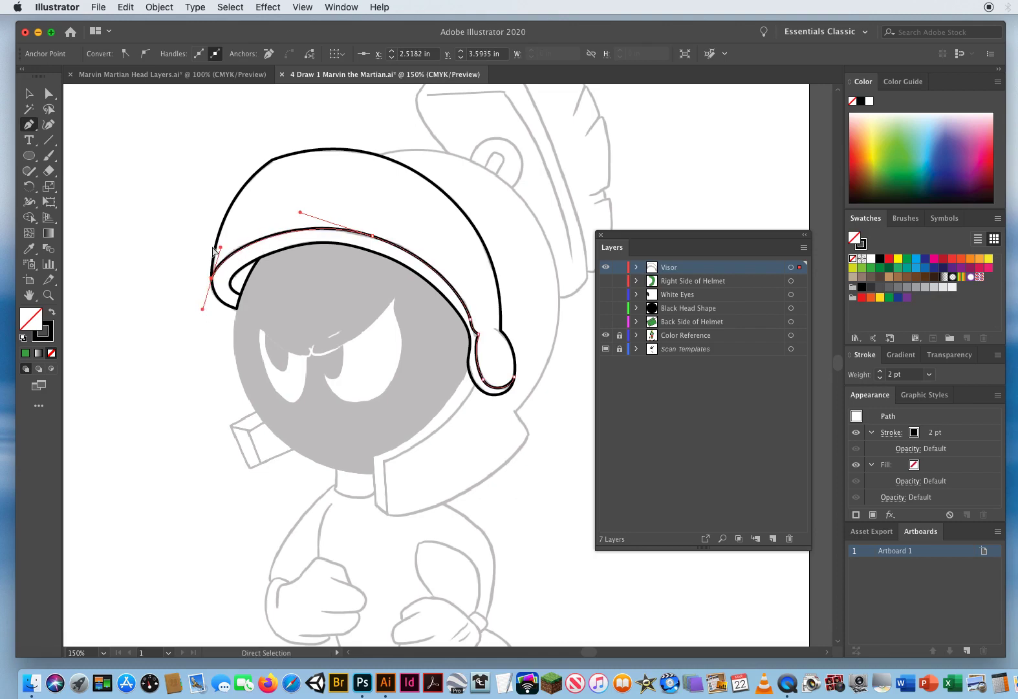
pyautogui.keyDown('super'); pyautogui.click(226, 228); pyautogui.keyUp('super')
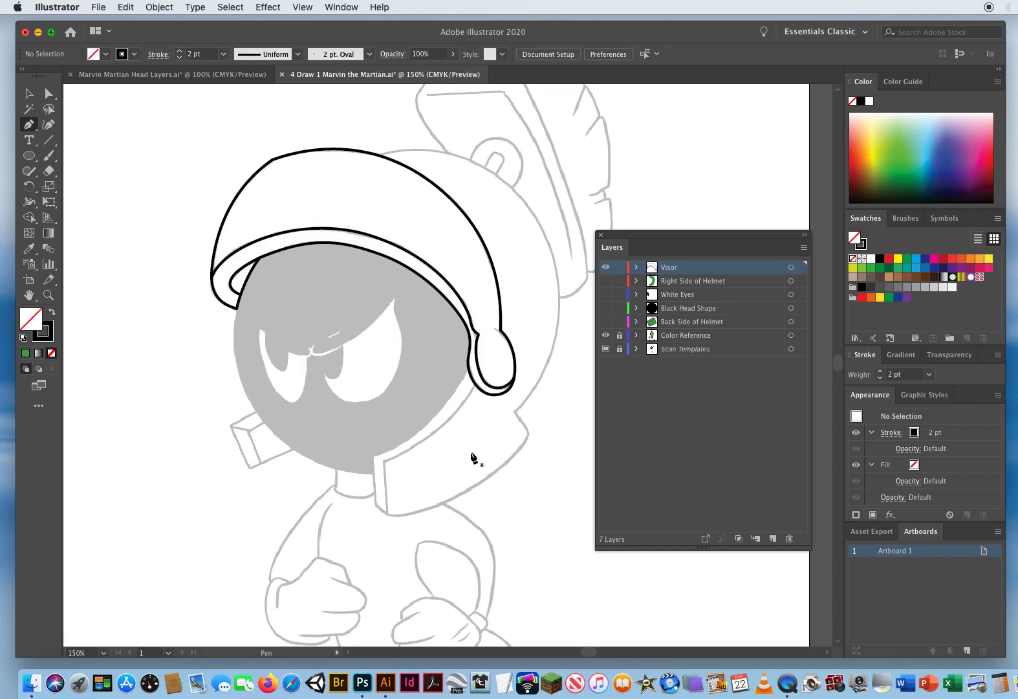
# Zoom in on the visor's side tip and extend the path's open end so it hooks inward.
pyautogui.press('z')
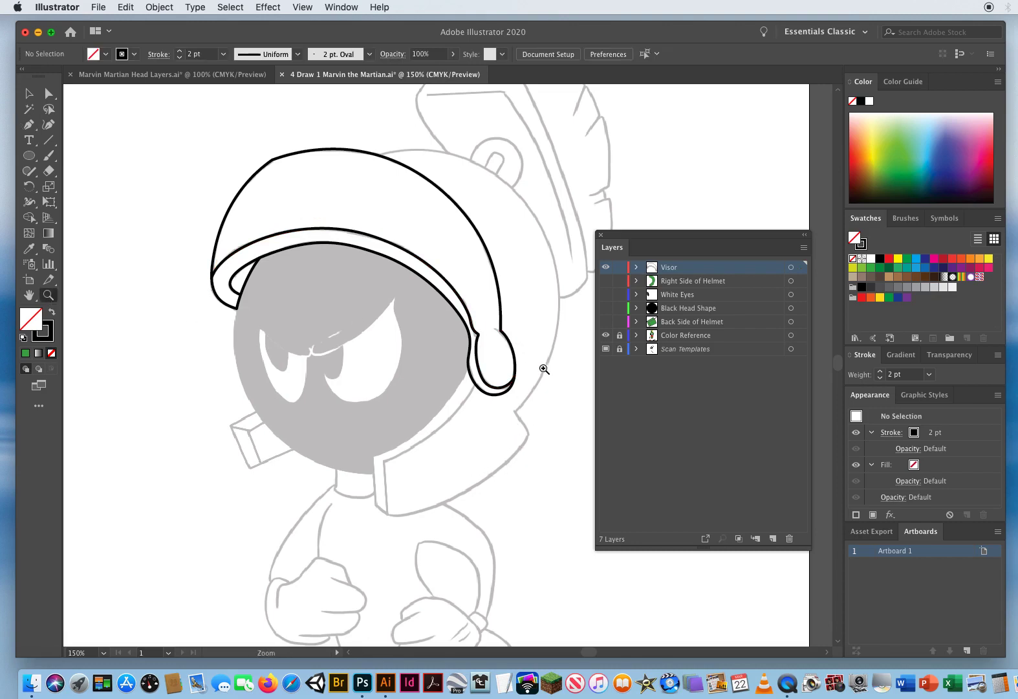
pyautogui.click(486, 330)
pyautogui.click(457, 357)
pyautogui.click(473, 296)
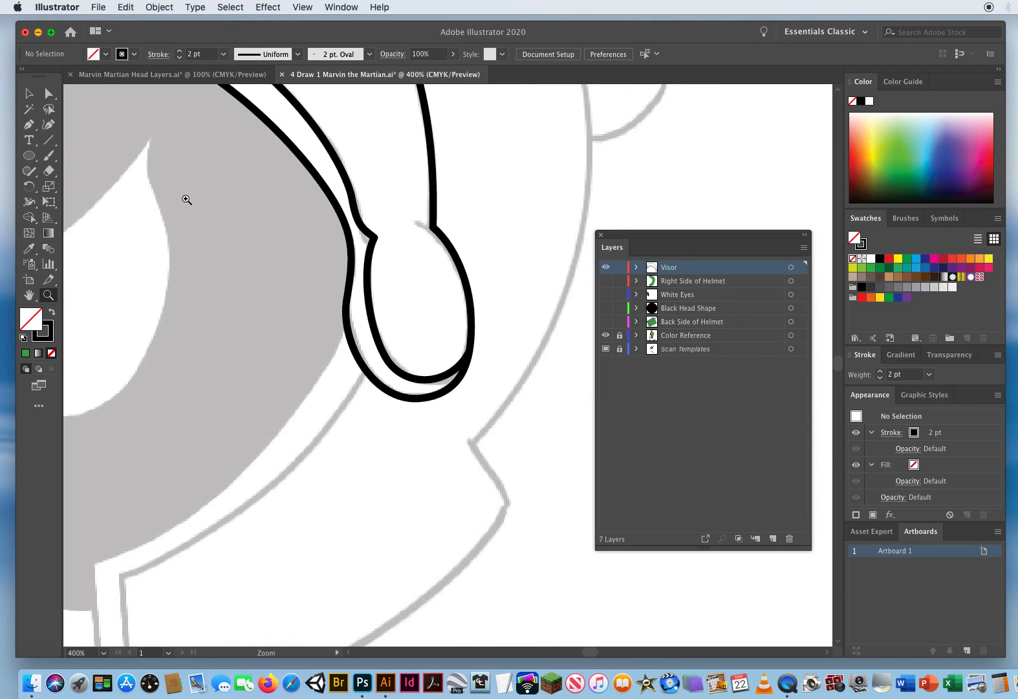
pyautogui.click(29, 124)
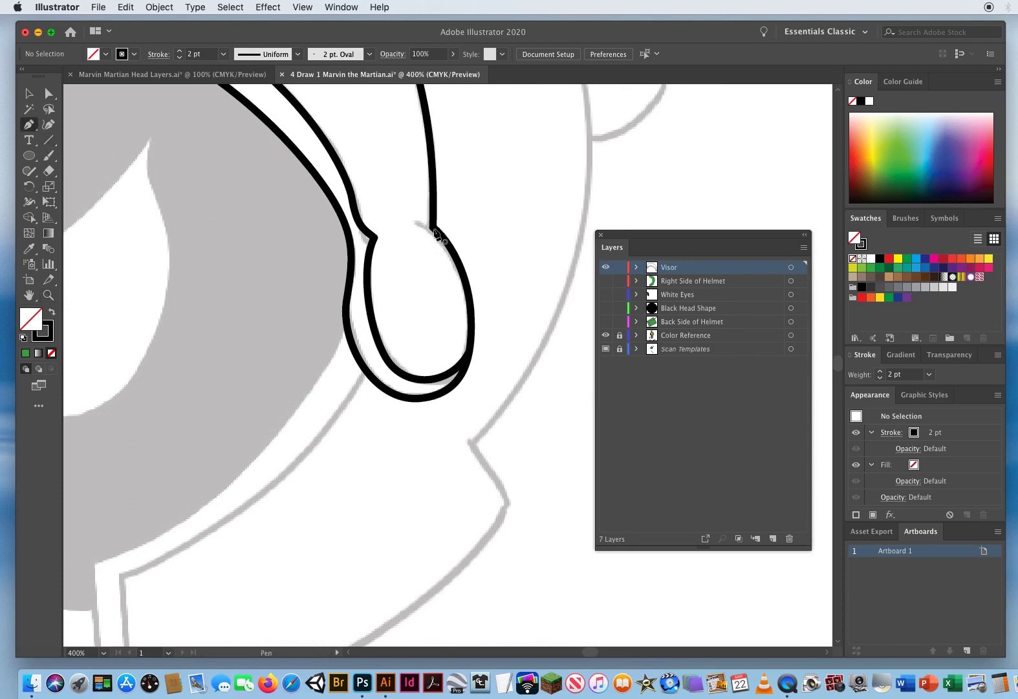
pyautogui.moveTo(433, 229); pyautogui.dragTo(405, 208)
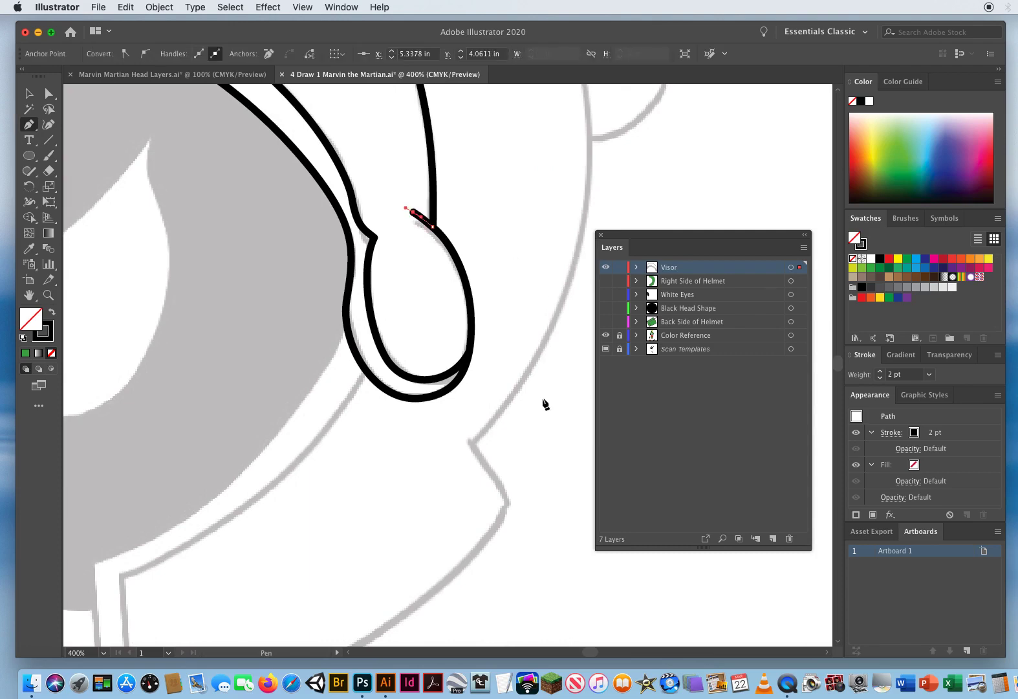
pyautogui.keyDown('super'); pyautogui.click(502, 220); pyautogui.keyUp('super')
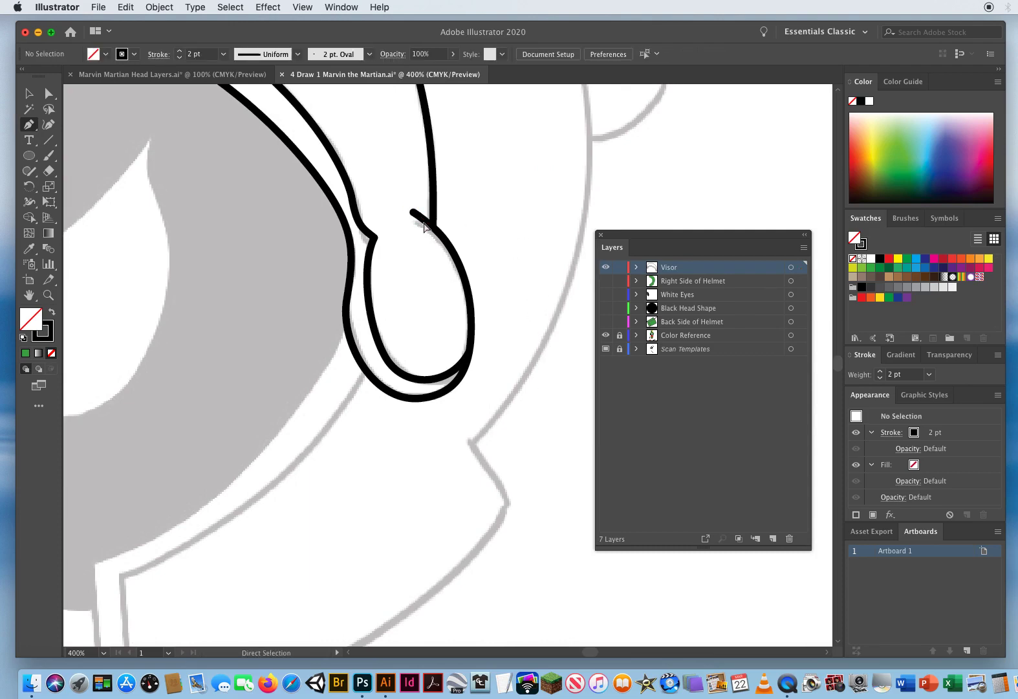
pyautogui.keyDown('alt'); pyautogui.click(362, 292); pyautogui.keyUp('alt')
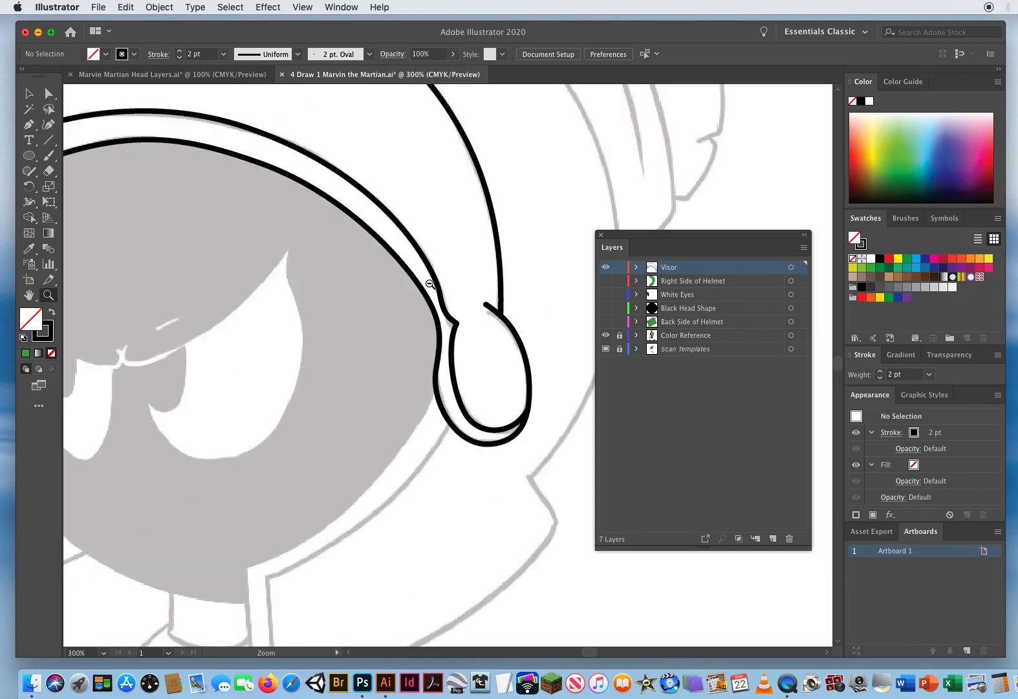
pyautogui.keyDown('alt'); pyautogui.click(445, 363); pyautogui.keyUp('alt')
pyautogui.keyDown('alt'); pyautogui.click(409, 333); pyautogui.keyUp('alt')
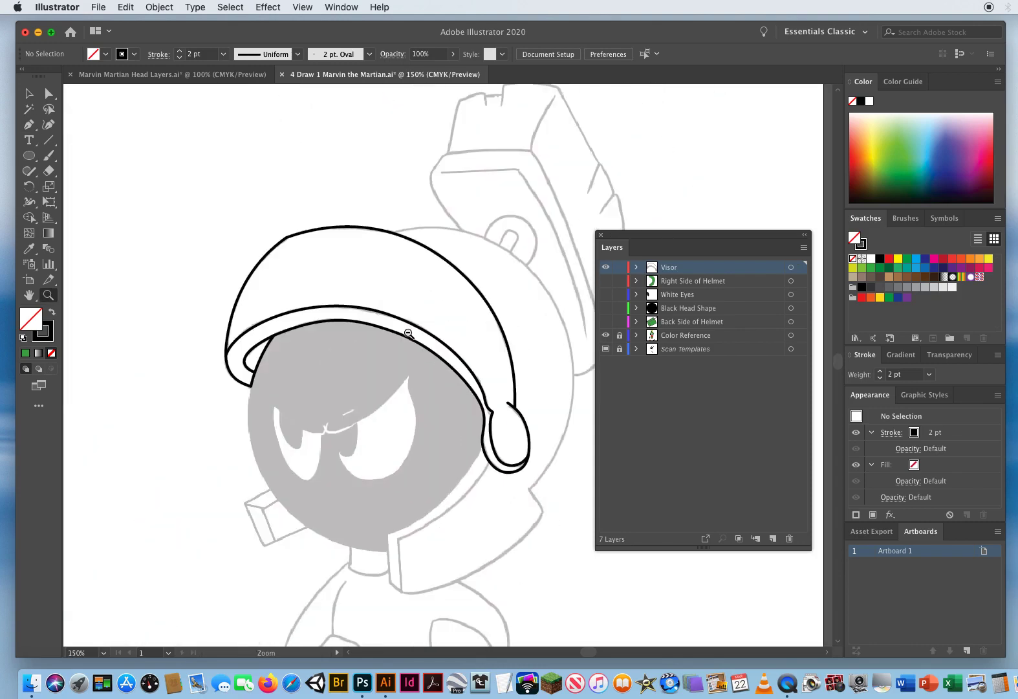
pyautogui.scroll(-2, 388, 301)
pyautogui.hscroll(1, 388, 300)
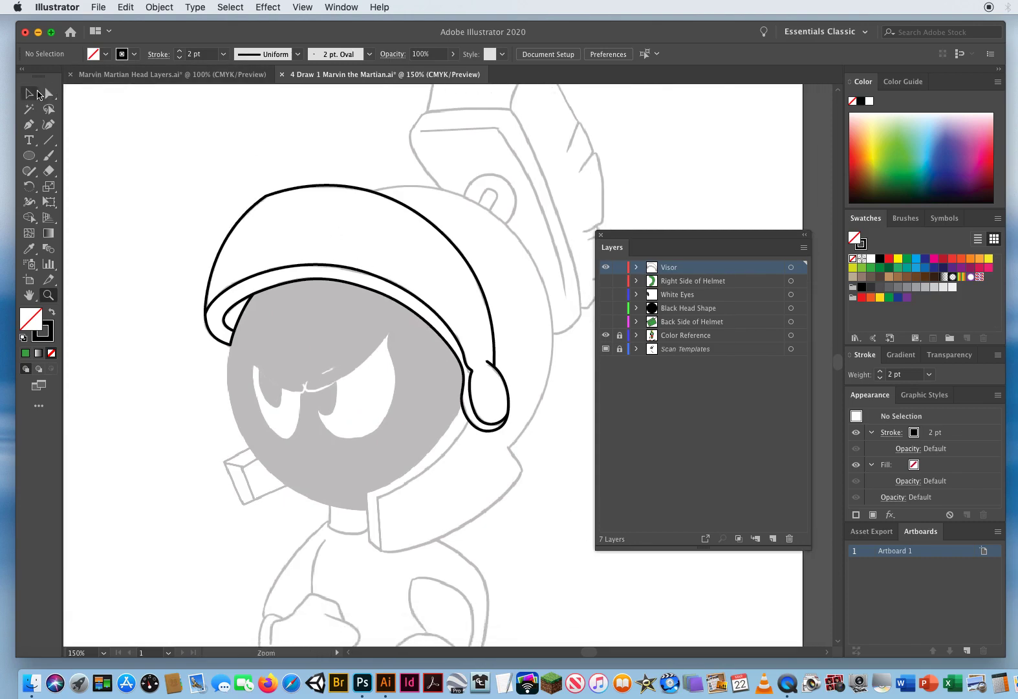
# Select the visor and fill it with helmet green sampled from the colour reference using the Eyedropper.
pyautogui.click(29, 93)
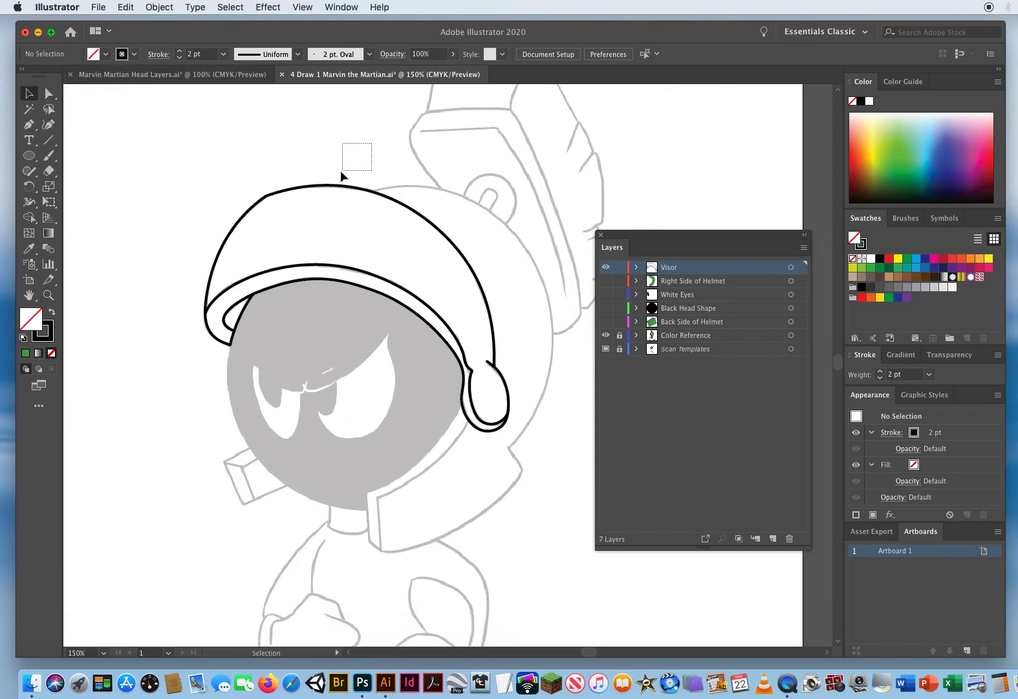
pyautogui.moveTo(342, 172); pyautogui.dragTo(302, 200)
pyautogui.moveTo(338, 146); pyautogui.dragTo(295, 211)
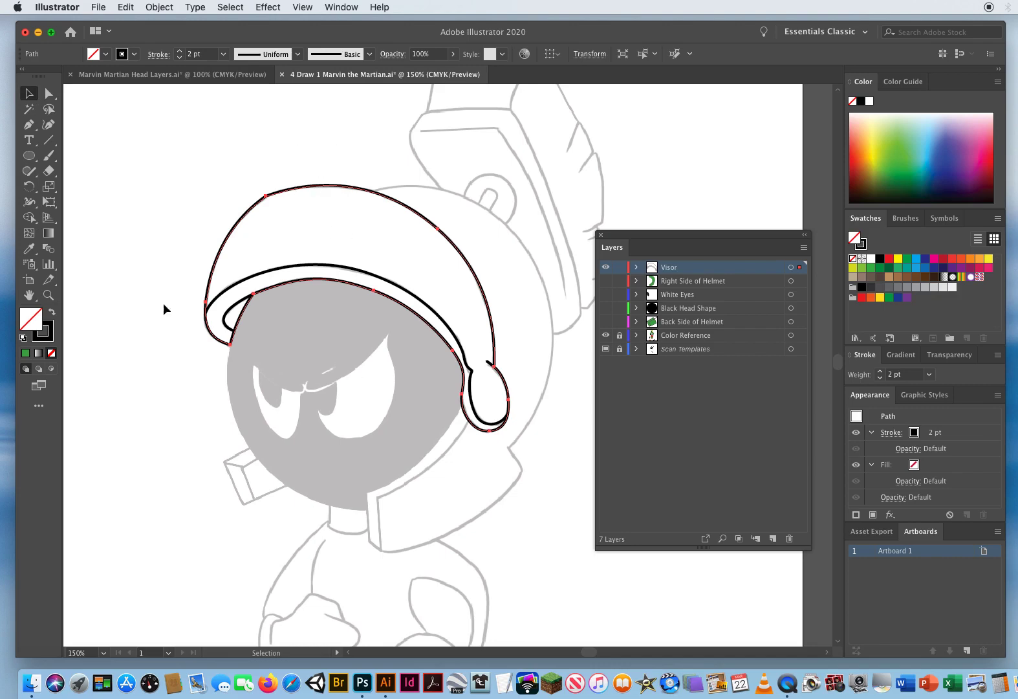
pyautogui.press('space')
pyautogui.moveTo(90, 298)
pyautogui.mouseDown()
pyautogui.moveTo(282, 238)
pyautogui.moveTo(647, 191)
pyautogui.moveTo(204, 273)
pyautogui.moveTo(540, 159)
pyautogui.moveTo(609, 170)
pyautogui.mouseUp()
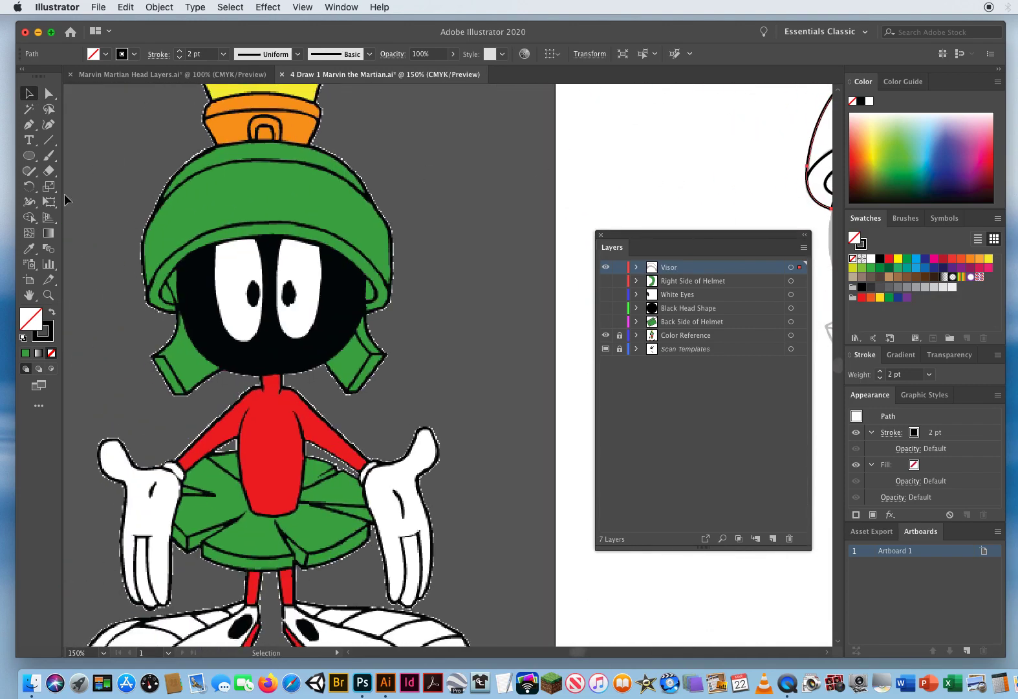
pyautogui.click(29, 248)
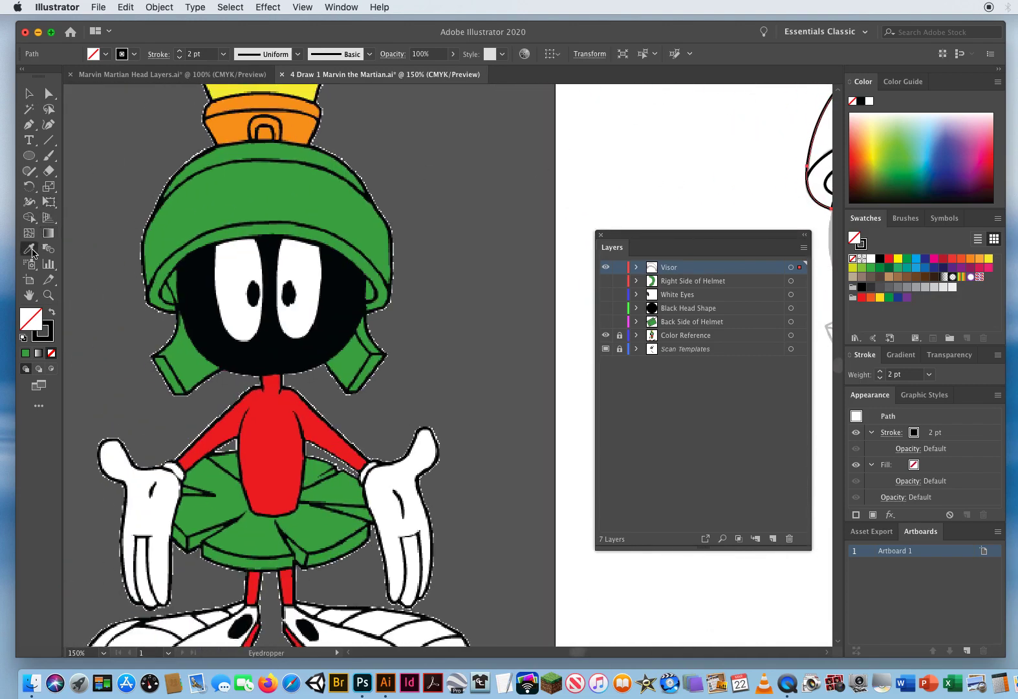
pyautogui.click(271, 191)
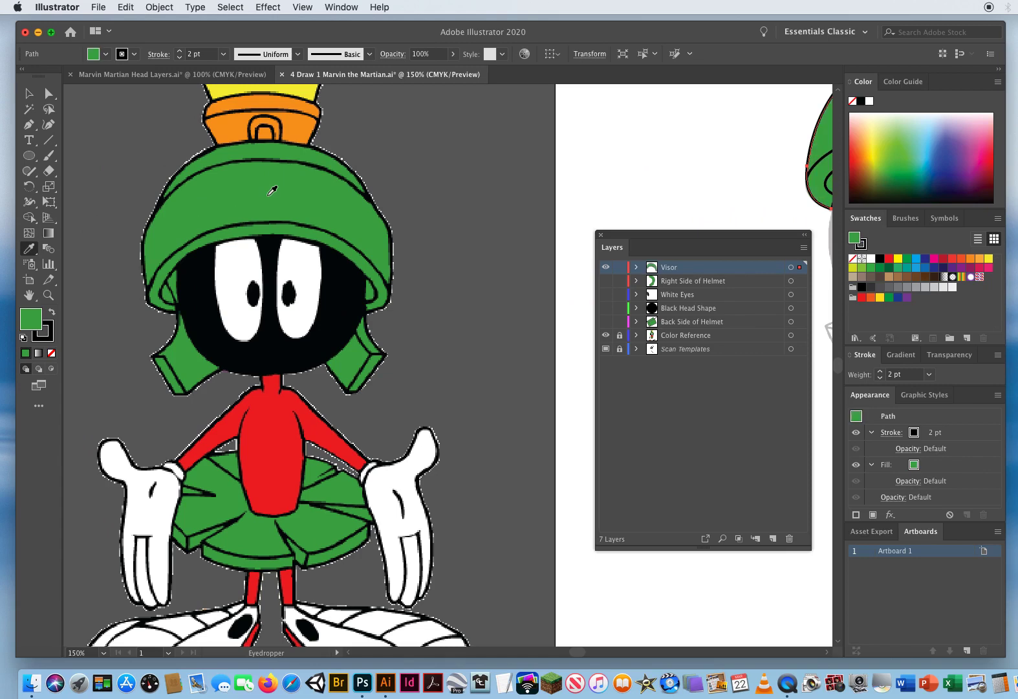
pyautogui.click(29, 94)
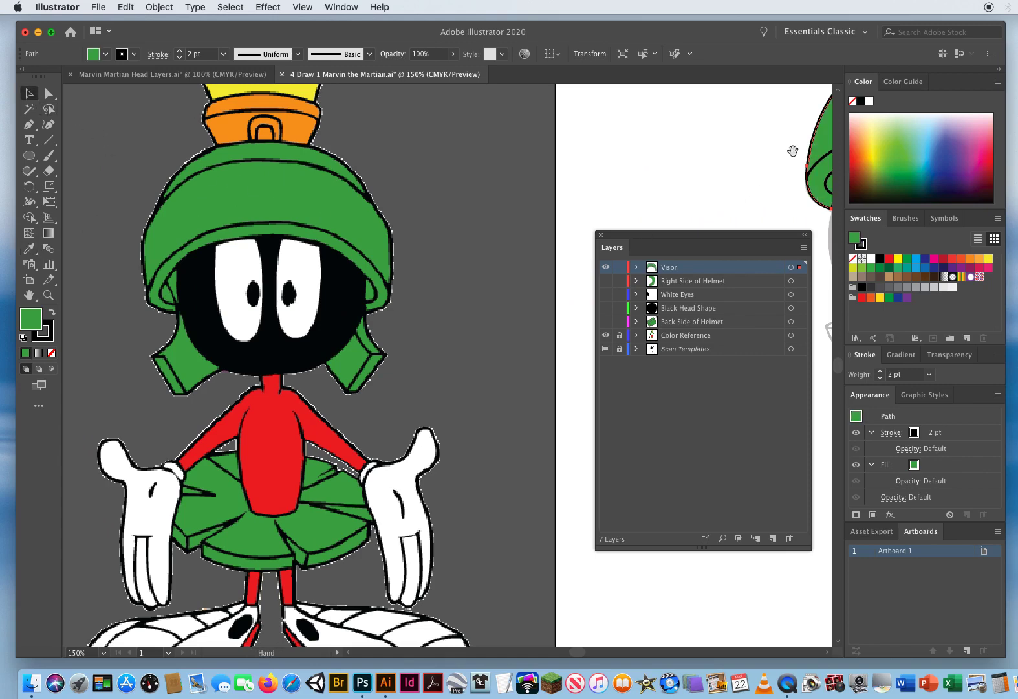
pyautogui.moveTo(793, 151)
pyautogui.mouseDown()
pyautogui.moveTo(482, 221)
pyautogui.moveTo(192, 230)
pyautogui.mouseUp()
# Deselect the visor and make the Right Side of Helmet, Visor, White Eyes, Black Head Shape and Back Side of Helmet layers visible.
pyautogui.click(383, 462)
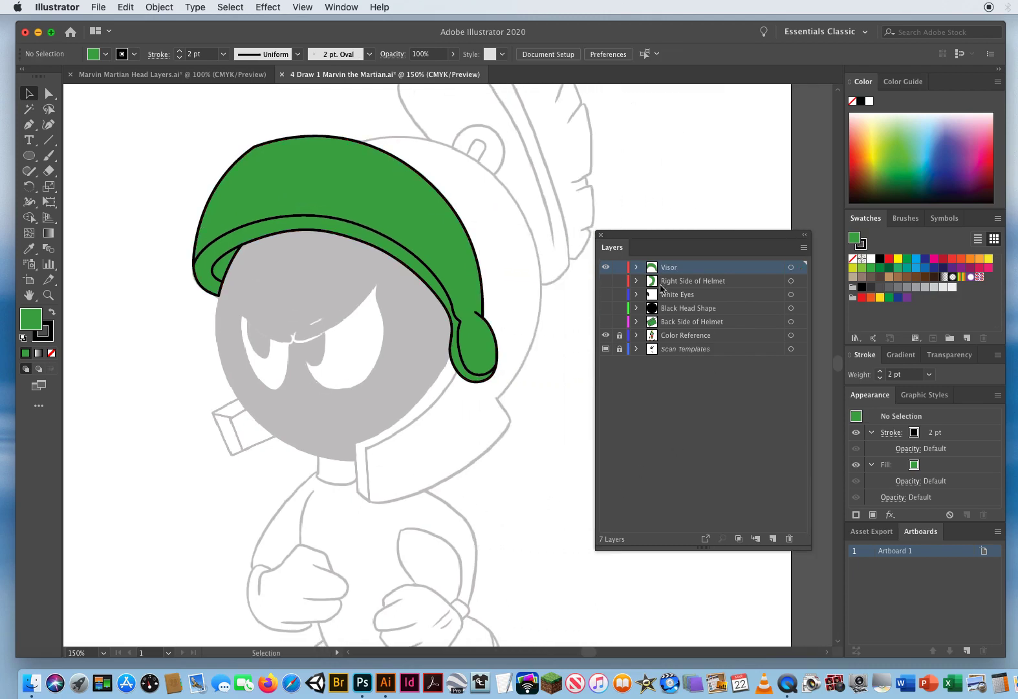
pyautogui.click(605, 266)
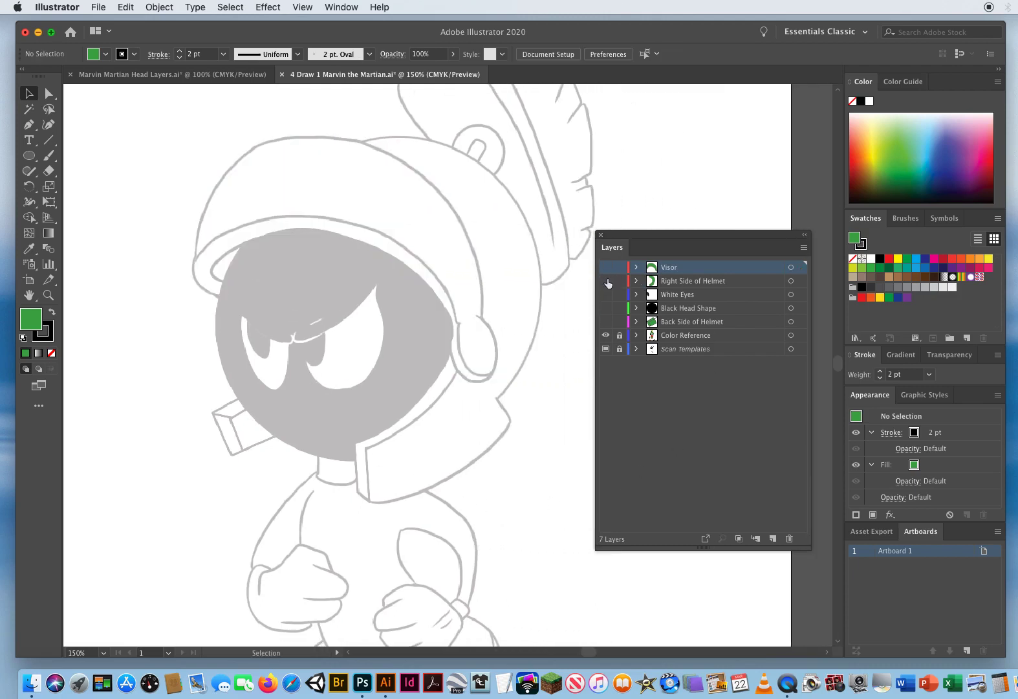
pyautogui.click(606, 280)
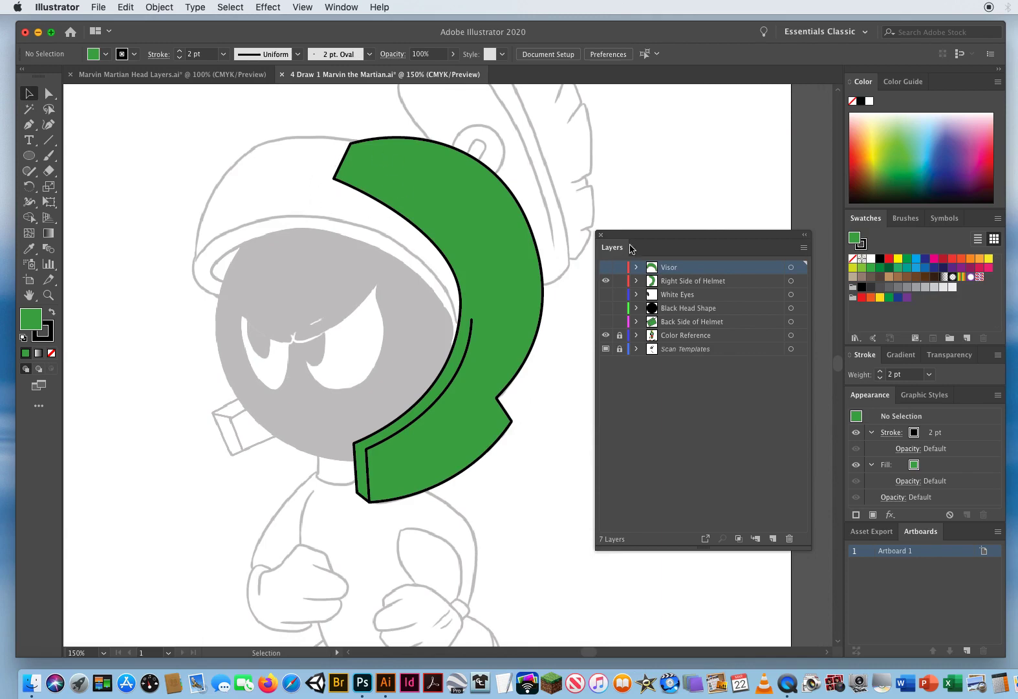
pyautogui.click(605, 267)
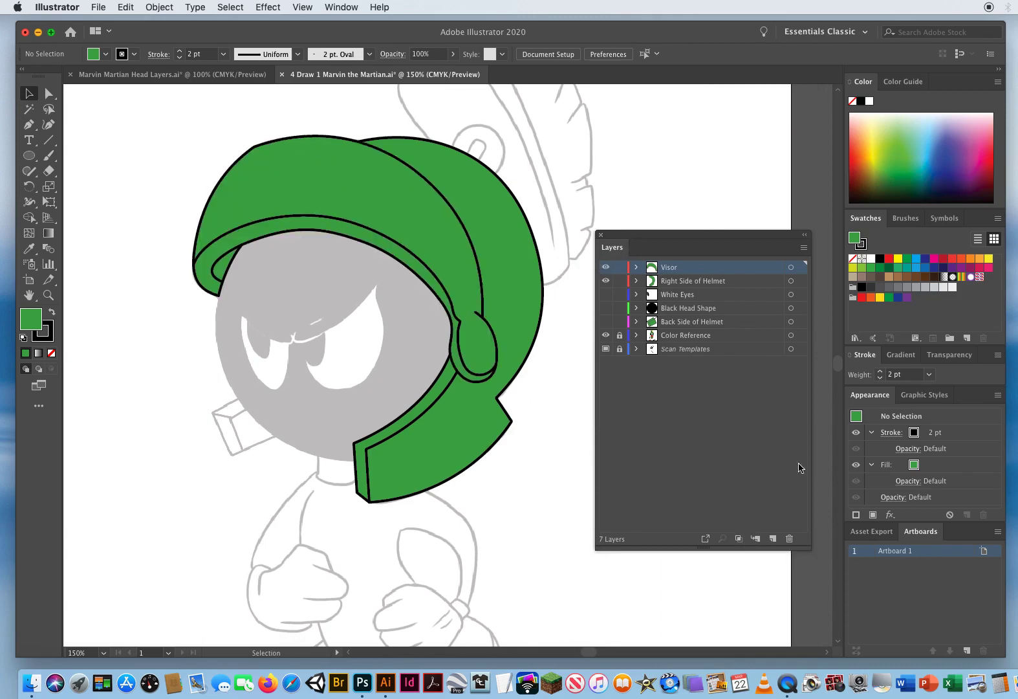
pyautogui.click(605, 294)
pyautogui.click(605, 307)
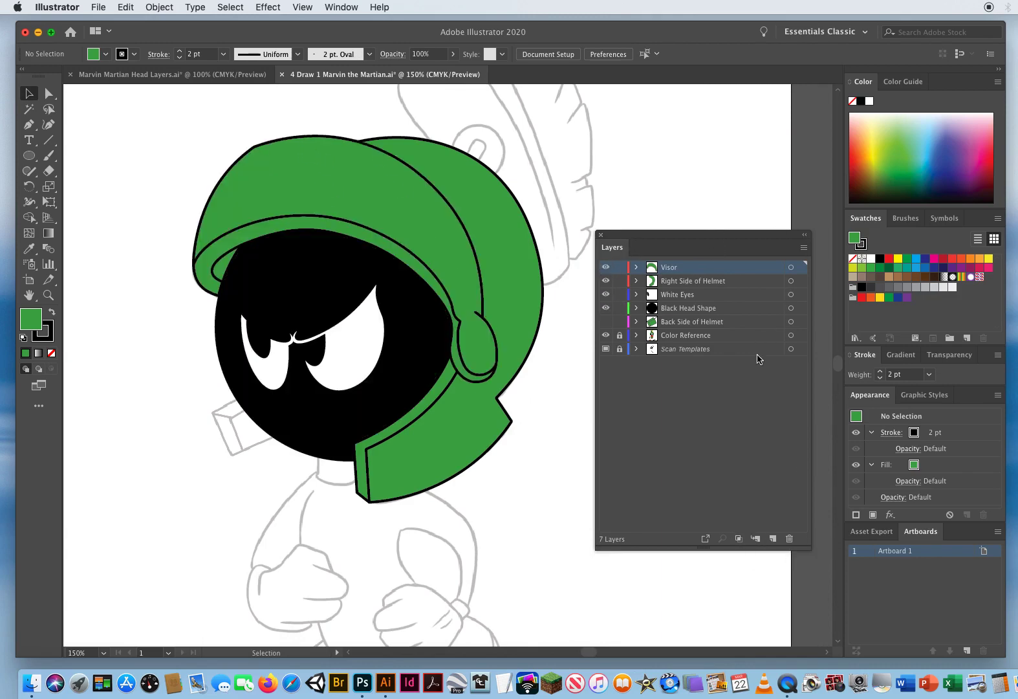
pyautogui.click(606, 321)
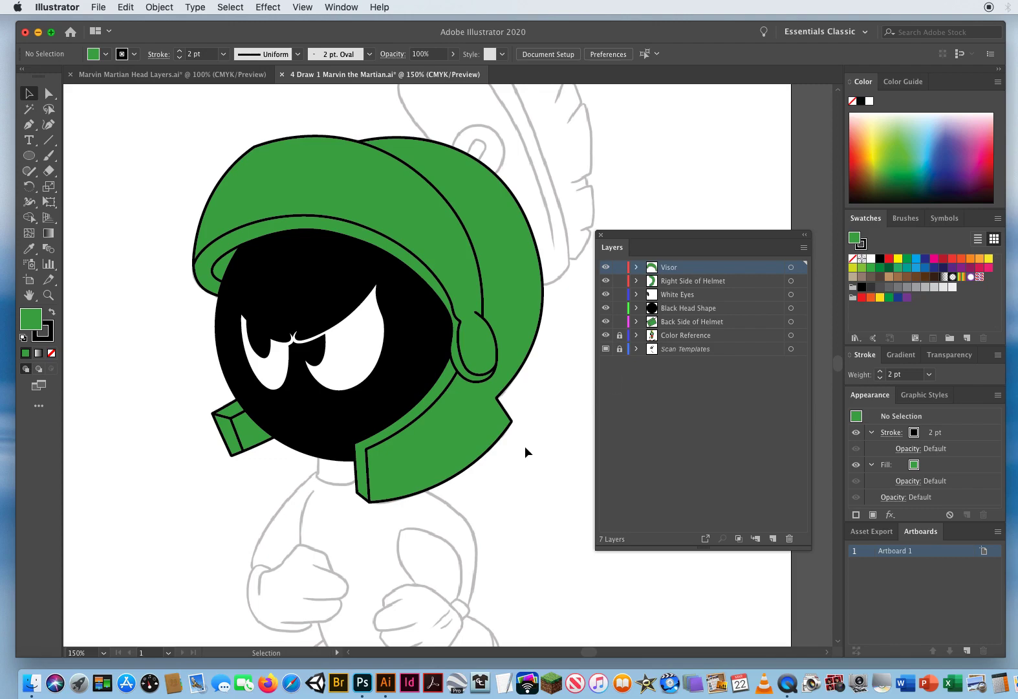
# Pan around the artboard to review the complete head and helmet together.
pyautogui.scroll(5, 552, 278)
pyautogui.hscroll(4, 552, 279)
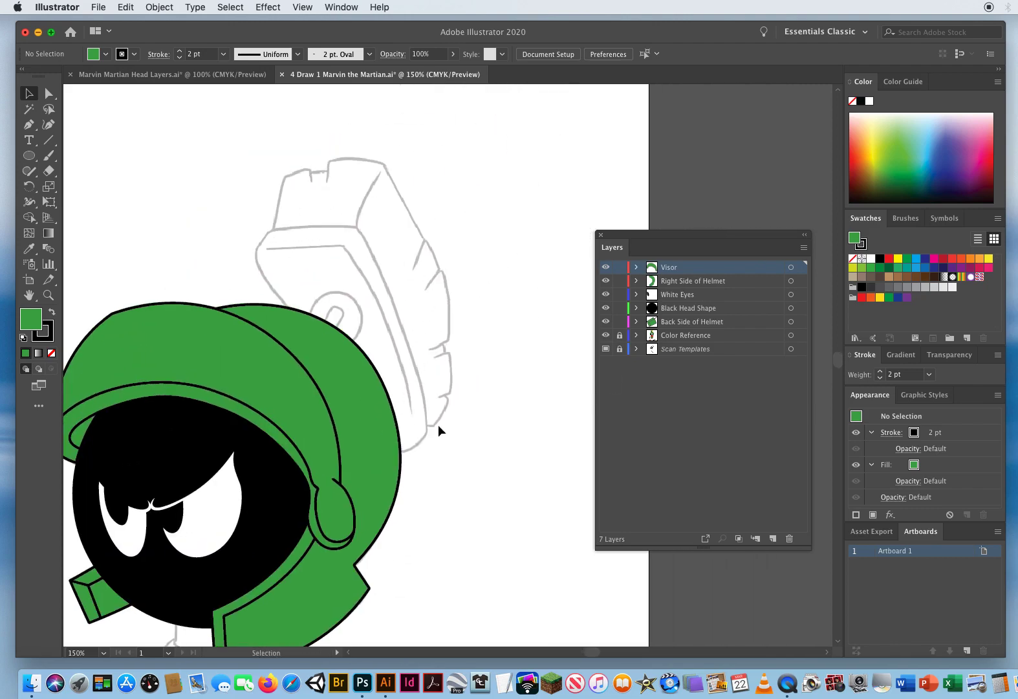
pyautogui.scroll(-10, 278, 584)
pyautogui.hscroll(-3, 277, 585)
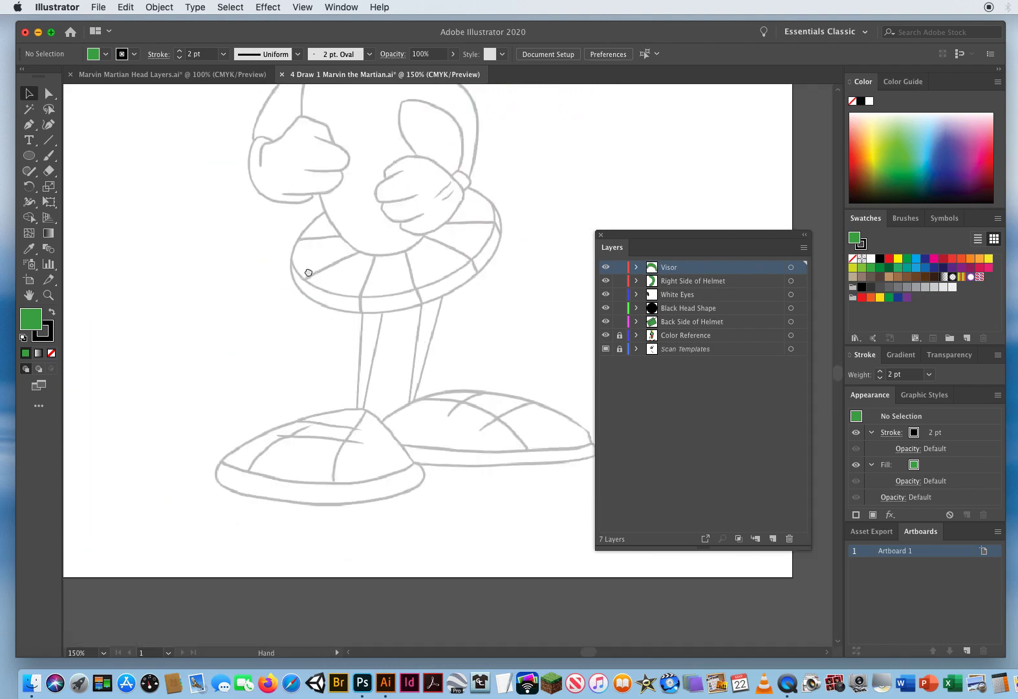
pyautogui.scroll(4, 311, 332)
pyautogui.moveTo(379, 225); pyautogui.dragTo(387, 443)
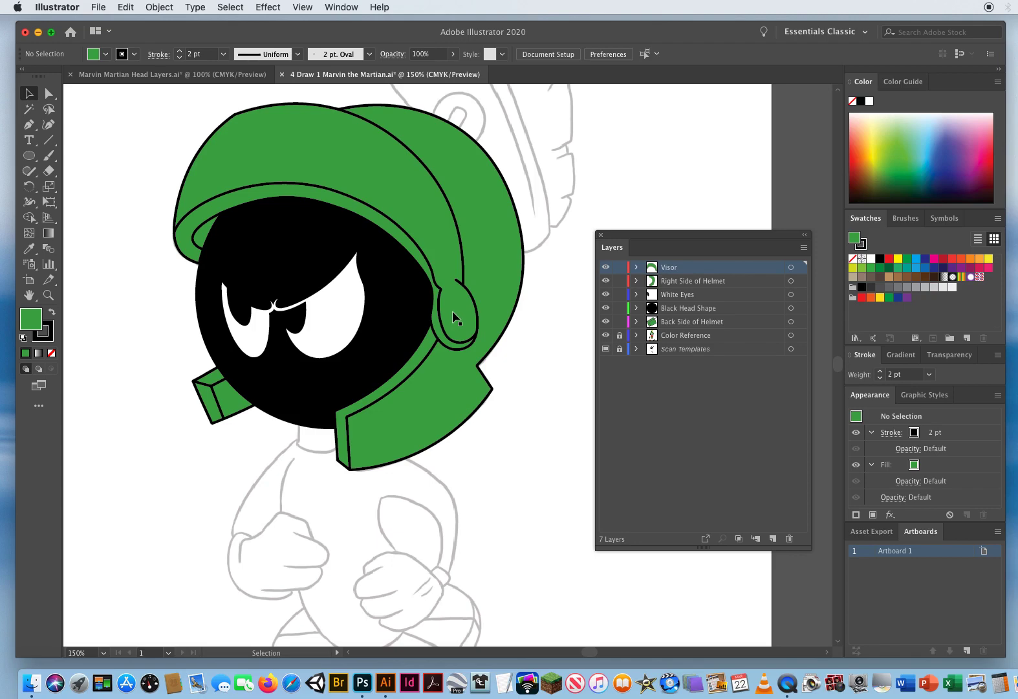
# Create Layer 8 above Color Reference, give it the Light Red layer colour and rename it 'Brush Connector'.
pyautogui.moveTo(493, 228); pyautogui.dragTo(420, 380)
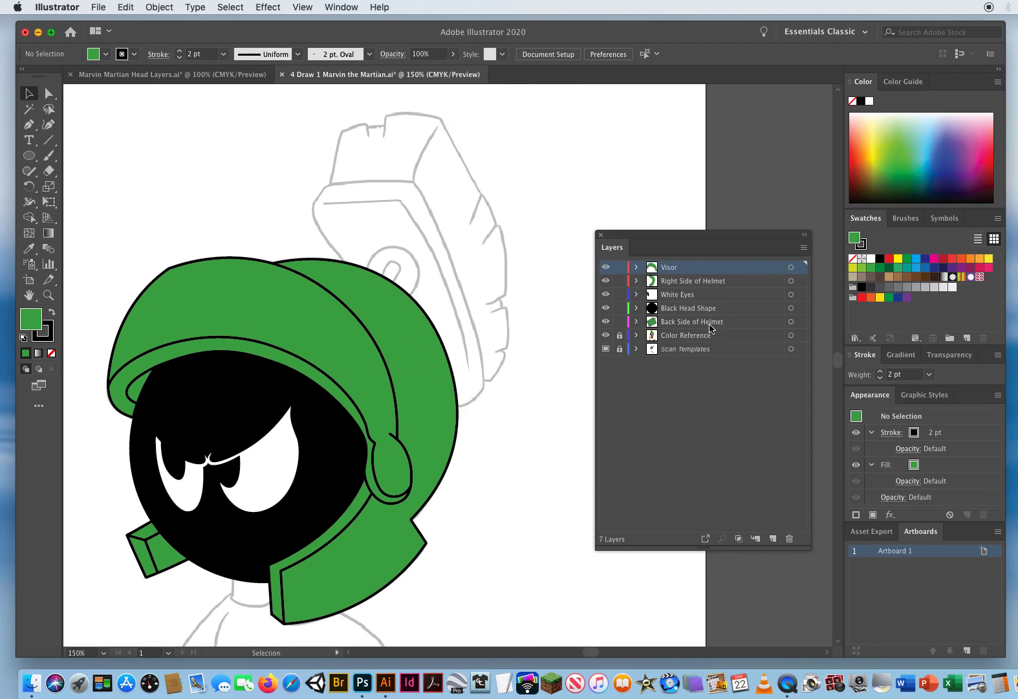
pyautogui.click(692, 337)
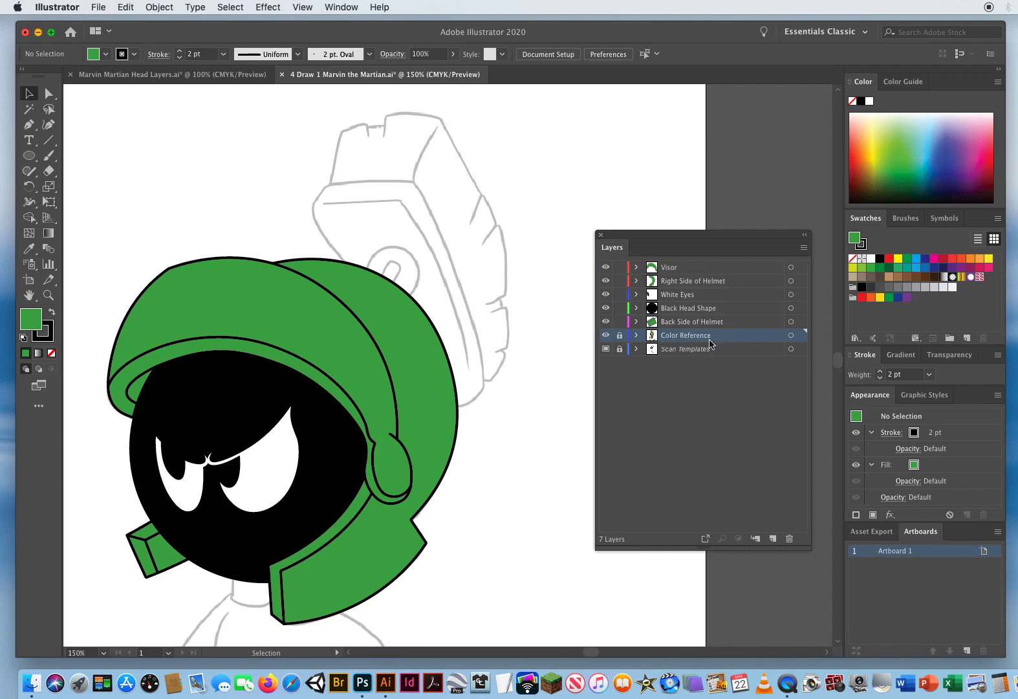
pyautogui.click(773, 538)
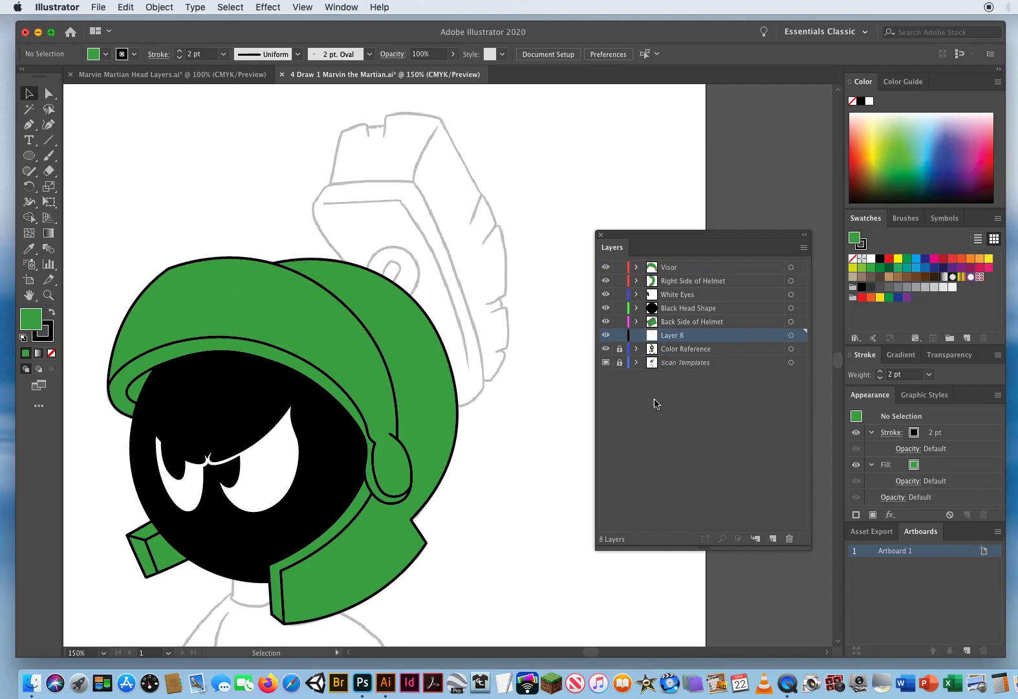
pyautogui.doubleClick(734, 339)
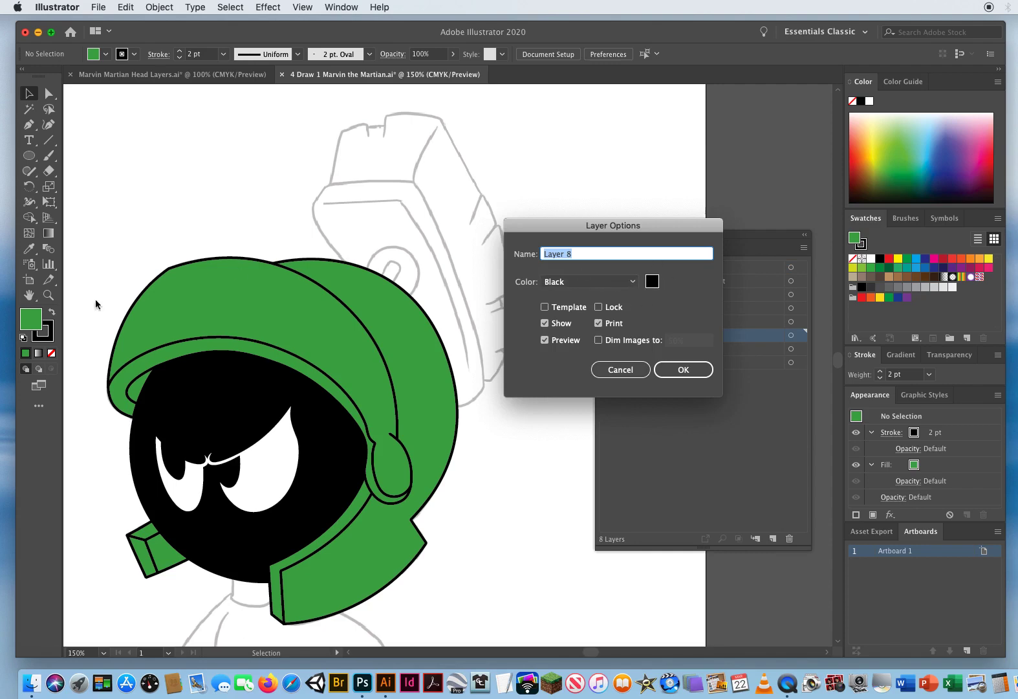
pyautogui.click(577, 282)
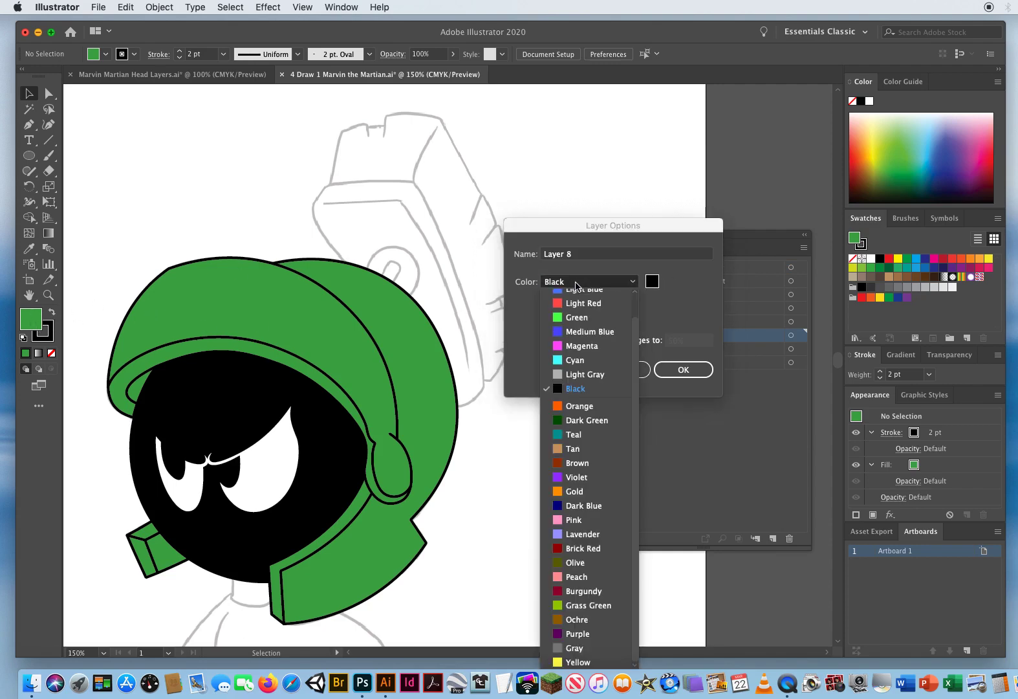
pyautogui.click(555, 302)
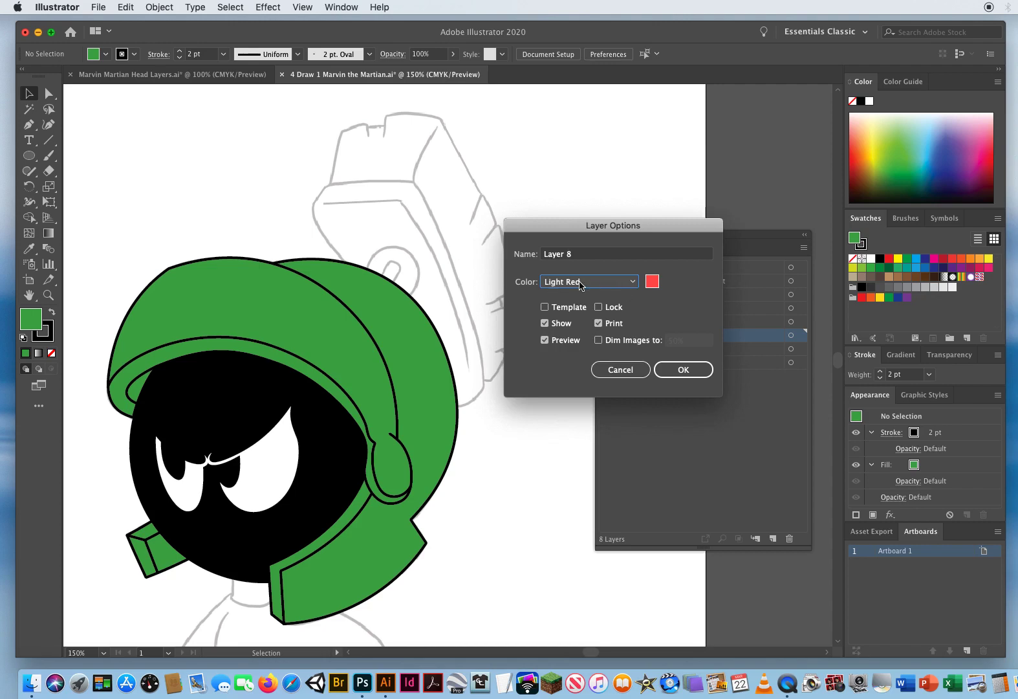
pyautogui.hotkey('shift', 'Tab')
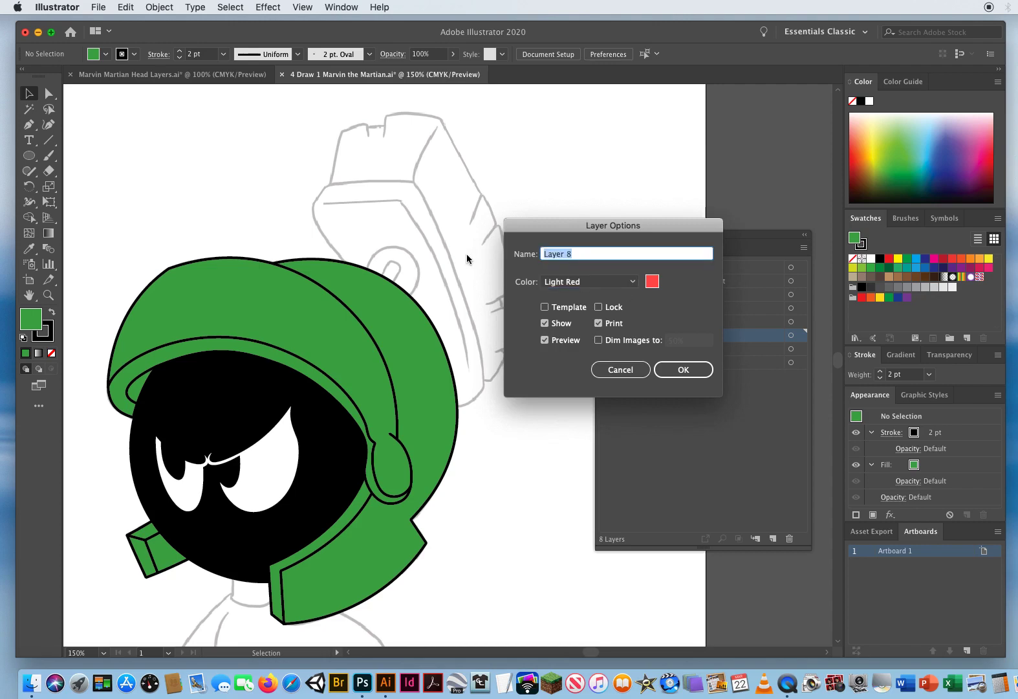
pyautogui.write('Brush Connector')
pyautogui.click(679, 369)
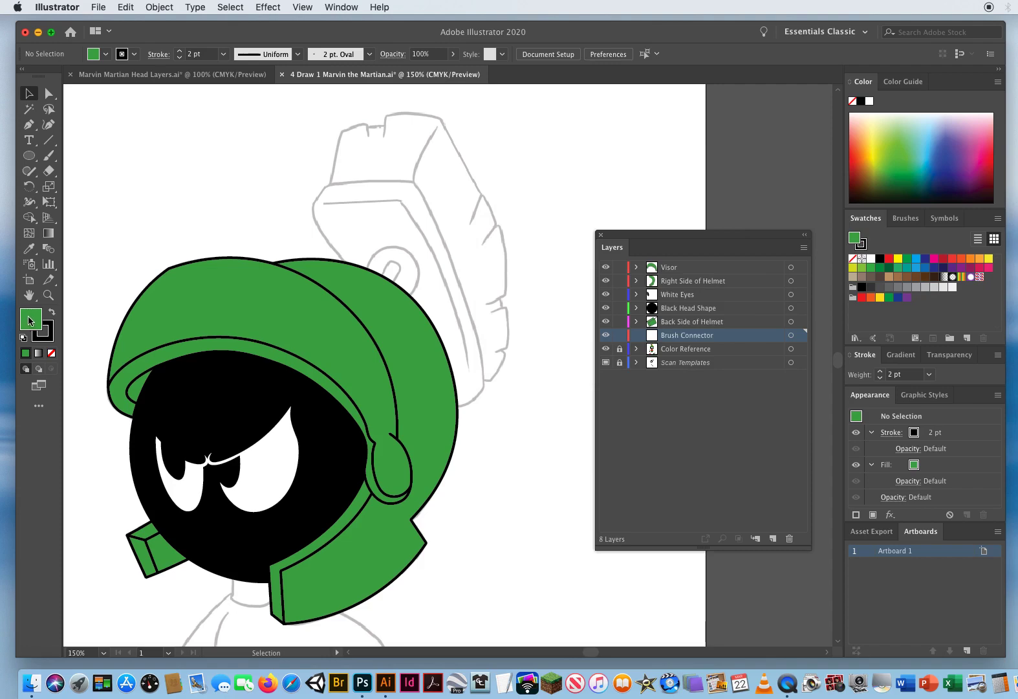
# Draw the connector's outer loop and inner slot atop the helmet with the Pen tool and no fill.
pyautogui.press('/')
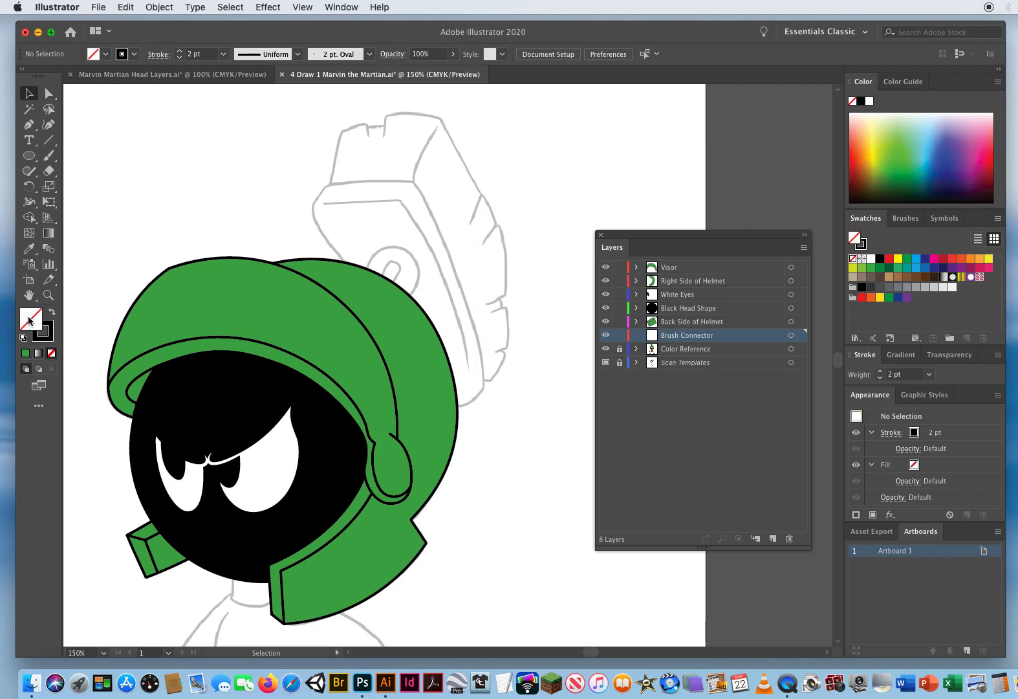
pyautogui.click(29, 126)
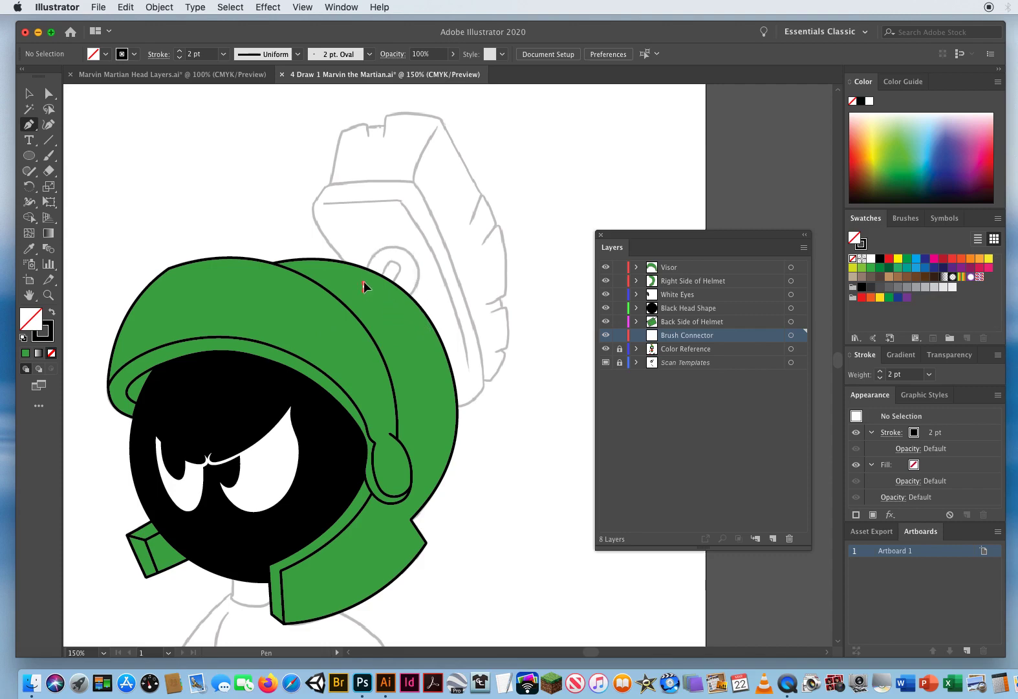
pyautogui.moveTo(364, 266); pyautogui.dragTo(376, 315)
pyautogui.moveTo(363, 263)
pyautogui.mouseDown()
pyautogui.moveTo(368, 296)
pyautogui.moveTo(363, 286)
pyautogui.mouseUp()
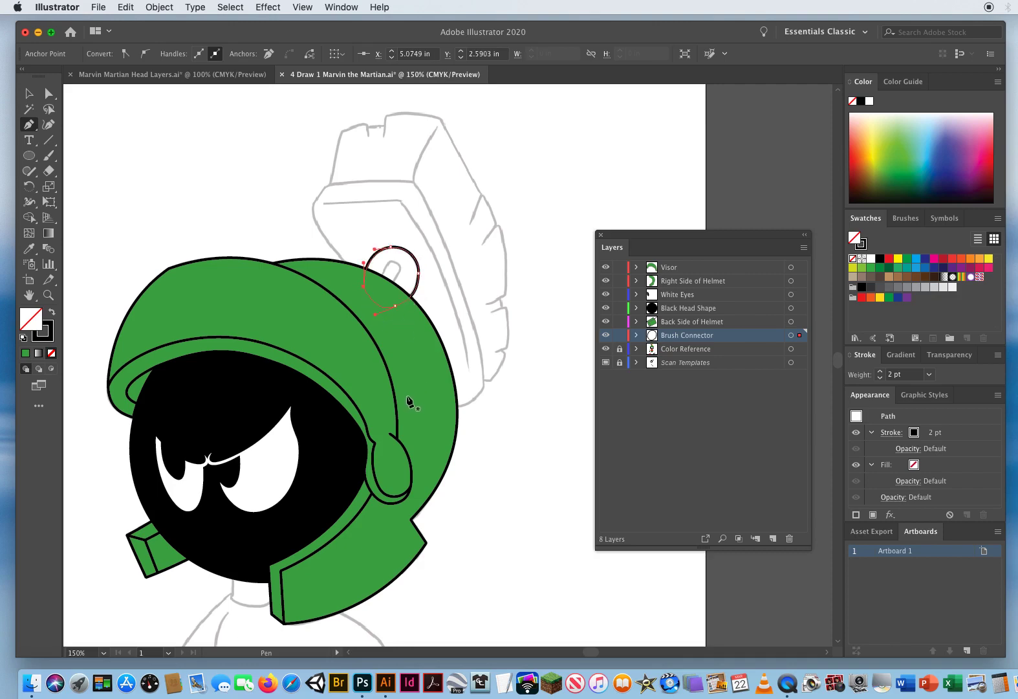
pyautogui.press('super')
pyautogui.keyDown('super'); pyautogui.click(368, 231); pyautogui.keyUp('super')
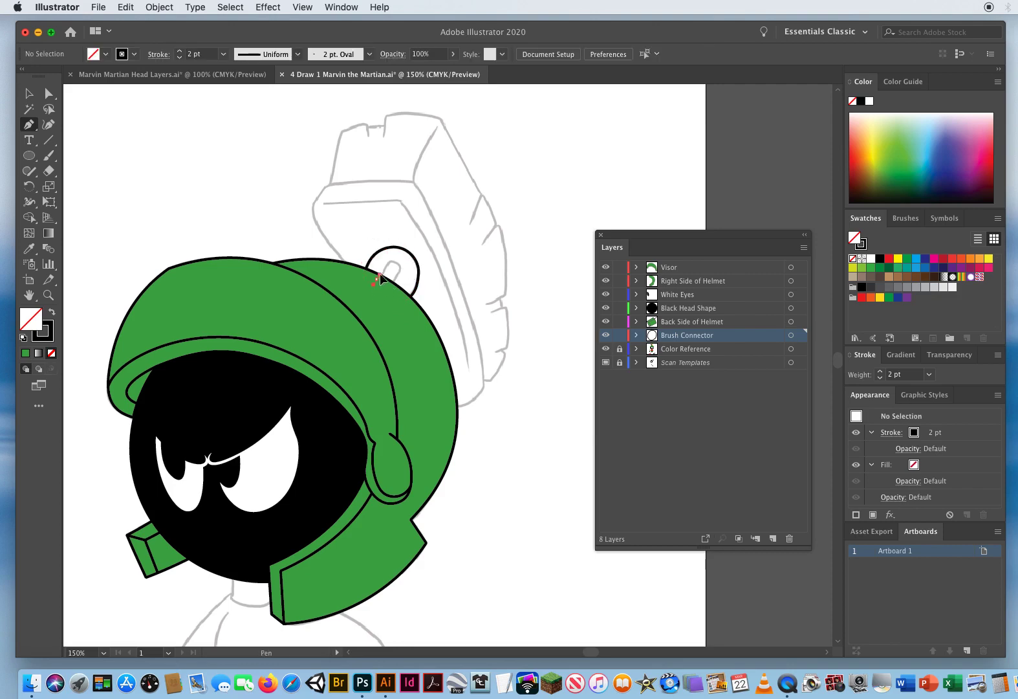
pyautogui.moveTo(379, 278)
pyautogui.mouseDown()
pyautogui.moveTo(386, 264)
pyautogui.moveTo(404, 269)
pyautogui.moveTo(378, 301)
pyautogui.mouseUp()
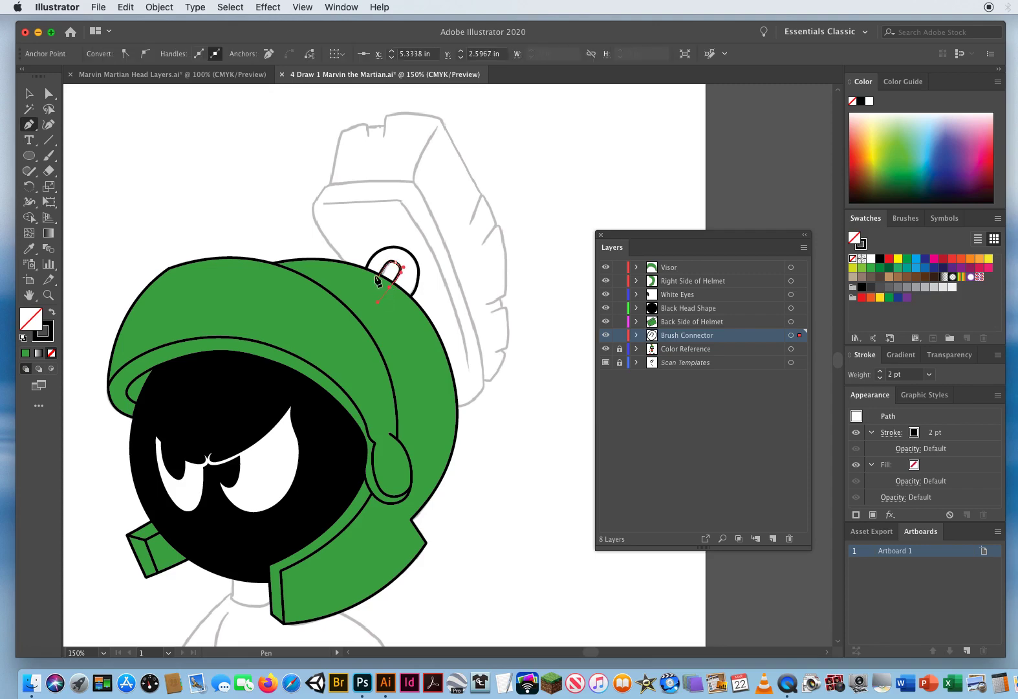
pyautogui.click(28, 93)
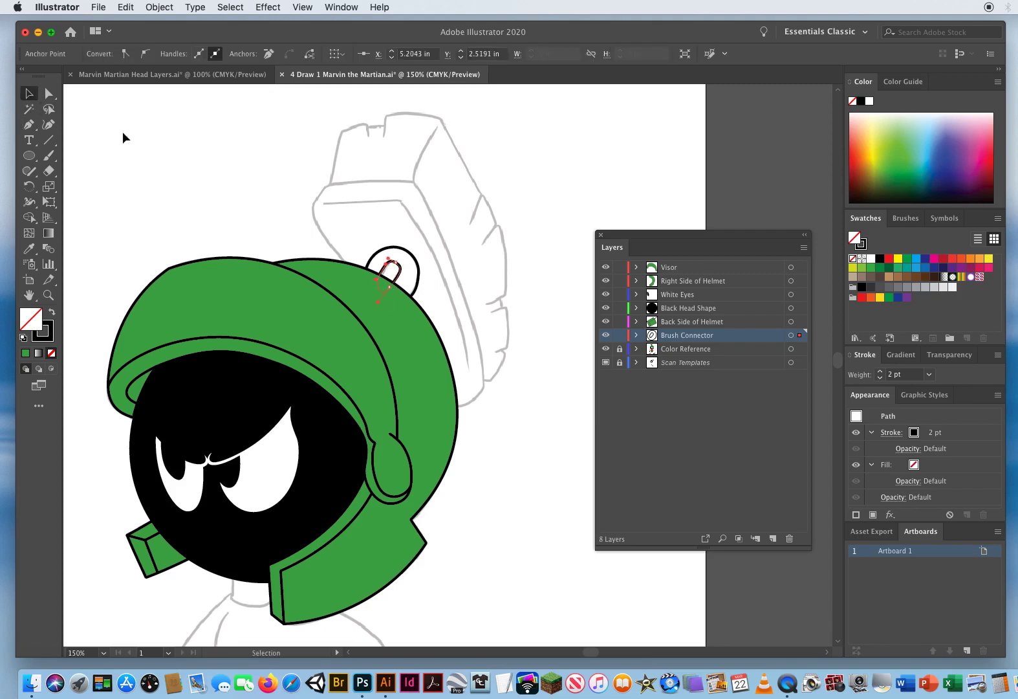
pyautogui.click(510, 424)
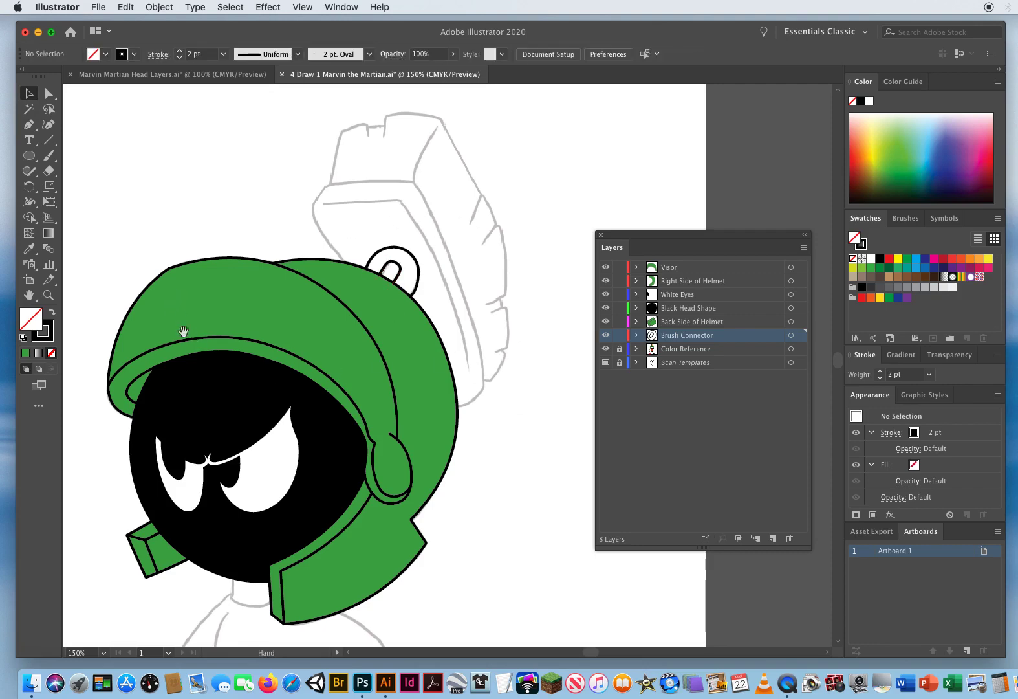
# Lock the helmet, eyes and head layers, then reselect the connector shapes.
pyautogui.moveTo(128, 281); pyautogui.dragTo(825, 200)
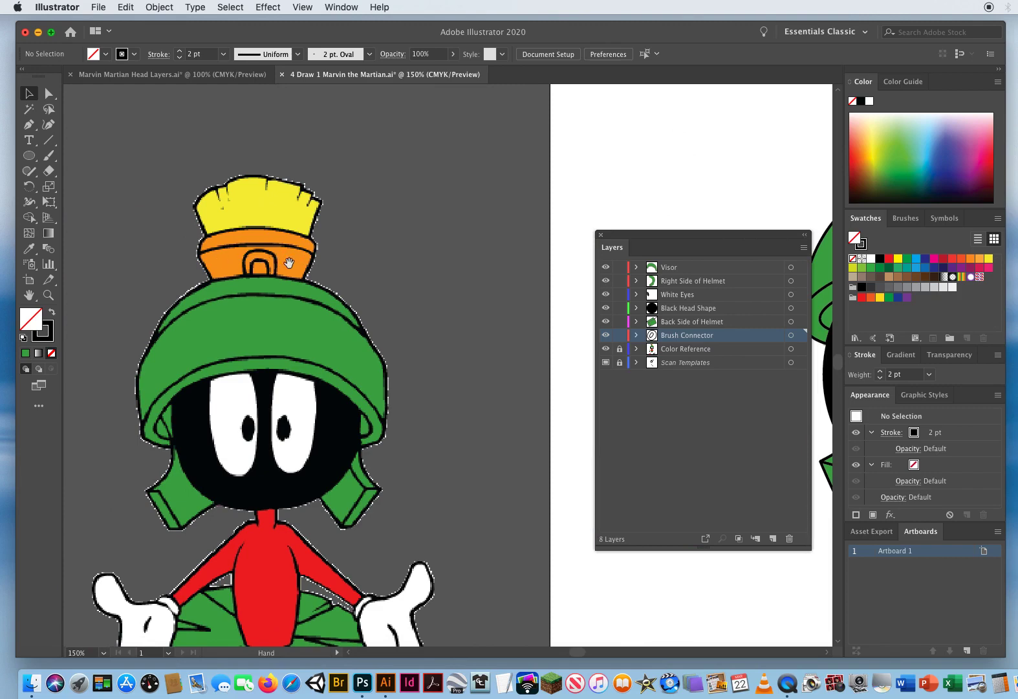
pyautogui.hscroll(10, 381, 233)
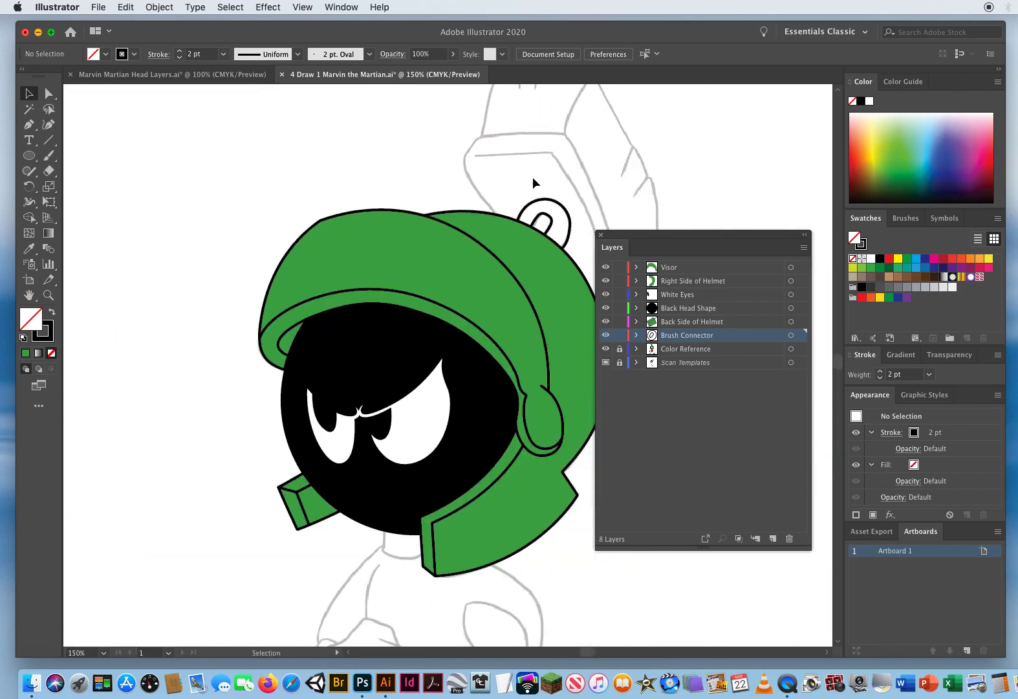
pyautogui.moveTo(548, 194); pyautogui.dragTo(564, 220)
pyautogui.hscroll(6, 388, 252)
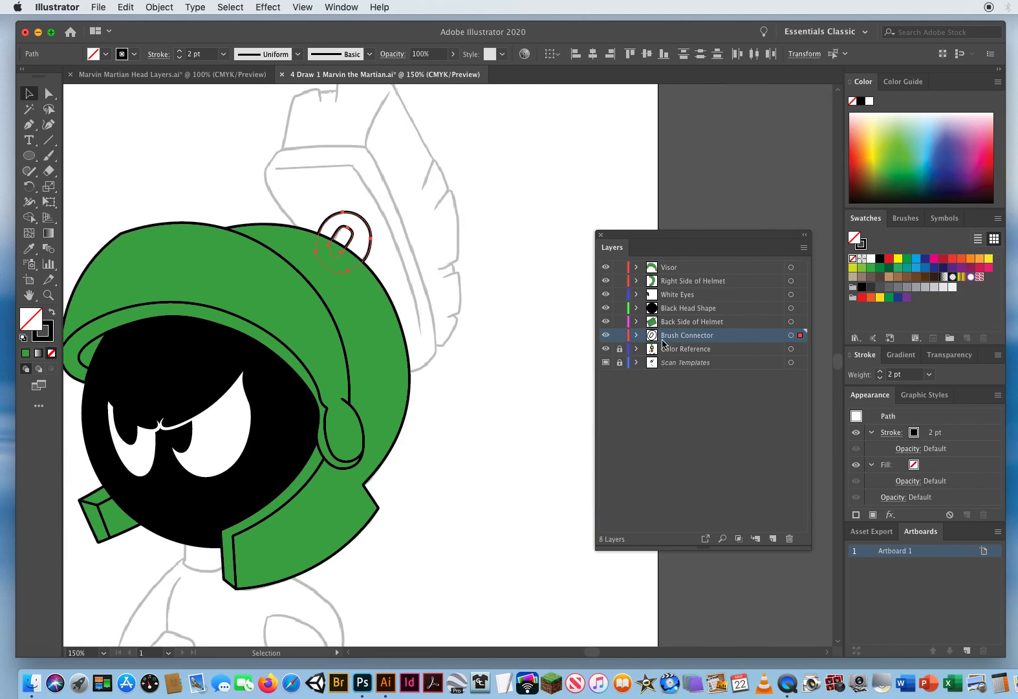
pyautogui.moveTo(619, 324); pyautogui.dragTo(620, 266)
pyautogui.moveTo(402, 343); pyautogui.dragTo(246, 435)
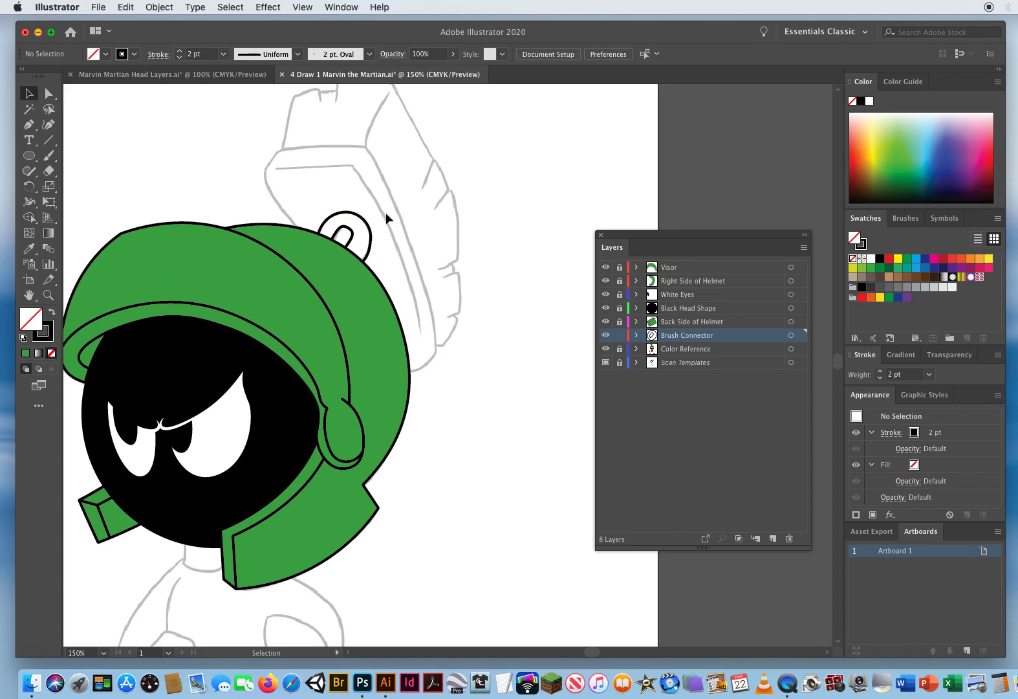
pyautogui.moveTo(354, 226); pyautogui.dragTo(338, 250)
pyautogui.hscroll(-10, 274, 277)
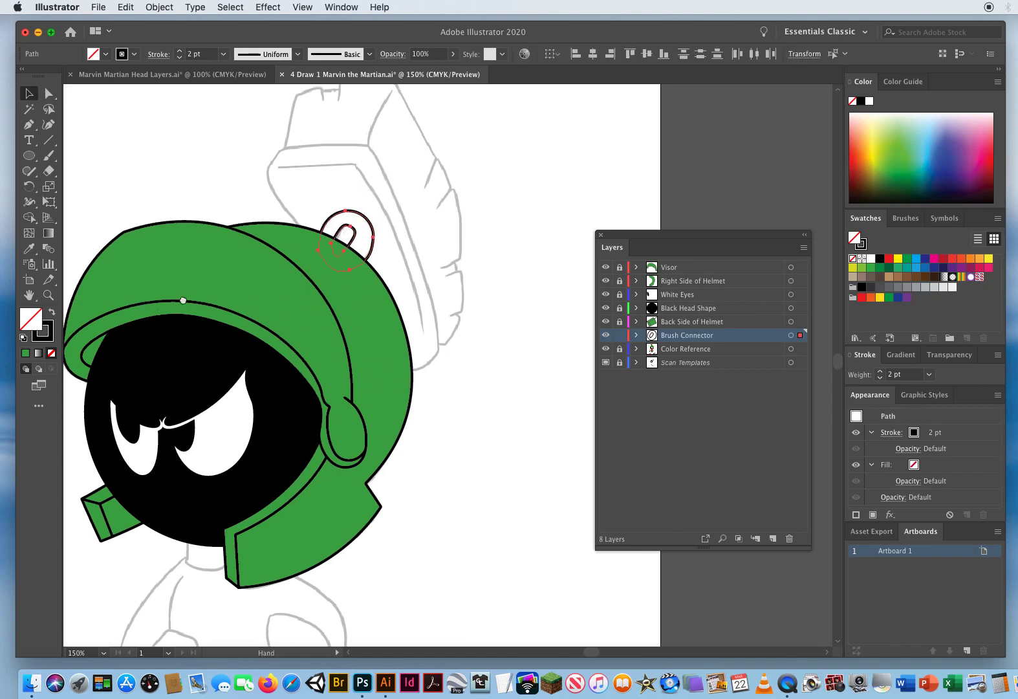
pyautogui.moveTo(274, 276); pyautogui.dragTo(588, 207)
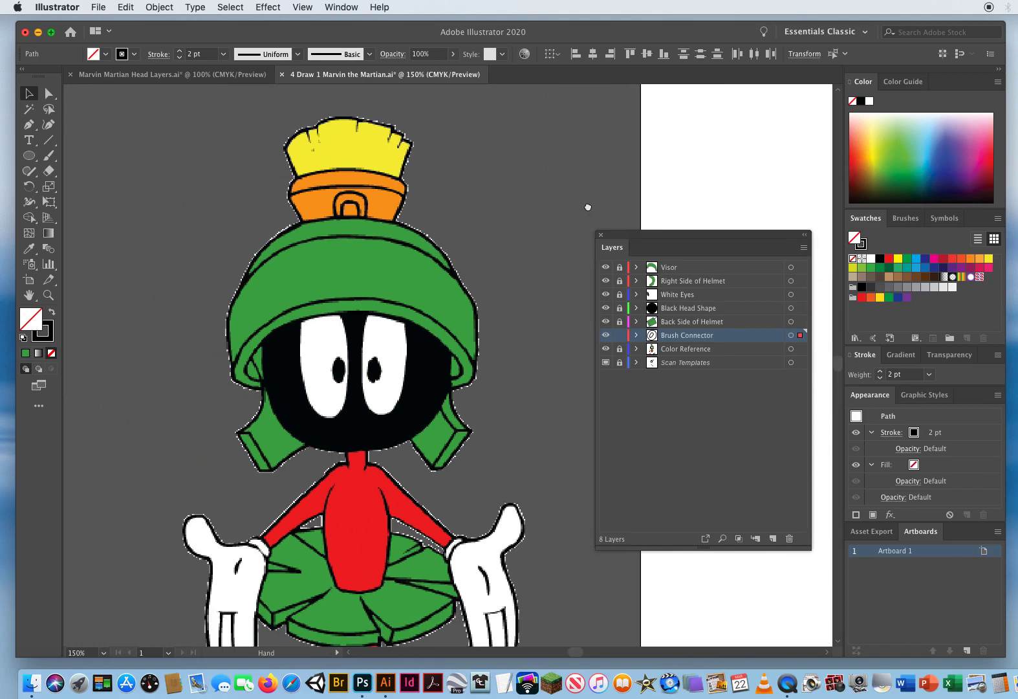
# Eyedrop the reference helmet band's orange into the connector, then lock the Brush Connector layer.
pyautogui.click(36, 251)
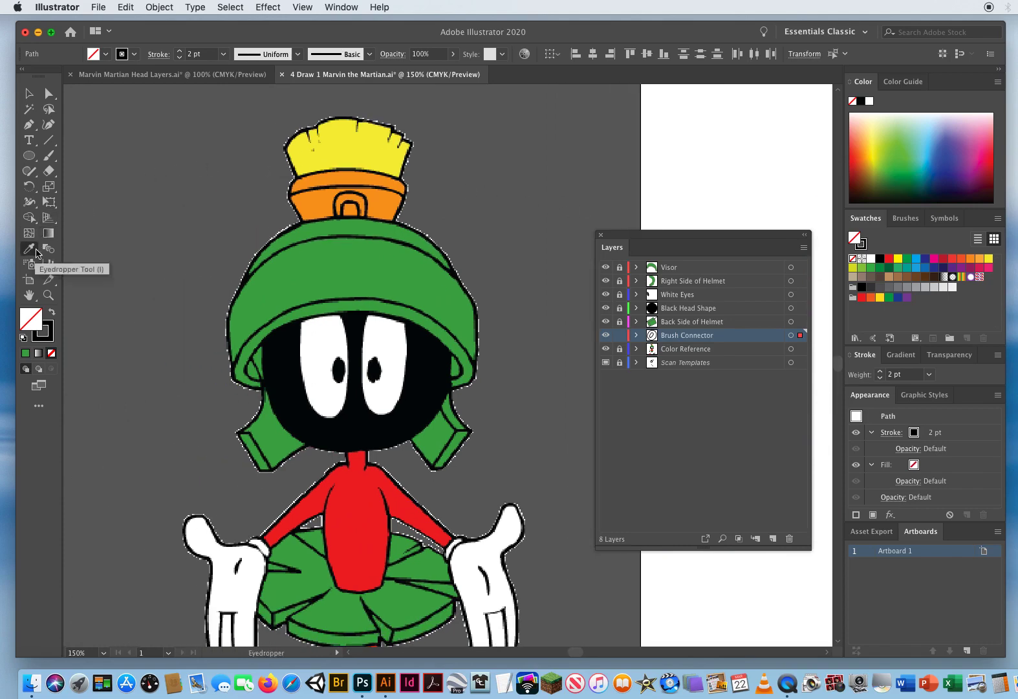
pyautogui.click(319, 198)
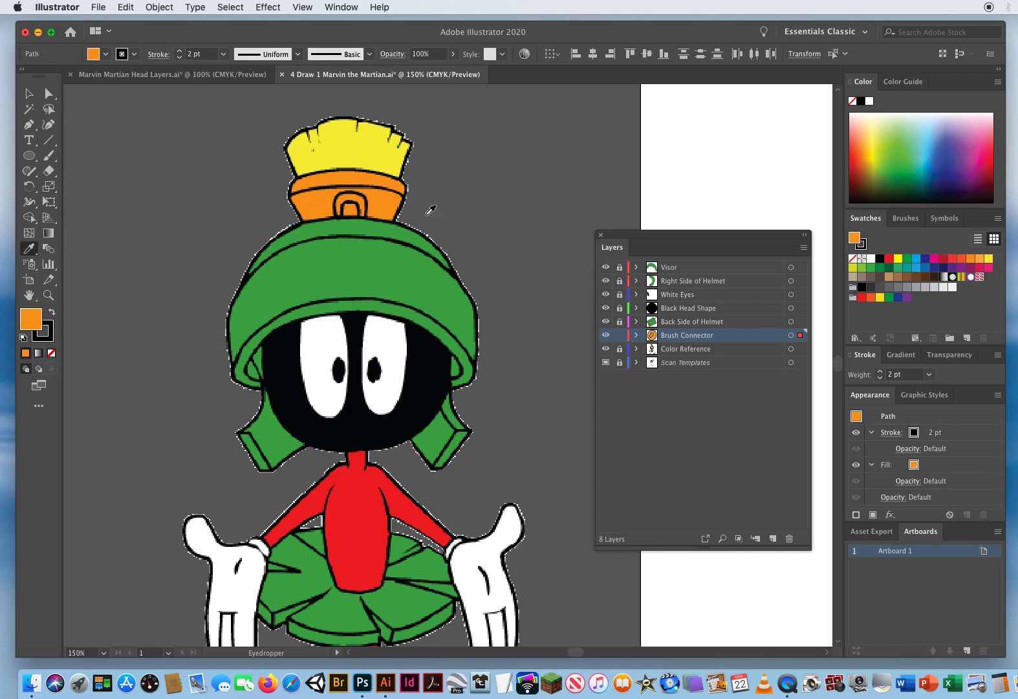
pyautogui.press('space')
pyautogui.moveTo(764, 177); pyautogui.dragTo(39, 266)
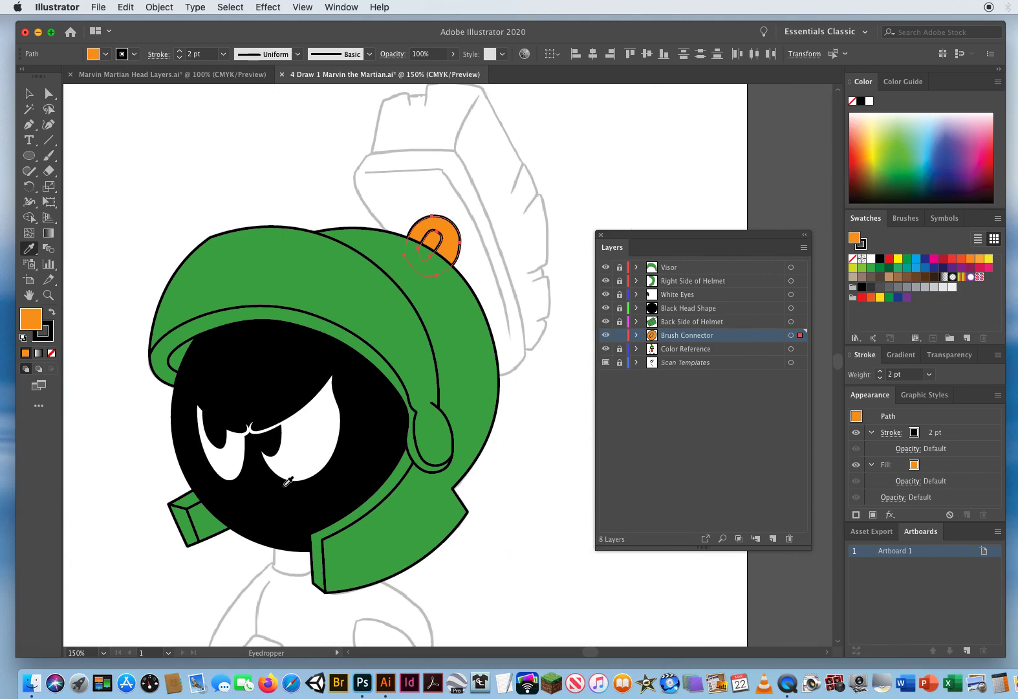
pyautogui.click(28, 95)
pyautogui.click(306, 177)
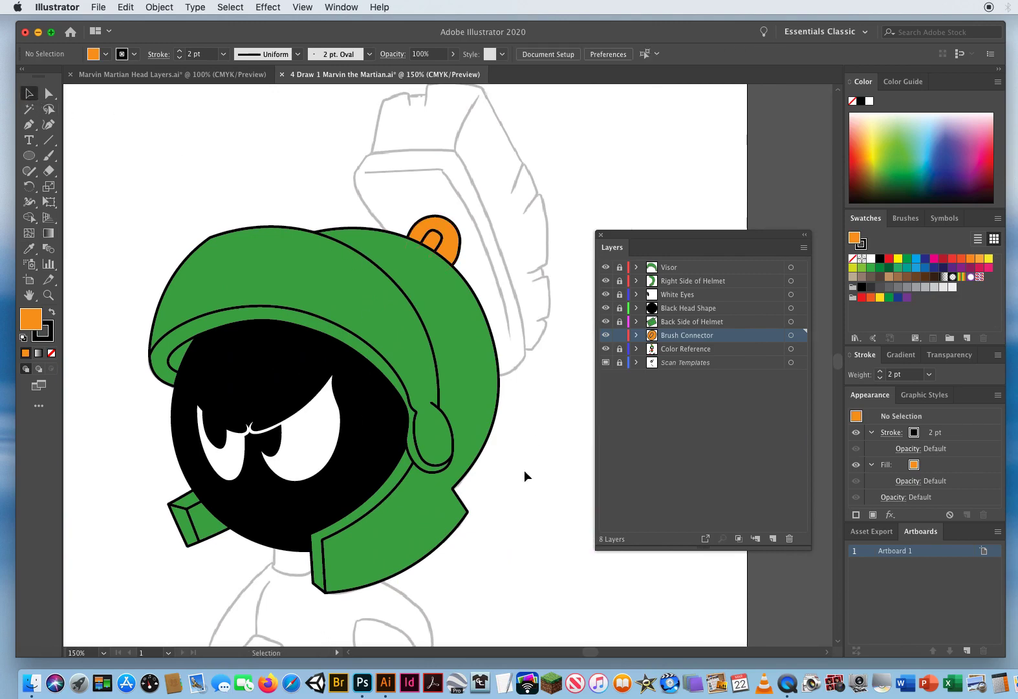
pyautogui.moveTo(517, 464); pyautogui.dragTo(463, 468)
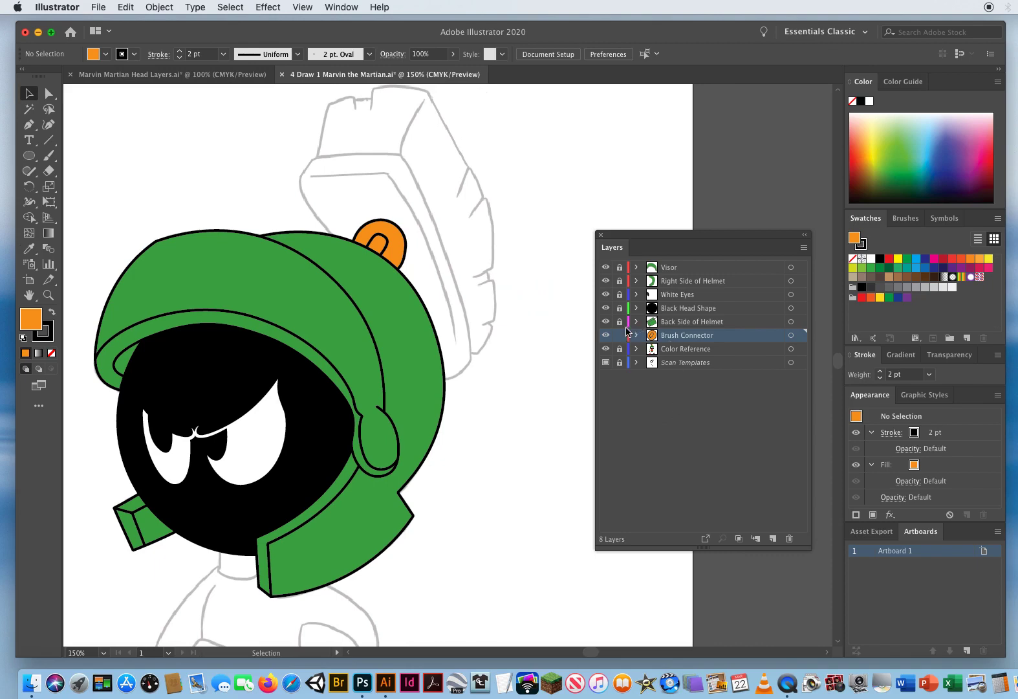
pyautogui.click(619, 335)
pyautogui.click(697, 352)
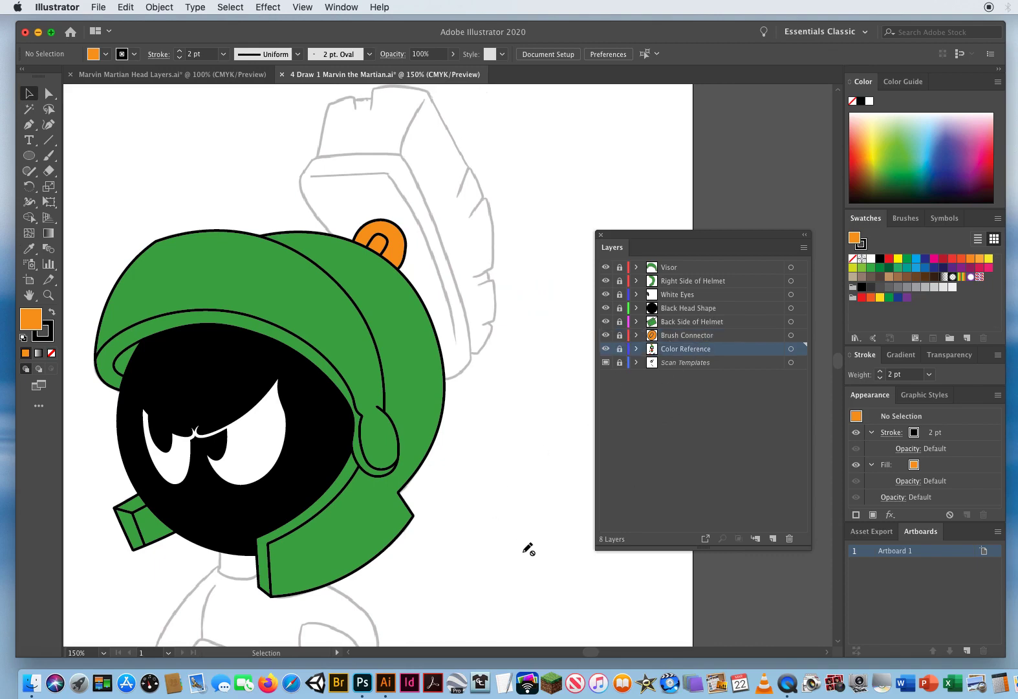
# Create Layer 9 above Color Reference, colour it Light Red and rename it 'Base of Brush'.
pyautogui.click(773, 538)
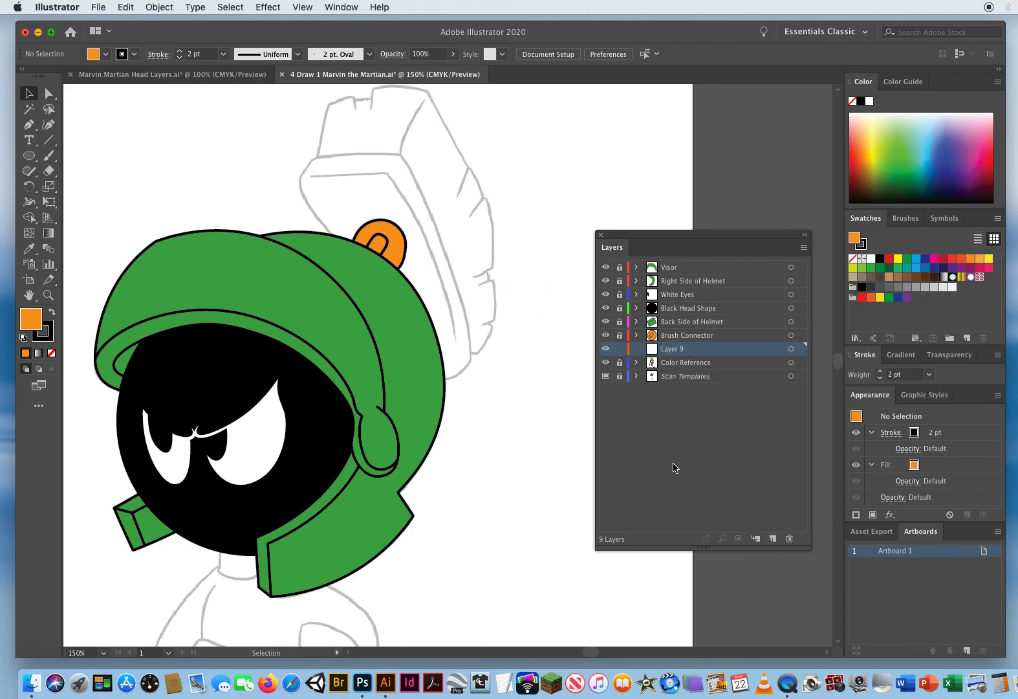
pyautogui.doubleClick(736, 352)
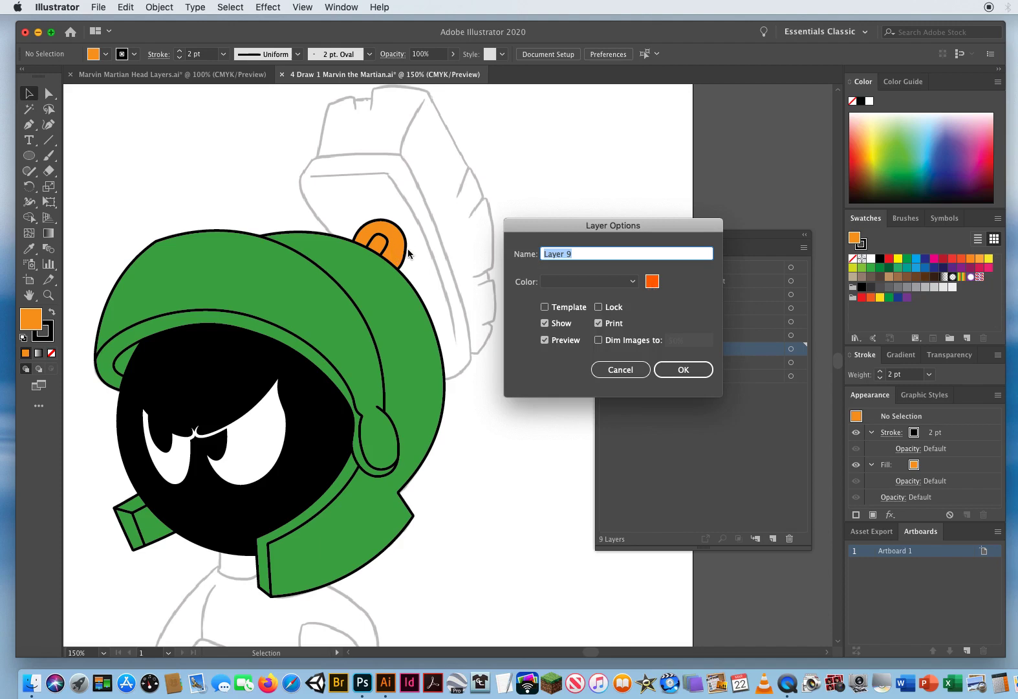
pyautogui.click(576, 283)
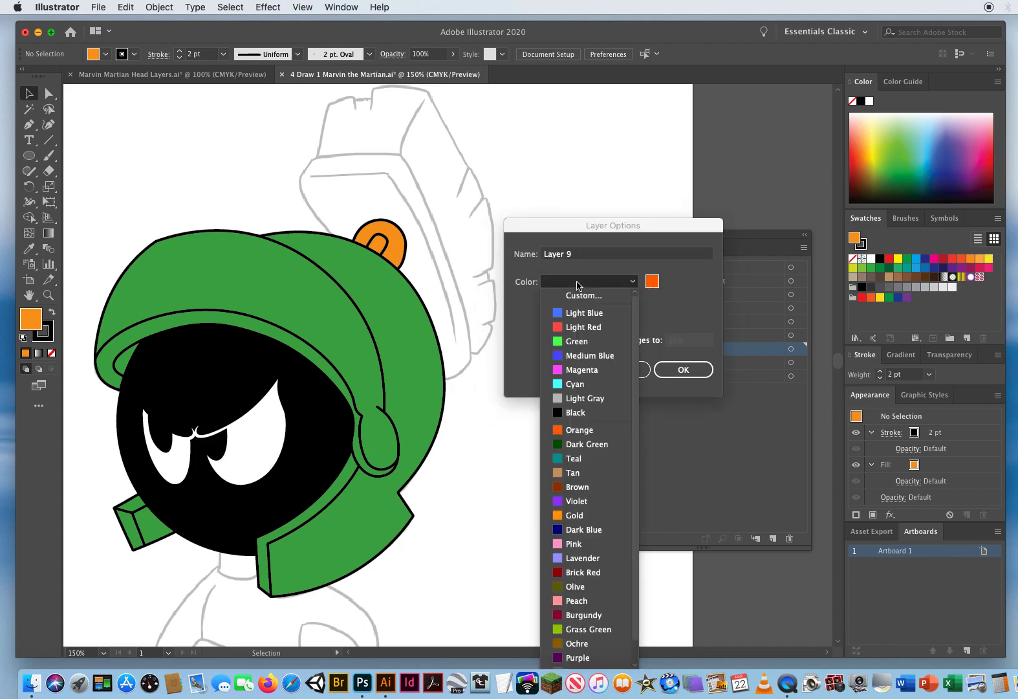
pyautogui.click(611, 326)
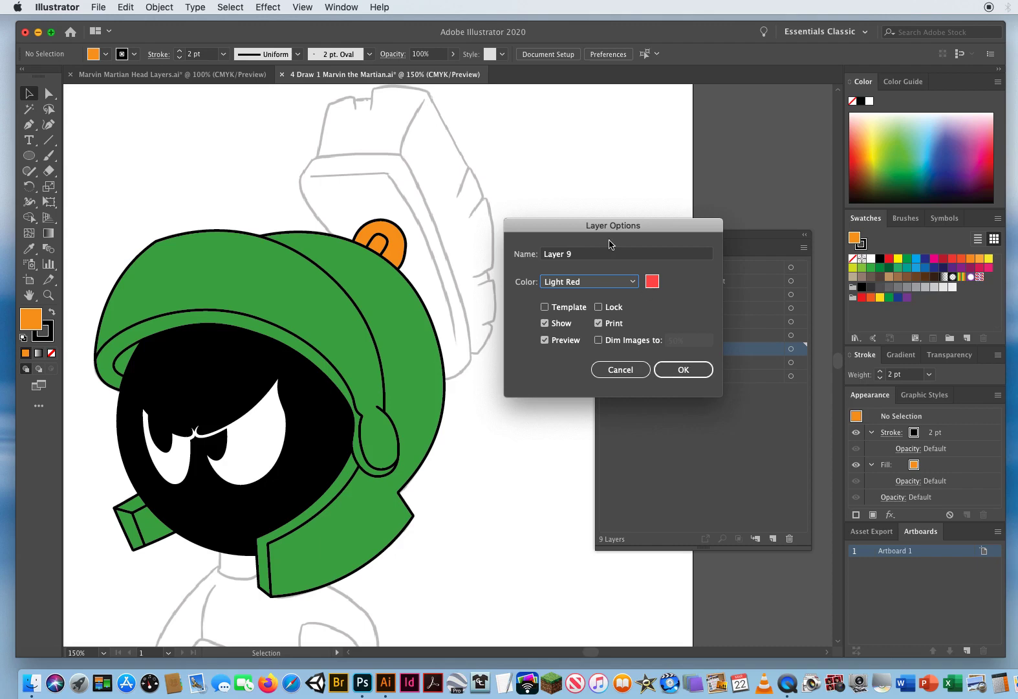
pyautogui.click(589, 253)
pyautogui.write('Base of Brush')
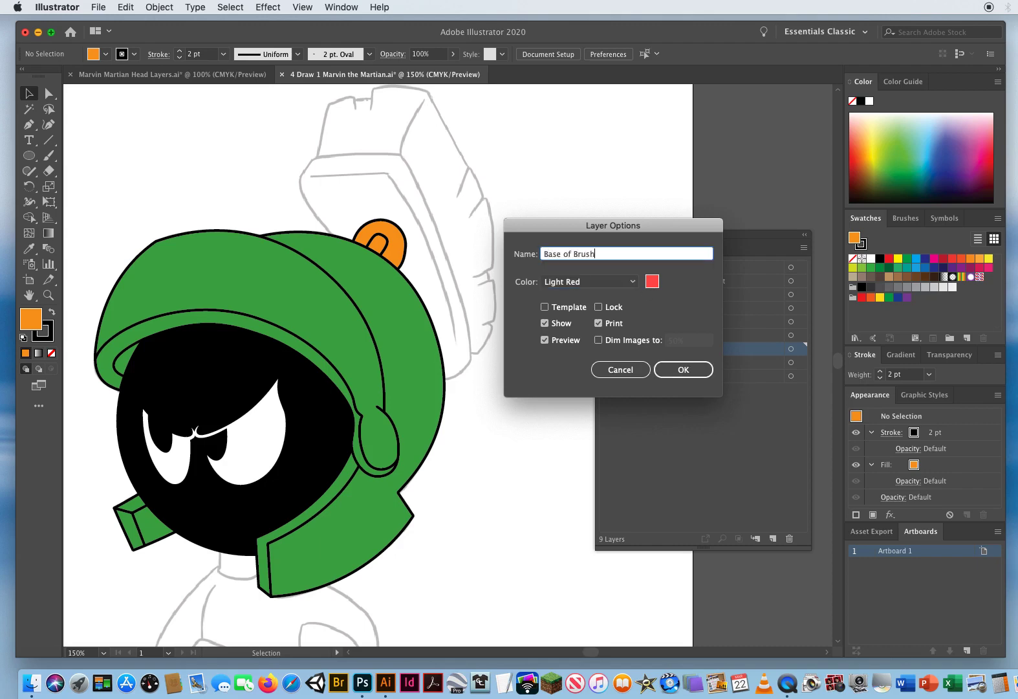
pyautogui.click(682, 369)
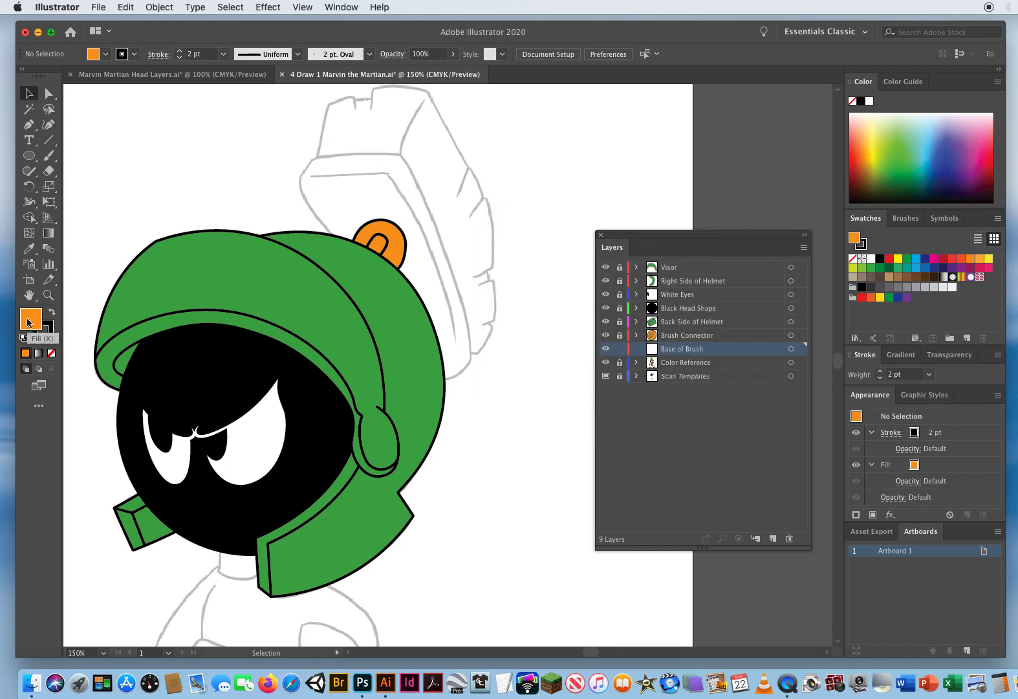
# Start the unfilled brush base outline with the Pen tool along its left and top edges.
pyautogui.press('/')
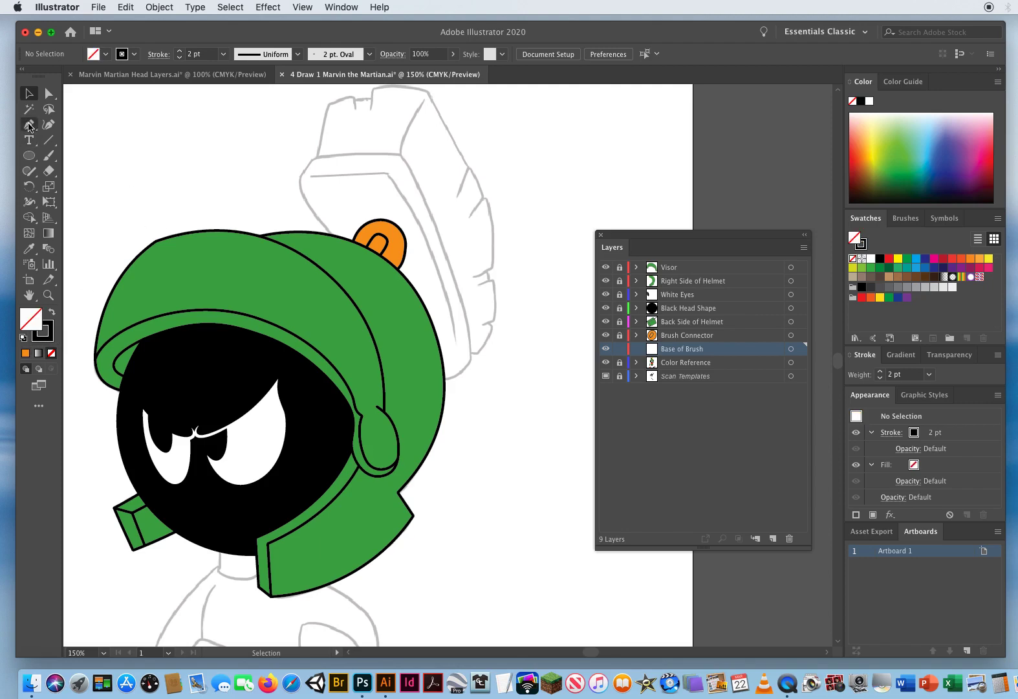
pyautogui.click(29, 125)
pyautogui.moveTo(331, 238); pyautogui.dragTo(331, 236)
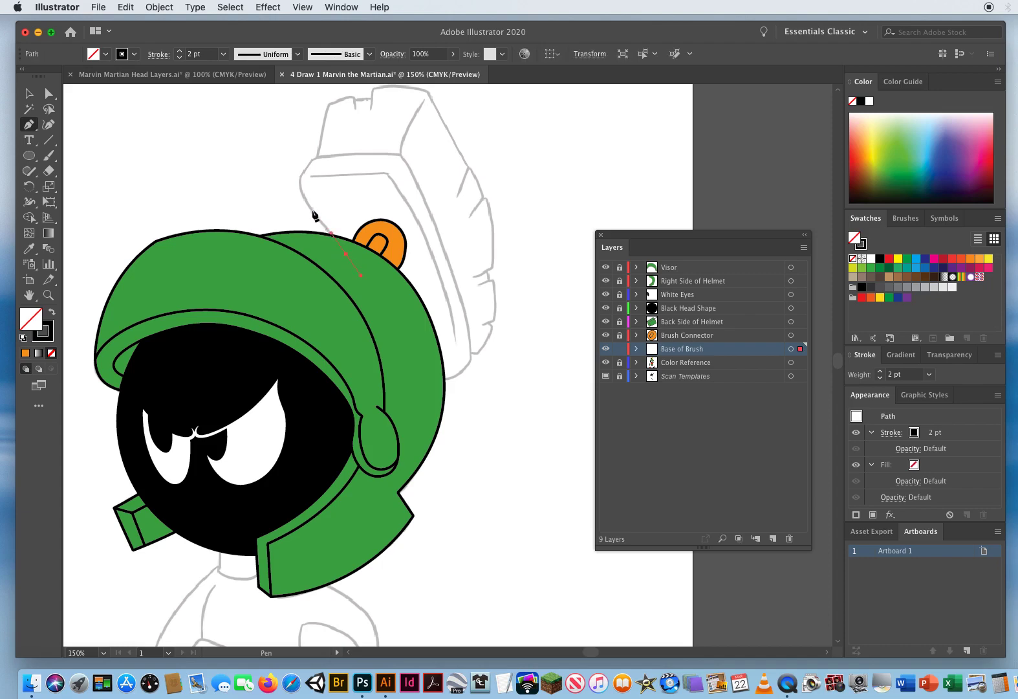
pyautogui.moveTo(301, 195); pyautogui.dragTo(298, 190)
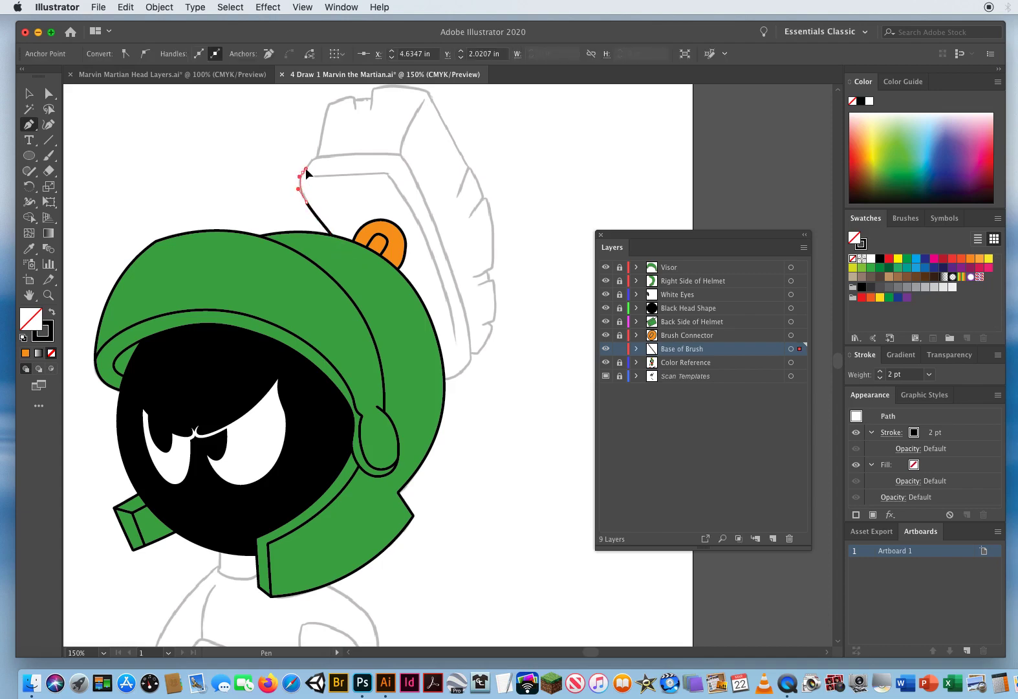
pyautogui.moveTo(310, 165); pyautogui.dragTo(316, 161)
pyautogui.click(314, 158)
pyautogui.moveTo(313, 159); pyautogui.dragTo(337, 154)
pyautogui.moveTo(401, 155); pyautogui.dragTo(428, 157)
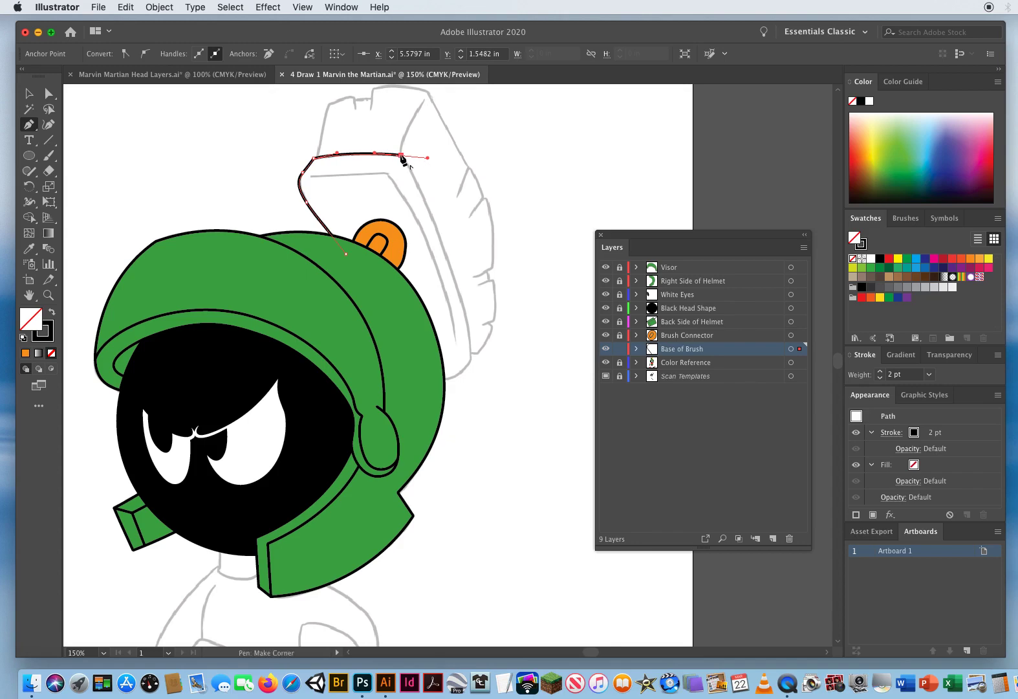
pyautogui.click(401, 155)
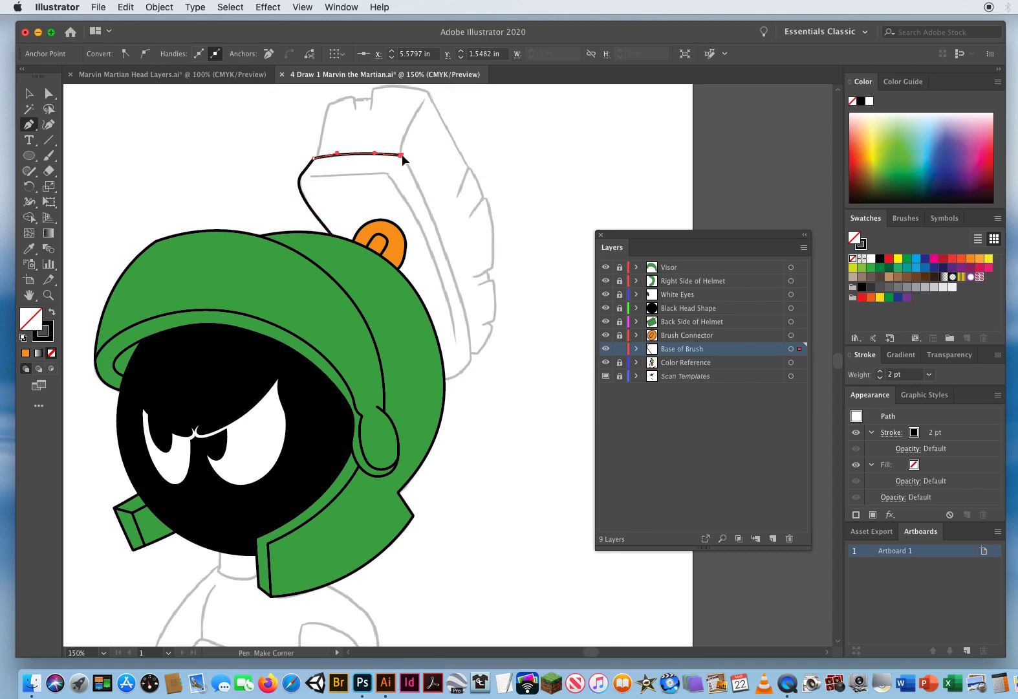
# Trace down the brush base's right side and bottom edge, closing the outline at its start.
pyautogui.click(422, 190)
pyautogui.moveTo(446, 255); pyautogui.dragTo(452, 275)
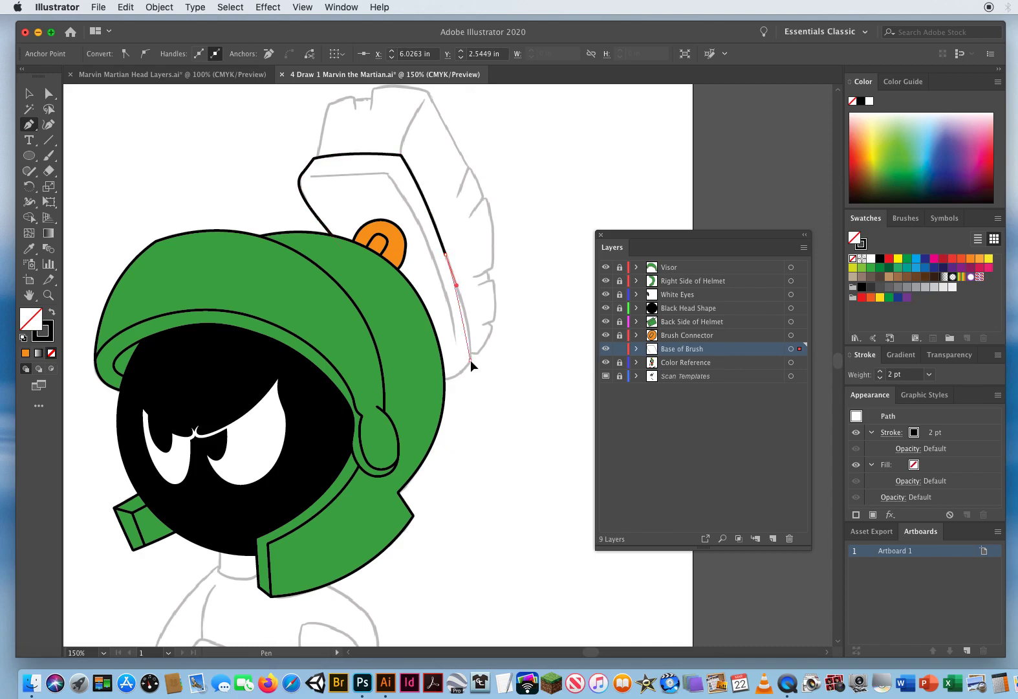
pyautogui.moveTo(471, 360); pyautogui.dragTo(471, 406)
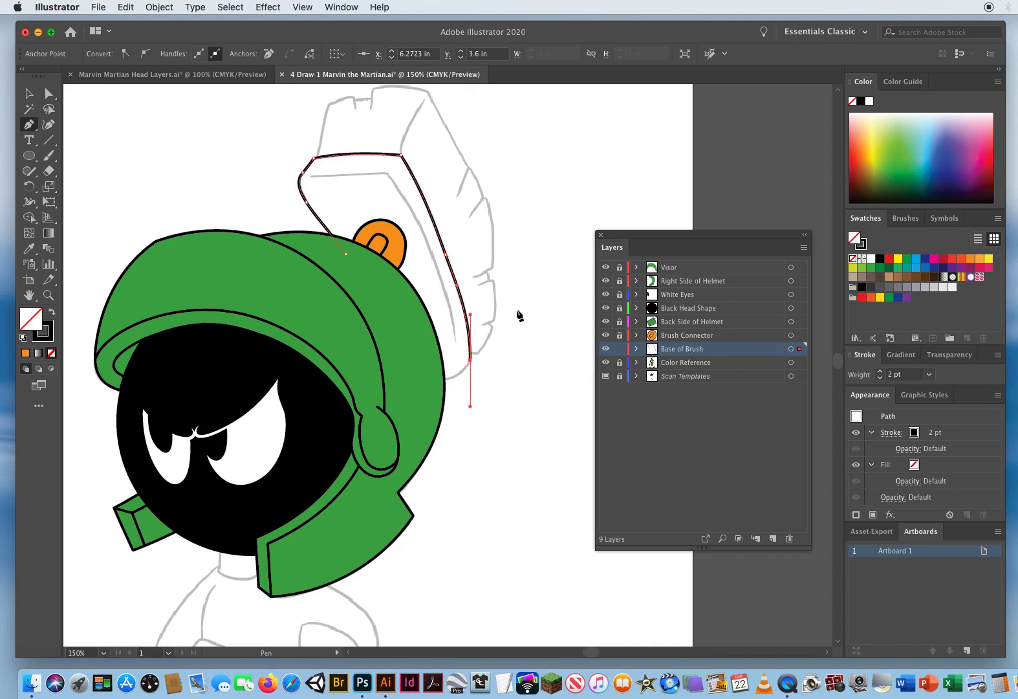
pyautogui.click(470, 360)
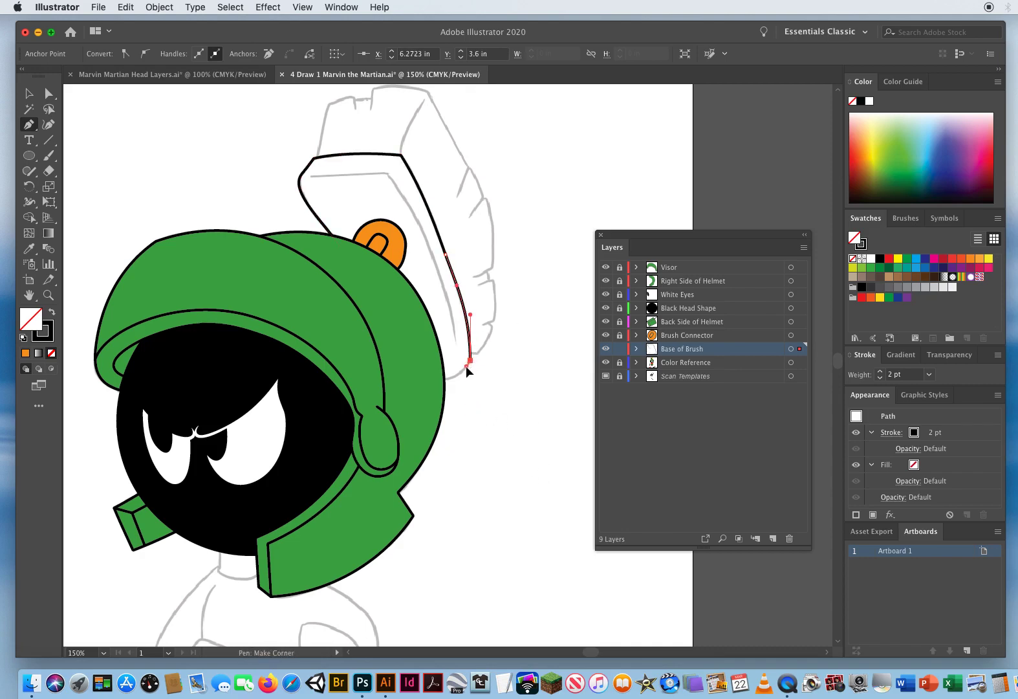
pyautogui.click(462, 372)
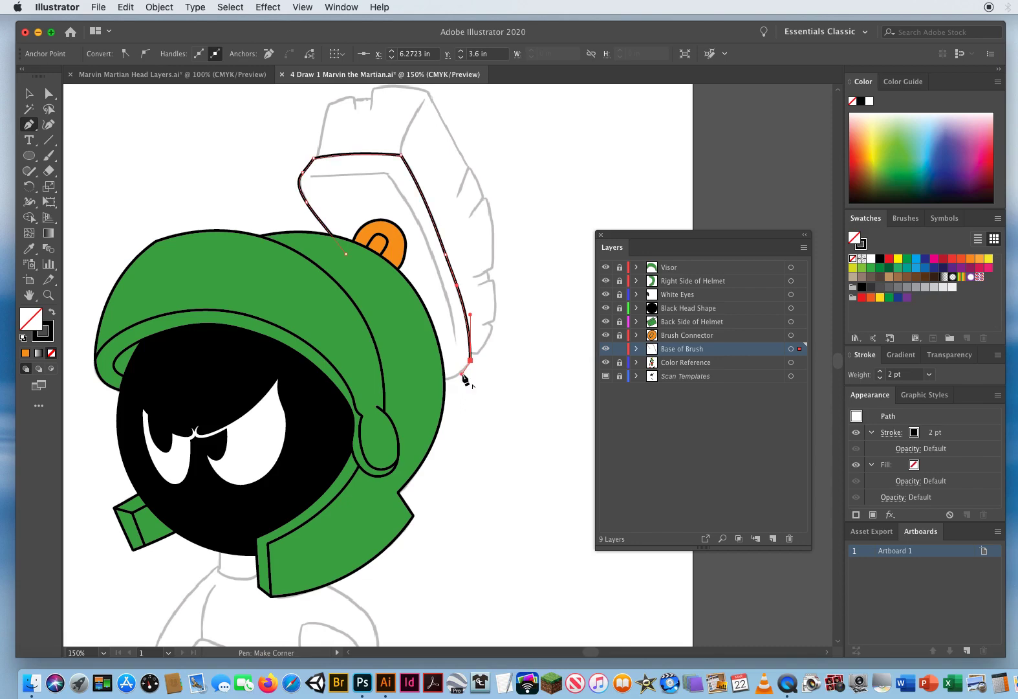
pyautogui.click(418, 378)
pyautogui.moveTo(406, 375); pyautogui.dragTo(402, 374)
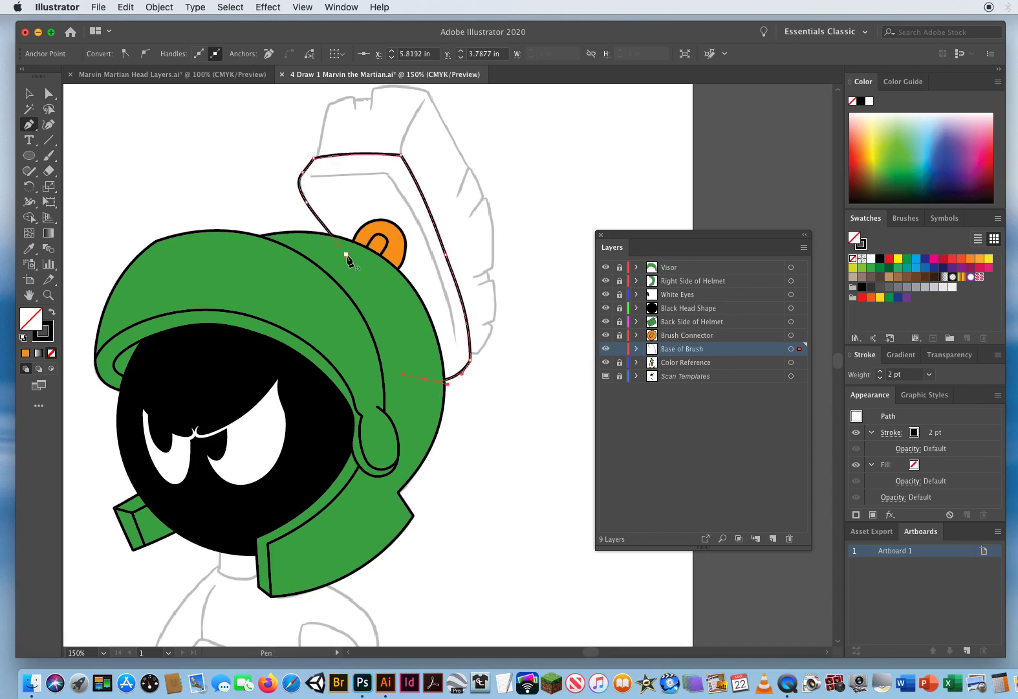
pyautogui.click(346, 254)
pyautogui.press('super')
pyautogui.keyDown('super'); pyautogui.click(247, 187); pyautogui.keyUp('super')
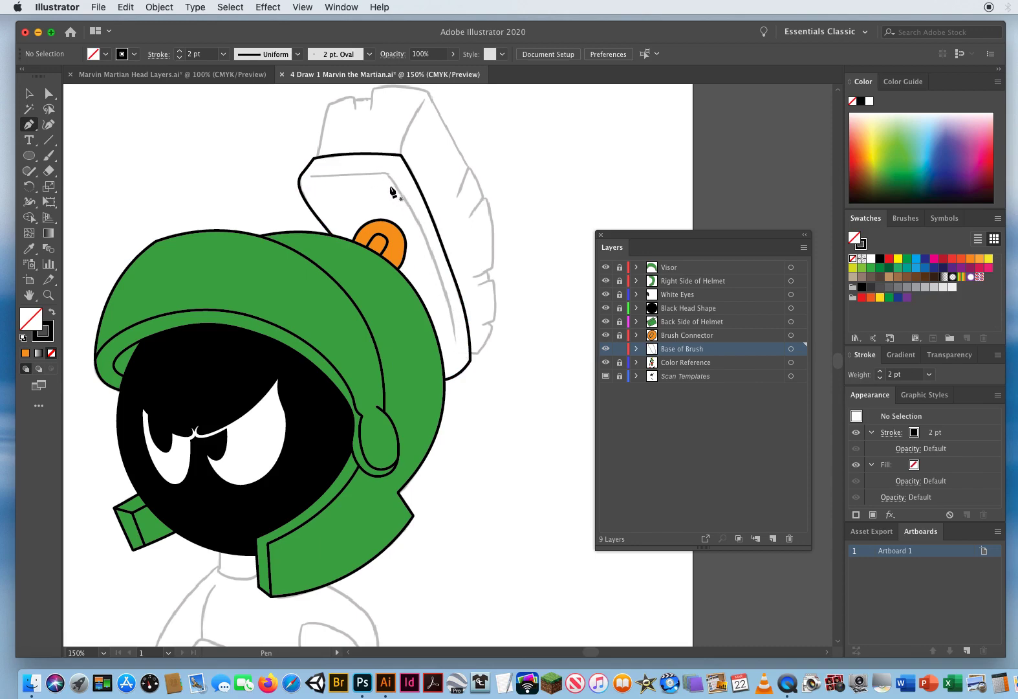
# Draw an open inner line following the brush base's top and right edges, then select the base outline.
pyautogui.click(311, 177)
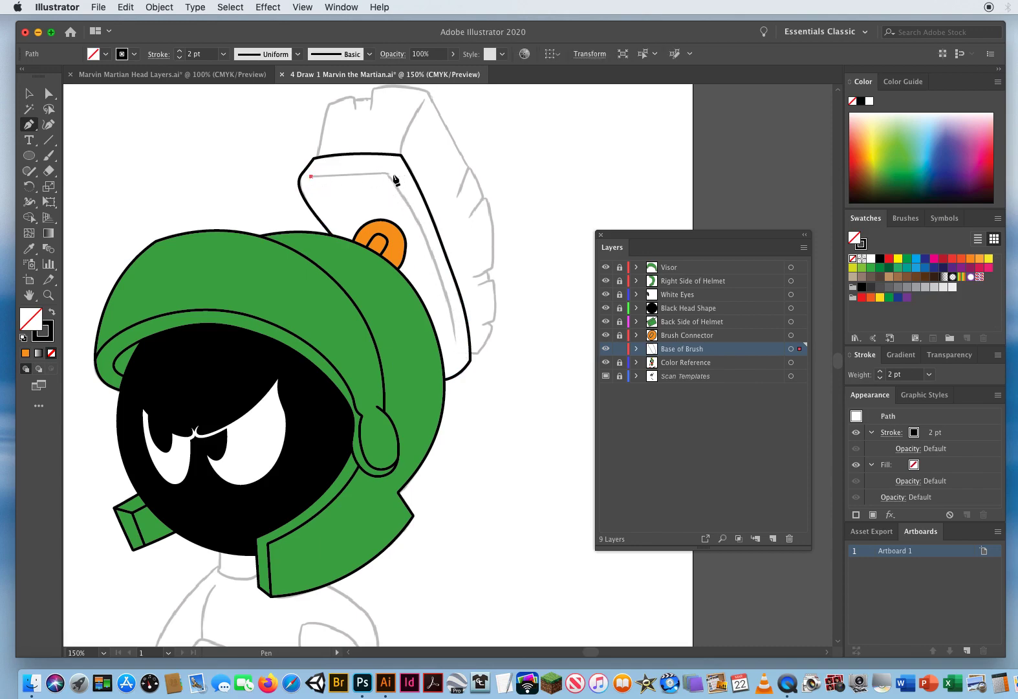
pyautogui.click(388, 174)
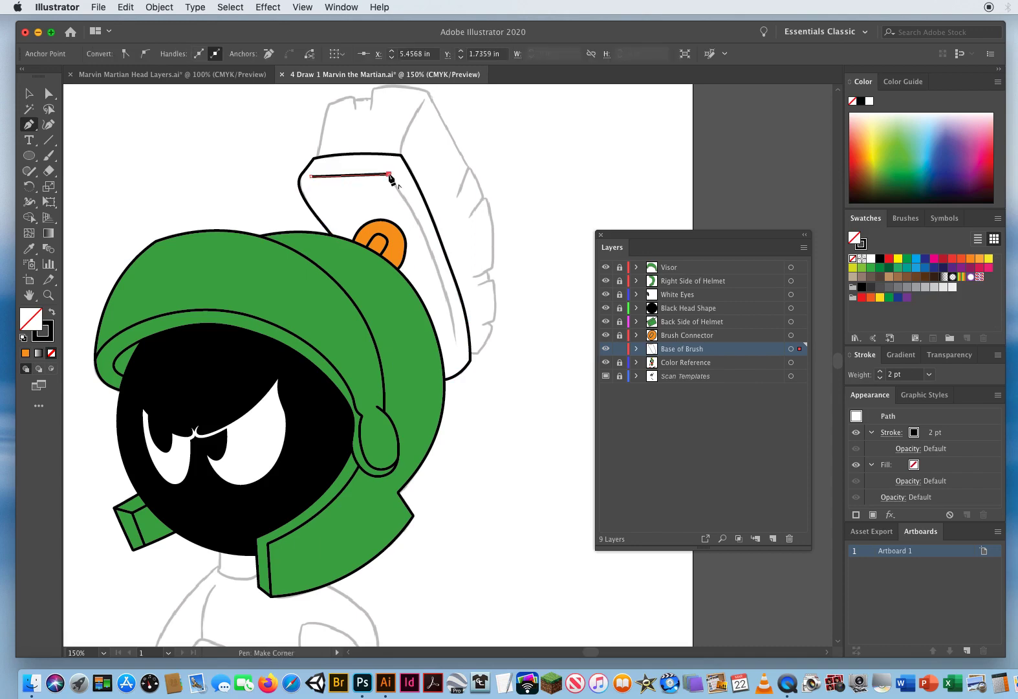
pyautogui.click(414, 214)
pyautogui.moveTo(456, 342); pyautogui.dragTo(469, 417)
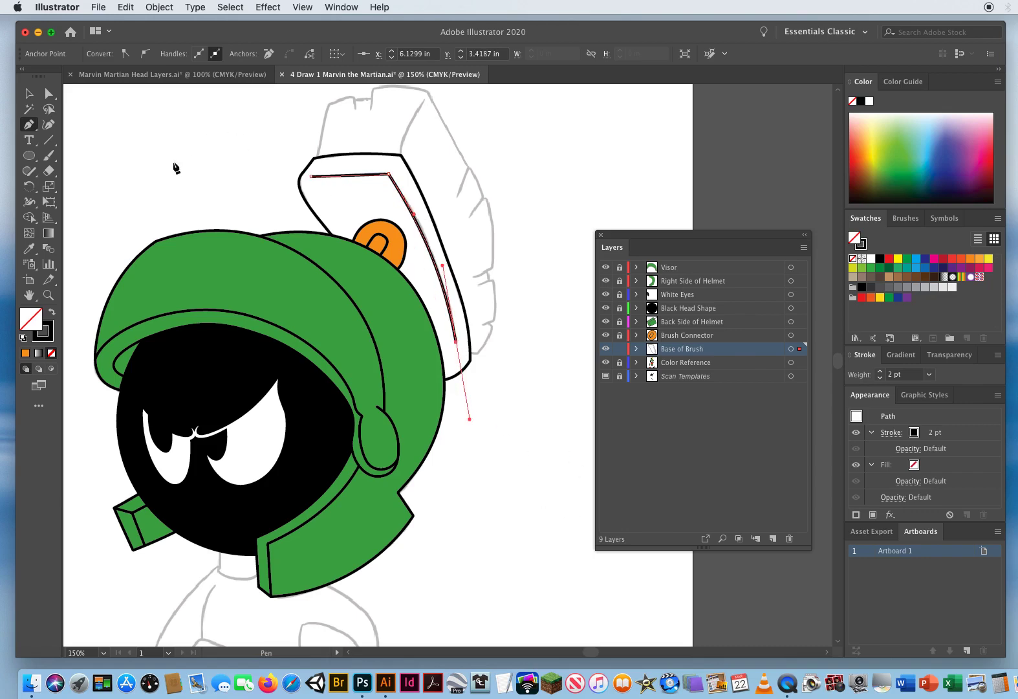
pyautogui.click(30, 96)
pyautogui.click(224, 167)
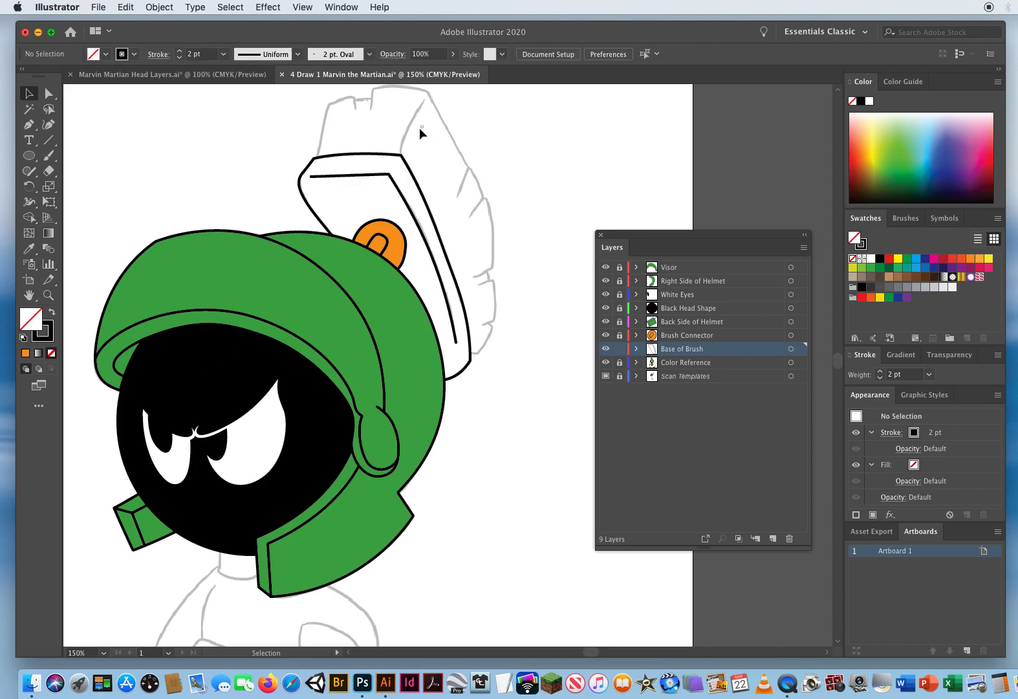
pyautogui.moveTo(424, 125); pyautogui.dragTo(387, 163)
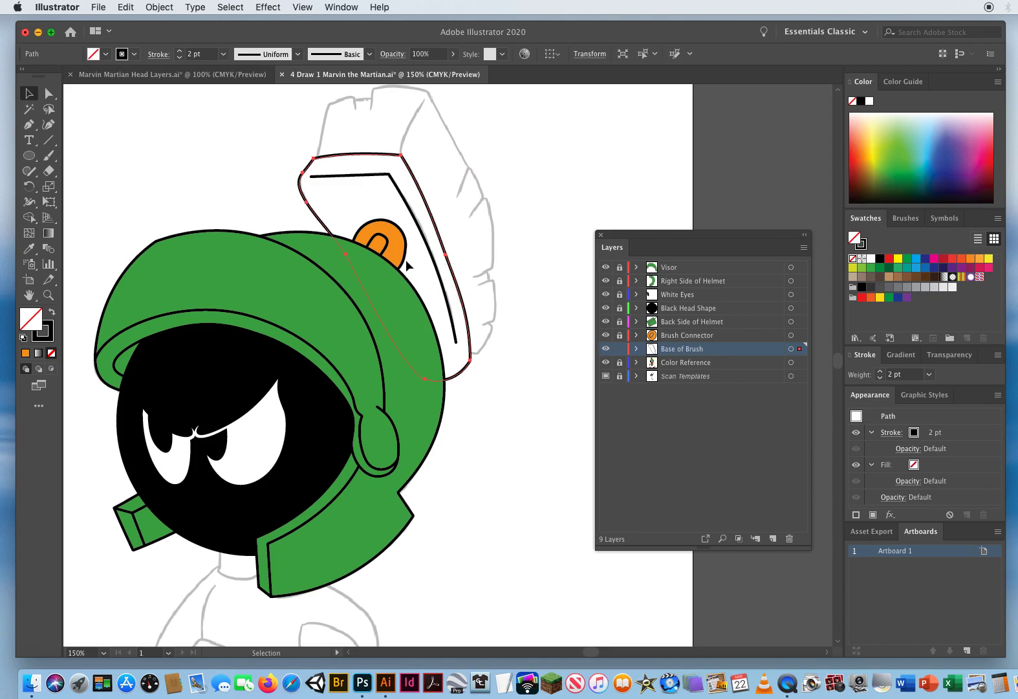
# Eyedrop the connector's orange into the brush base, deselect it, and activate Color Reference.
pyautogui.click(28, 248)
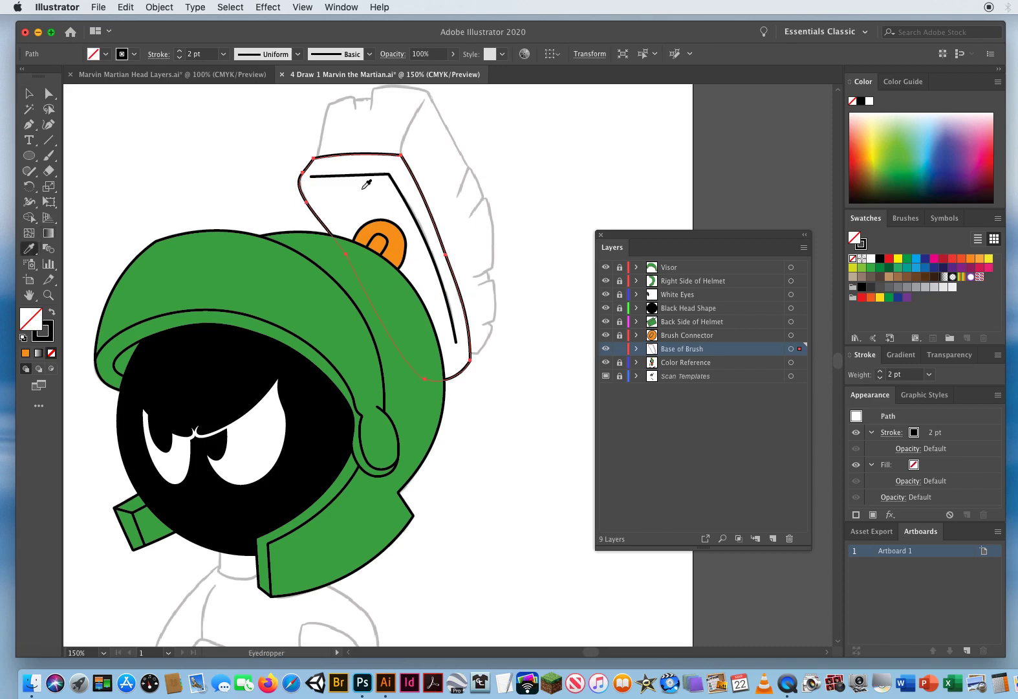
pyautogui.click(402, 235)
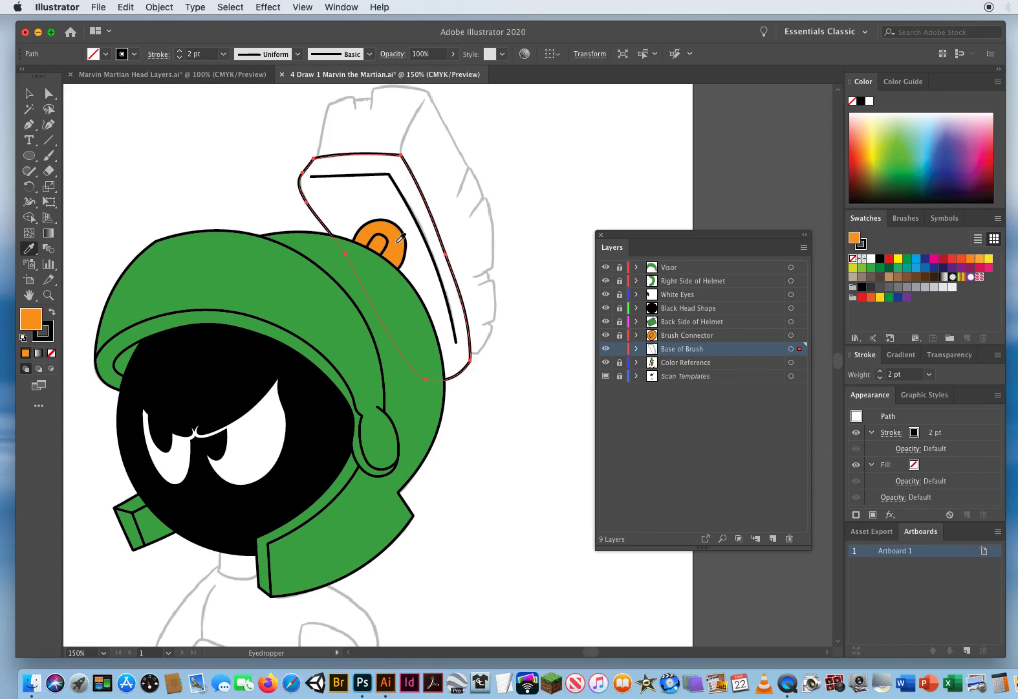
pyautogui.click(28, 94)
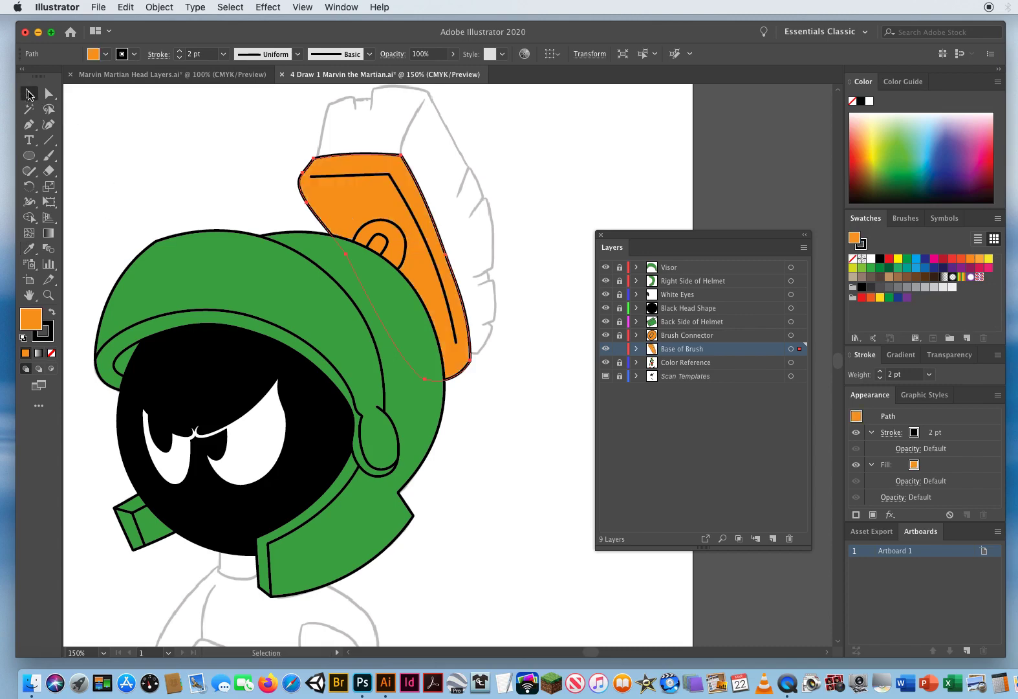
pyautogui.click(227, 182)
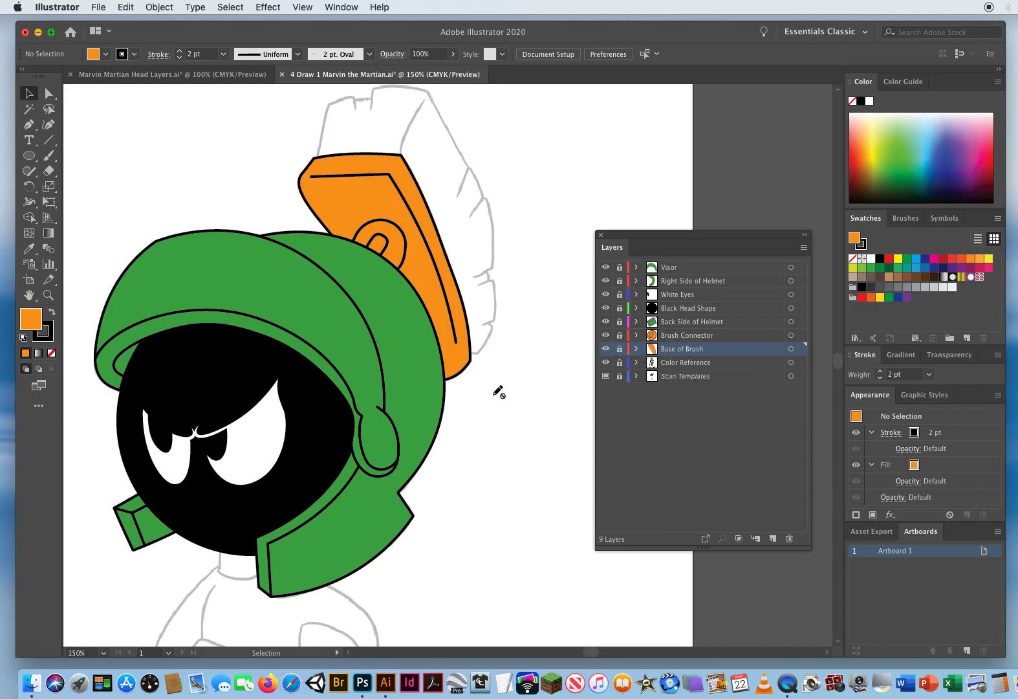
pyautogui.click(724, 363)
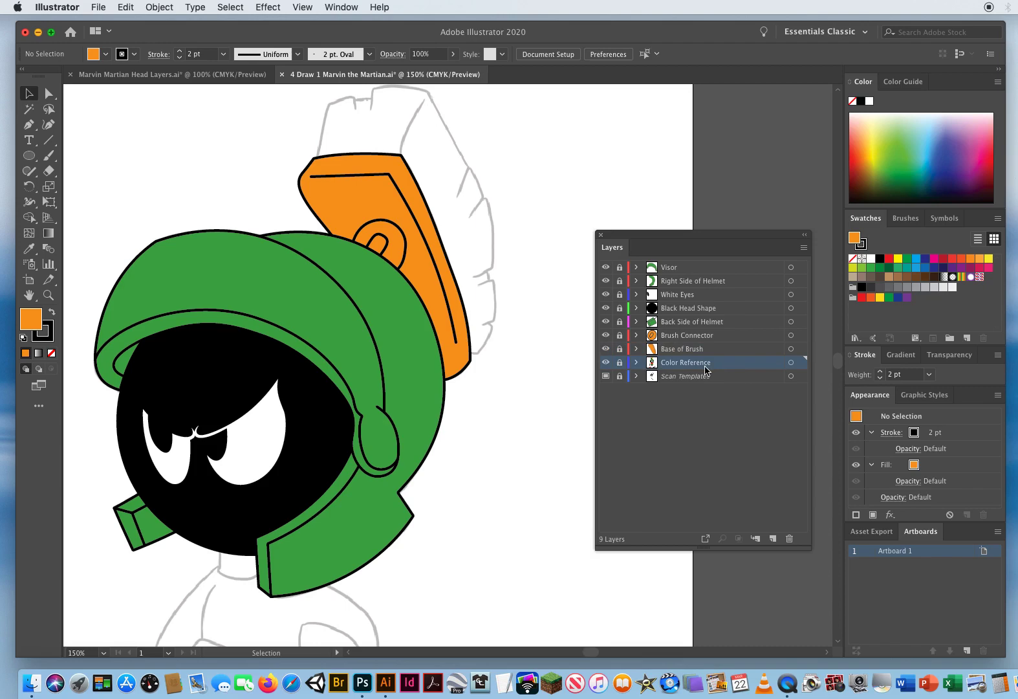
# Create Layer 10 above Color Reference, colour it Light Red and rename it 'Brush Bristles'.
pyautogui.click(773, 539)
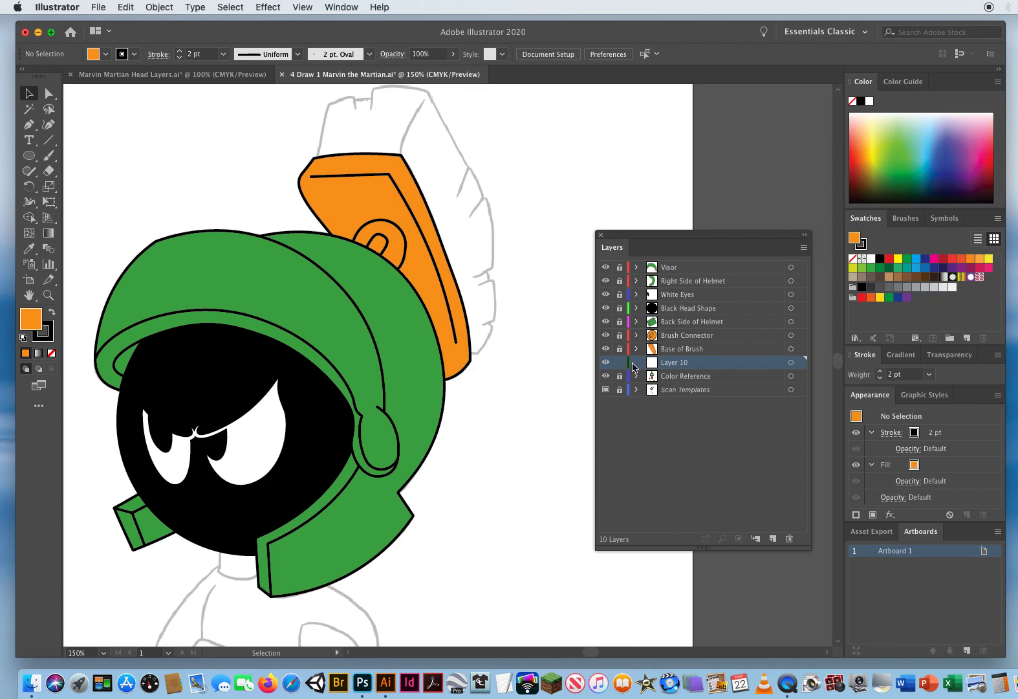
pyautogui.doubleClick(742, 367)
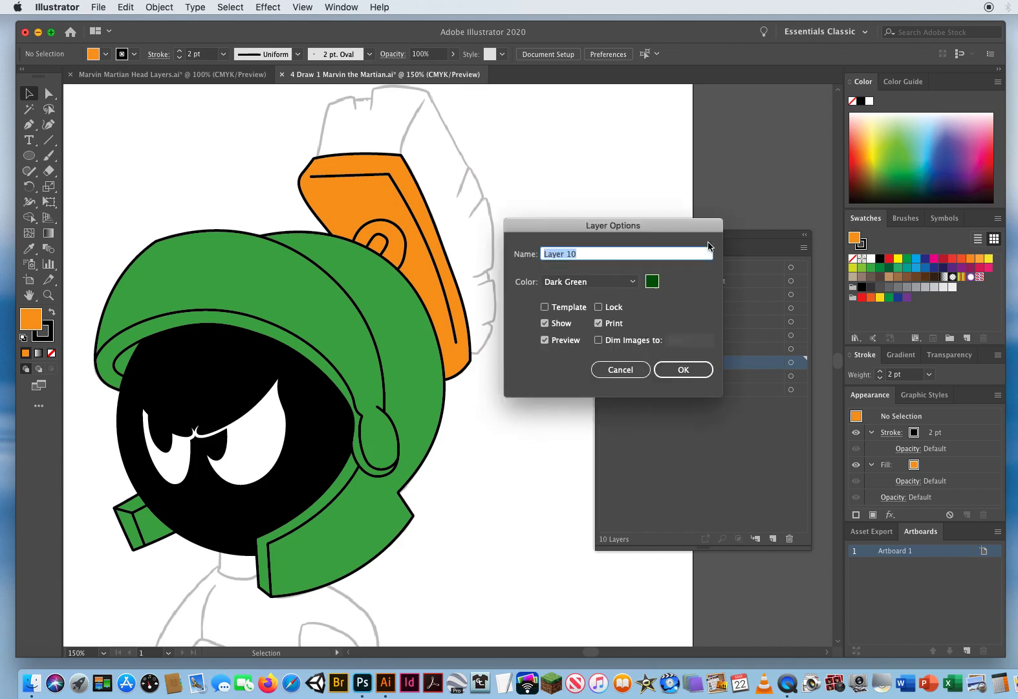
pyautogui.click(598, 282)
pyautogui.click(584, 303)
pyautogui.write('Brush Bristles')
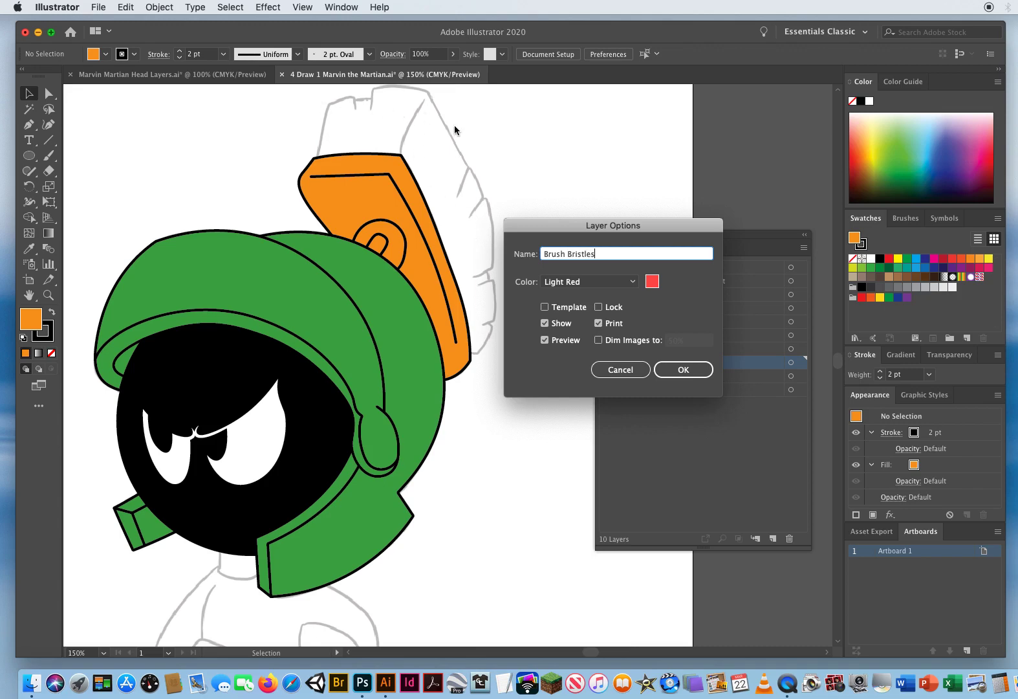
pyautogui.click(672, 370)
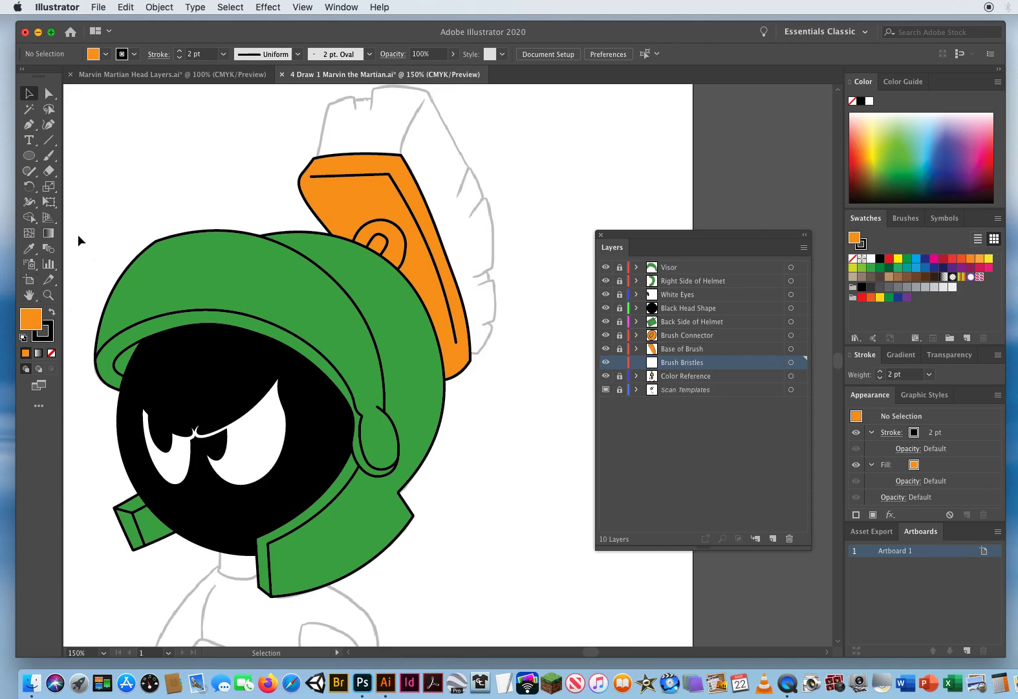
pyautogui.press('/')
pyautogui.moveTo(279, 197); pyautogui.dragTo(234, 247)
# Zoom in on the brush and trace the bristles' left edge up to a sharp top-left corner.
pyautogui.click(28, 125)
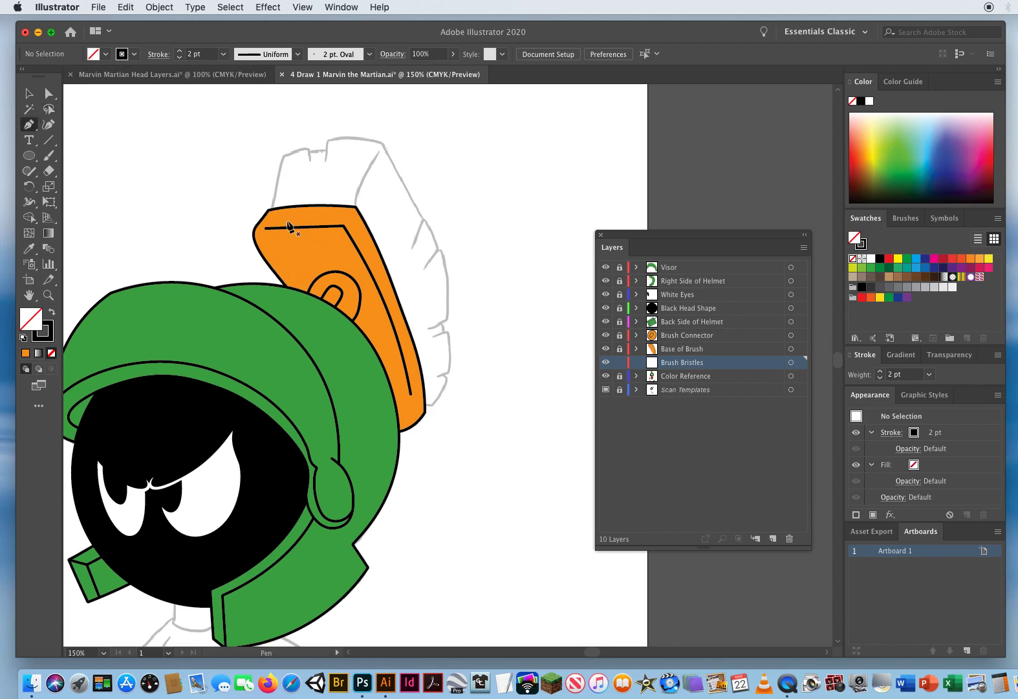
pyautogui.click(48, 295)
pyautogui.click(385, 283)
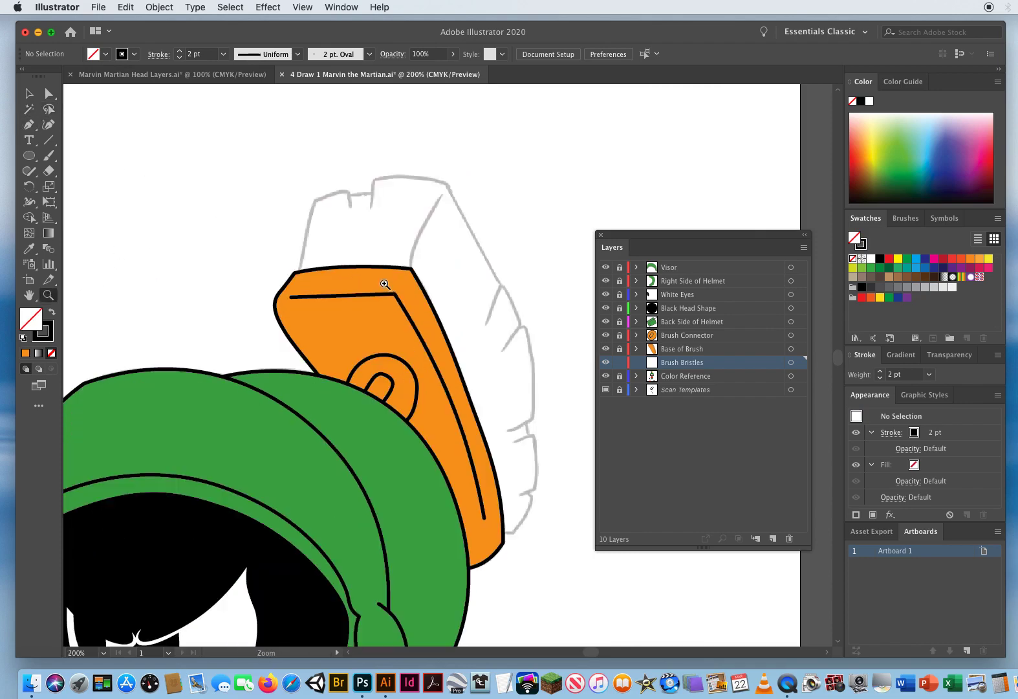
pyautogui.hscroll(2, 271, 207)
pyautogui.click(29, 126)
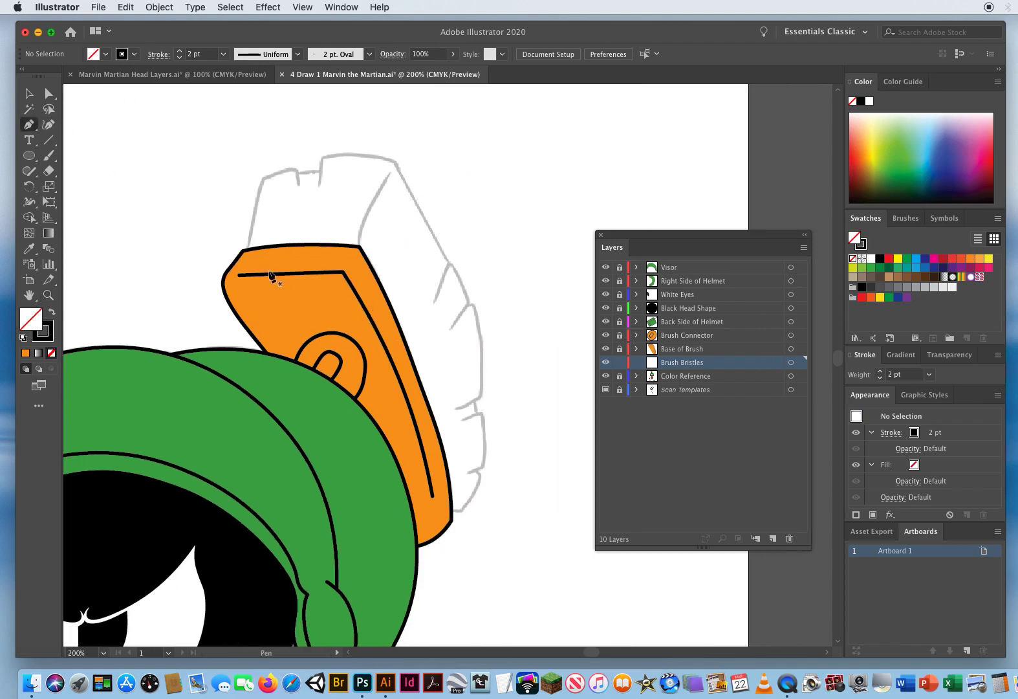
pyautogui.click(240, 267)
pyautogui.click(246, 256)
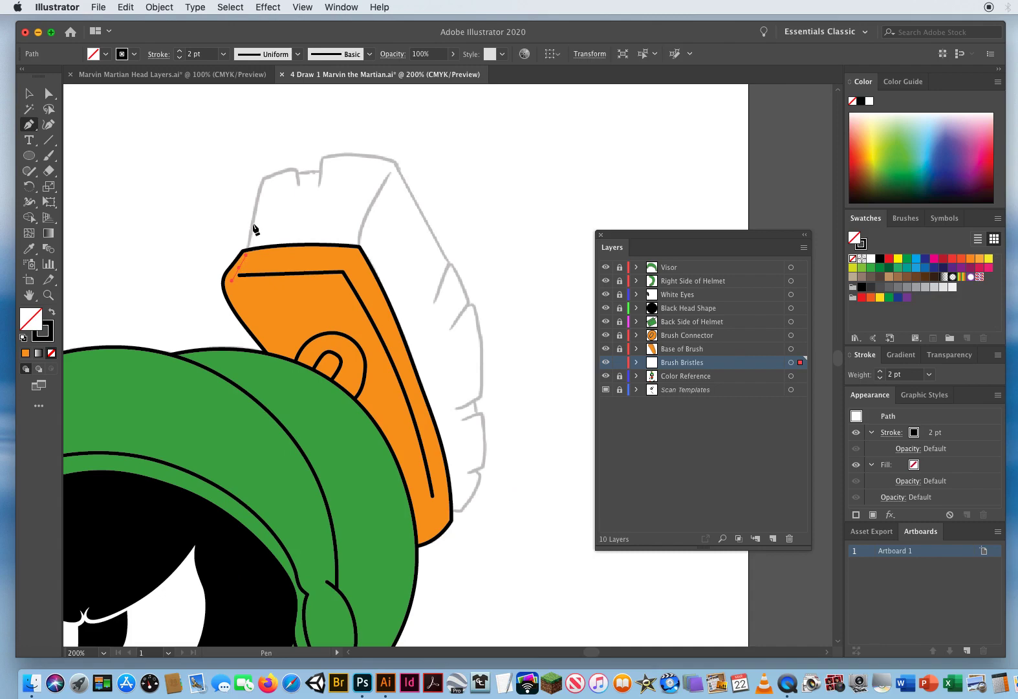
pyautogui.click(256, 201)
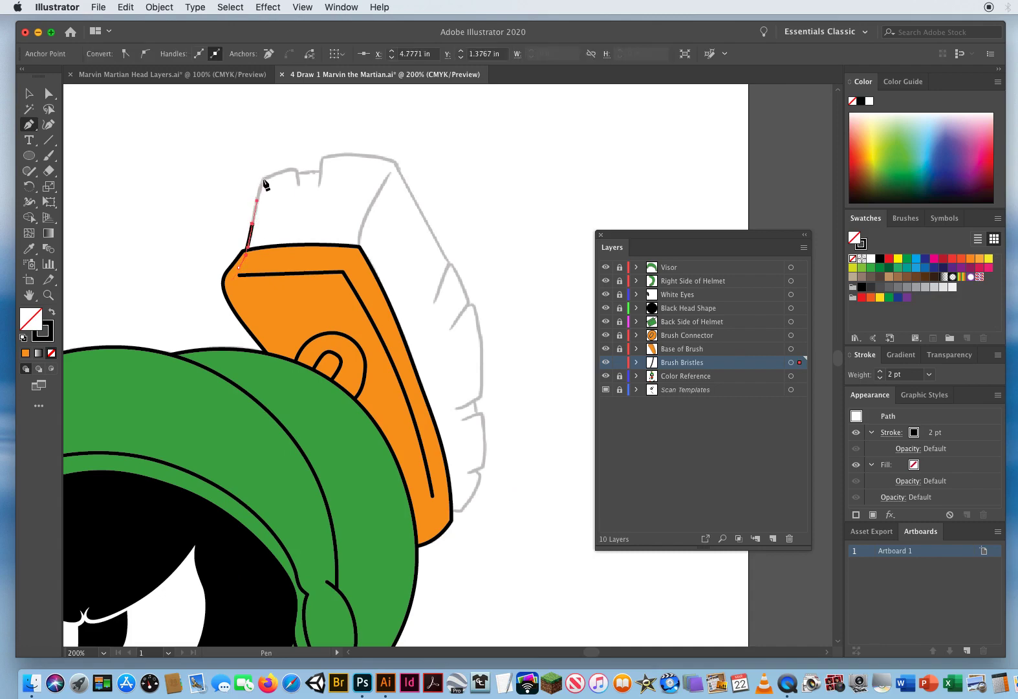
pyautogui.click(266, 169)
pyautogui.click(263, 178)
# Trace the bristles' notched top edge and continue partway down the right side.
pyautogui.moveTo(297, 170); pyautogui.dragTo(305, 168)
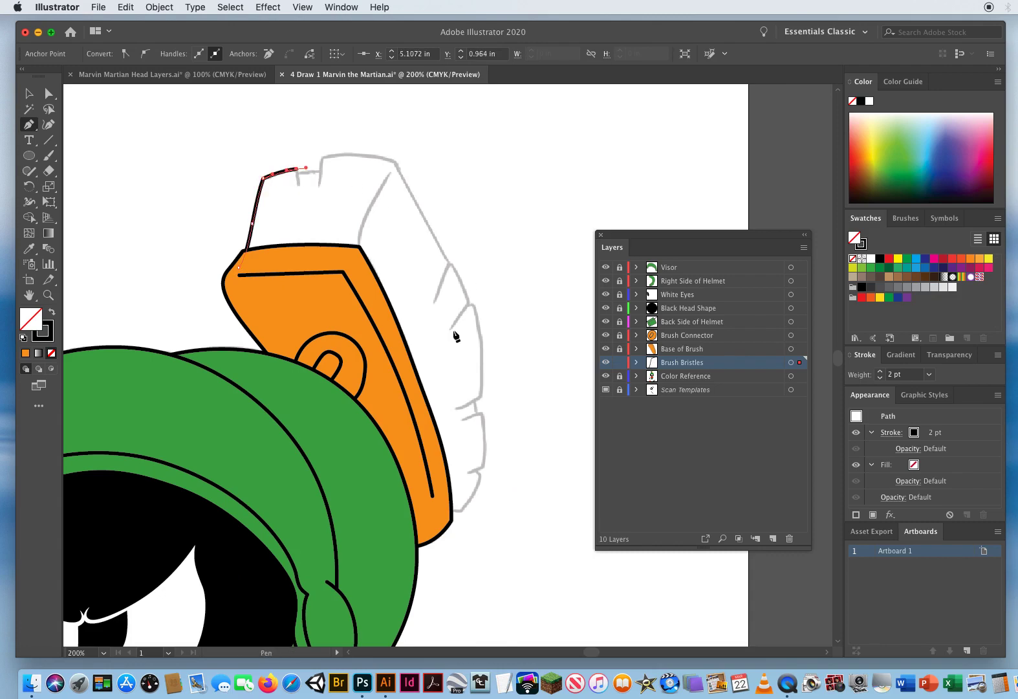
pyautogui.click(297, 170)
pyautogui.click(298, 175)
pyautogui.click(322, 173)
pyautogui.click(321, 157)
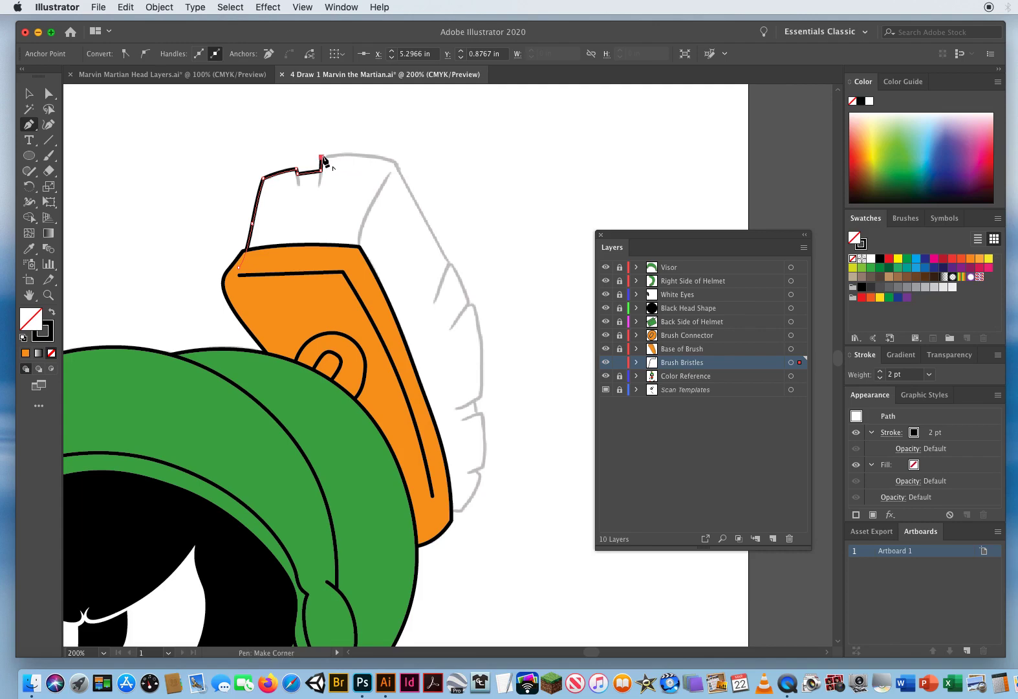
pyautogui.moveTo(337, 153); pyautogui.dragTo(414, 172)
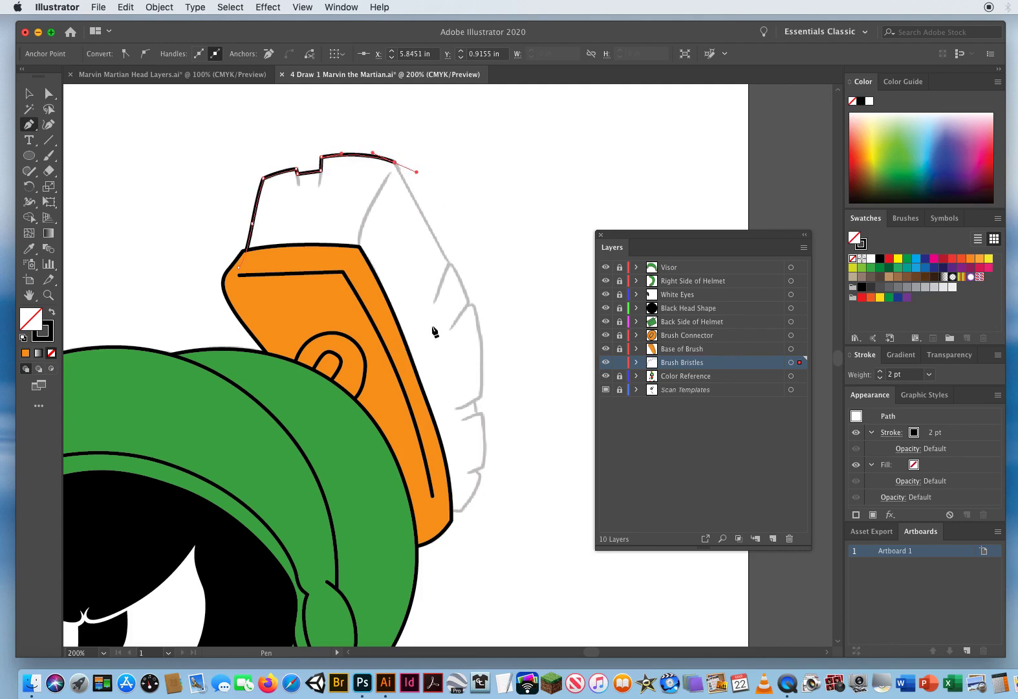
pyautogui.click(395, 162)
pyautogui.click(408, 193)
pyautogui.moveTo(450, 265); pyautogui.dragTo(464, 290)
# Trace the bristles outline through the first jags of the right side, converting points to corners.
pyautogui.scroll(-2, 454, 290)
pyautogui.hscroll(3, 454, 290)
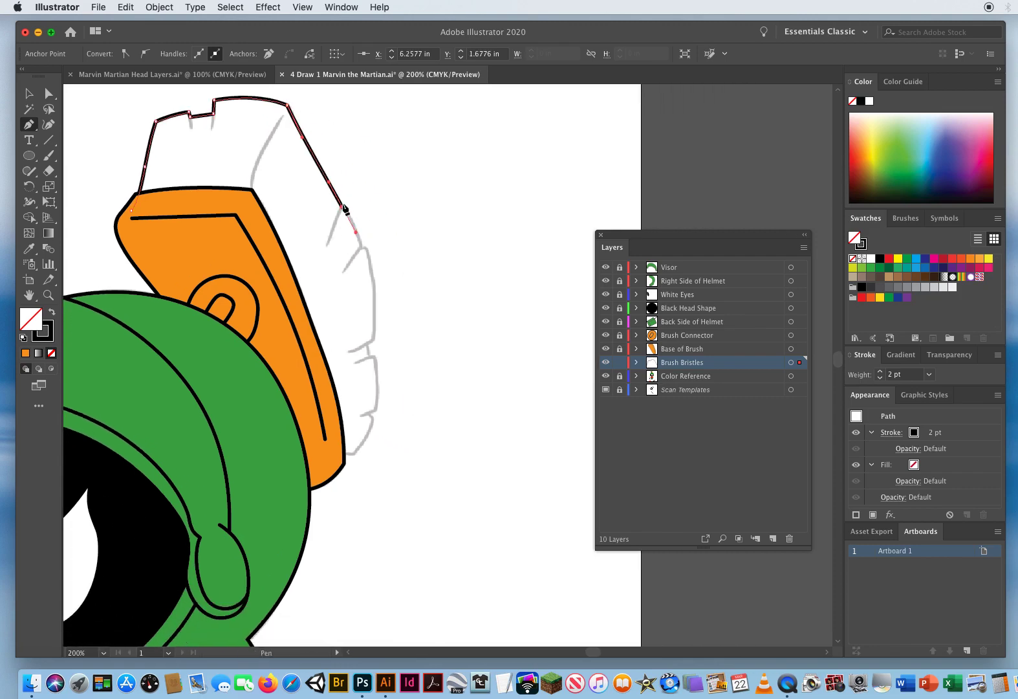
pyautogui.click(342, 209)
pyautogui.click(361, 243)
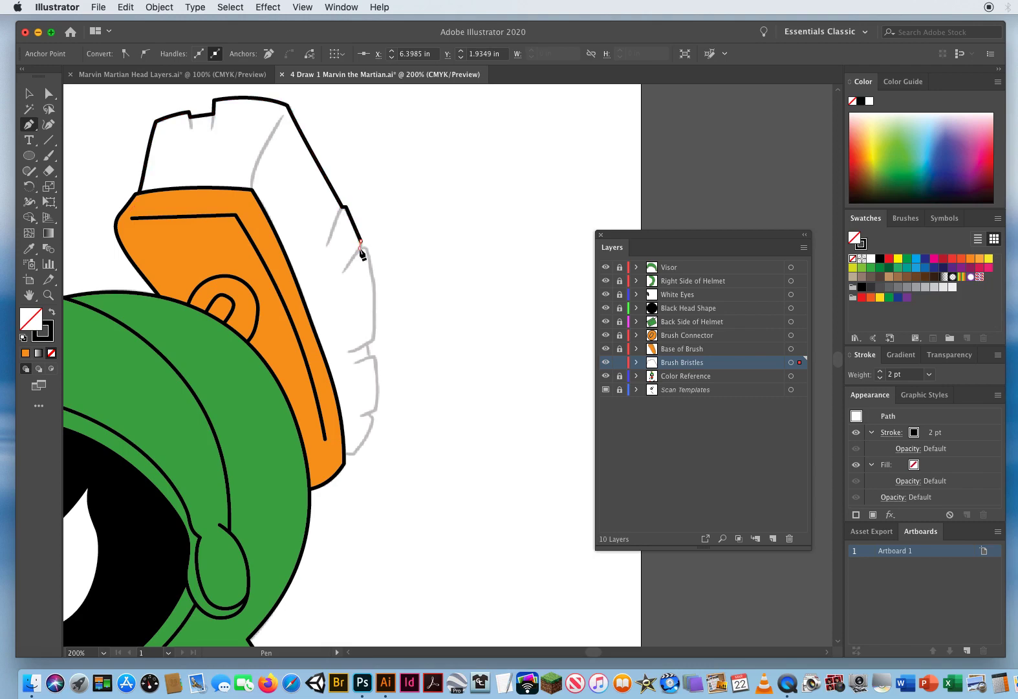
pyautogui.click(365, 246)
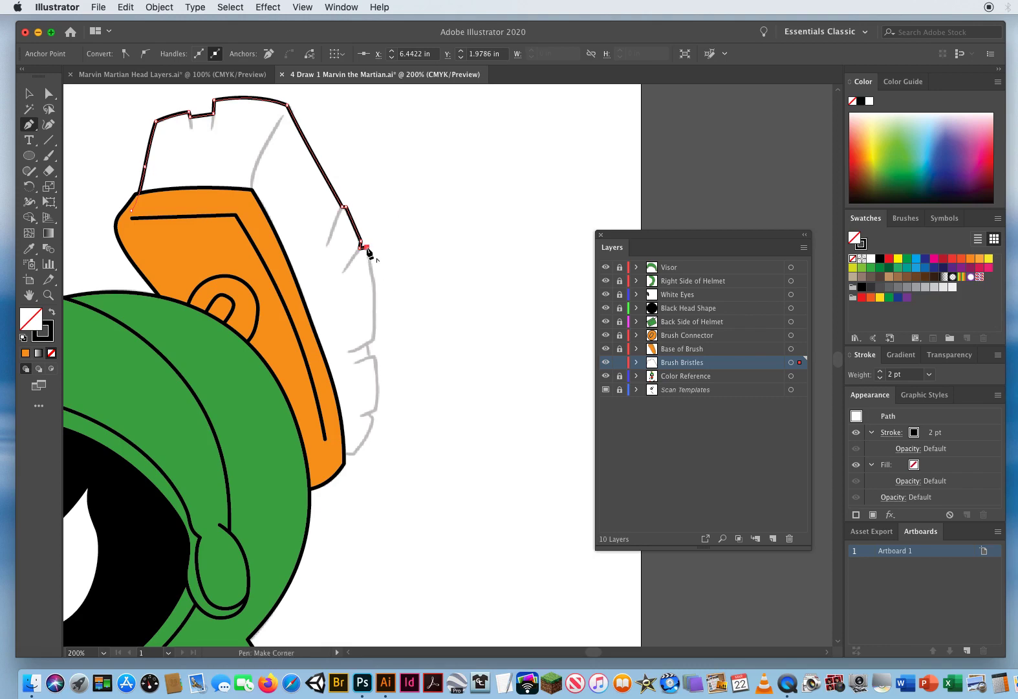
pyautogui.moveTo(367, 248); pyautogui.dragTo(374, 279)
pyautogui.moveTo(369, 359); pyautogui.dragTo(370, 382)
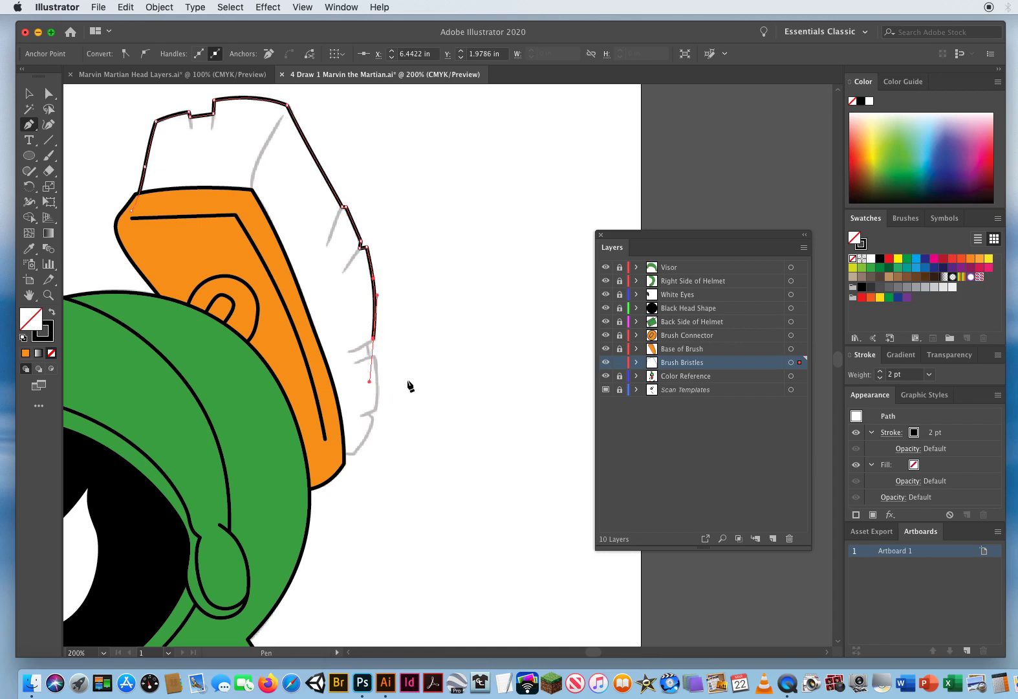
pyautogui.click(373, 338)
pyautogui.click(366, 355)
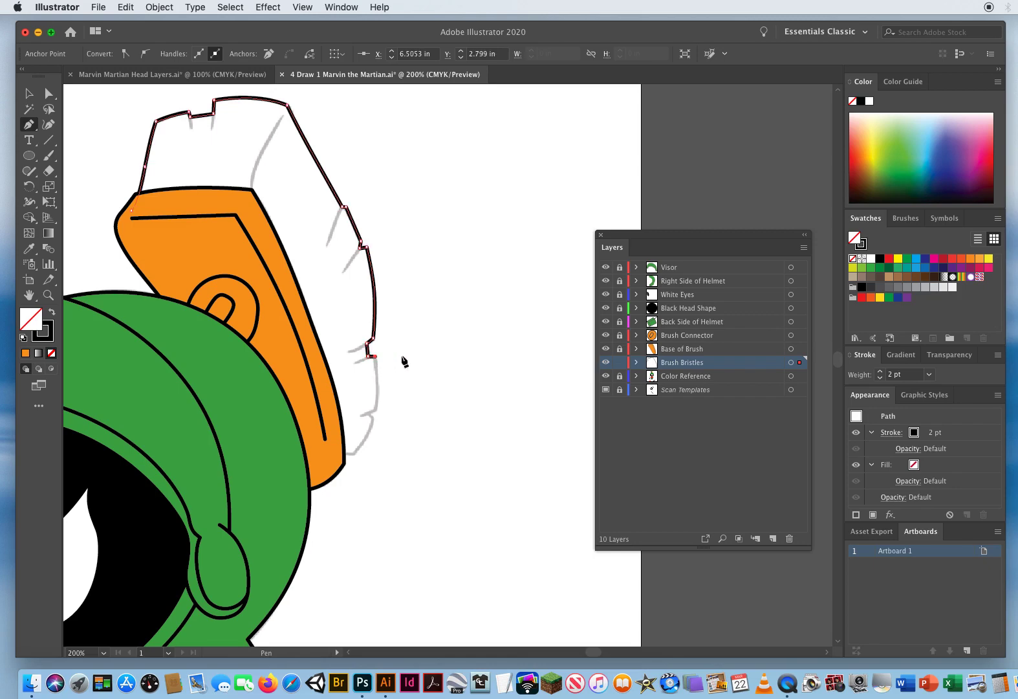
# Continue the outline down the lower jags until it meets the orange brush base.
pyautogui.press('space')
pyautogui.moveTo(400, 355); pyautogui.dragTo(414, 242)
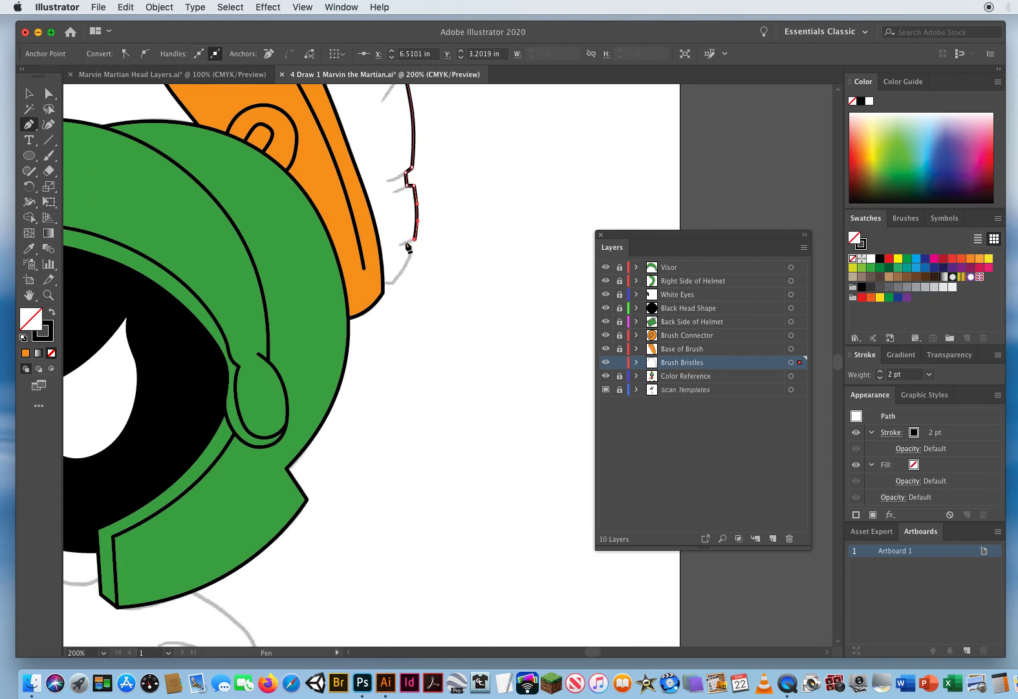
pyautogui.click(408, 242)
pyautogui.keyDown('super'); pyautogui.click(412, 246); pyautogui.keyUp('super')
pyautogui.moveTo(410, 258); pyautogui.dragTo(409, 262)
pyautogui.click(382, 293)
pyautogui.moveTo(484, 321); pyautogui.dragTo(491, 417)
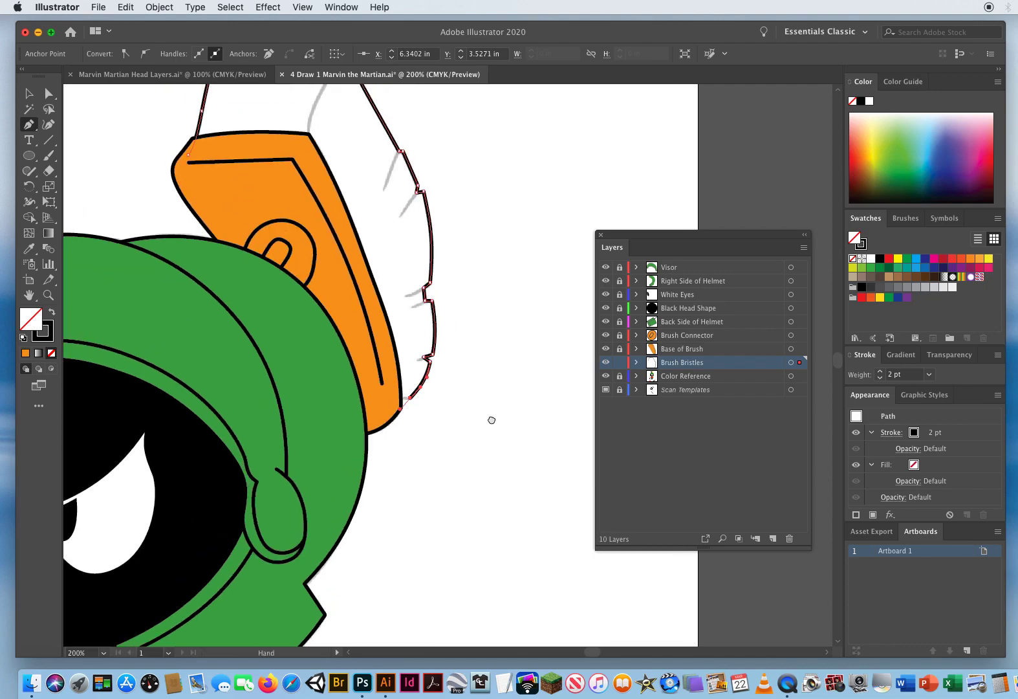
pyautogui.click(410, 397)
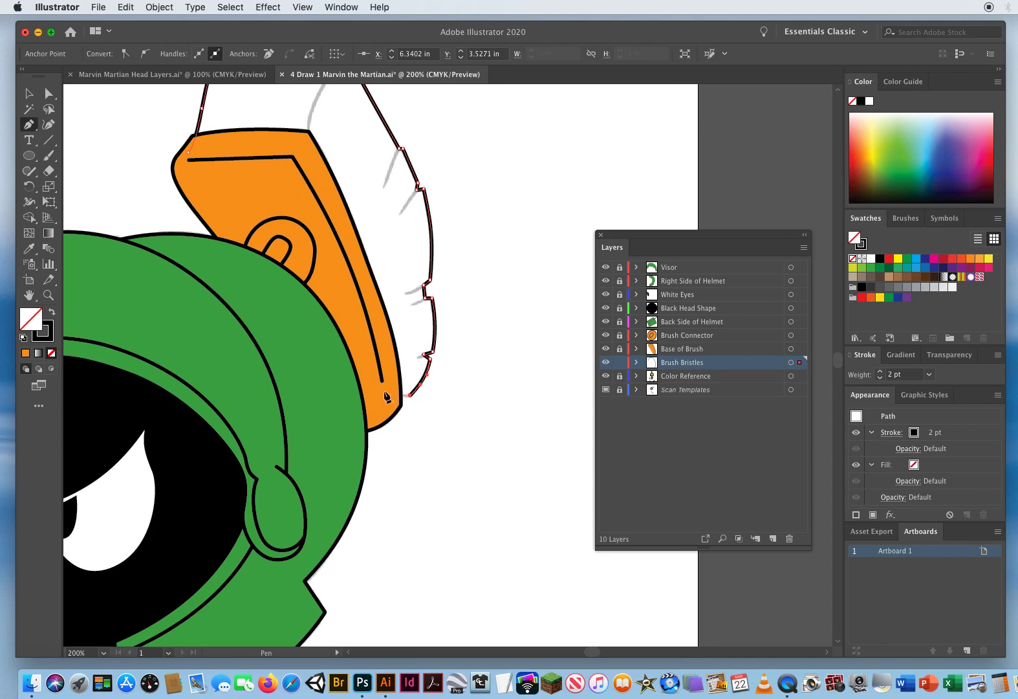
pyautogui.scroll(3, 382, 392)
pyautogui.hscroll(-2, 382, 391)
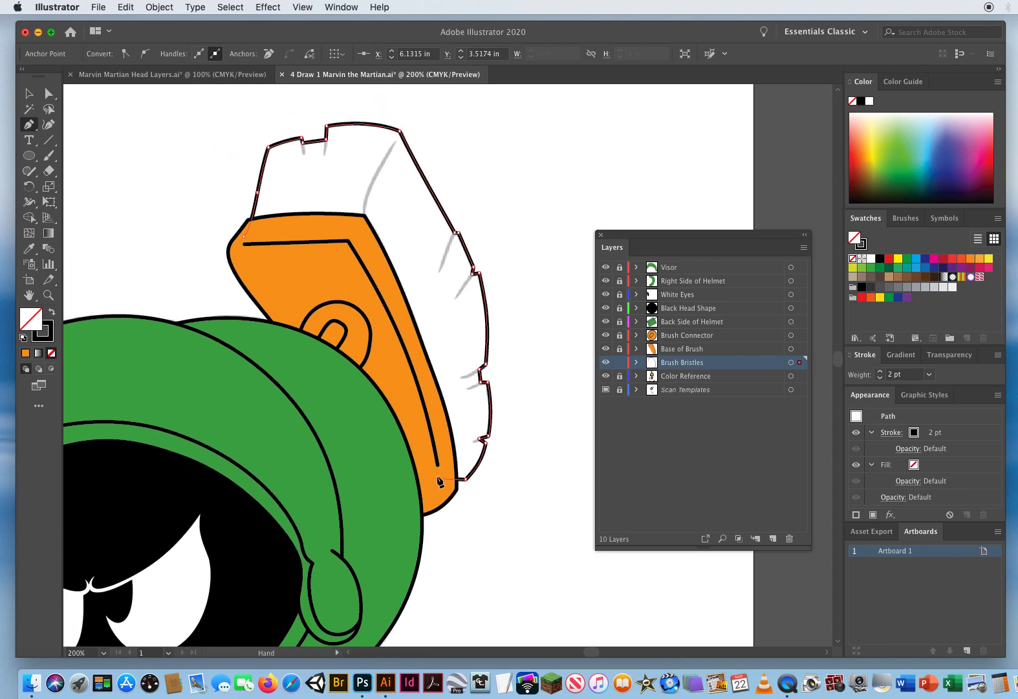
# Finish the bristles outline along the orange base edge, close it and deselect.
pyautogui.click(344, 281)
pyautogui.click(277, 271)
pyautogui.click(244, 238)
pyautogui.press('super')
pyautogui.keyDown('super'); pyautogui.click(194, 181); pyautogui.keyUp('super')
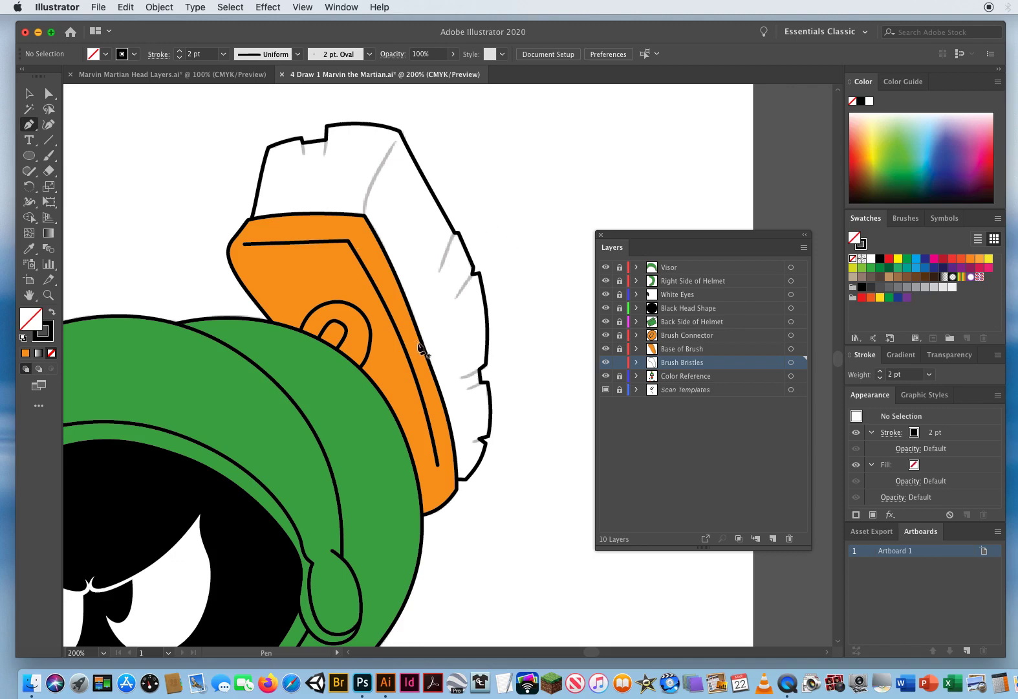
# Draw two short notch lines at the top and a curved dividing line down to the orange base.
pyautogui.click(326, 140)
pyautogui.click(325, 154)
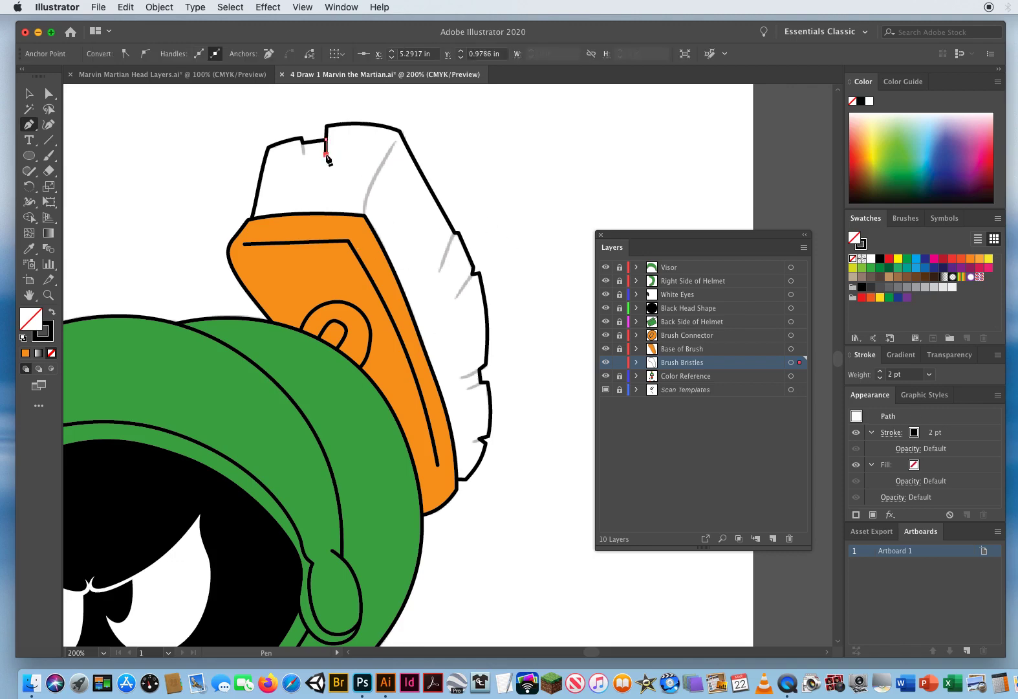
pyautogui.keyDown('super'); pyautogui.click(350, 178); pyautogui.keyUp('super')
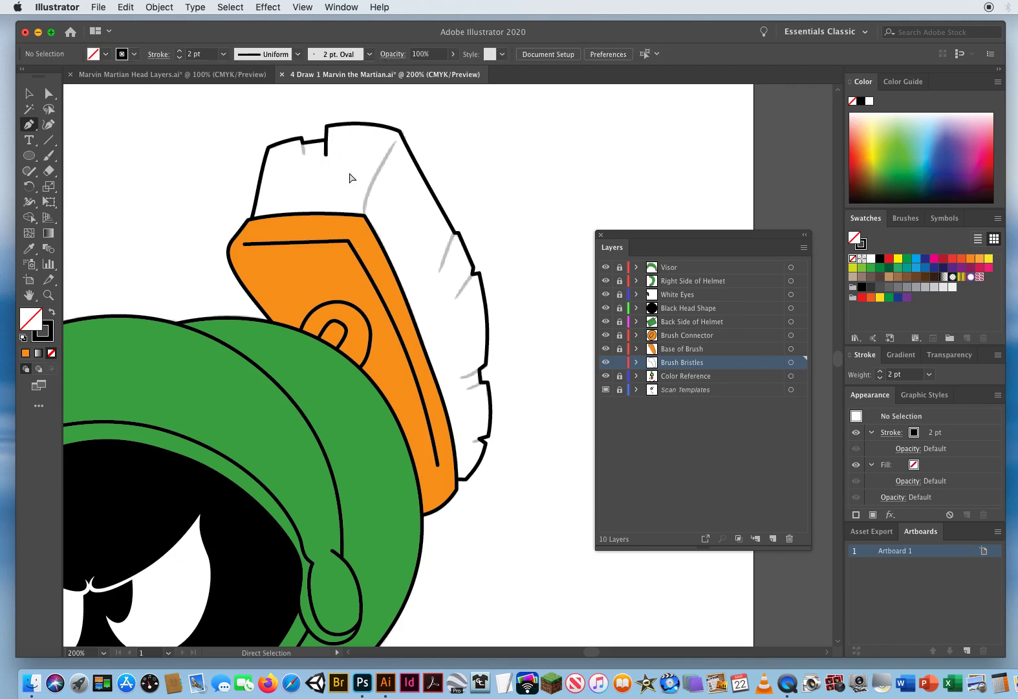
pyautogui.click(302, 140)
pyautogui.click(303, 154)
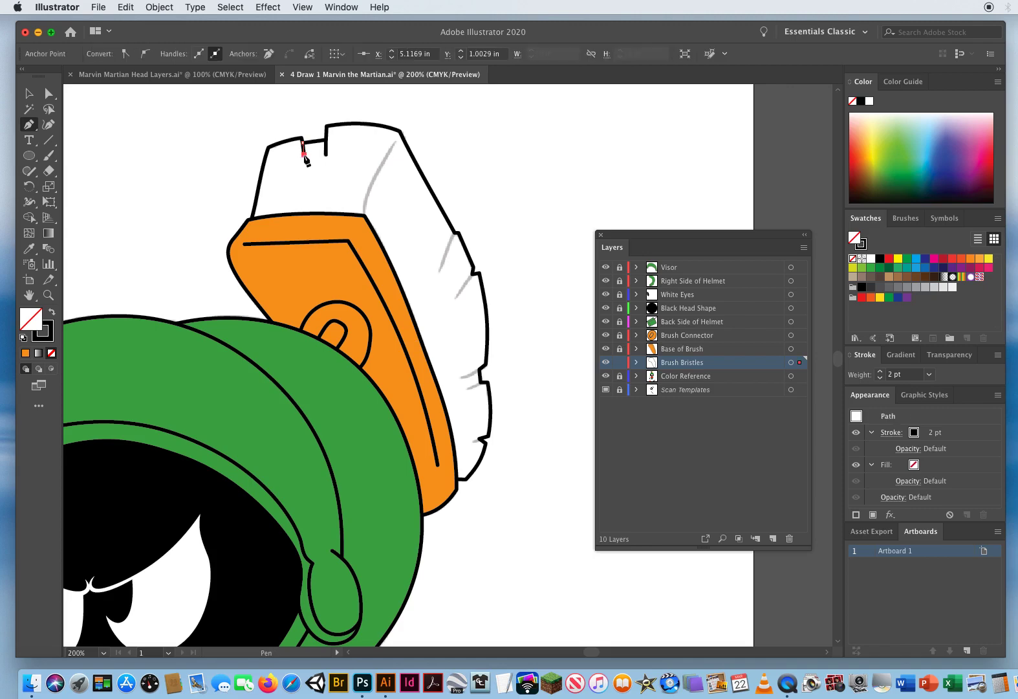
pyautogui.keyDown('super'); pyautogui.click(356, 169); pyautogui.keyUp('super')
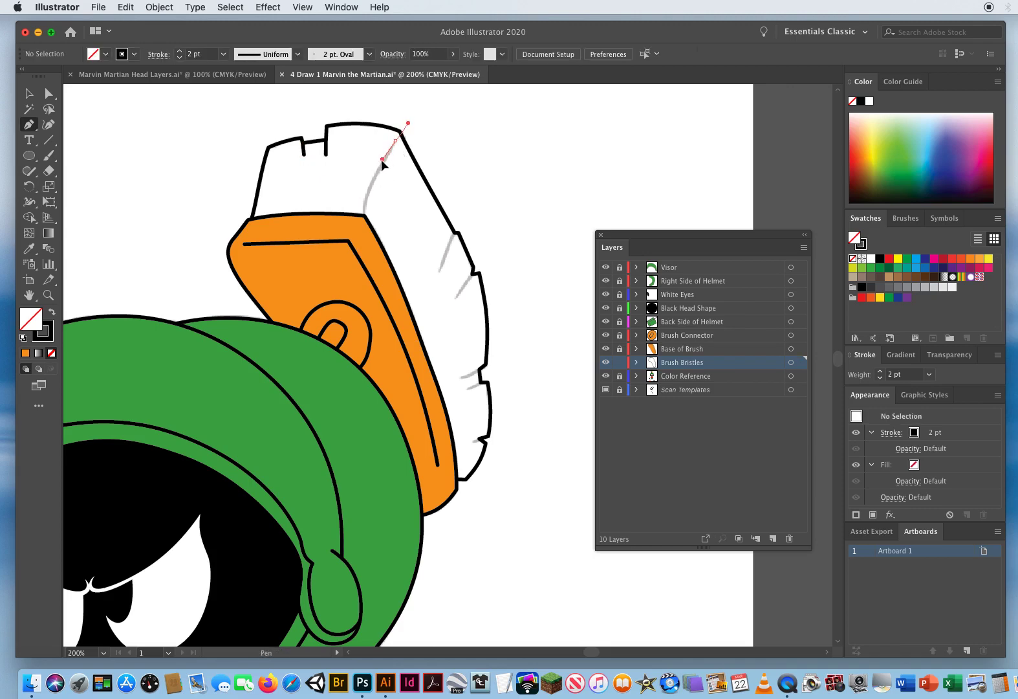
pyautogui.moveTo(382, 159); pyautogui.dragTo(364, 235)
pyautogui.moveTo(363, 302); pyautogui.dragTo(359, 336)
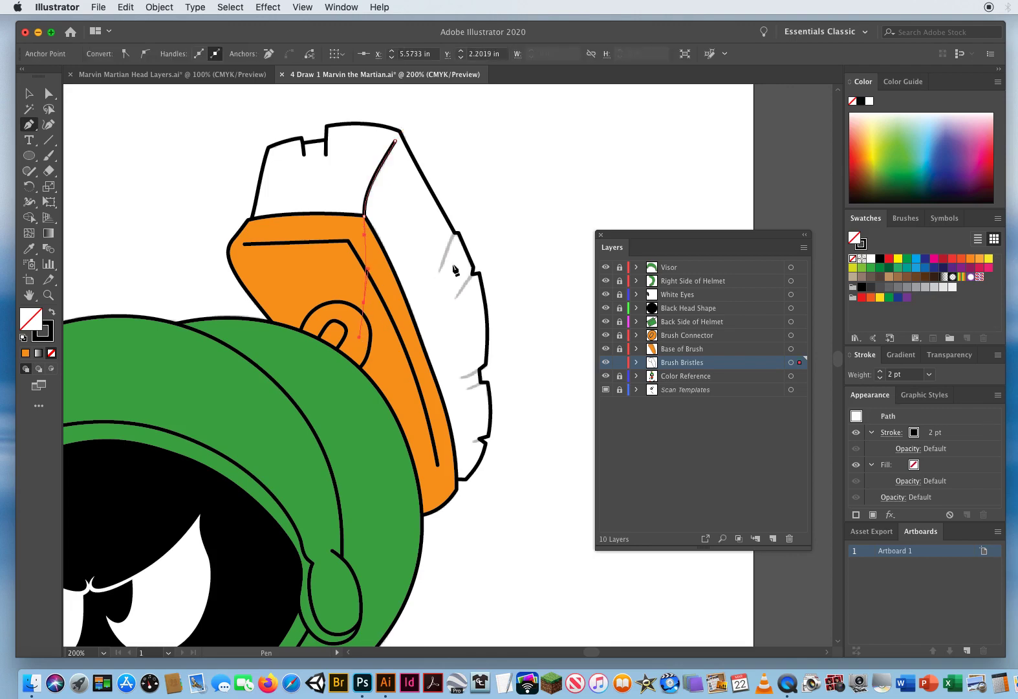
pyautogui.keyDown('super'); pyautogui.click(458, 180); pyautogui.keyUp('super')
# Add short black tuft strokes pointing inward along the bristles' right side.
pyautogui.scroll(-4, 386, 219)
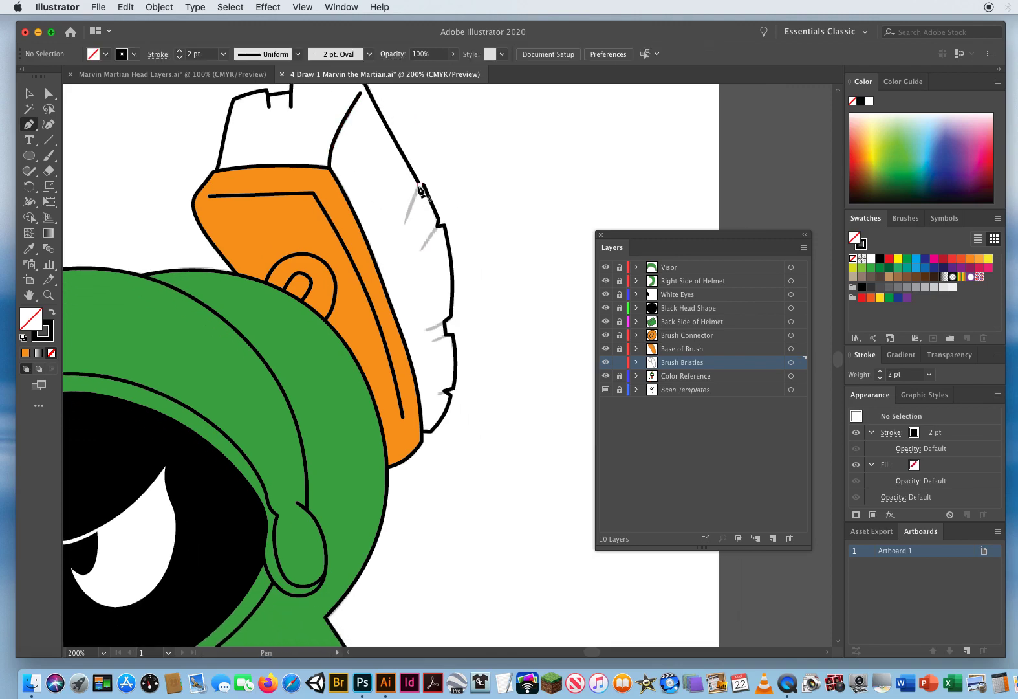
pyautogui.click(420, 186)
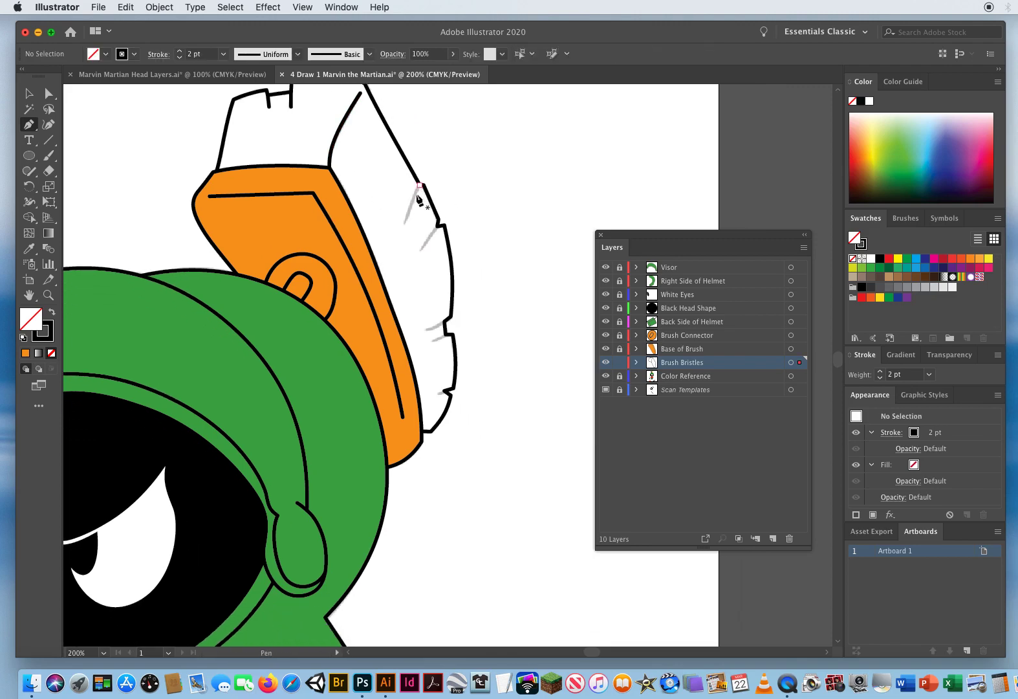
pyautogui.click(403, 224)
pyautogui.keyDown('super'); pyautogui.click(464, 196); pyautogui.keyUp('super')
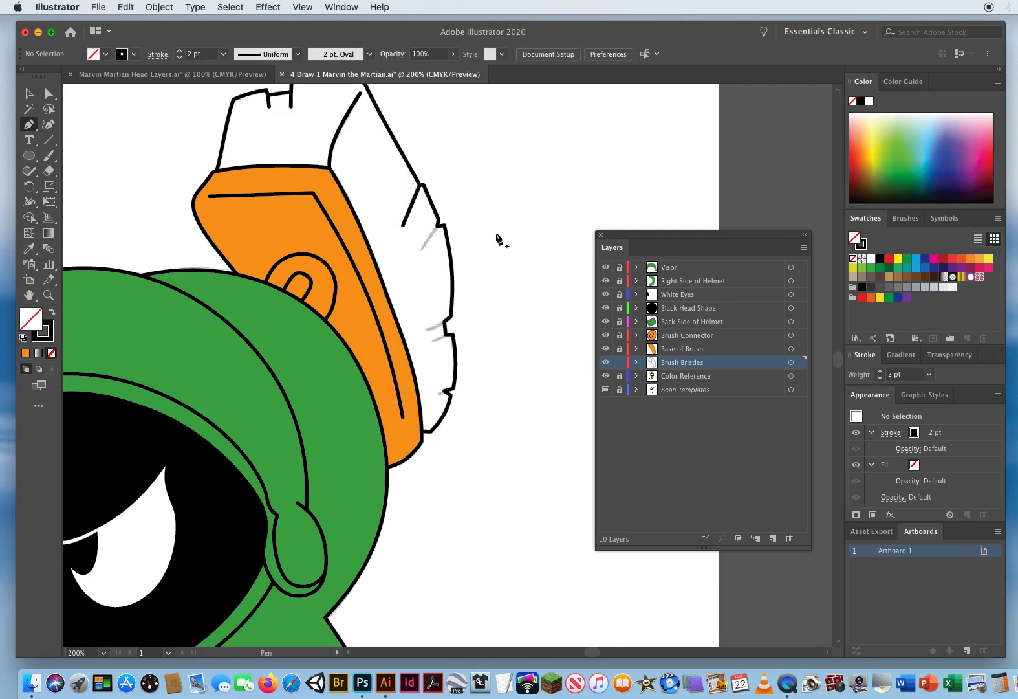
pyautogui.click(439, 226)
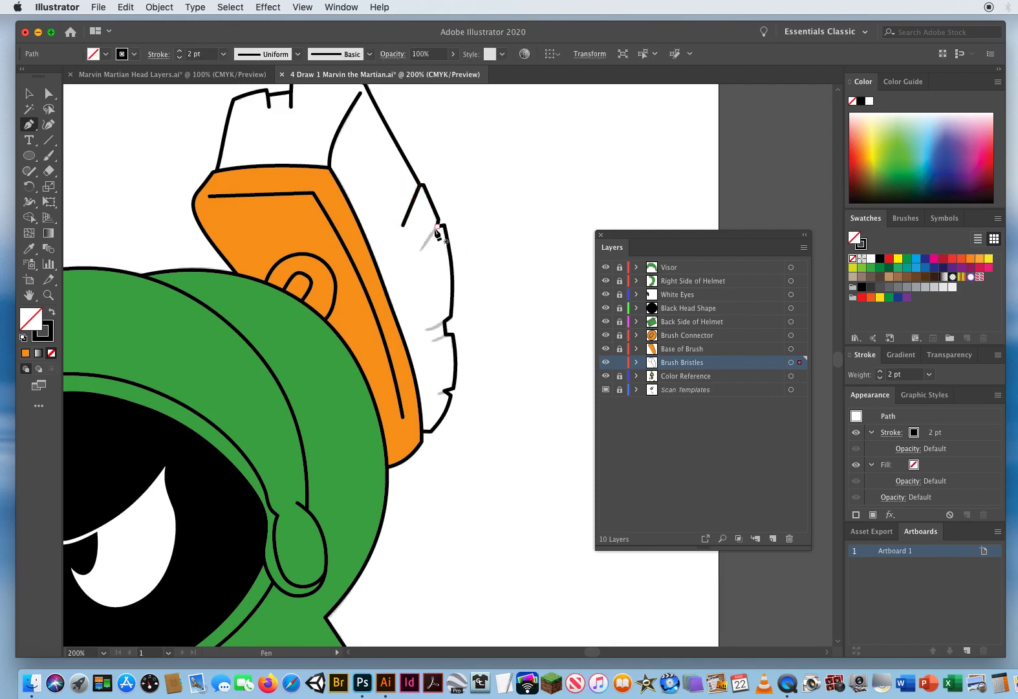
pyautogui.click(420, 248)
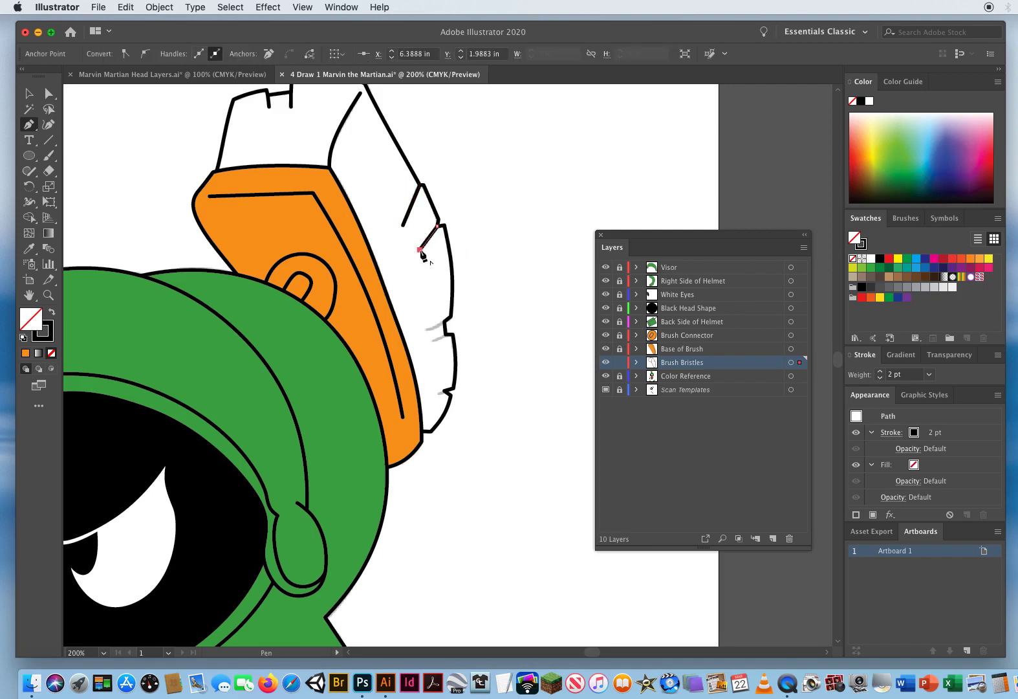
pyautogui.keyDown('super'); pyautogui.click(478, 203); pyautogui.keyUp('super')
pyautogui.click(445, 321)
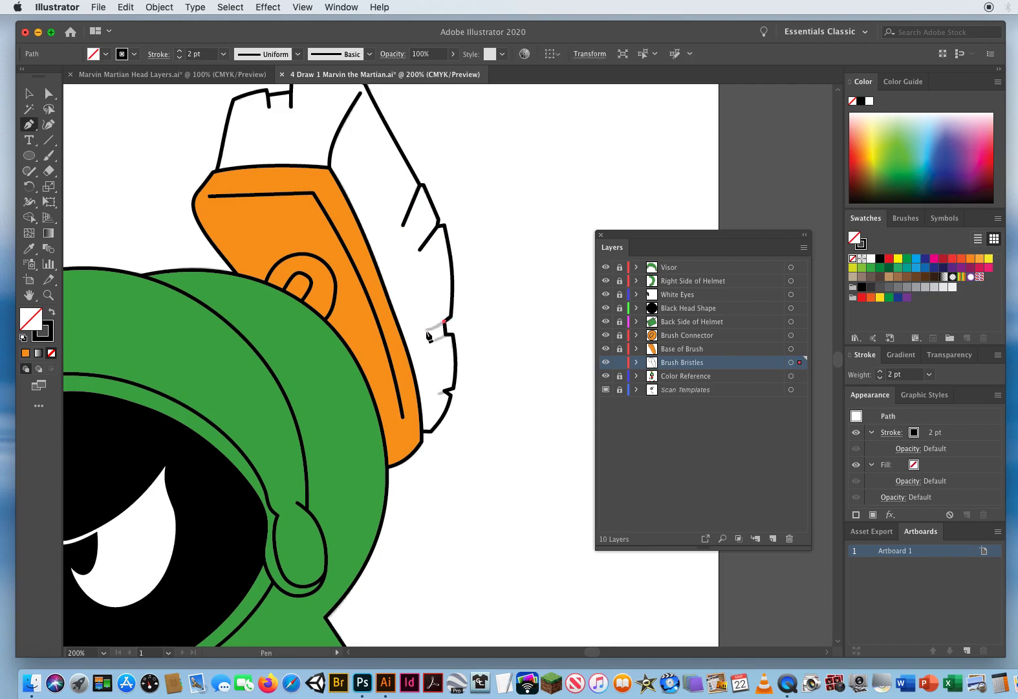
pyautogui.click(425, 329)
pyautogui.keyDown('super'); pyautogui.click(499, 272); pyautogui.keyUp('super')
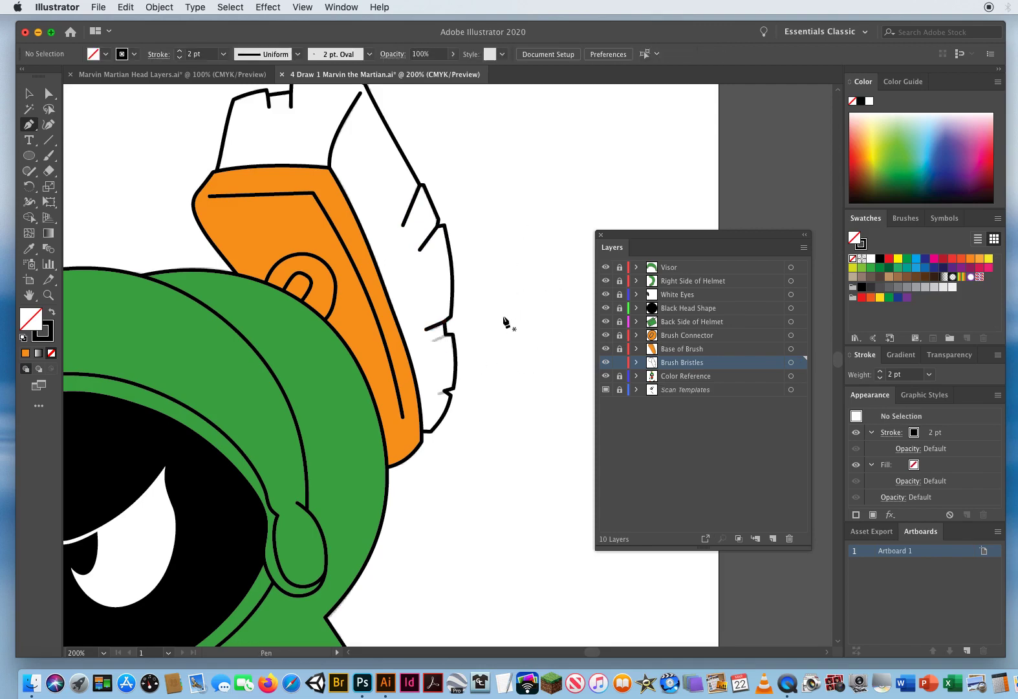
pyautogui.click(445, 334)
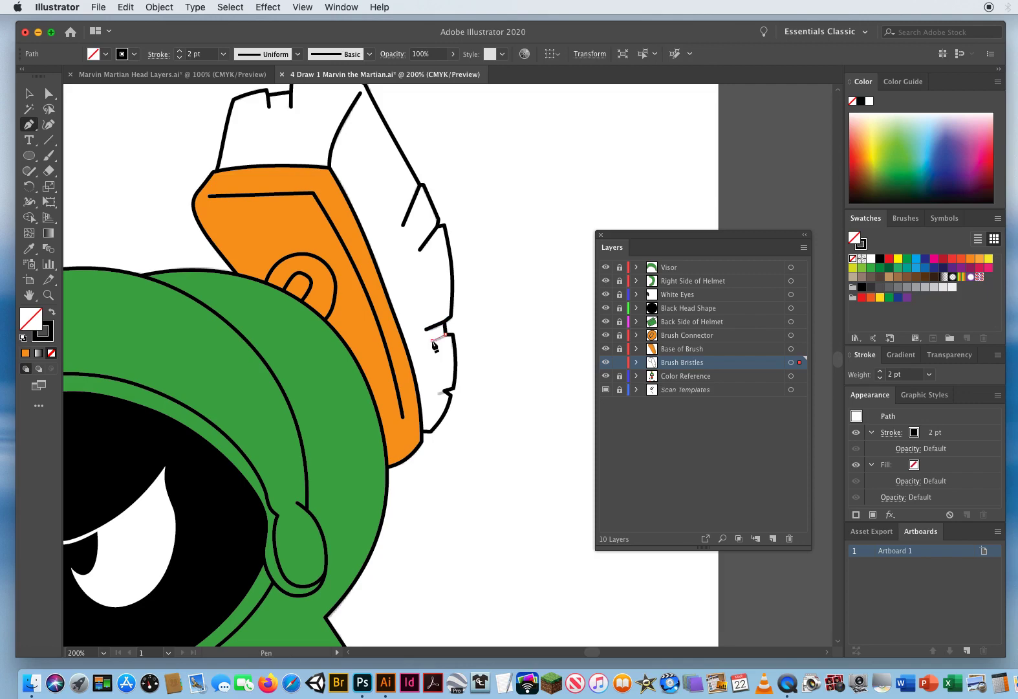
pyautogui.click(432, 339)
pyautogui.keyDown('super'); pyautogui.click(509, 258); pyautogui.keyUp('super')
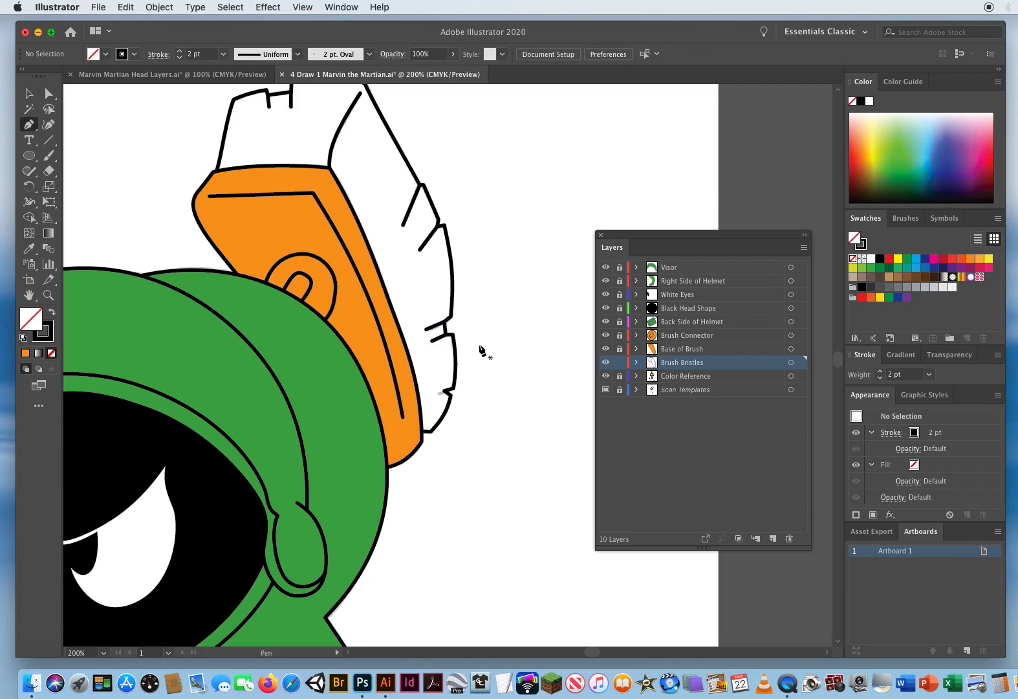
pyautogui.click(444, 391)
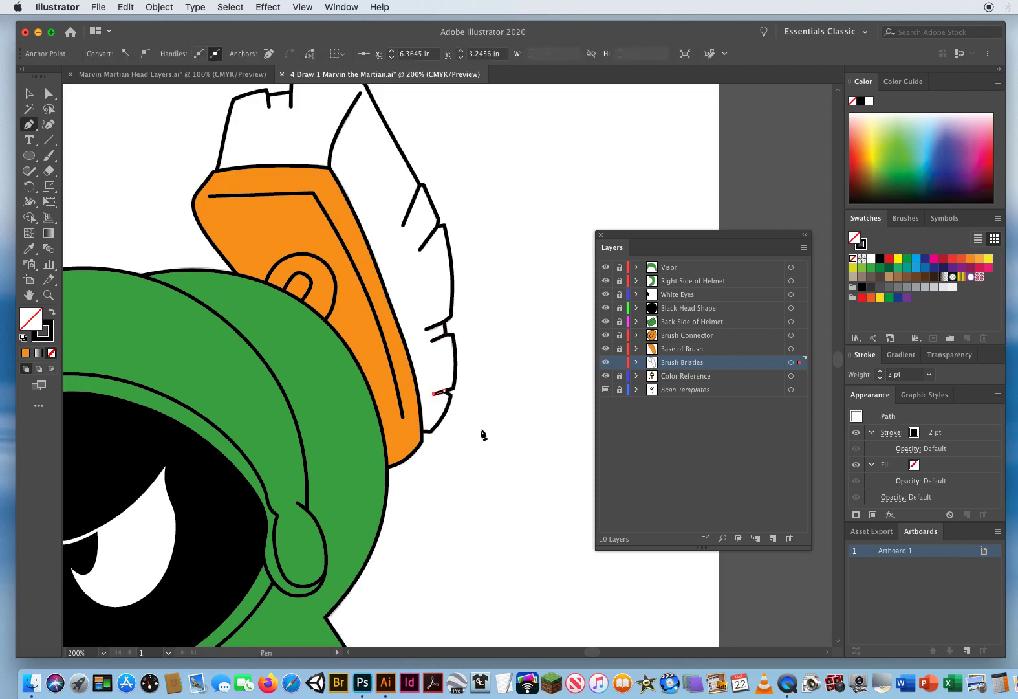
pyautogui.keyDown('super'); pyautogui.click(506, 240); pyautogui.keyUp('super')
# Select the brush bristles outline and bring the colour reference Marvin's head into view.
pyautogui.moveTo(502, 284); pyautogui.dragTo(509, 380)
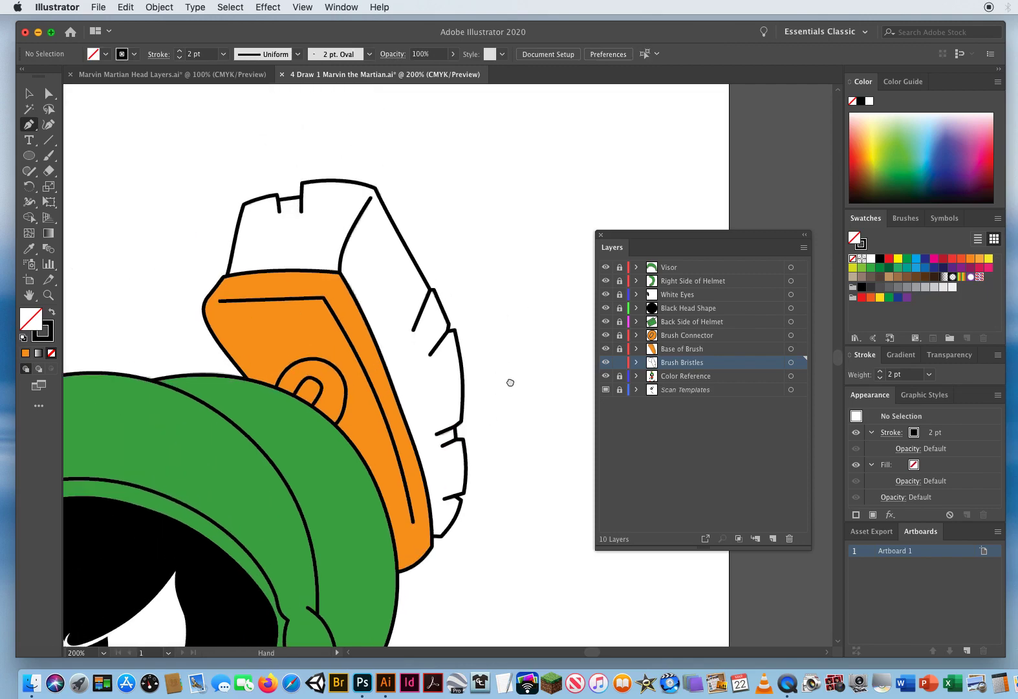
pyautogui.click(27, 94)
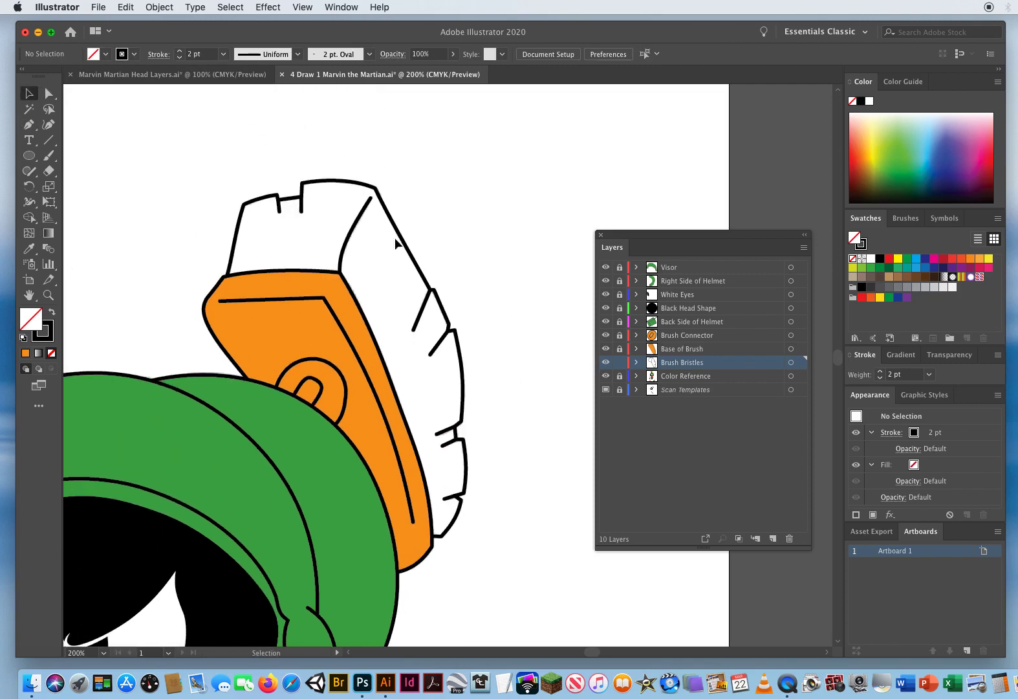
pyautogui.moveTo(395, 244); pyautogui.dragTo(392, 251)
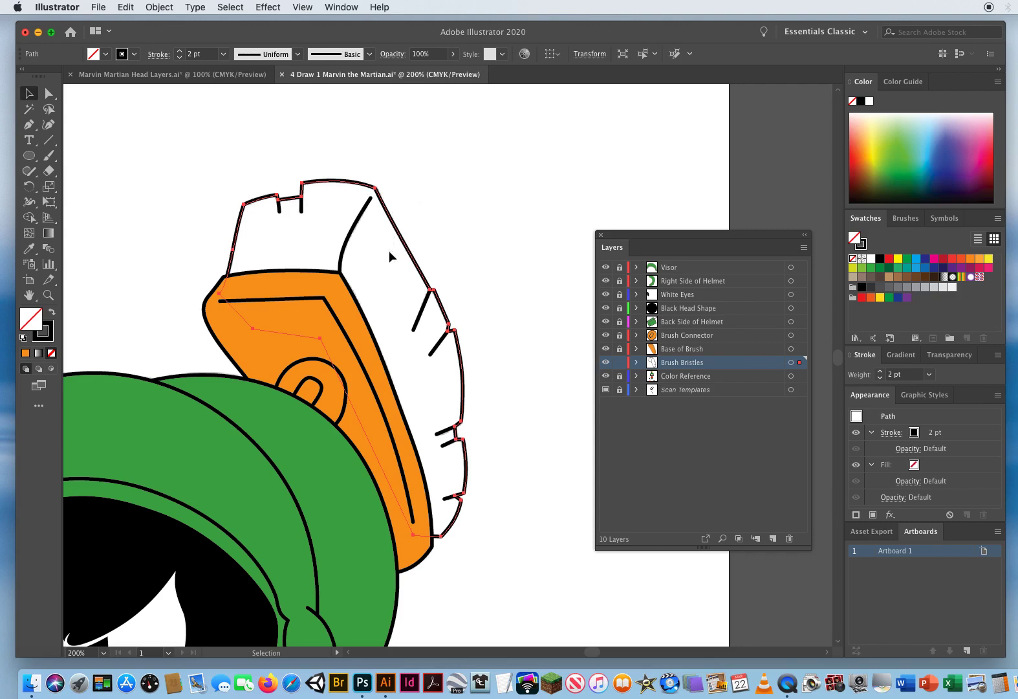
pyautogui.moveTo(123, 321); pyautogui.dragTo(638, 150)
pyautogui.moveTo(213, 324); pyautogui.dragTo(525, 314)
pyautogui.moveTo(382, 369); pyautogui.dragTo(399, 307)
pyautogui.moveTo(293, 259); pyautogui.dragTo(381, 285)
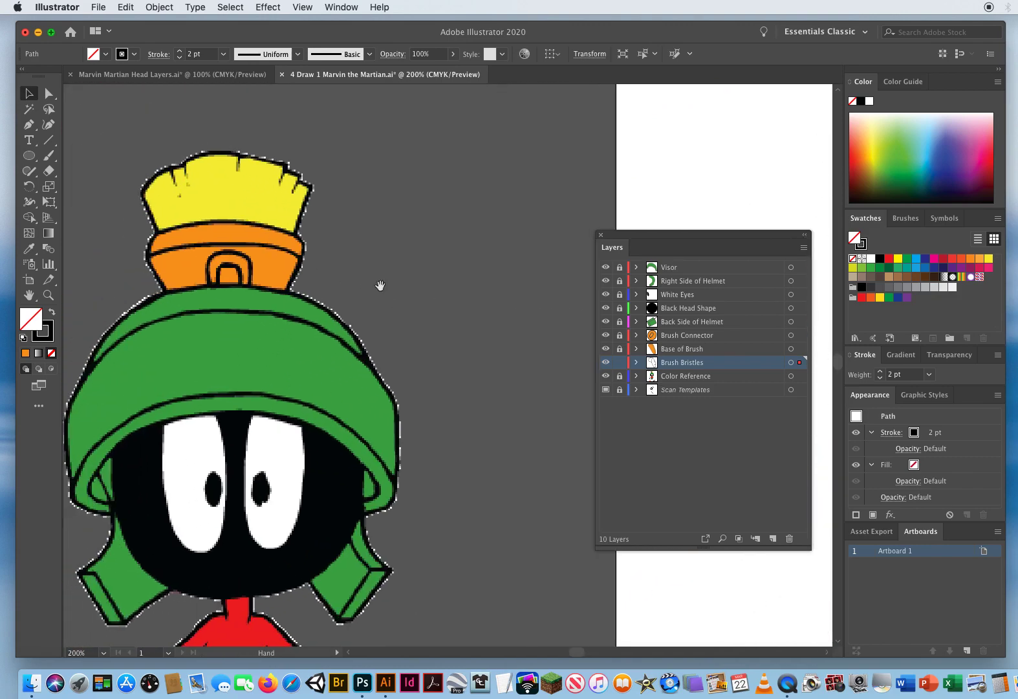
# Eyedropper the reference's yellow onto the bristles, deselect, and pan back to the traced Marvin.
pyautogui.click(27, 251)
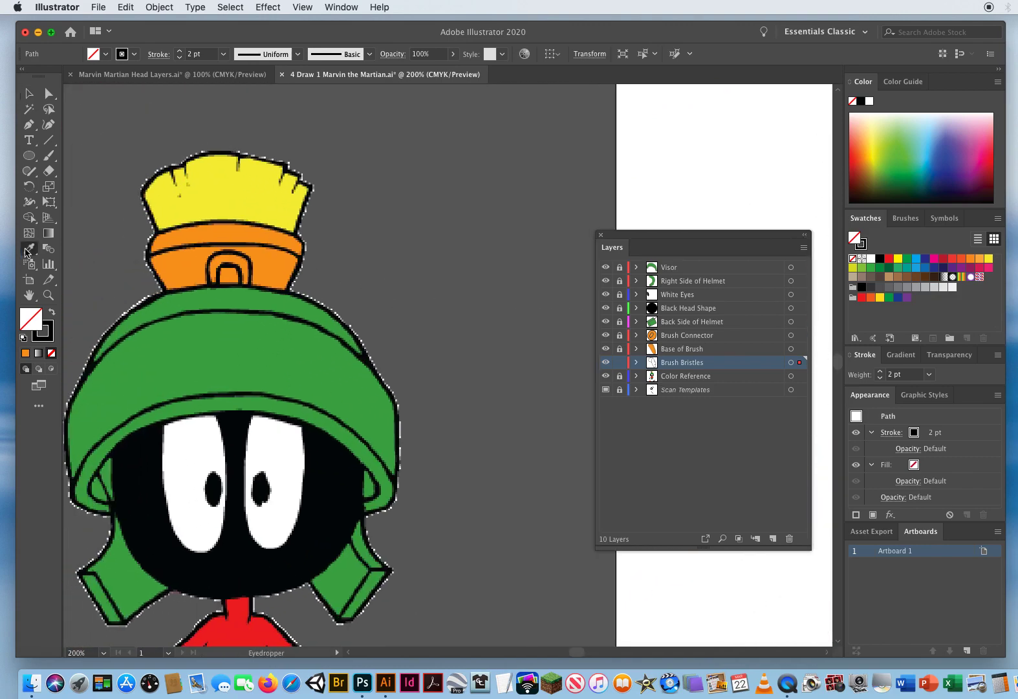
pyautogui.click(218, 185)
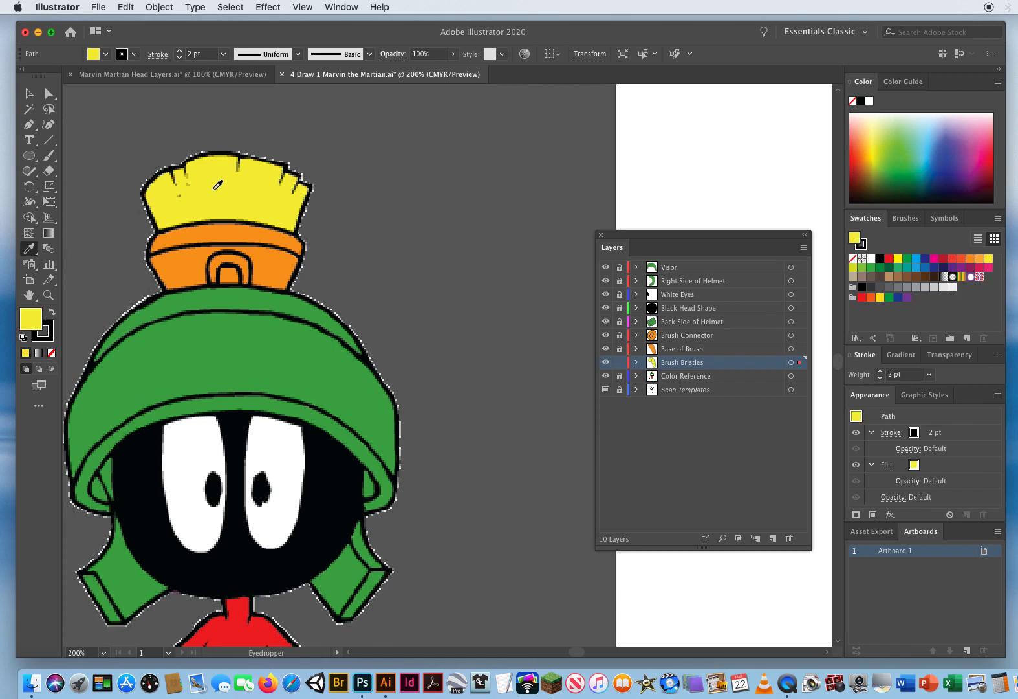
pyautogui.click(28, 93)
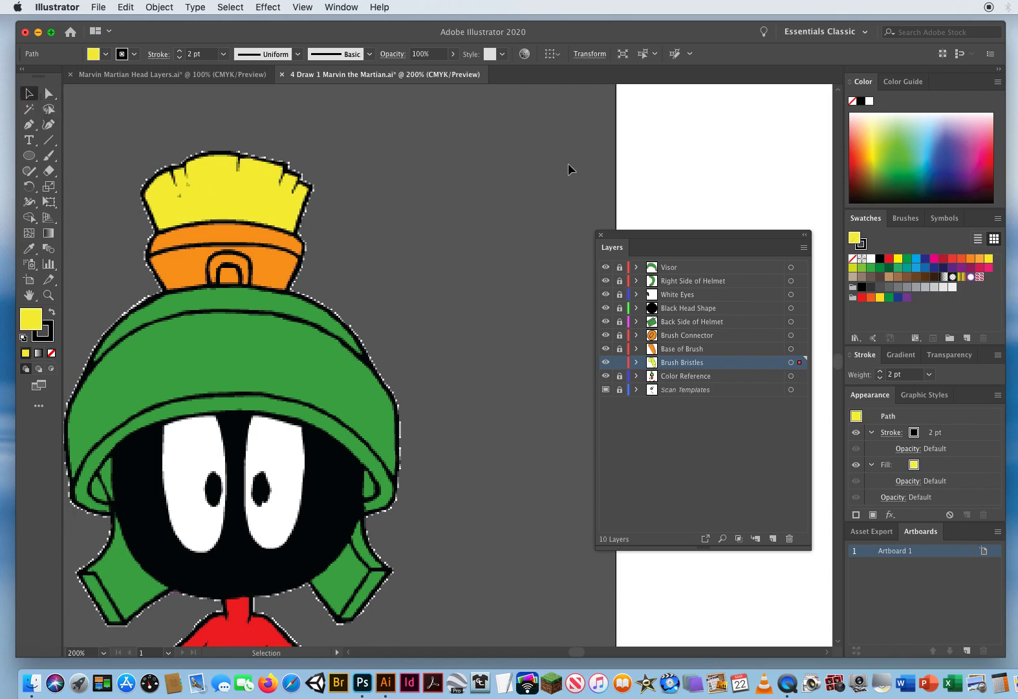
pyautogui.click(535, 163)
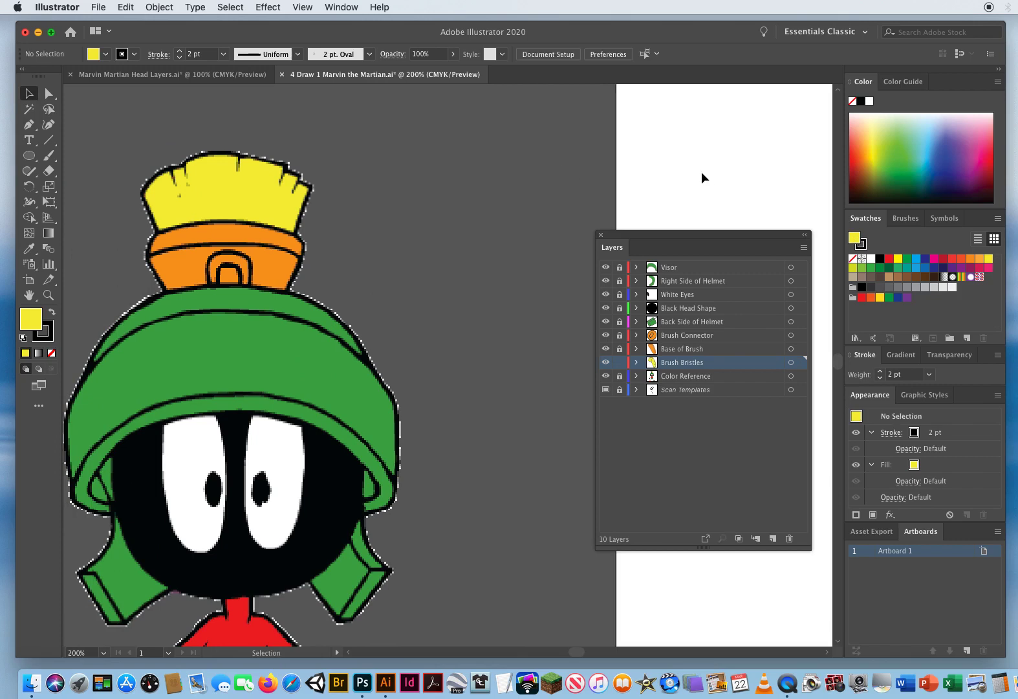
pyautogui.press('space')
pyautogui.moveTo(784, 146); pyautogui.dragTo(233, 227)
pyautogui.moveTo(689, 189); pyautogui.dragTo(280, 224)
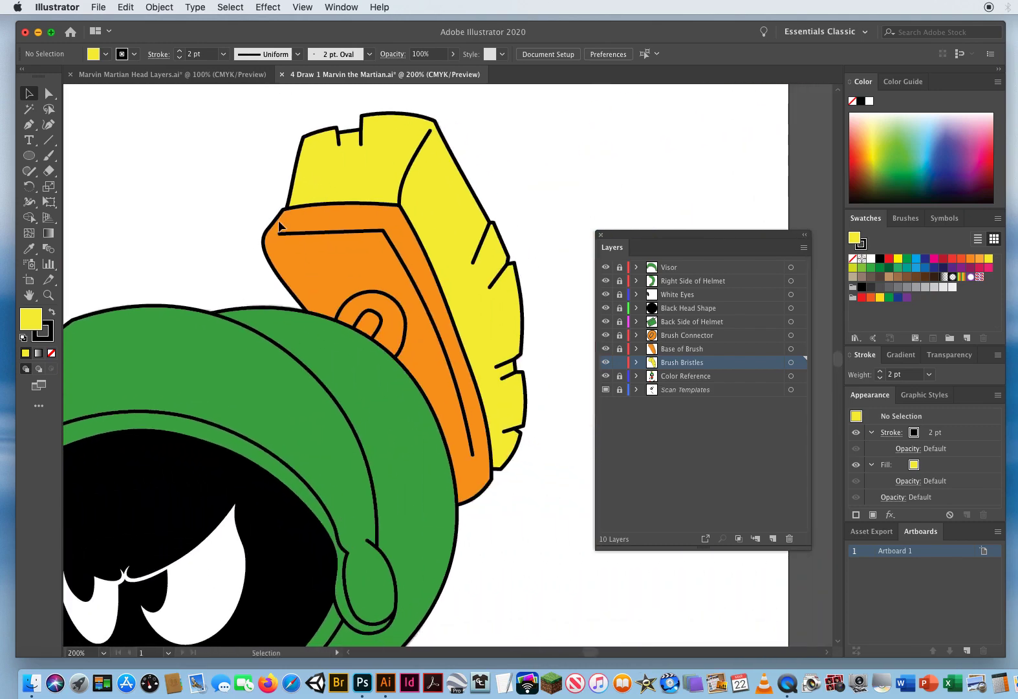
# Zoom out and pan to check the colour reference and the sketched body.
pyautogui.click(48, 295)
pyautogui.keyDown('alt'); pyautogui.click(417, 370); pyautogui.keyUp('alt')
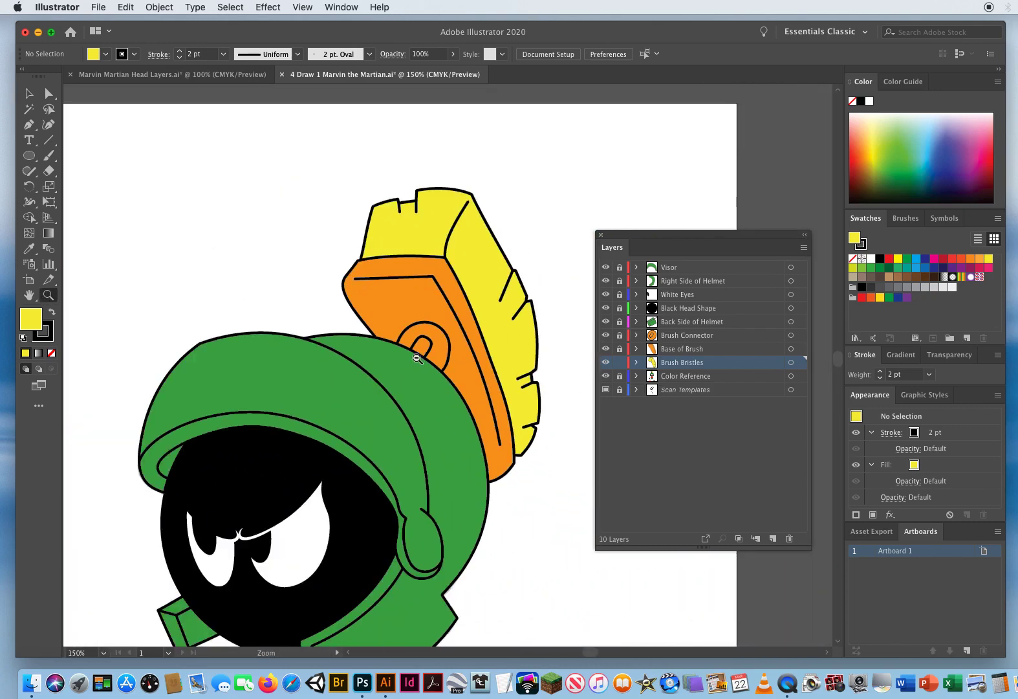
pyautogui.keyDown('alt'); pyautogui.click(426, 403); pyautogui.keyUp('alt')
pyautogui.scroll(-5, 424, 437)
pyautogui.hscroll(3, 424, 437)
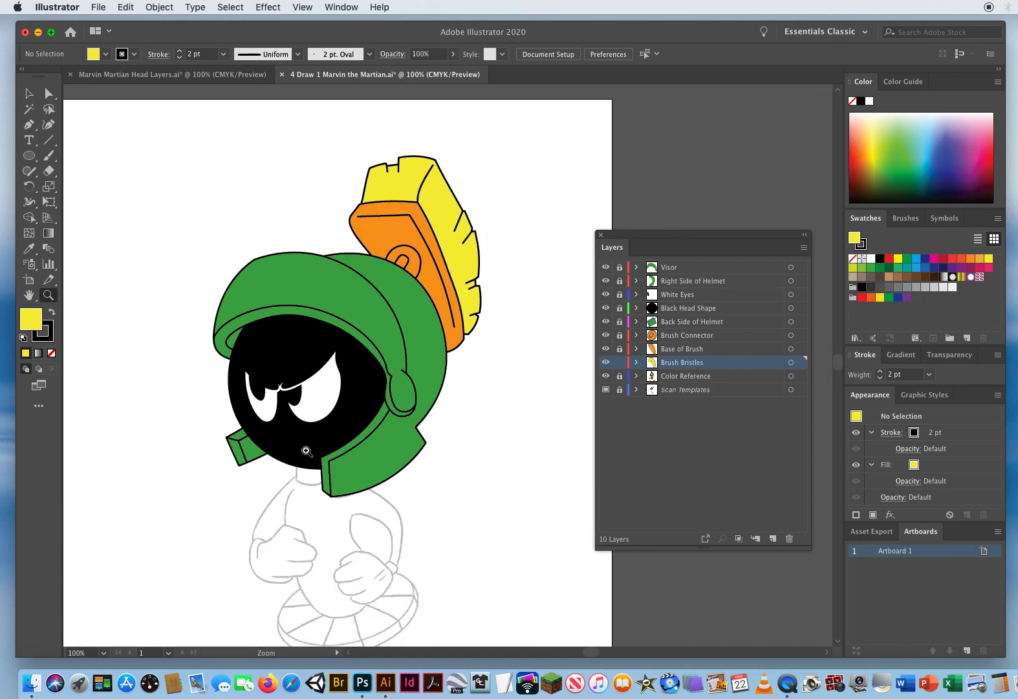
pyautogui.press('space')
pyautogui.moveTo(196, 350); pyautogui.dragTo(275, 261)
pyautogui.press('space')
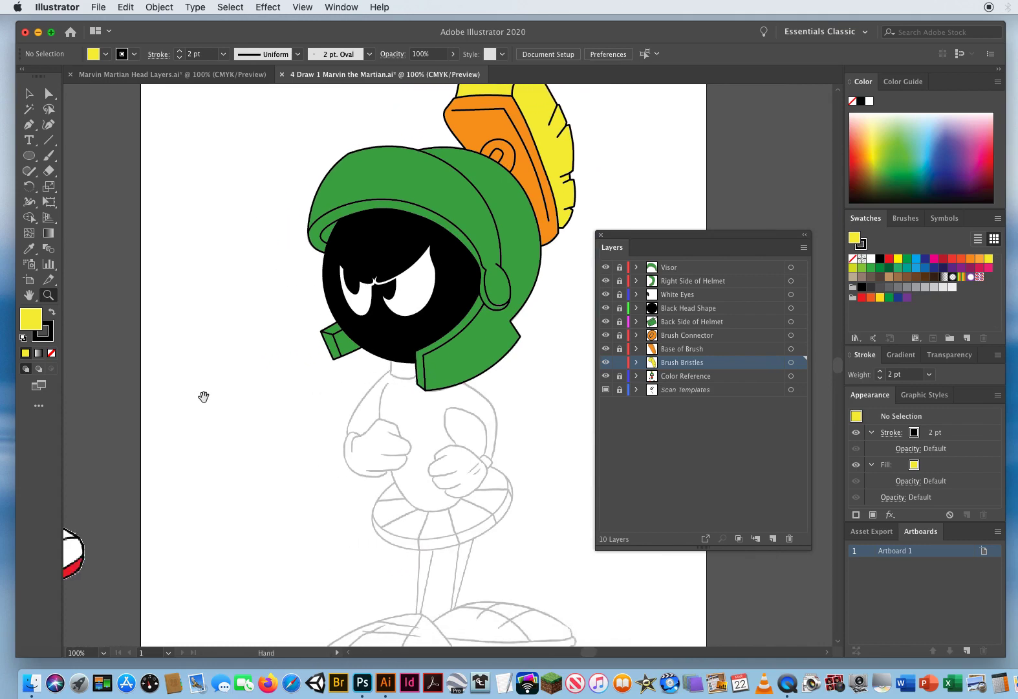
pyautogui.moveTo(202, 398); pyautogui.dragTo(518, 343)
pyautogui.press('space')
pyautogui.moveTo(294, 377); pyautogui.dragTo(242, 417)
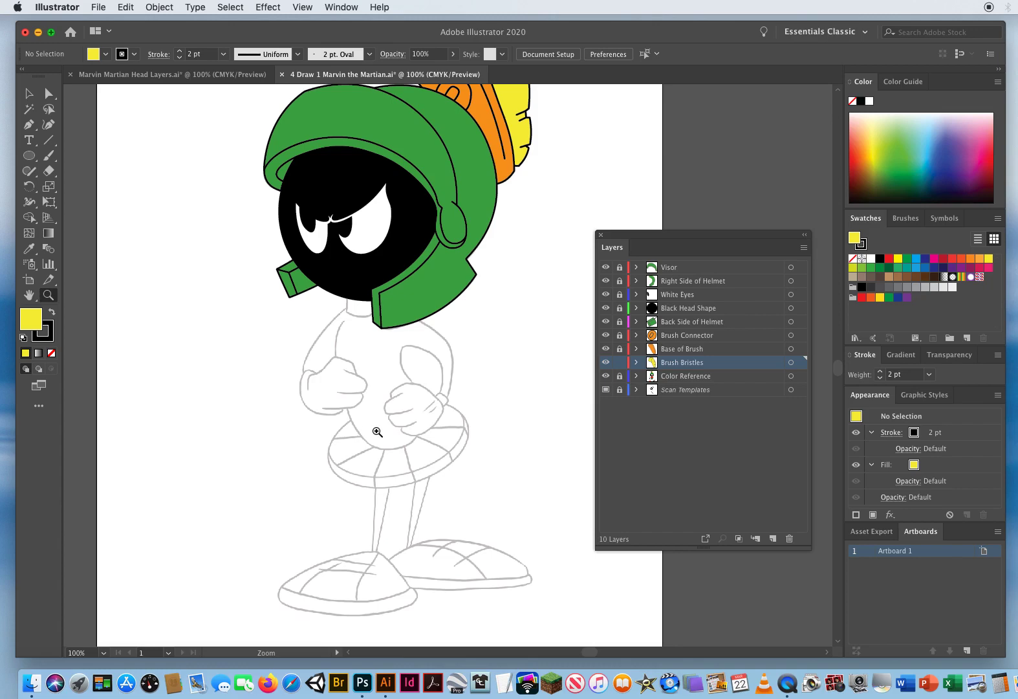
# Zoom to 300% on Marvin's left hand and centre it in the view.
pyautogui.click(395, 385)
pyautogui.click(398, 371)
pyautogui.click(440, 369)
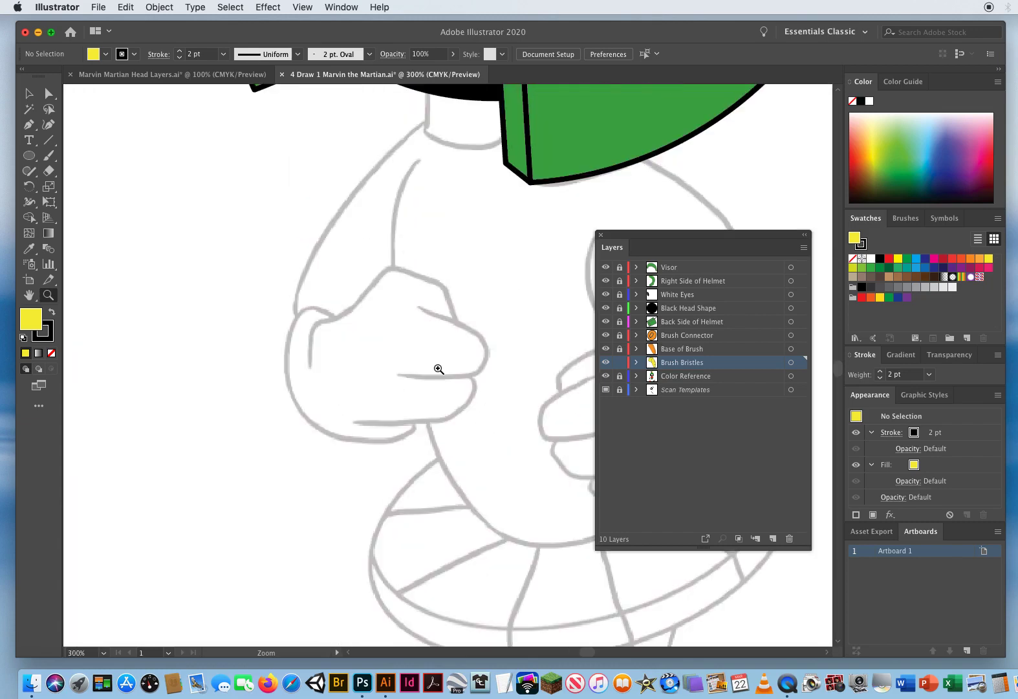
pyautogui.moveTo(416, 373); pyautogui.dragTo(313, 399)
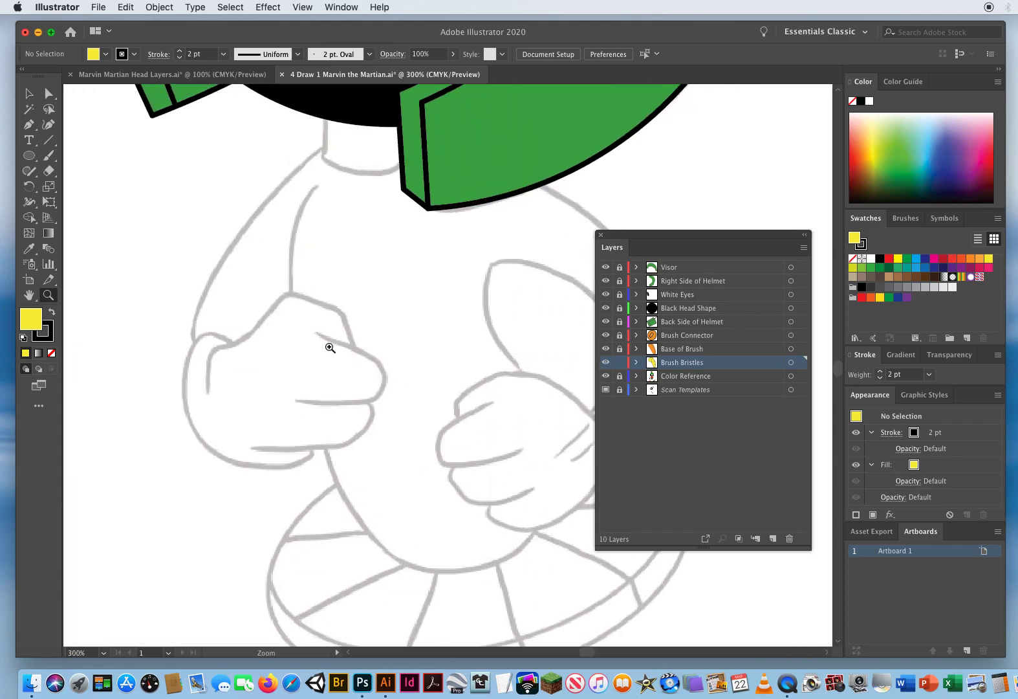
# Create a new layer 'SAMPLE LEFT SIDE HAND' above Visor and set the fill to none.
pyautogui.click(705, 268)
pyautogui.click(773, 538)
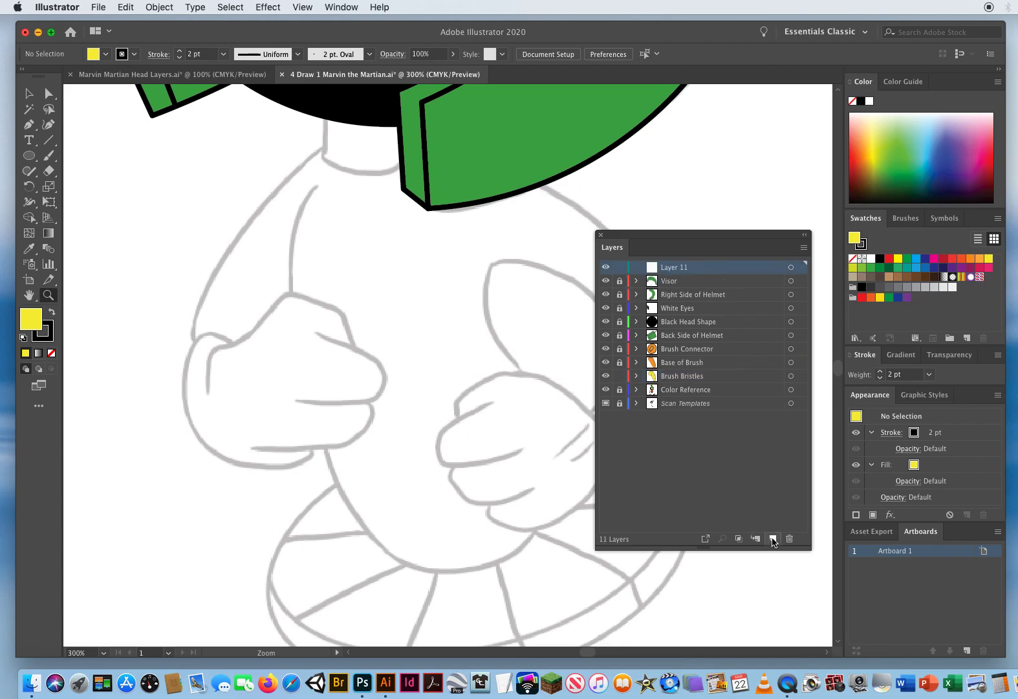
pyautogui.doubleClick(676, 267)
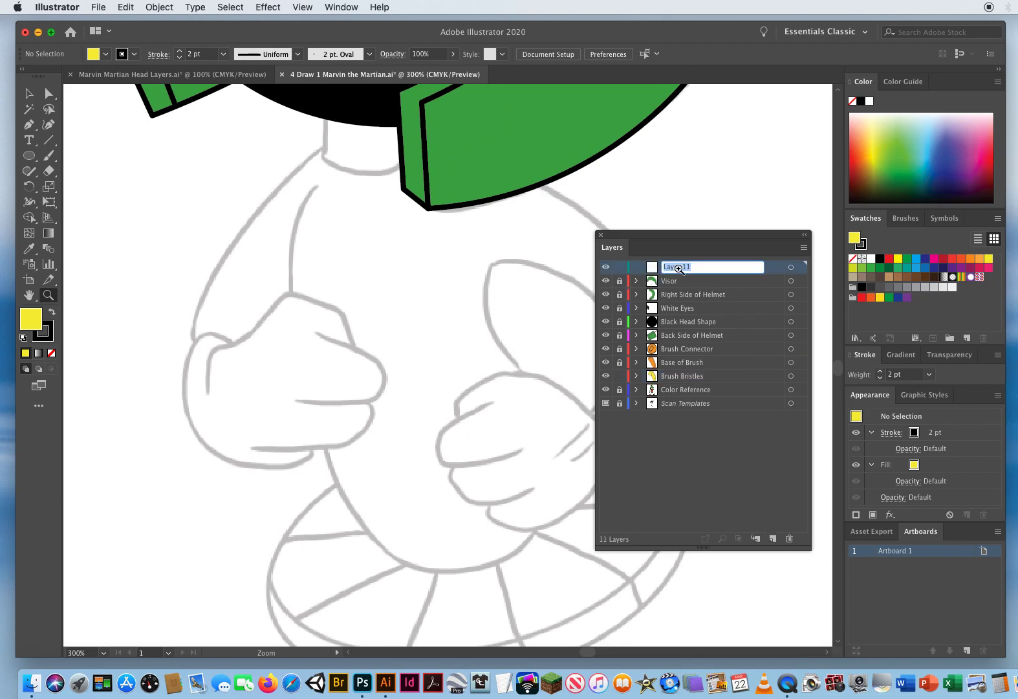
pyautogui.write('SAMPLE LEFT SIDE HAND')
pyautogui.press('Return')
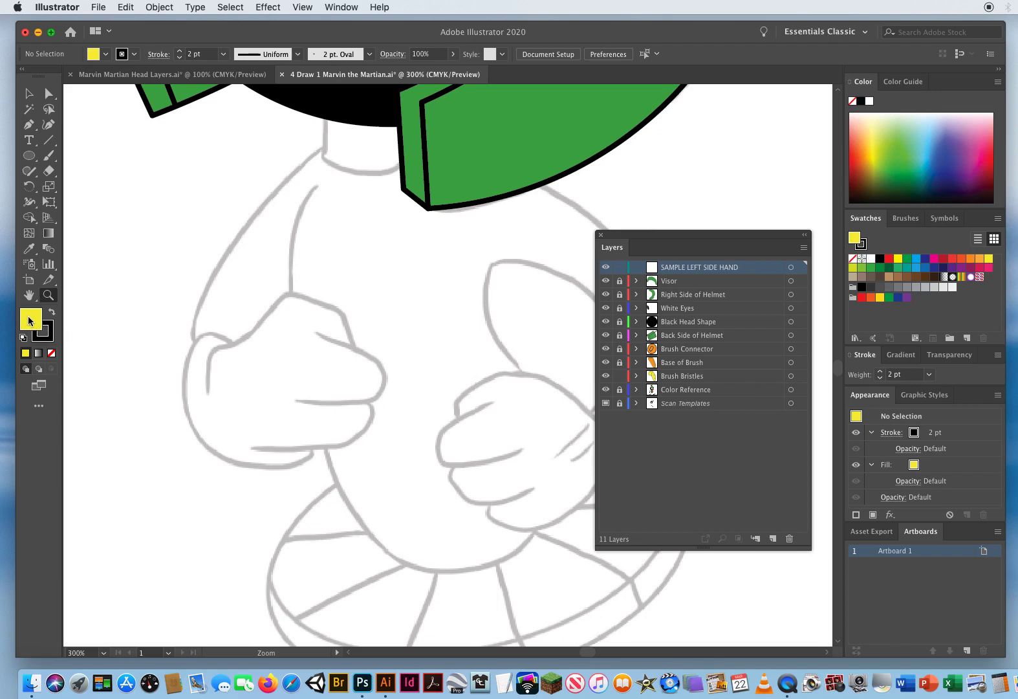
pyautogui.press('/')
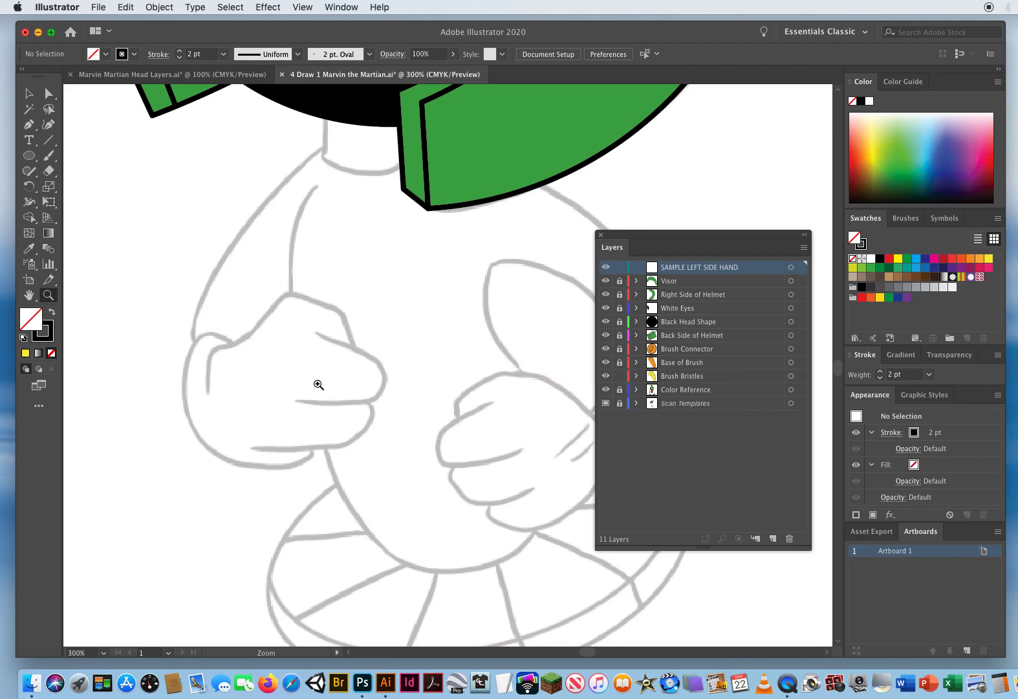
pyautogui.hscroll(8, 463, 440)
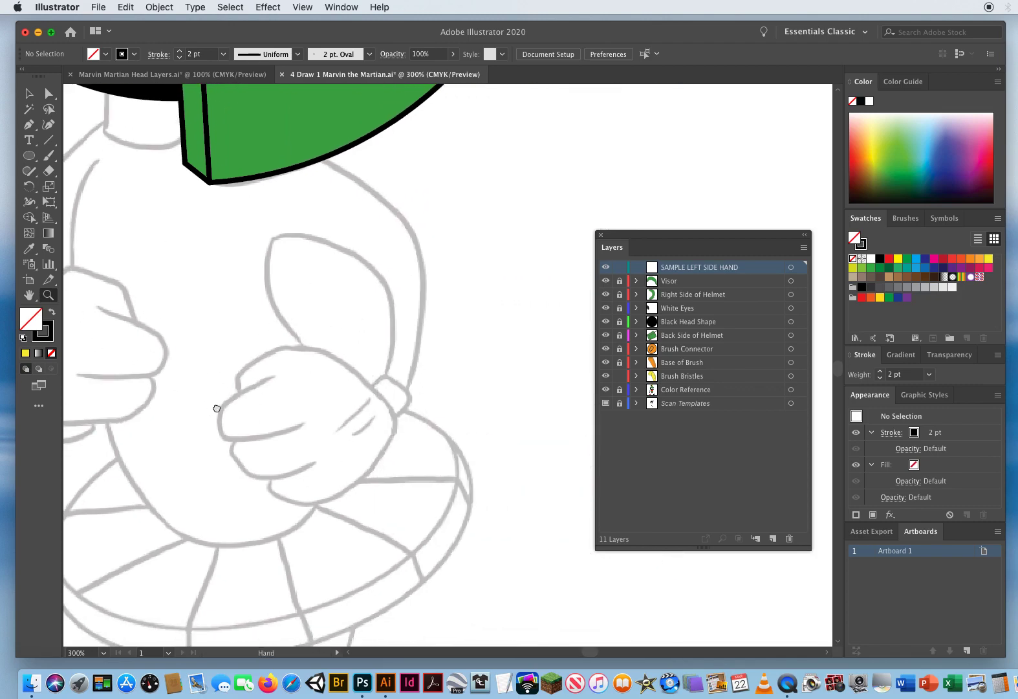
pyautogui.hscroll(-7, 216, 409)
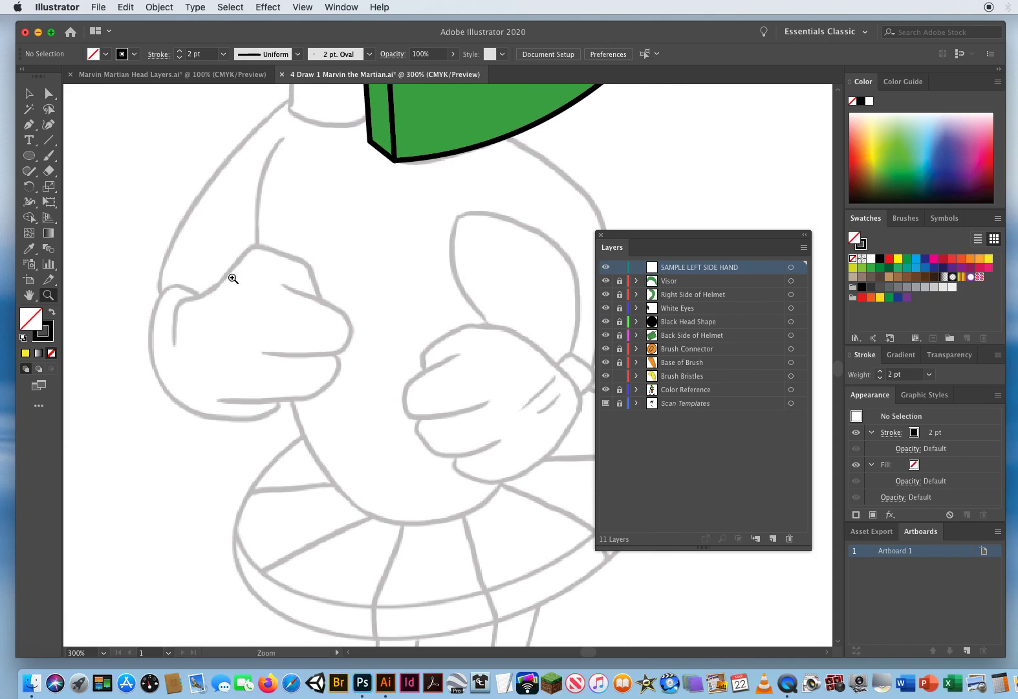
pyautogui.click(281, 329)
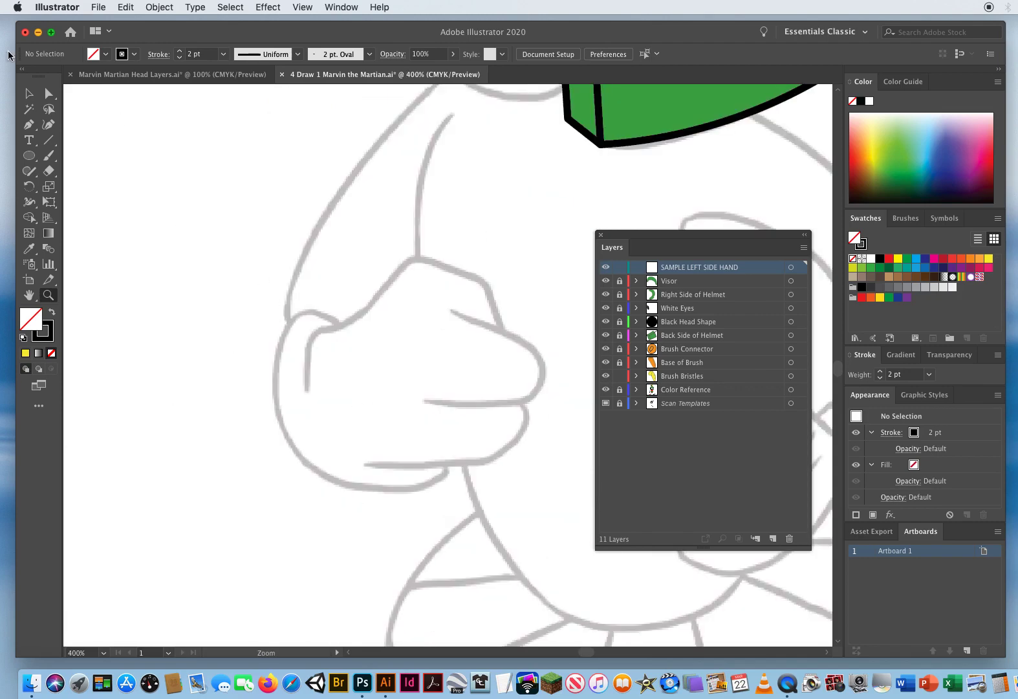
# Trace the glove's upper-left edge, the top of the fist and the front knuckle.
pyautogui.press('p')
pyautogui.hscroll(4, 265, 327)
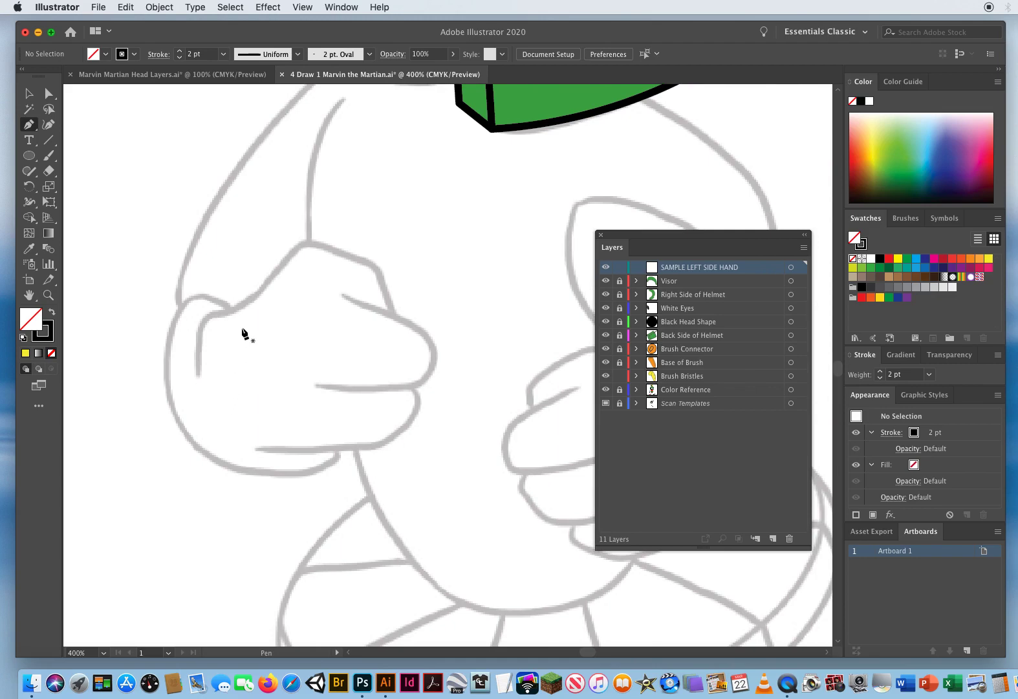
pyautogui.moveTo(237, 308); pyautogui.dragTo(243, 305)
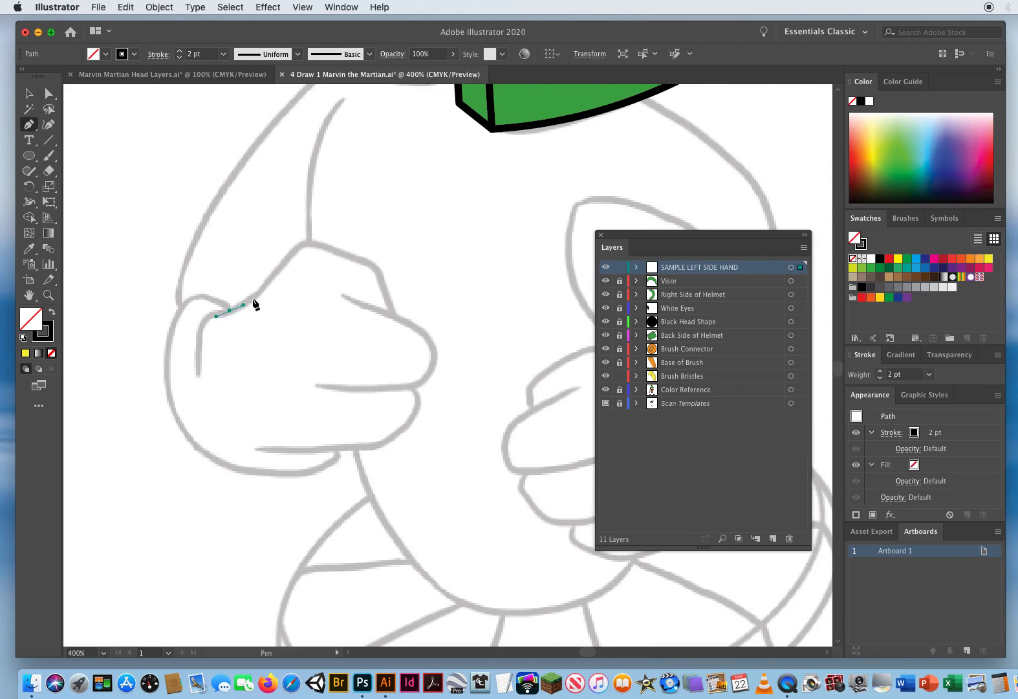
pyautogui.moveTo(278, 265)
pyautogui.mouseDown()
pyautogui.moveTo(329, 247)
pyautogui.moveTo(367, 260)
pyautogui.moveTo(386, 298)
pyautogui.mouseUp()
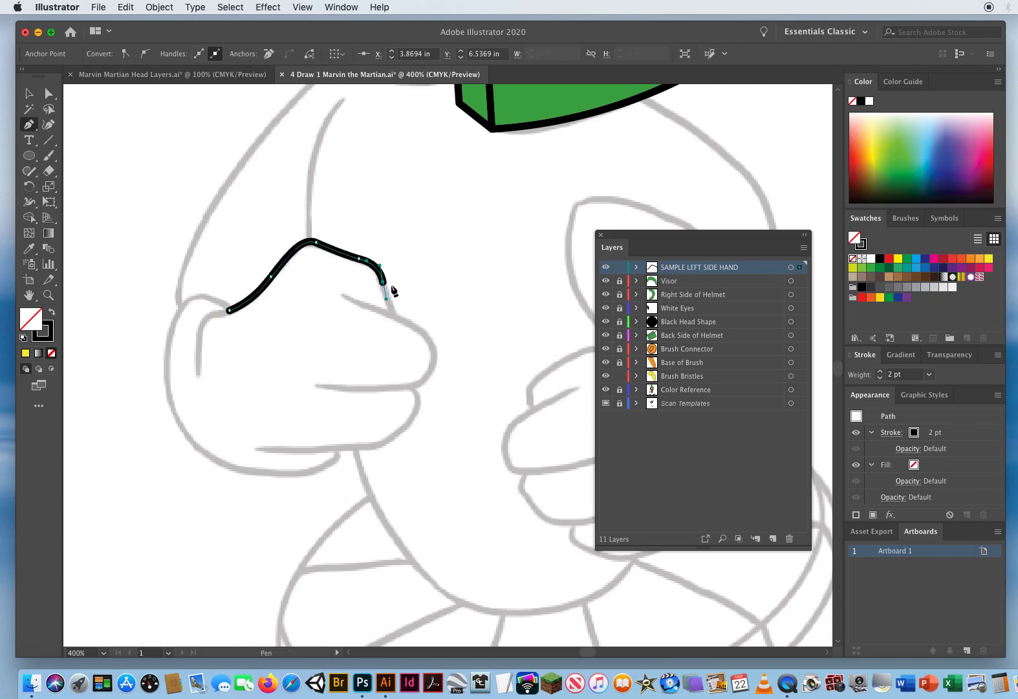
pyautogui.moveTo(395, 317); pyautogui.dragTo(427, 327)
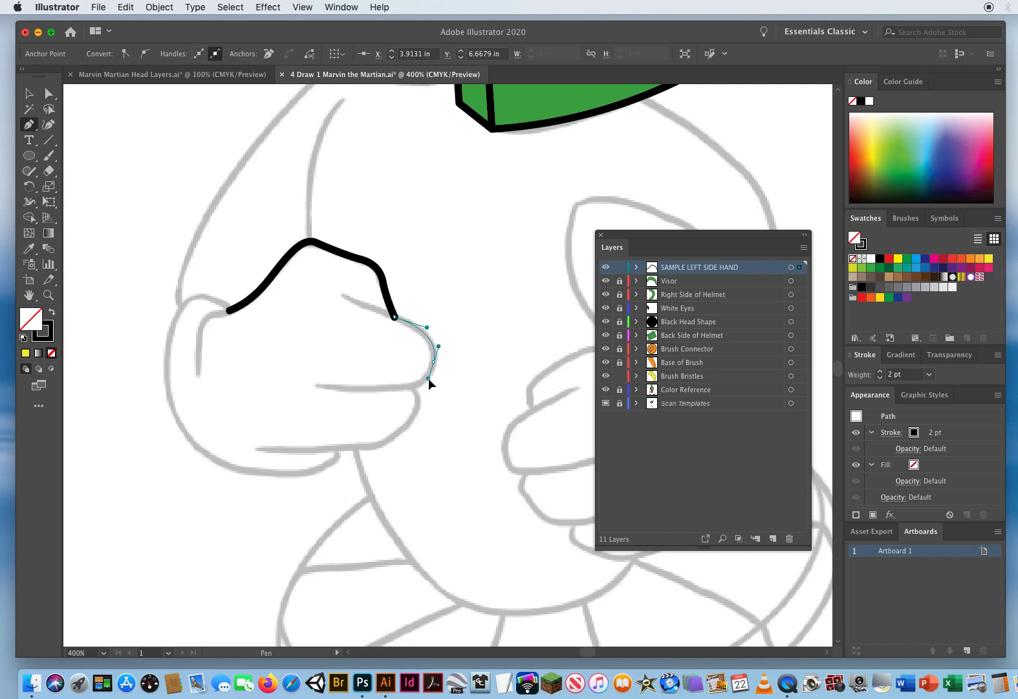
pyautogui.click(428, 378)
pyautogui.moveTo(409, 386); pyautogui.dragTo(400, 387)
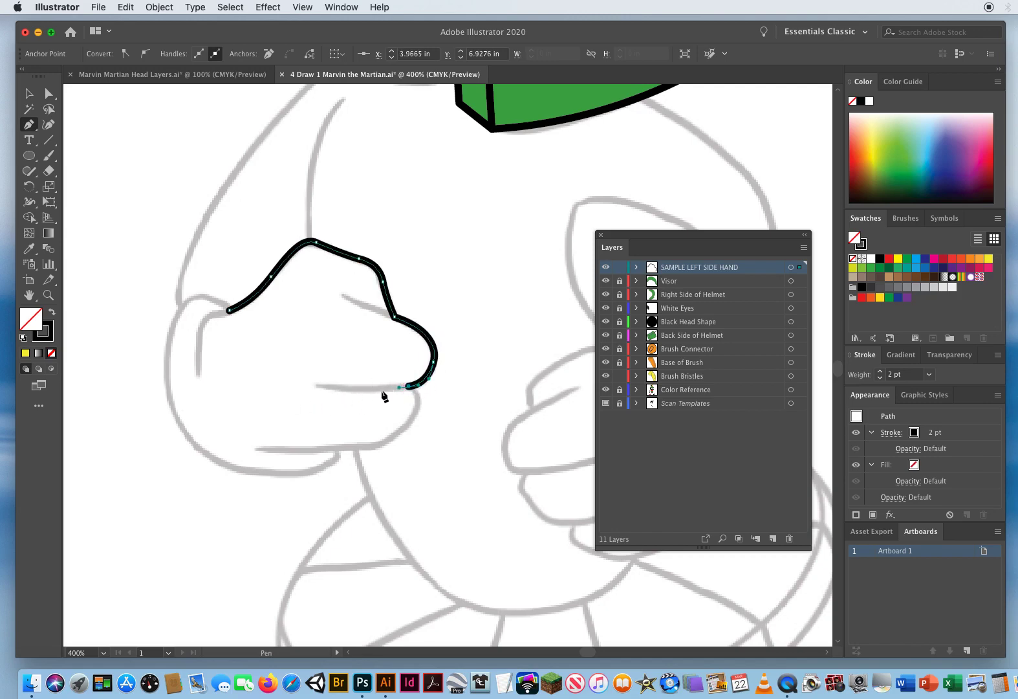
pyautogui.click(409, 386)
# Complete the outline along the glove's bottom and left side, close it, and hide Scan Templates.
pyautogui.moveTo(402, 427); pyautogui.dragTo(348, 447)
pyautogui.click(336, 447)
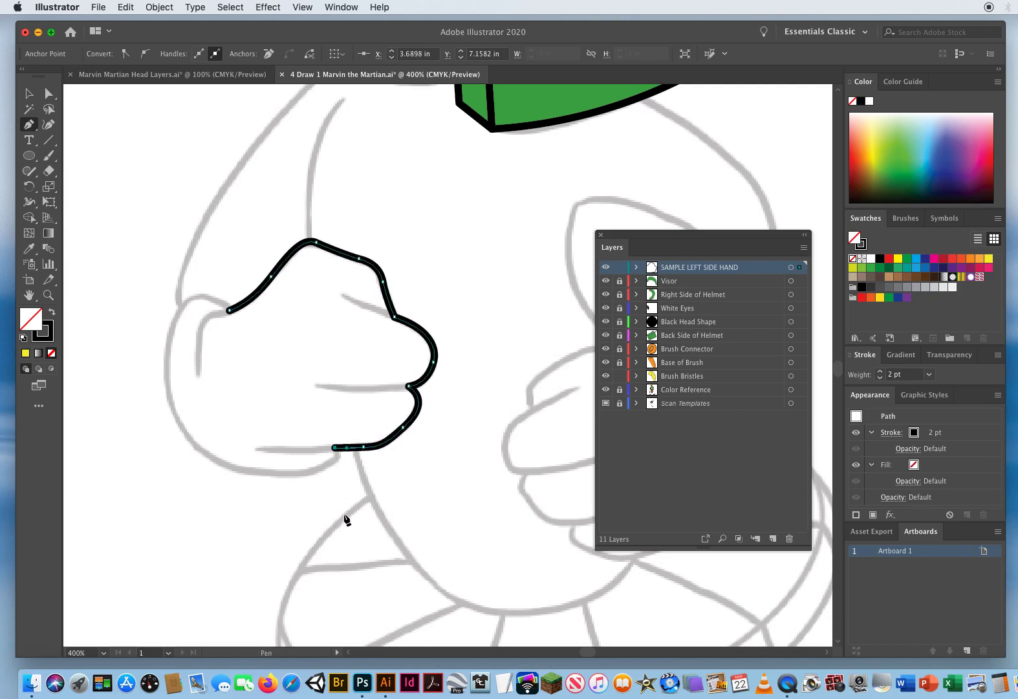
pyautogui.moveTo(336, 448); pyautogui.dragTo(339, 457)
pyautogui.moveTo(227, 466); pyautogui.dragTo(203, 458)
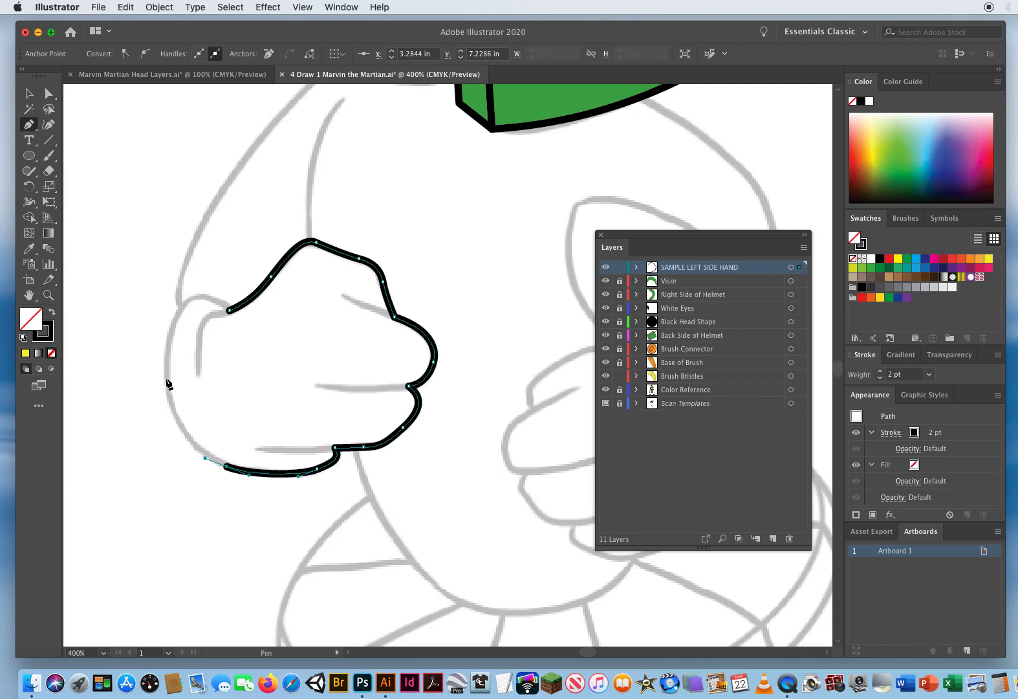
pyautogui.moveTo(166, 378)
pyautogui.mouseDown()
pyautogui.moveTo(165, 334)
pyautogui.moveTo(207, 291)
pyautogui.moveTo(241, 321)
pyautogui.mouseUp()
pyautogui.click(227, 311)
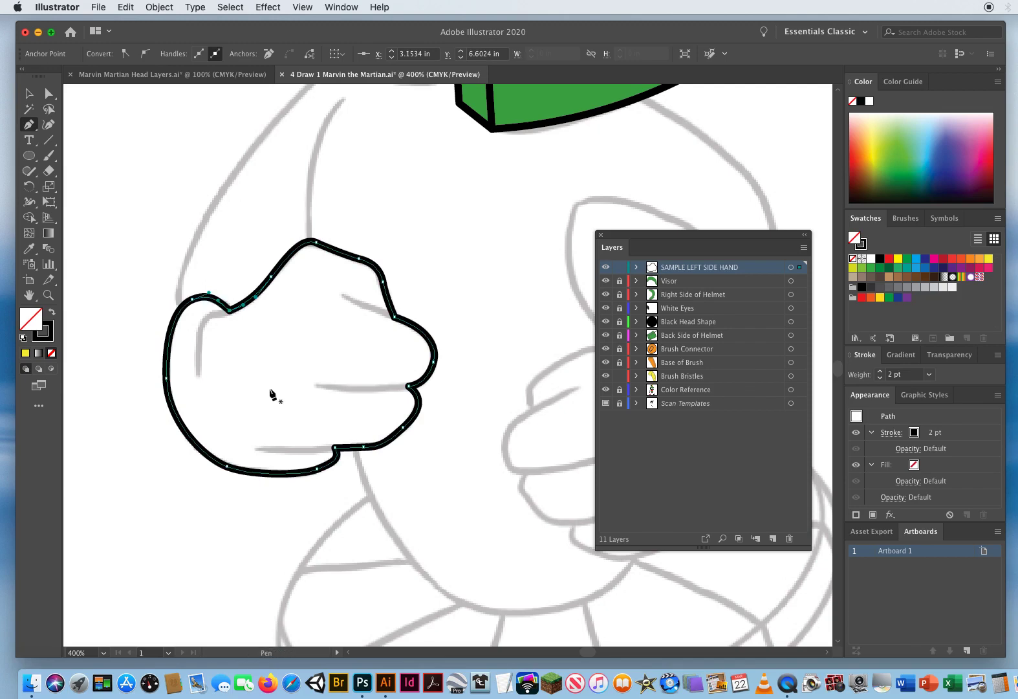
pyautogui.keyDown('super'); pyautogui.click(518, 341); pyautogui.keyUp('super')
pyautogui.click(606, 403)
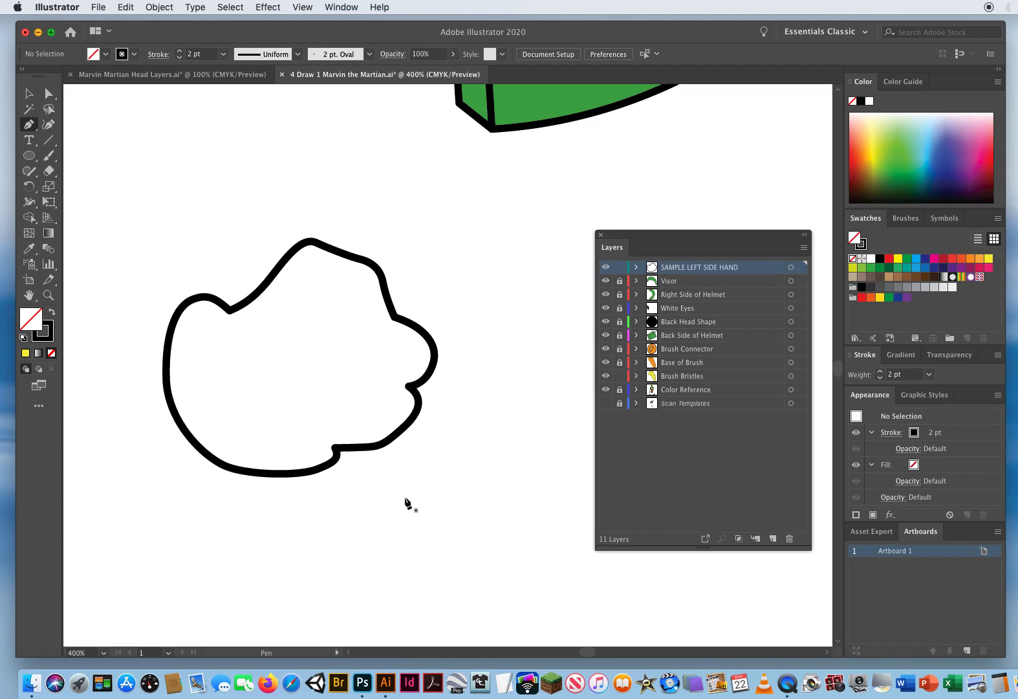
# Show the template and draw the curved knuckle line and finger crease inside the glove.
pyautogui.click(606, 403)
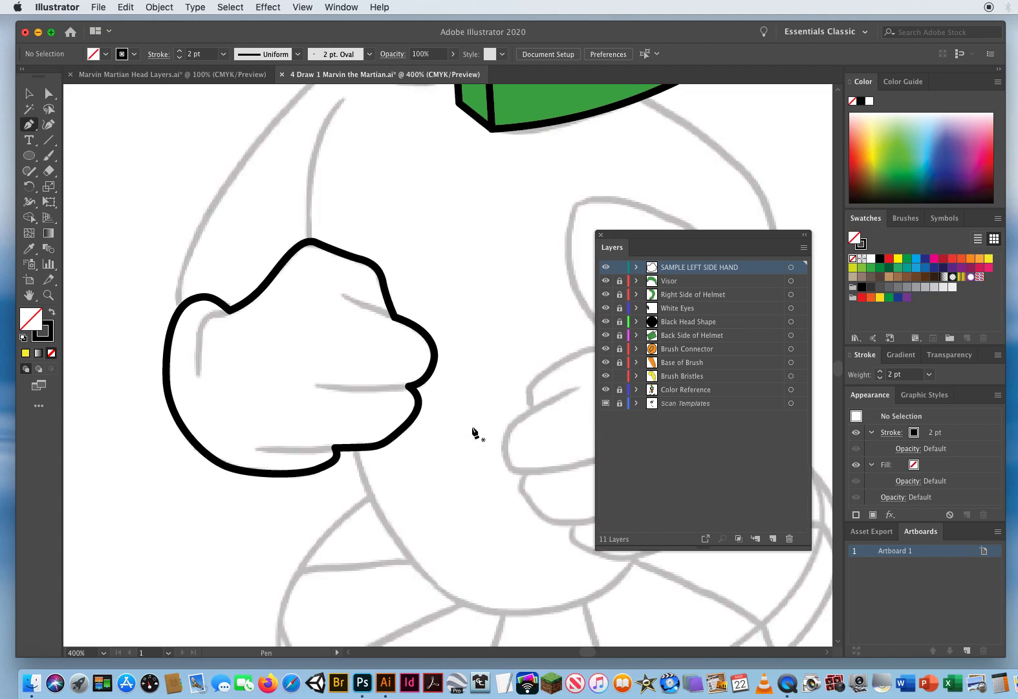
pyautogui.press('super')
pyautogui.click(394, 317)
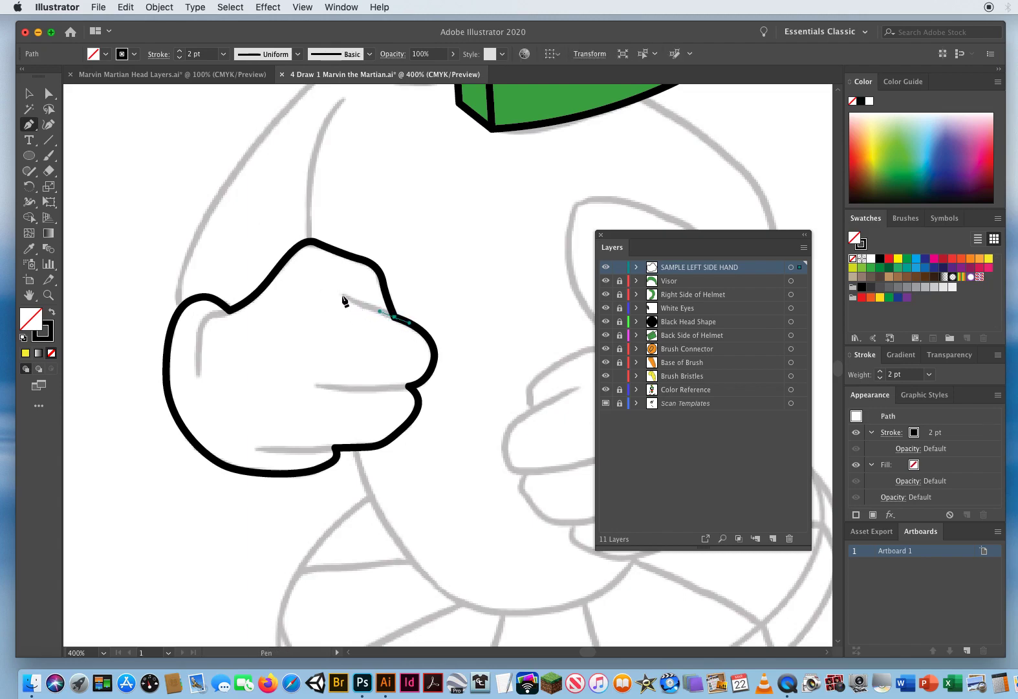
pyautogui.moveTo(342, 294); pyautogui.dragTo(325, 285)
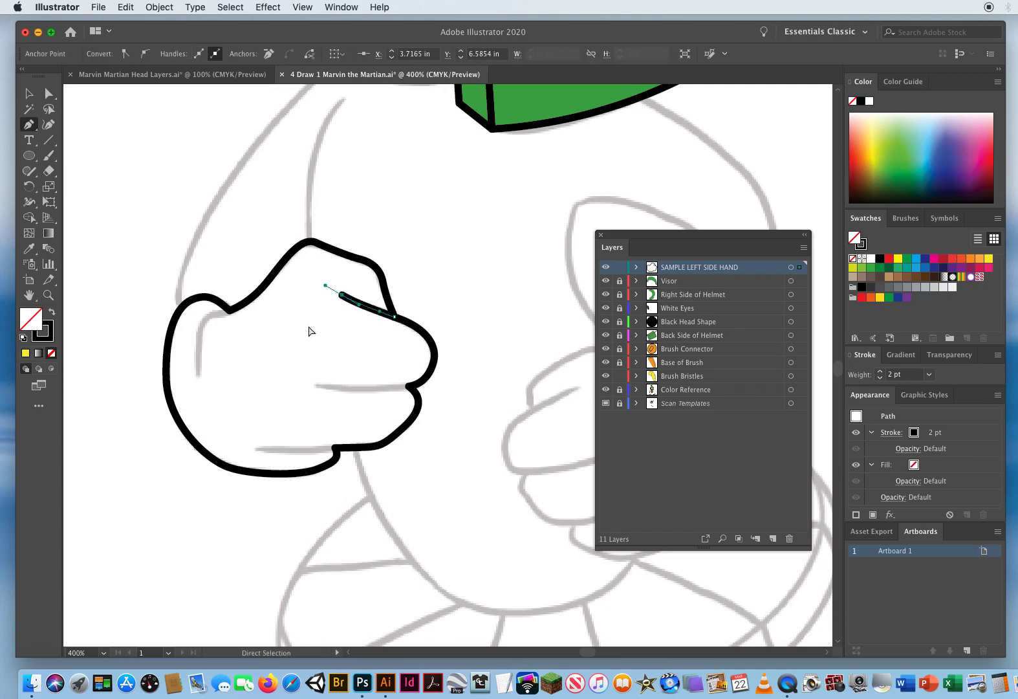
pyautogui.keyDown('ctrl'); pyautogui.click(309, 331); pyautogui.keyUp('ctrl')
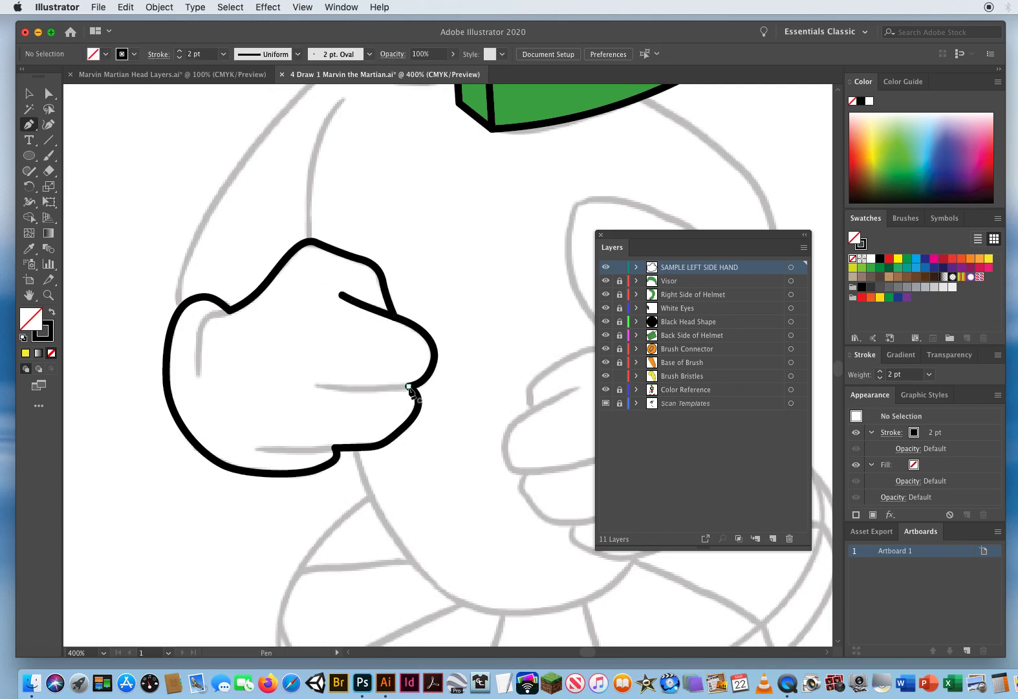
pyautogui.moveTo(387, 391); pyautogui.dragTo(383, 389)
pyautogui.moveTo(315, 385); pyautogui.dragTo(287, 382)
pyautogui.keyDown('ctrl'); pyautogui.click(324, 440); pyautogui.keyUp('ctrl')
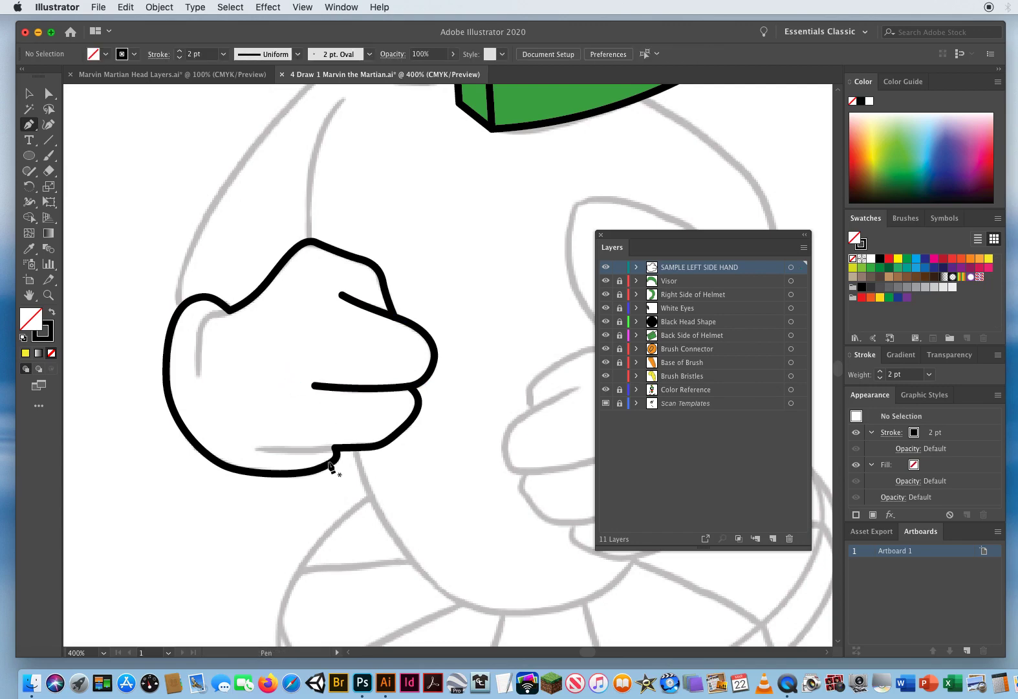
# Draw the bottom line and the curved thumb line, then hide the template.
pyautogui.moveTo(334, 447); pyautogui.dragTo(315, 447)
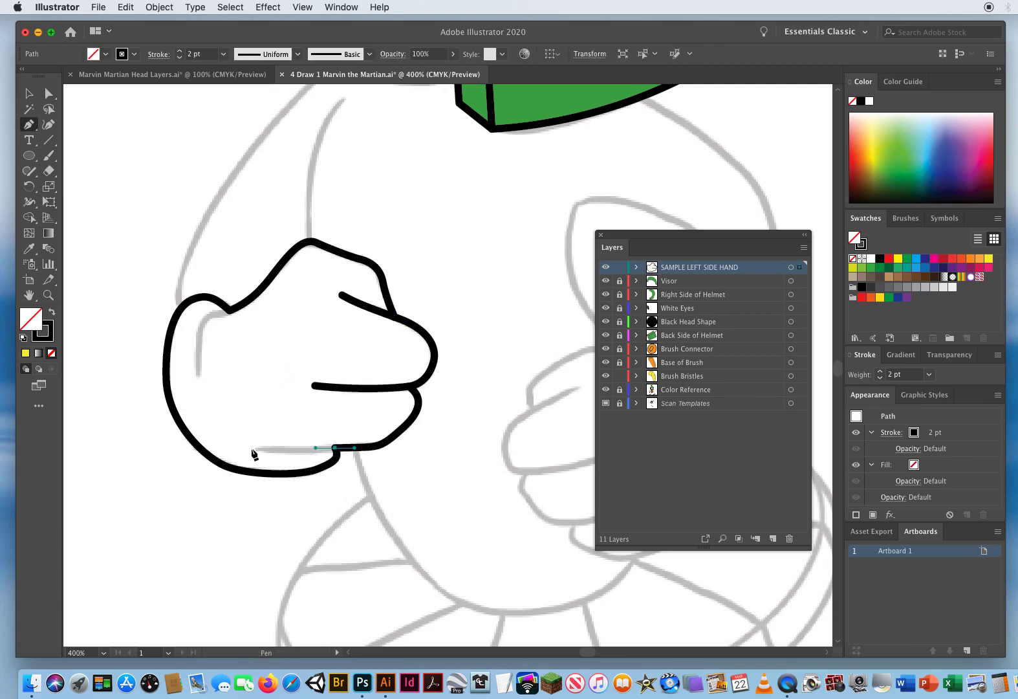
pyautogui.moveTo(239, 444); pyautogui.dragTo(237, 445)
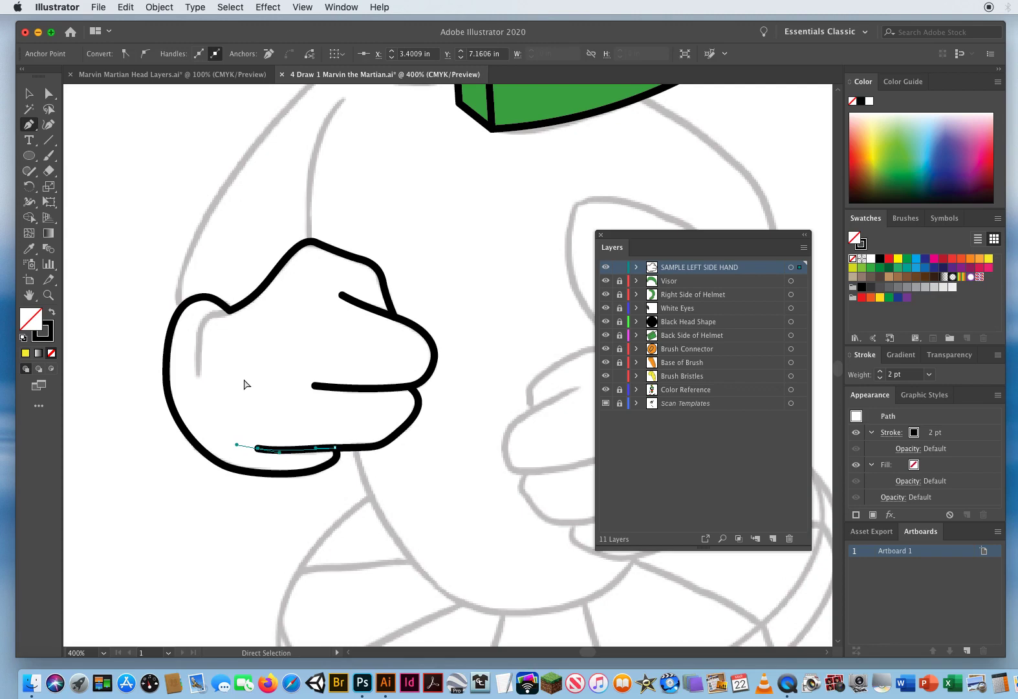
pyautogui.keyDown('ctrl'); pyautogui.click(244, 384); pyautogui.keyUp('ctrl')
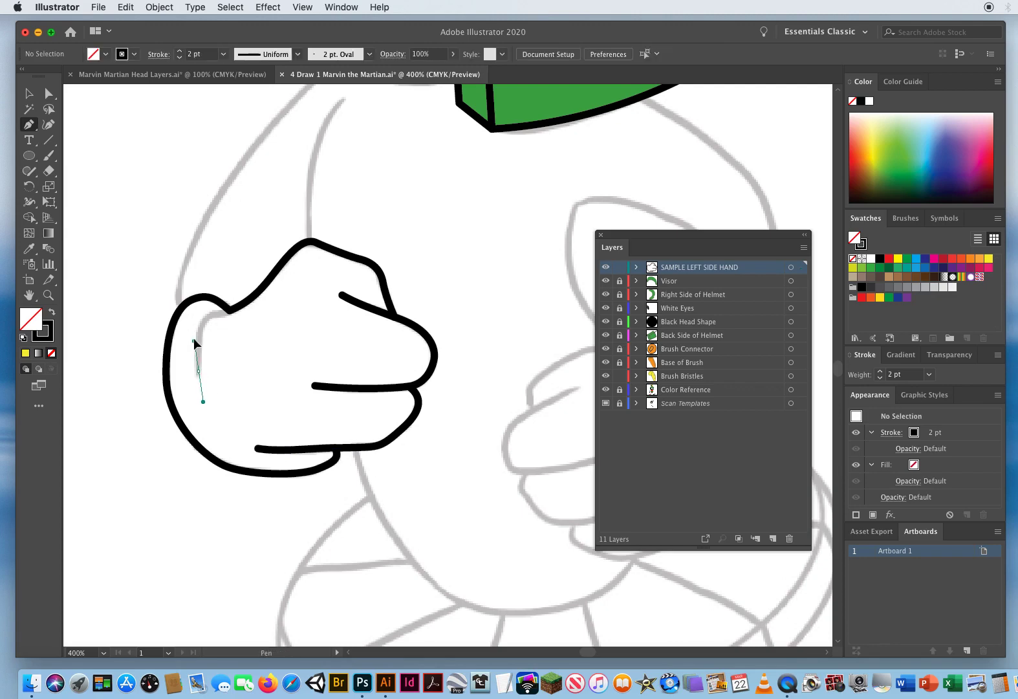
pyautogui.moveTo(230, 311); pyautogui.dragTo(253, 310)
pyautogui.keyDown('ctrl'); pyautogui.click(233, 236); pyautogui.keyUp('ctrl')
pyautogui.click(606, 403)
pyautogui.click(48, 295)
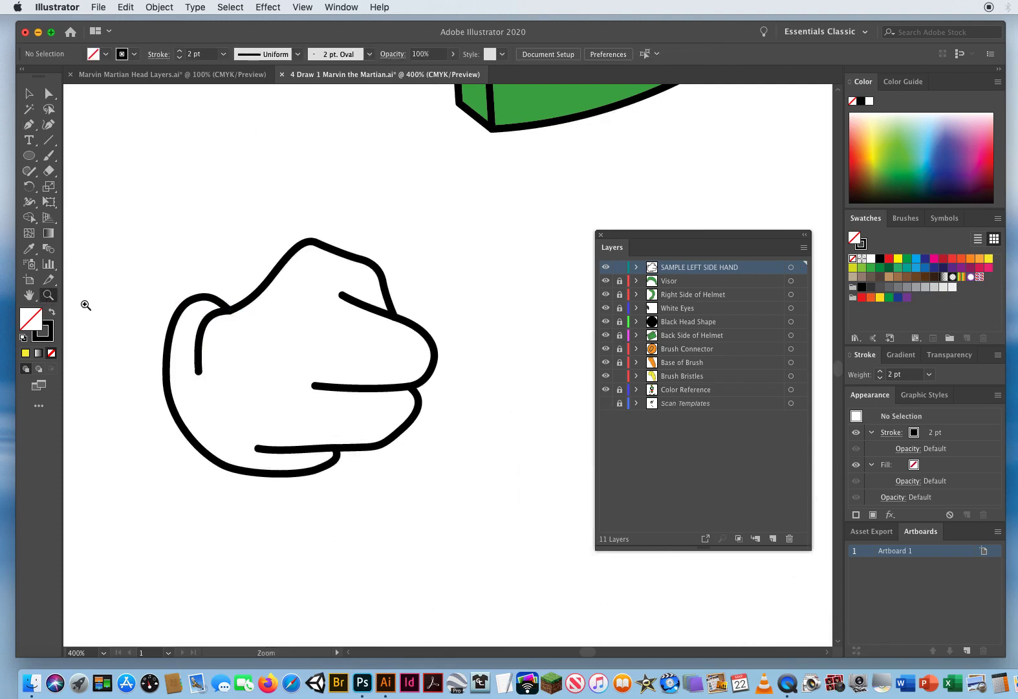
# Select the glove outline and give it a white fill.
pyautogui.keyDown('alt'); pyautogui.click(413, 371); pyautogui.keyUp('alt')
pyautogui.moveTo(466, 345); pyautogui.dragTo(307, 438)
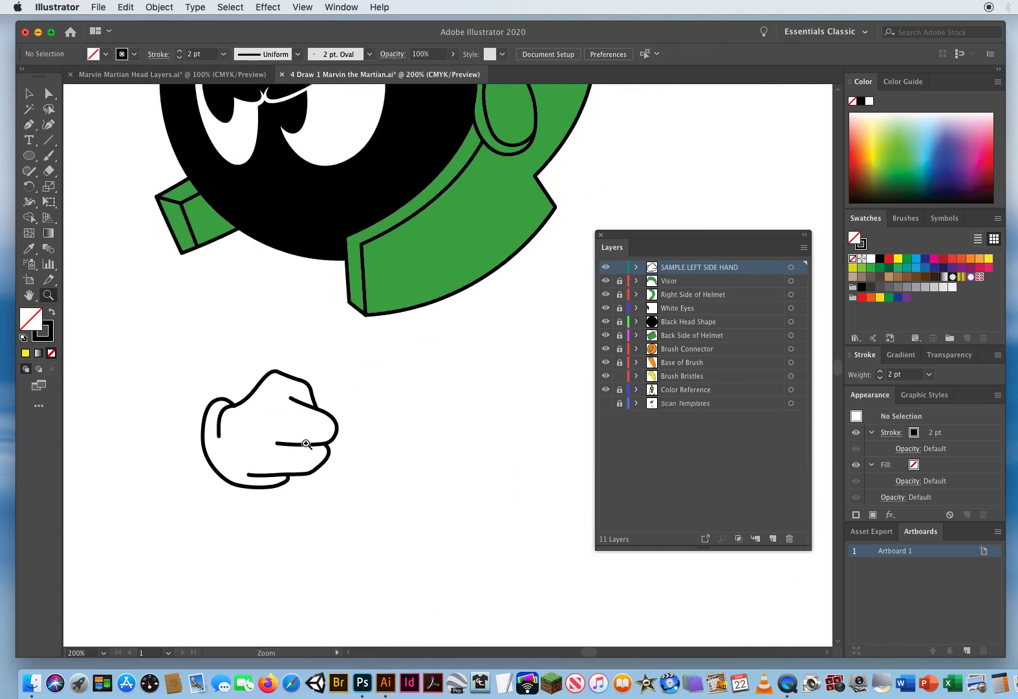
pyautogui.press('v')
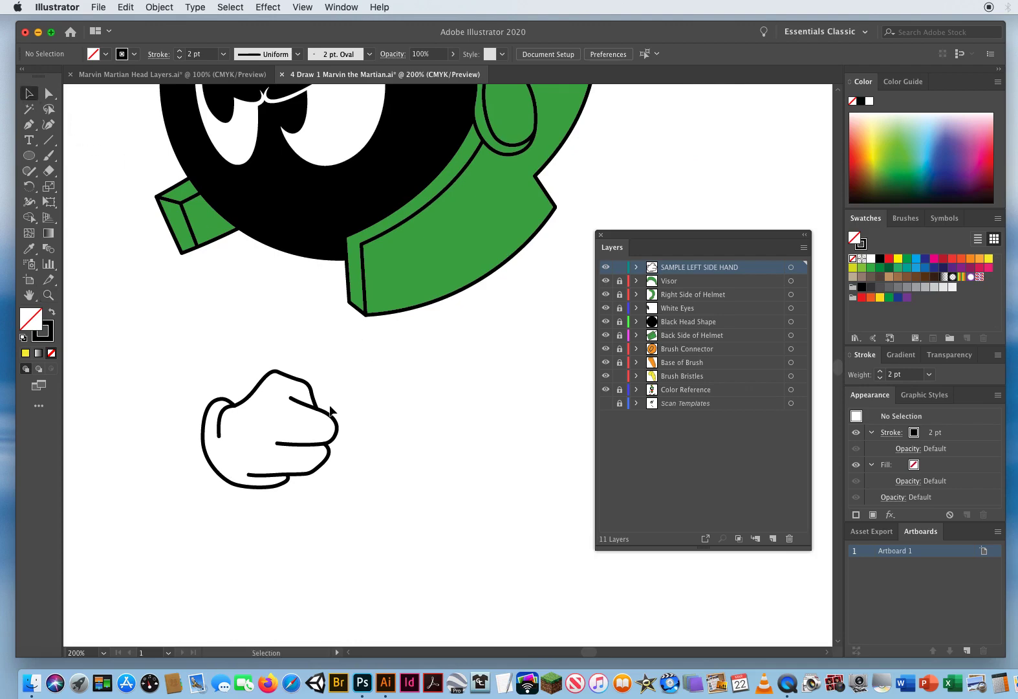
pyautogui.moveTo(276, 379); pyautogui.dragTo(277, 379)
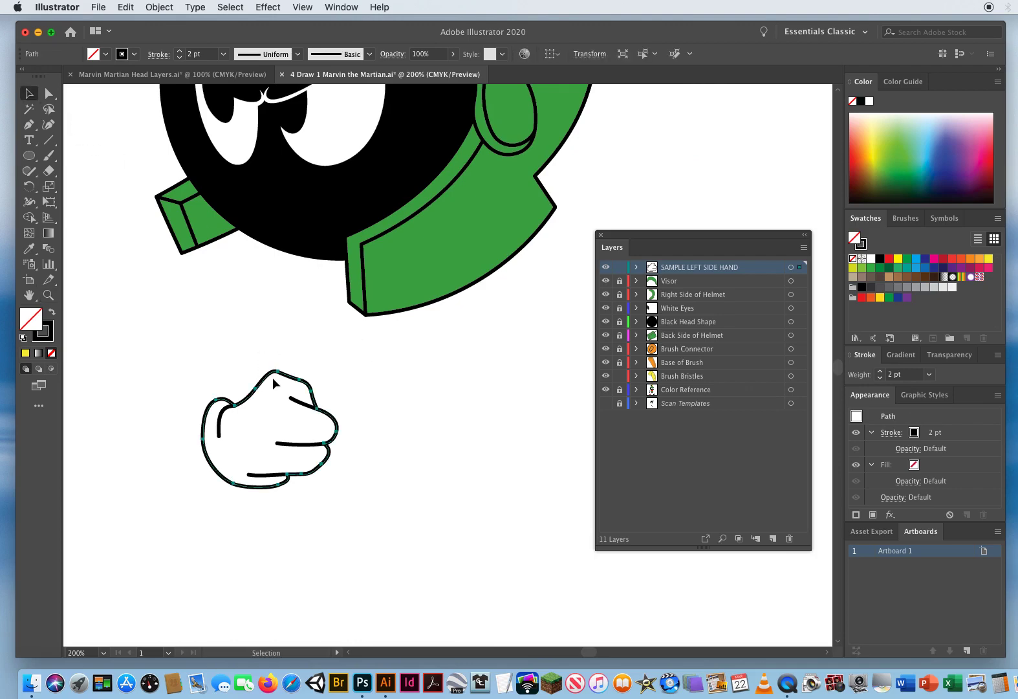
pyautogui.click(871, 259)
pyautogui.click(418, 391)
# Compare against the template and drag the four glove detail lines aside.
pyautogui.click(606, 403)
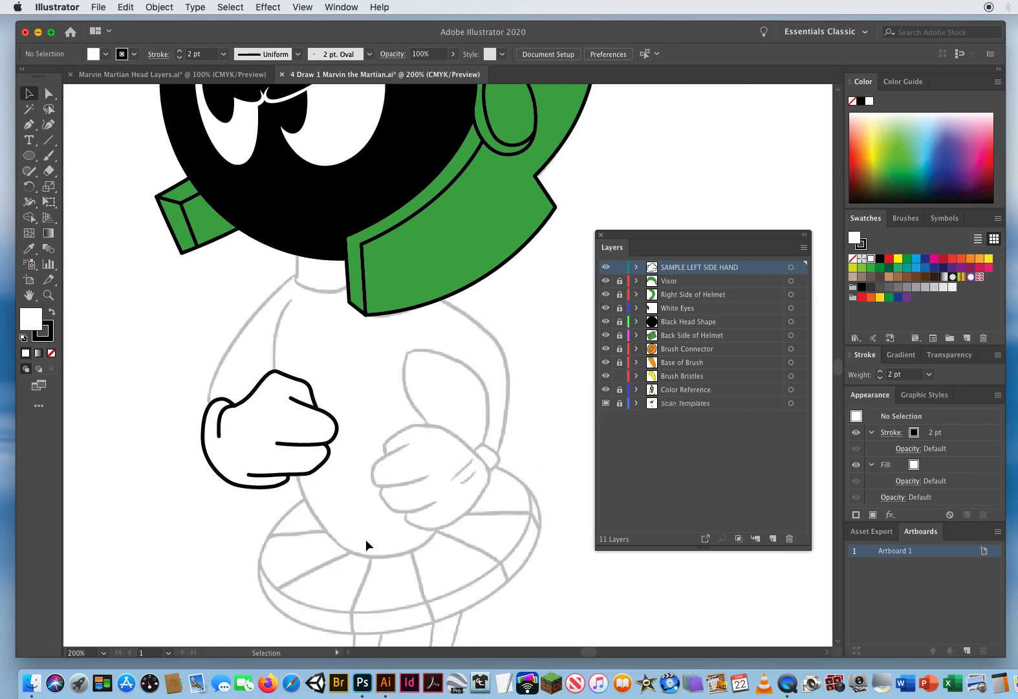
pyautogui.click(607, 403)
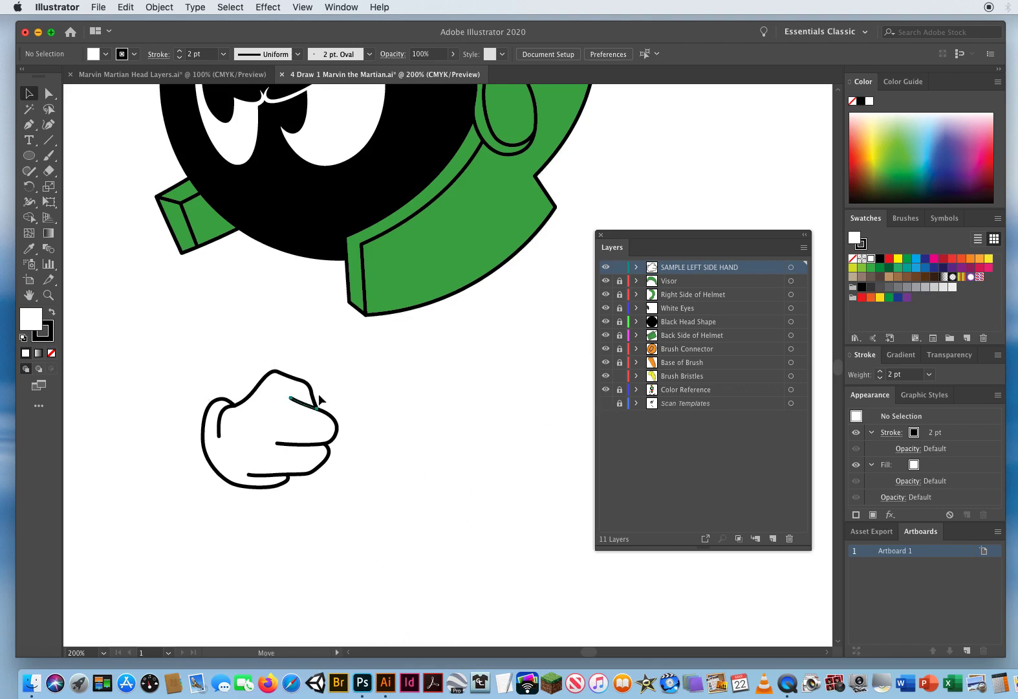
pyautogui.moveTo(361, 374); pyautogui.dragTo(375, 366)
pyautogui.moveTo(301, 445); pyautogui.dragTo(388, 404)
pyautogui.moveTo(279, 475); pyautogui.dragTo(394, 436)
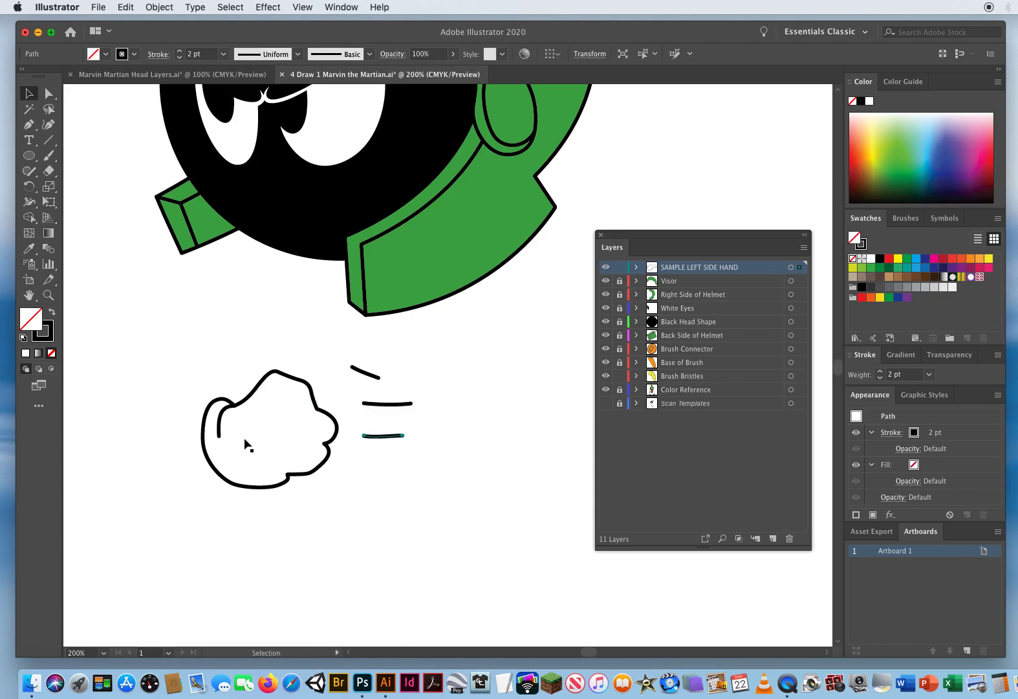
pyautogui.moveTo(218, 424); pyautogui.dragTo(244, 352)
# Undo the line moves via Edit > Undo Move so the details return inside the fist.
pyautogui.click(273, 425)
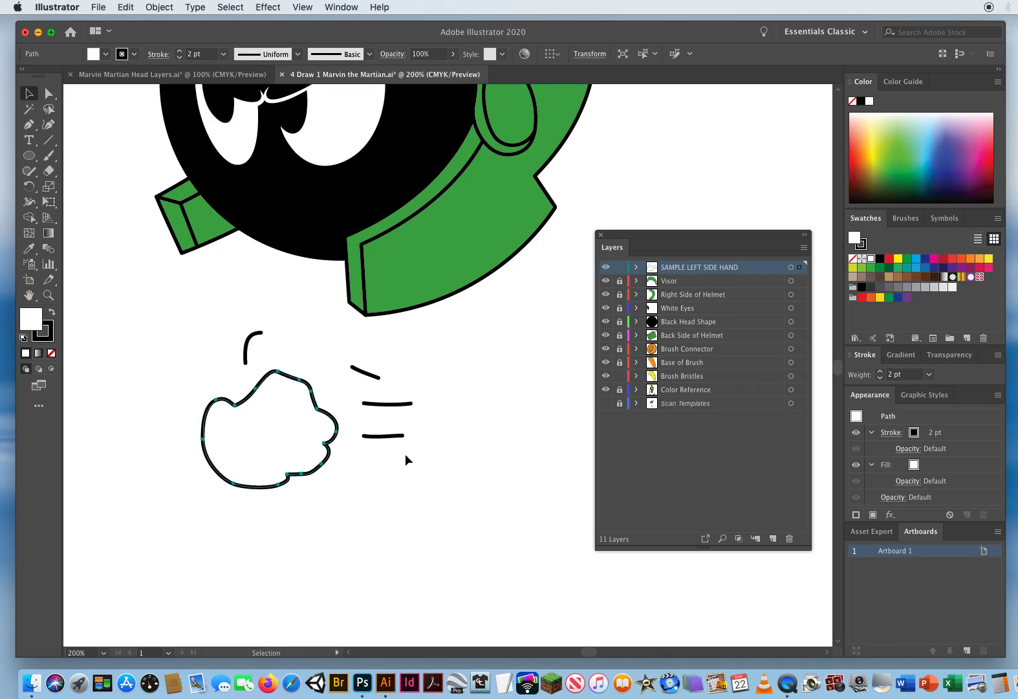
pyautogui.press('super+z')
pyautogui.click(126, 7)
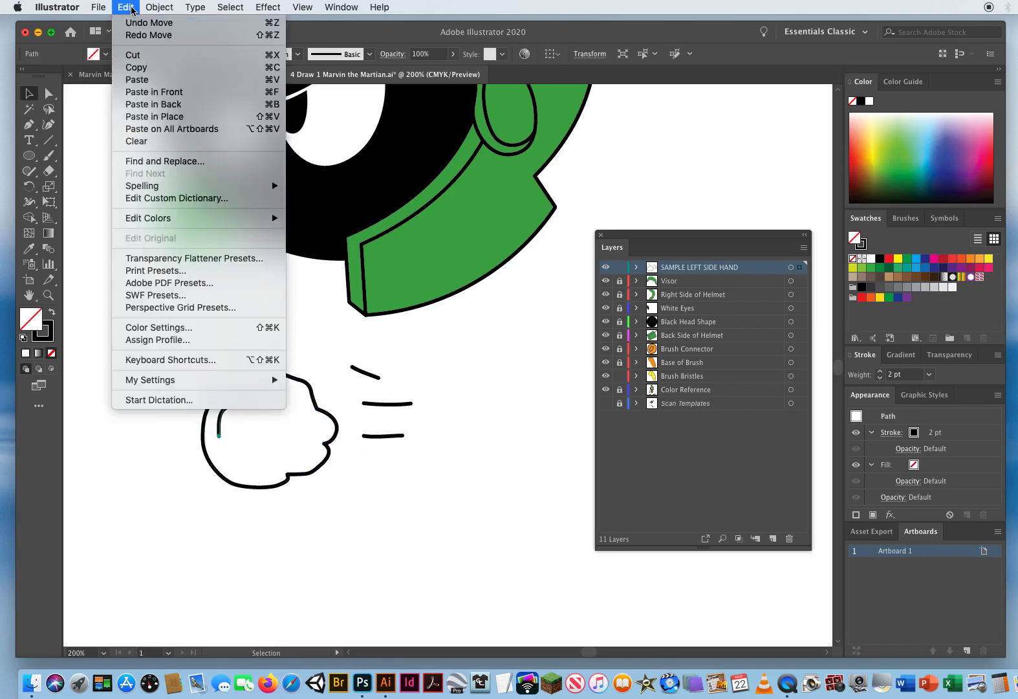
pyautogui.click(133, 23)
pyautogui.click(126, 8)
pyautogui.click(132, 22)
pyautogui.click(126, 7)
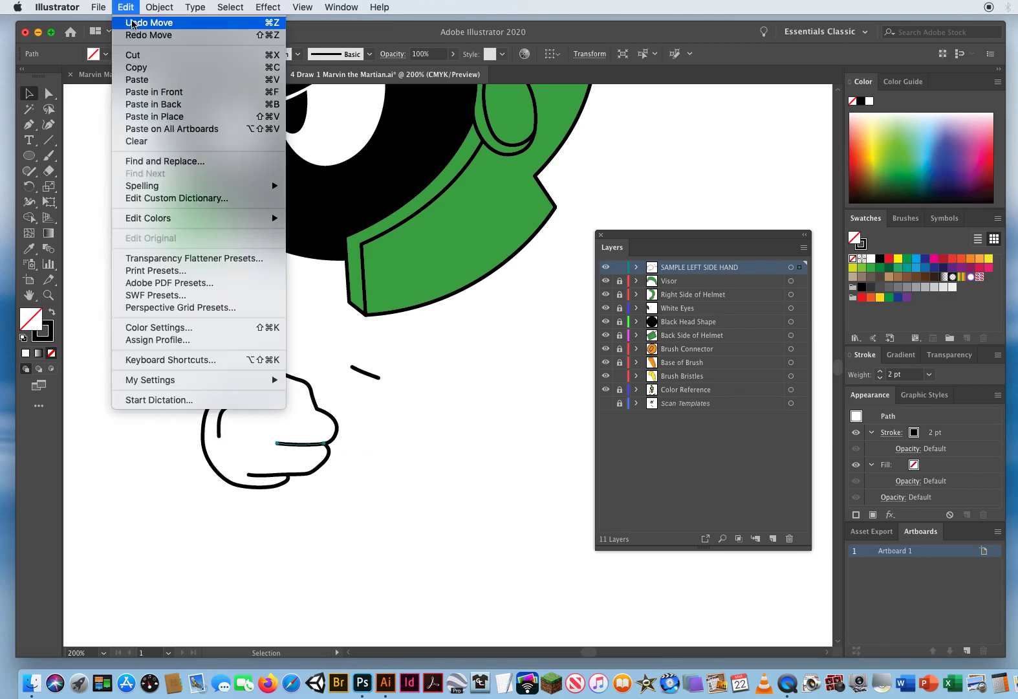
pyautogui.click(132, 23)
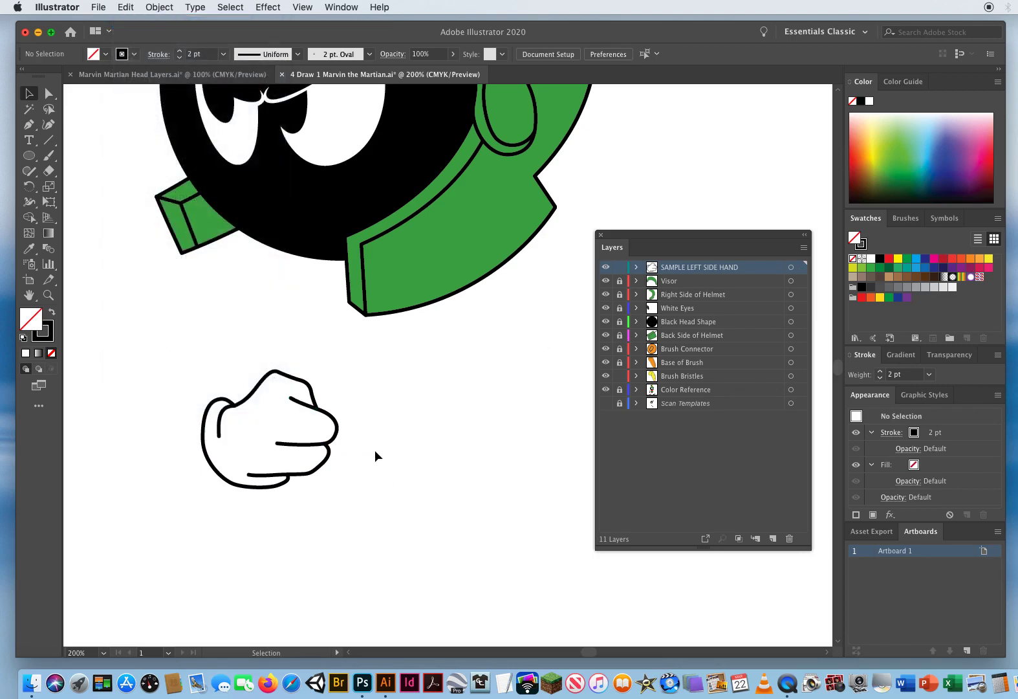
pyautogui.click(48, 295)
# Zoom out to 100%, centre the character, and turn the Scan Templates layer back on.
pyautogui.keyDown('alt'); pyautogui.click(413, 404); pyautogui.keyUp('alt')
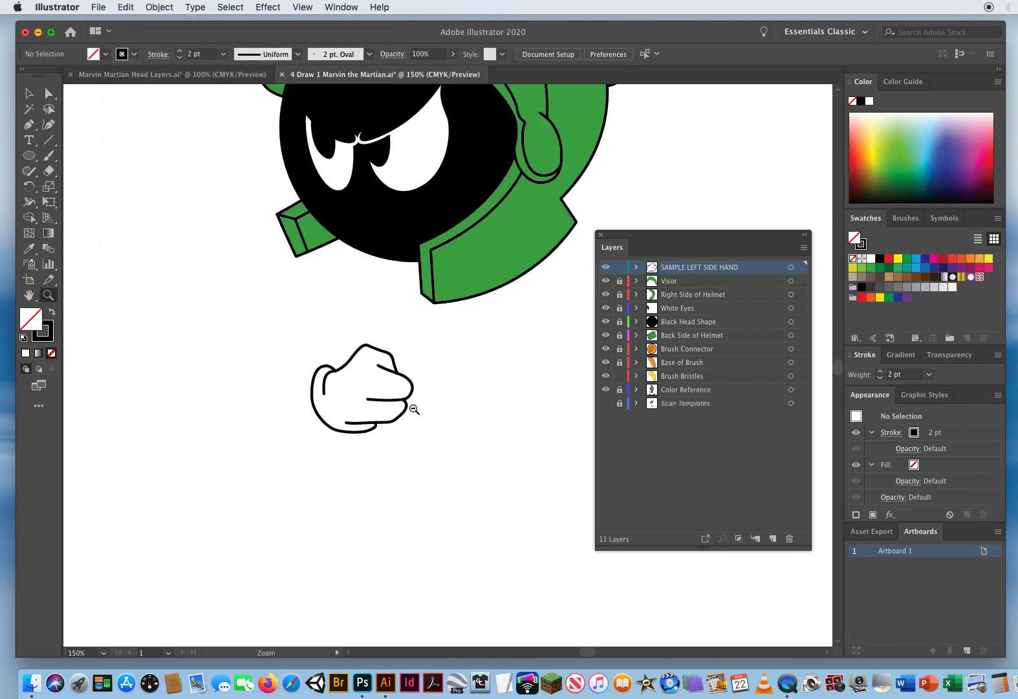
pyautogui.keyDown('alt'); pyautogui.click(430, 400); pyautogui.keyUp('alt')
pyautogui.moveTo(458, 373); pyautogui.dragTo(329, 491)
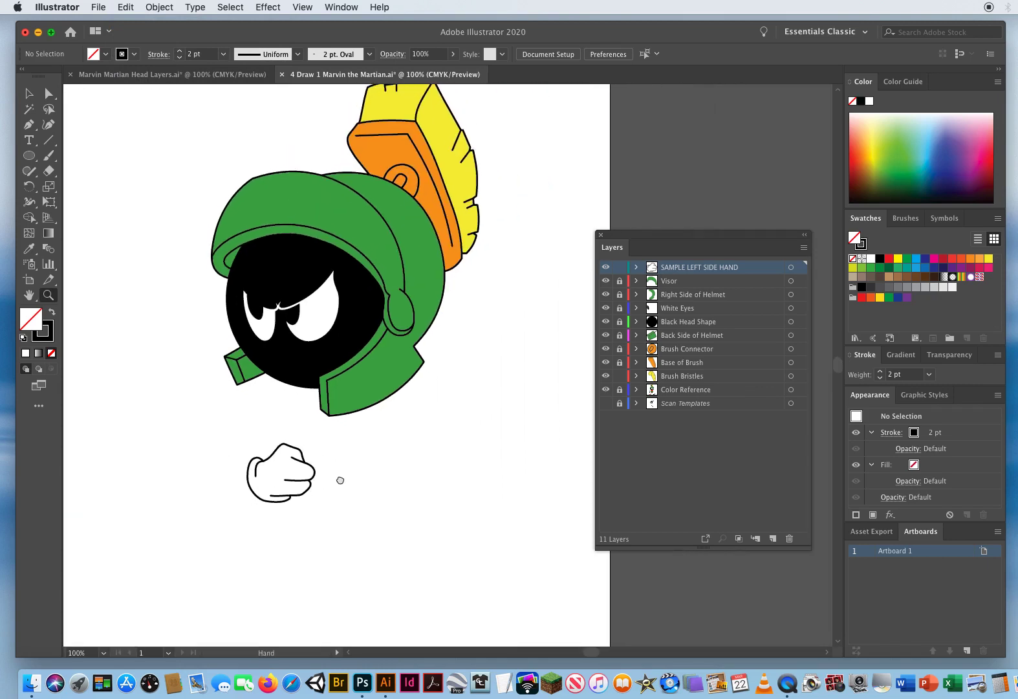
pyautogui.click(605, 404)
pyautogui.scroll(-3, 453, 491)
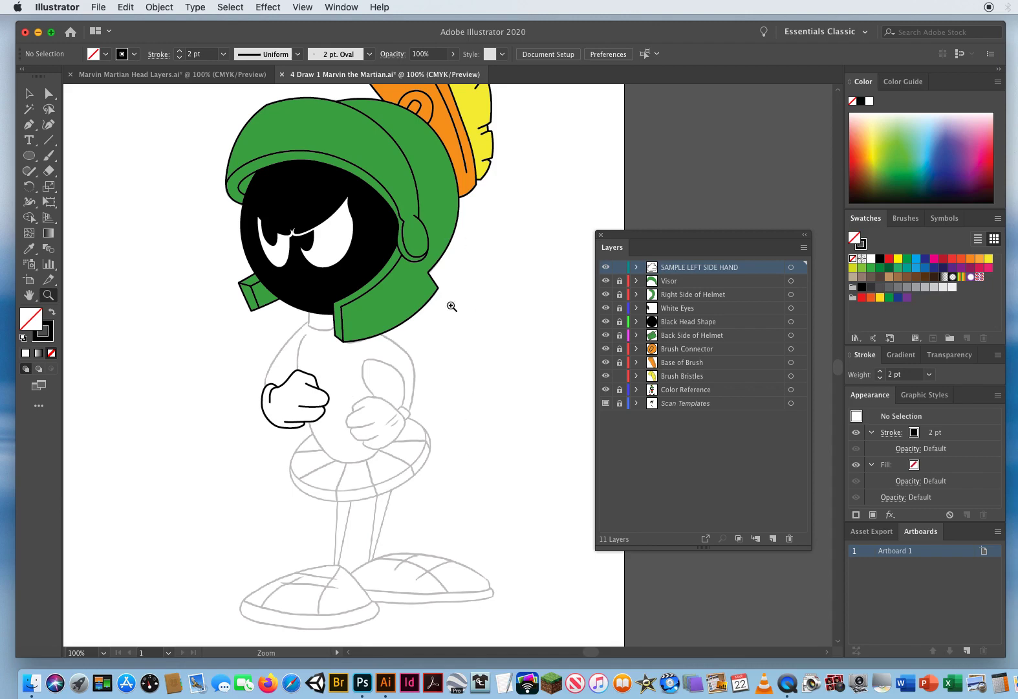
pyautogui.click(28, 94)
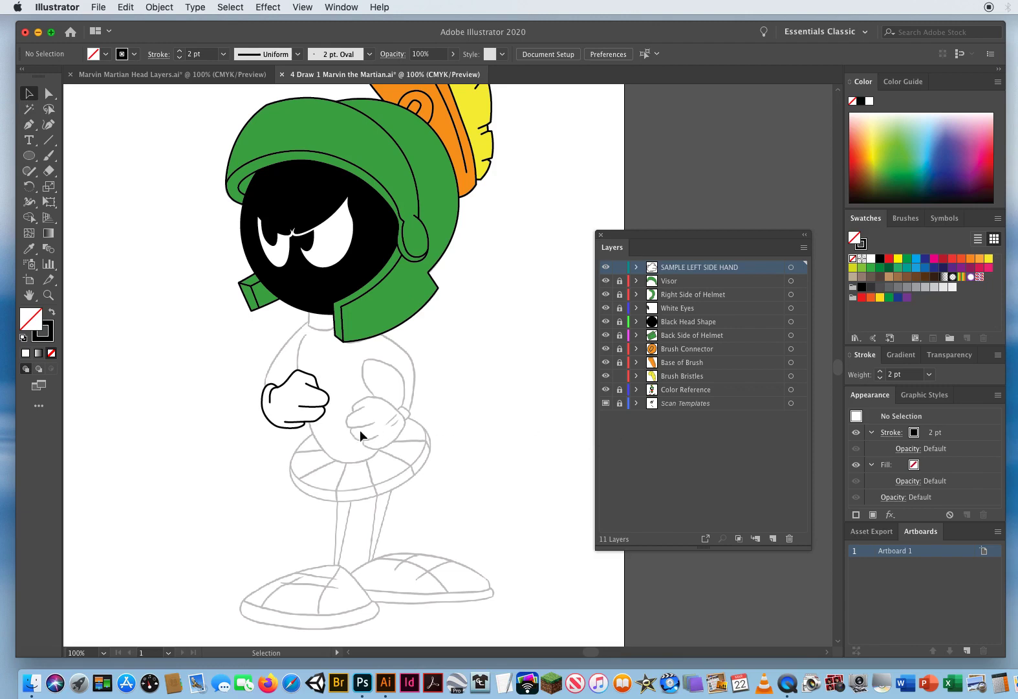
pyautogui.moveTo(307, 445); pyautogui.dragTo(462, 393)
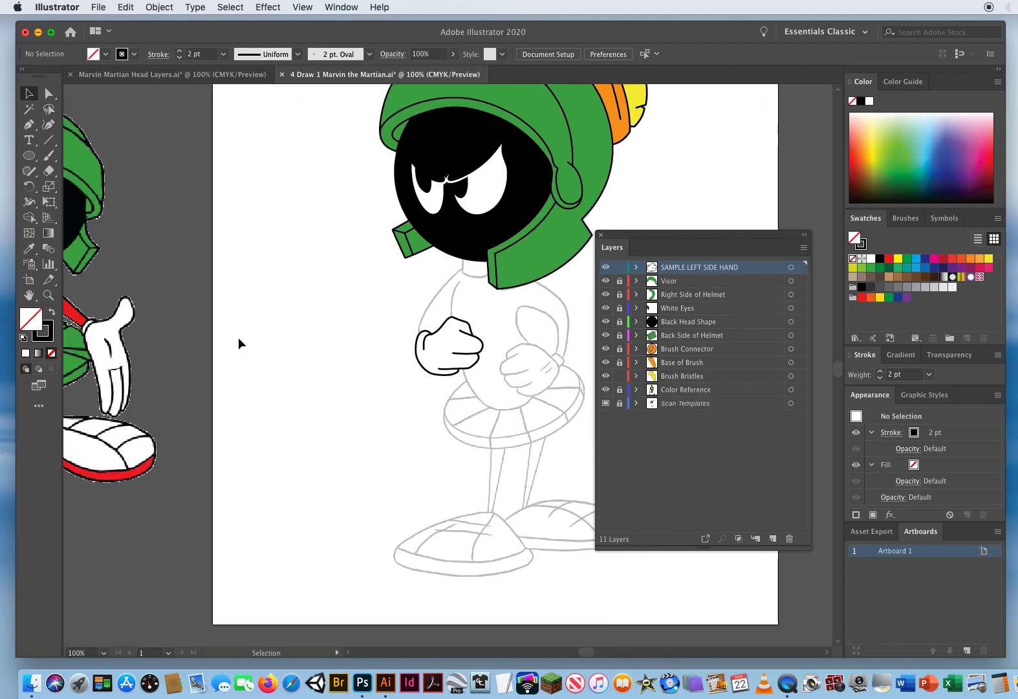
# Trash the Scan Templates and Color Reference layers, then centre the artboard.
pyautogui.click(48, 295)
pyautogui.keyDown('alt'); pyautogui.click(398, 346); pyautogui.keyUp('alt')
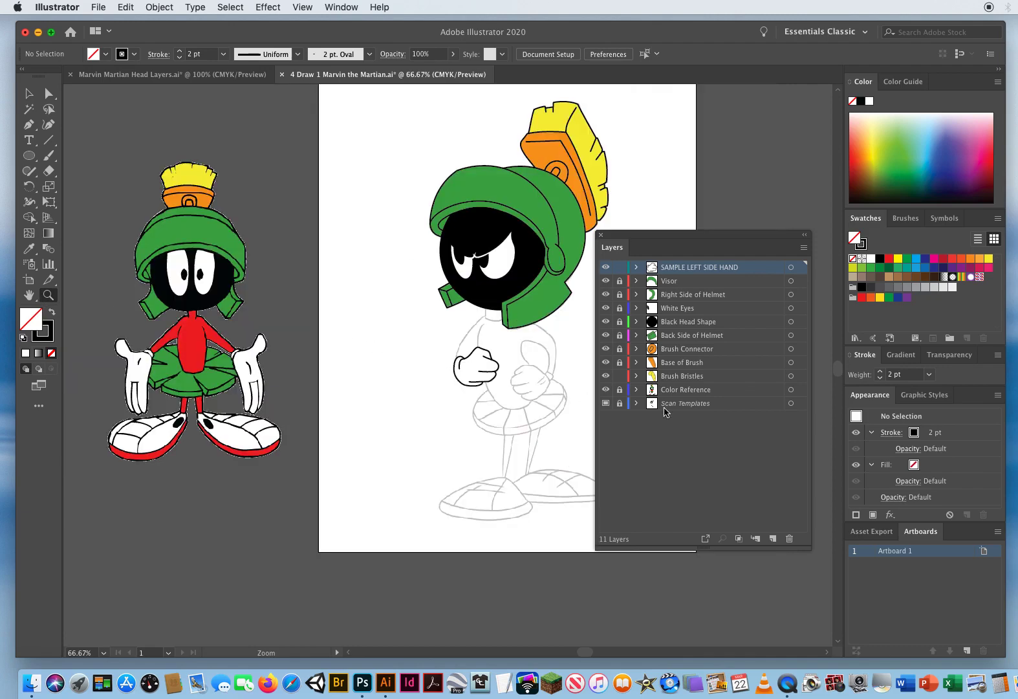
pyautogui.click(696, 403)
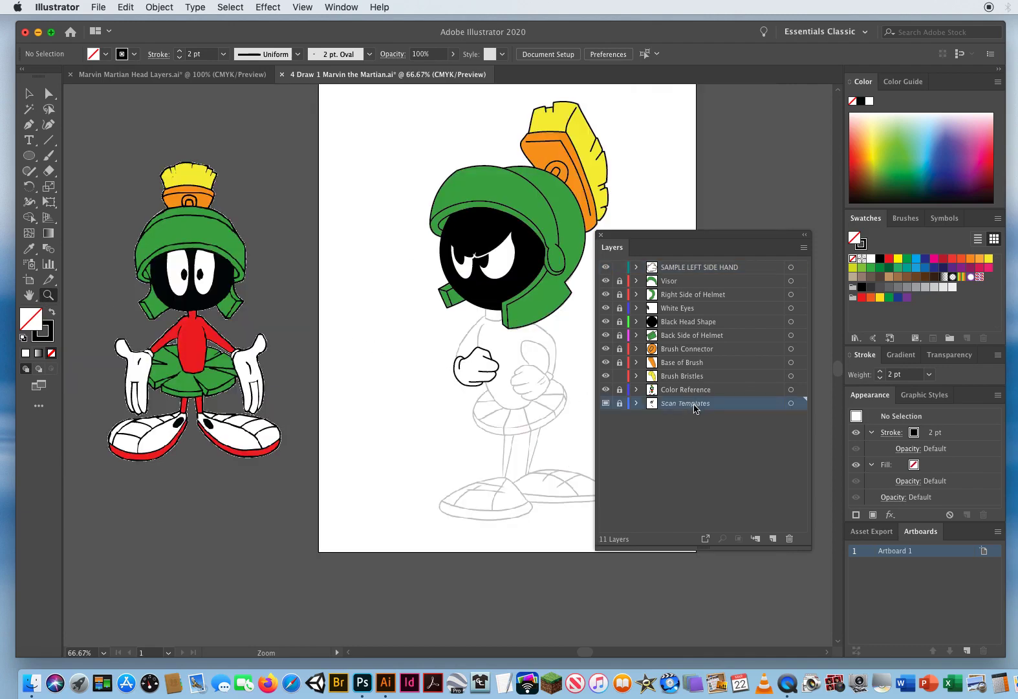
pyautogui.click(790, 538)
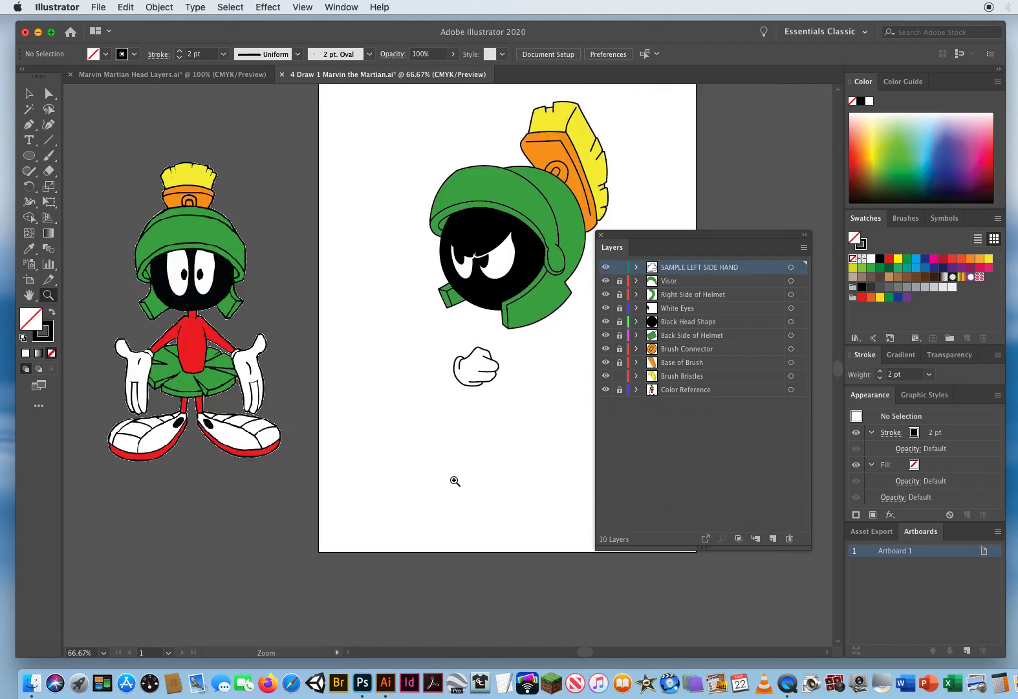
pyautogui.click(724, 392)
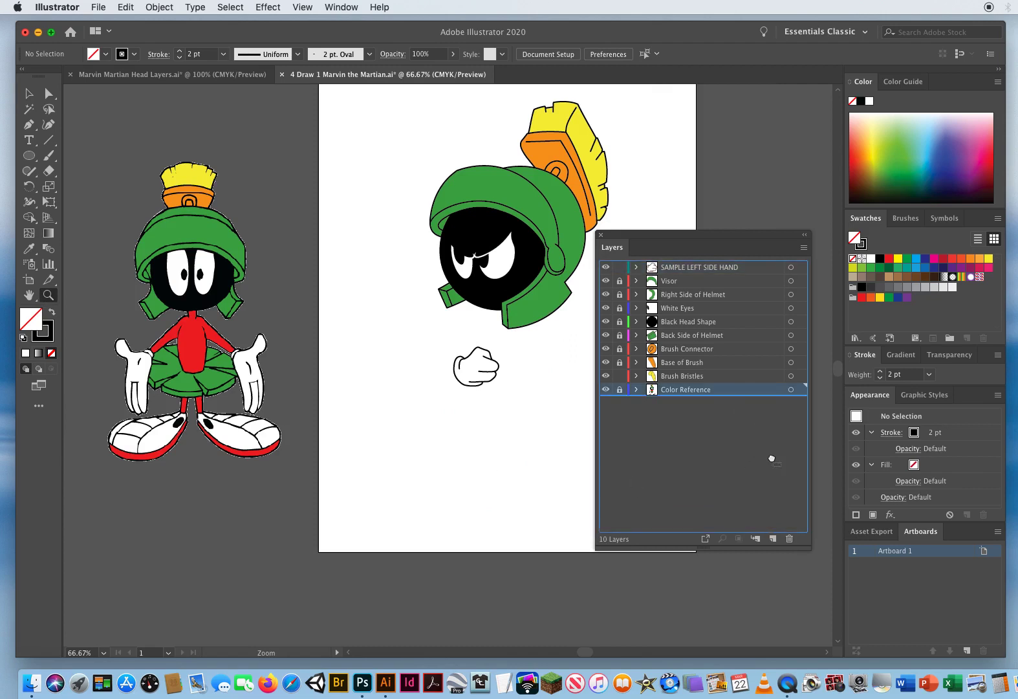
pyautogui.click(789, 538)
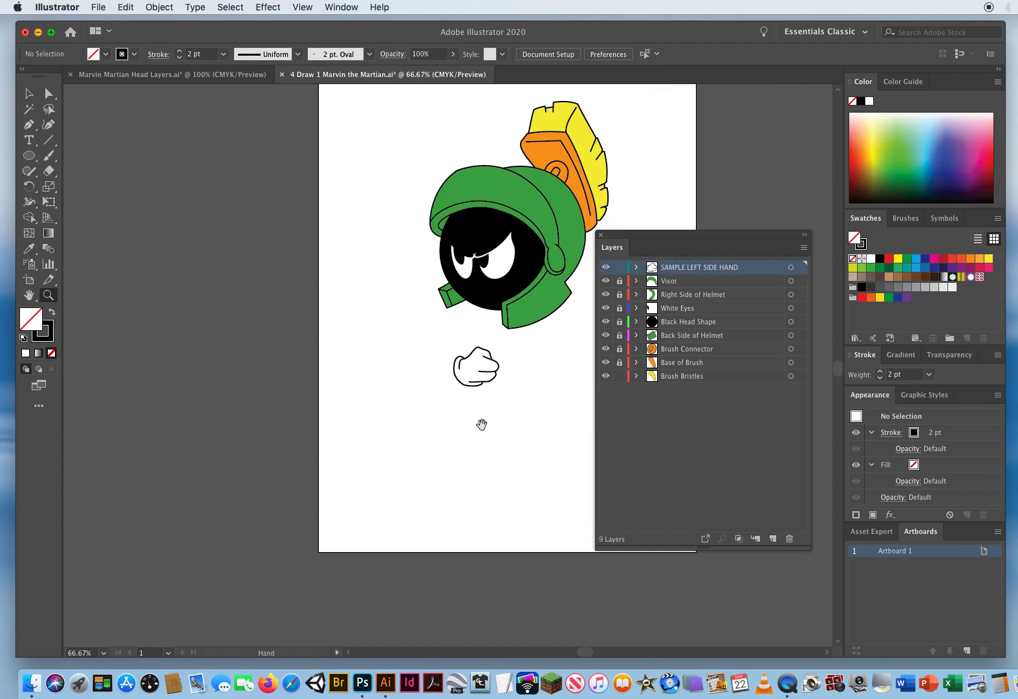
pyautogui.moveTo(479, 420); pyautogui.dragTo(338, 502)
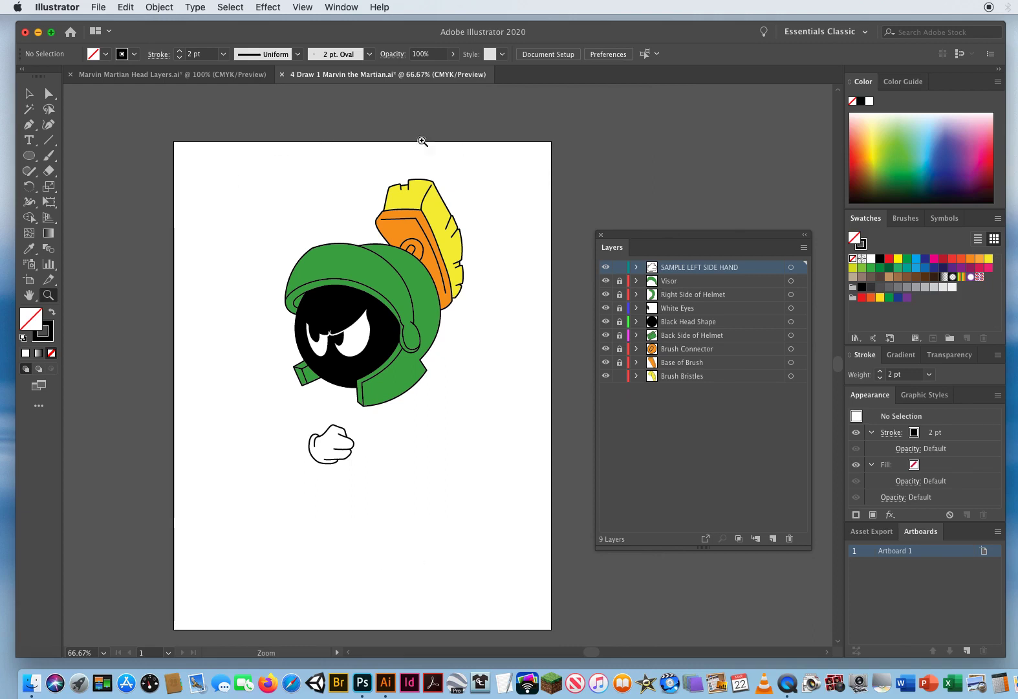